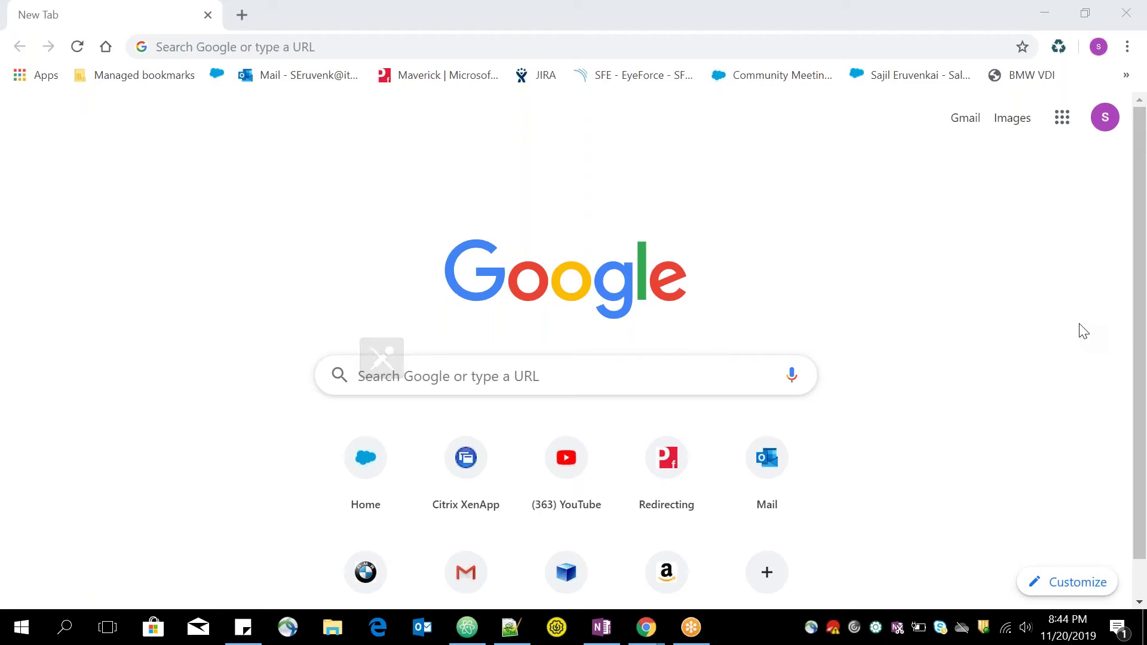
Open the sfdc.co/cpqsignup shortlink in Chrome from the address bar suggestions
key("XF86MonBrightnessUp")
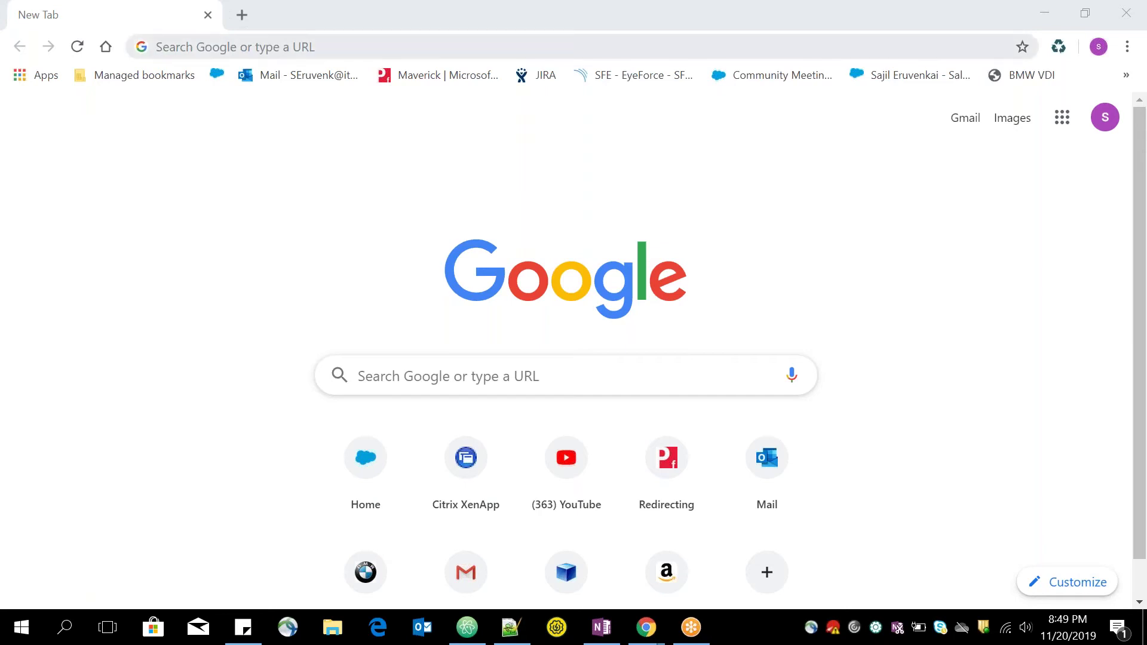
left_click(269, 41)
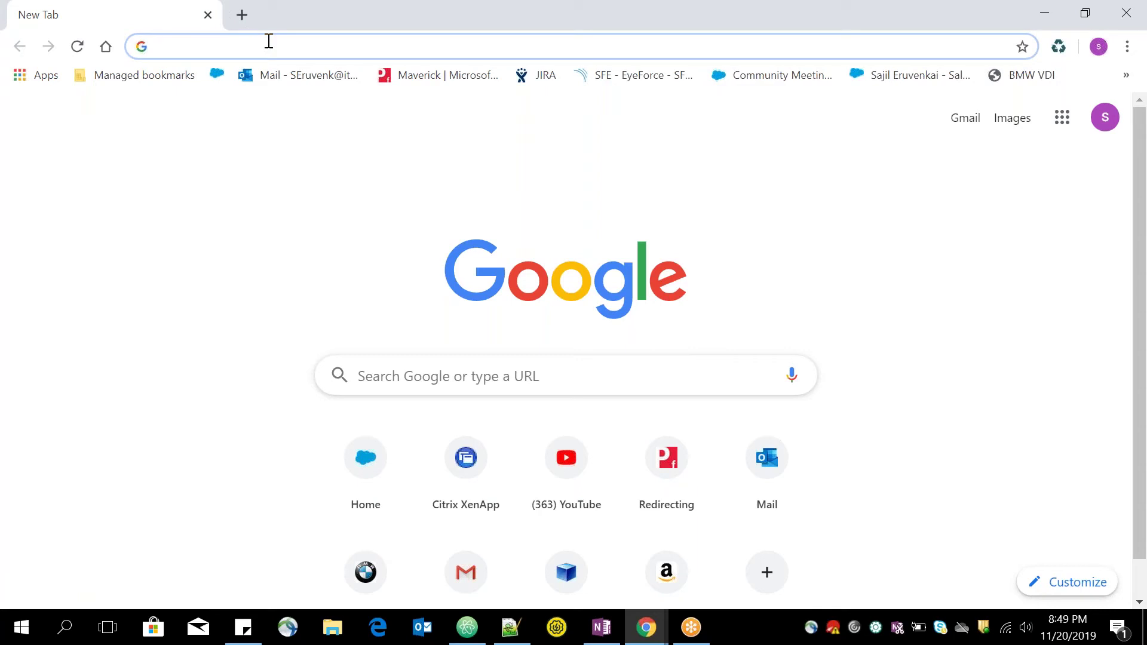
type("s")
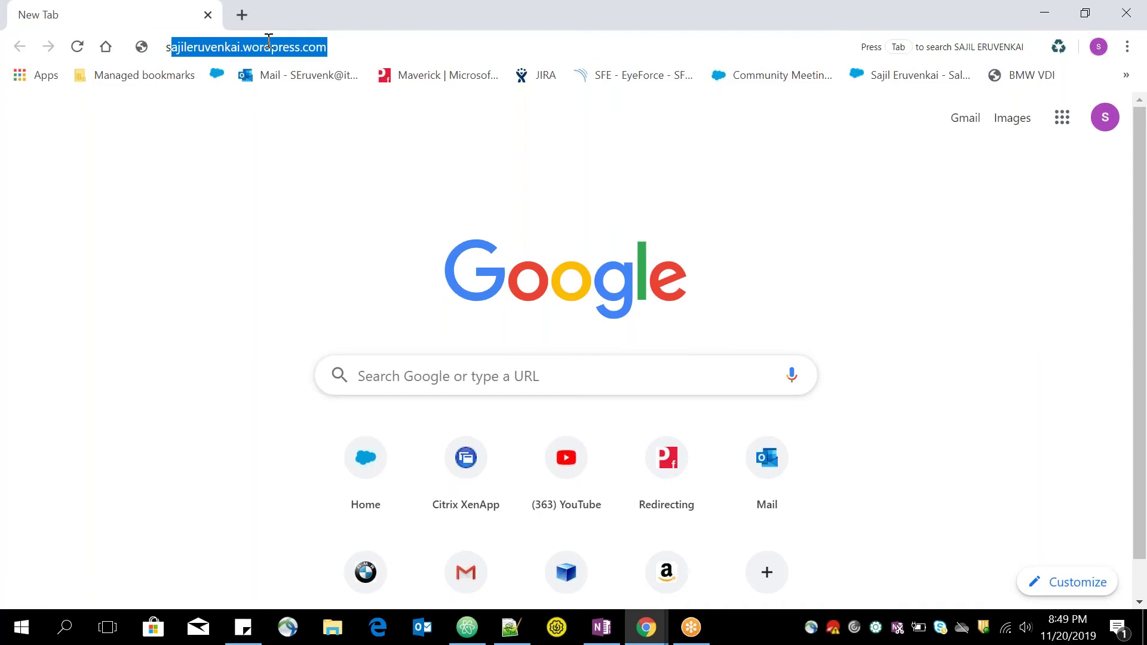
type("fdc.co")
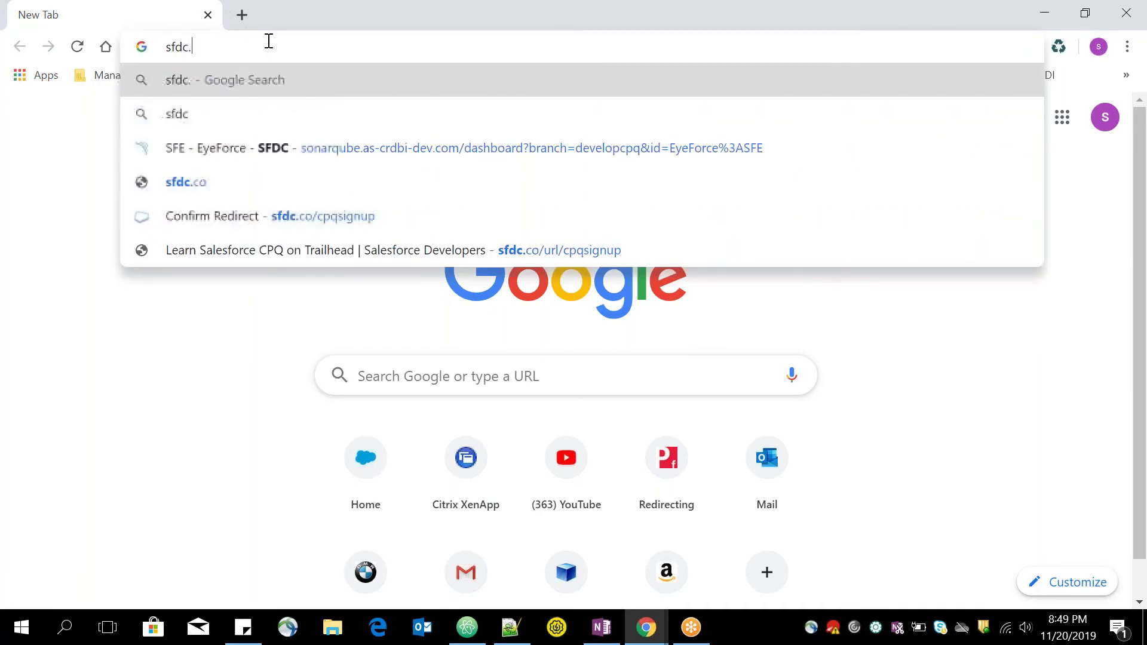
left_click(254, 219)
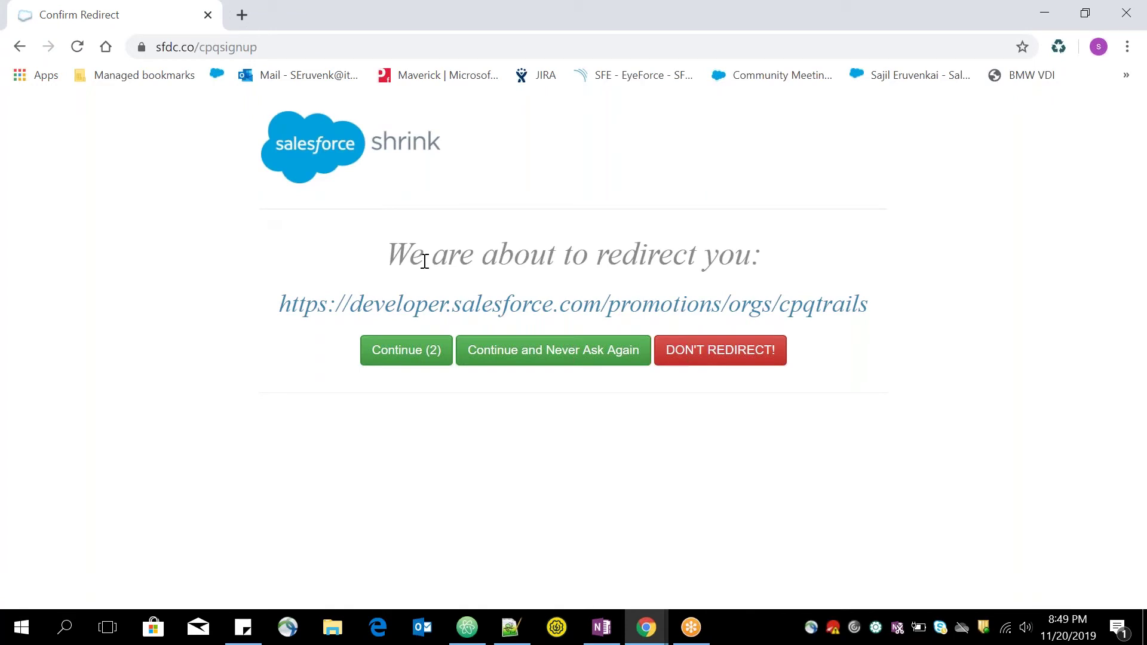
Follow the redirect to the 'Learn Salesforce CPQ on Trailhead' Developer Edition signup page
left_click(423, 359)
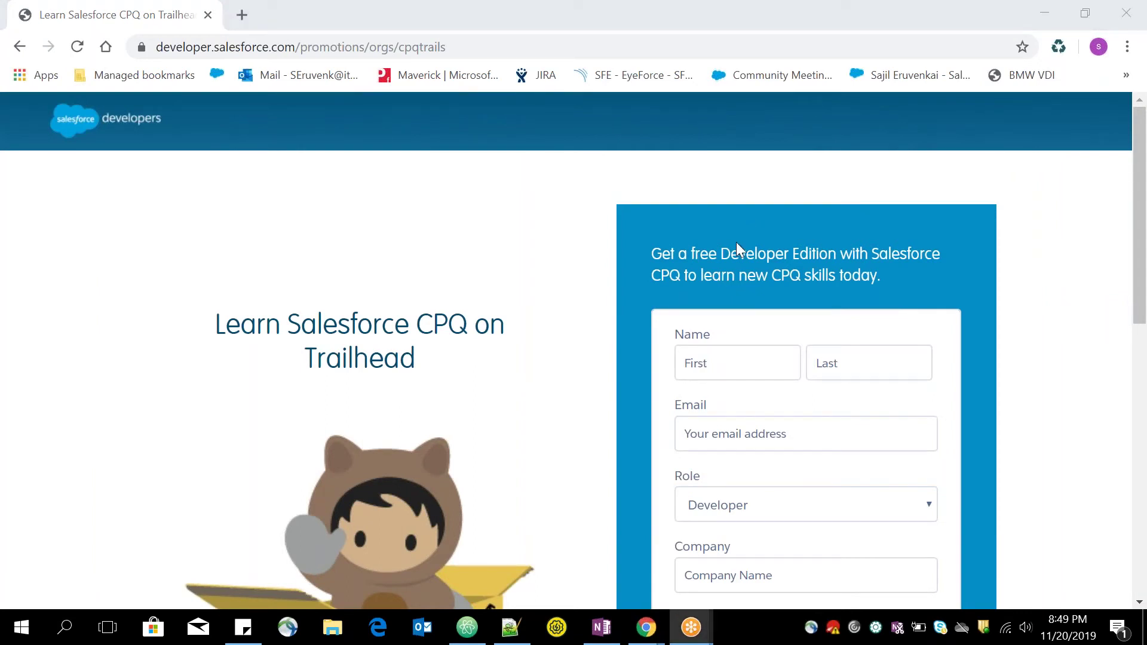
left_click(774, 129)
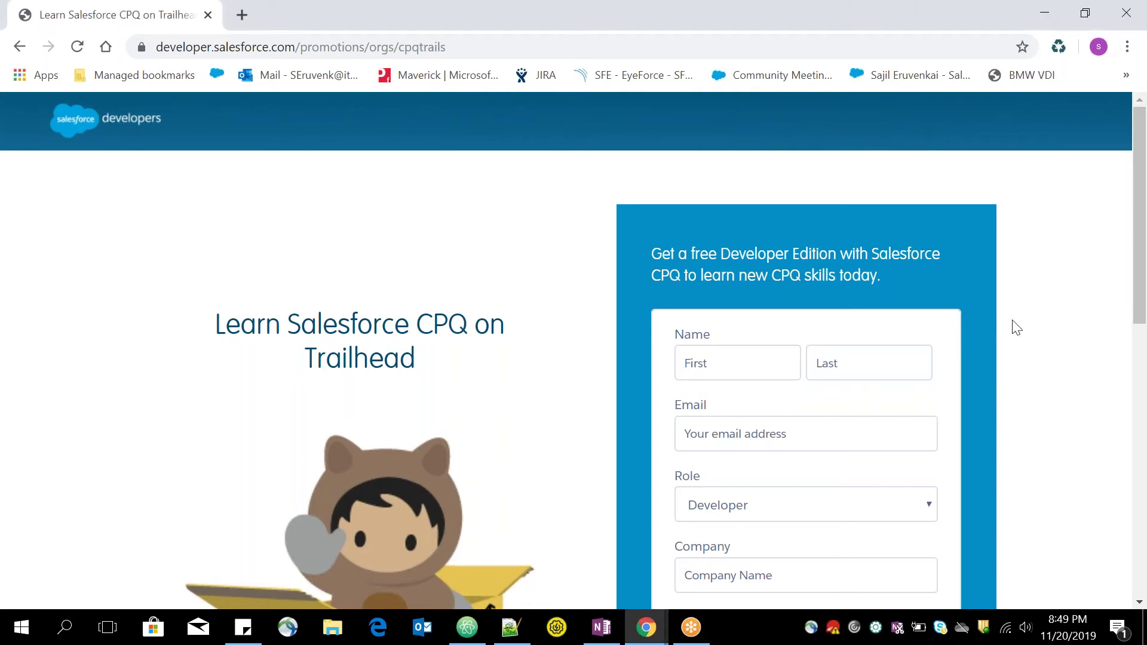
left_click(1108, 253)
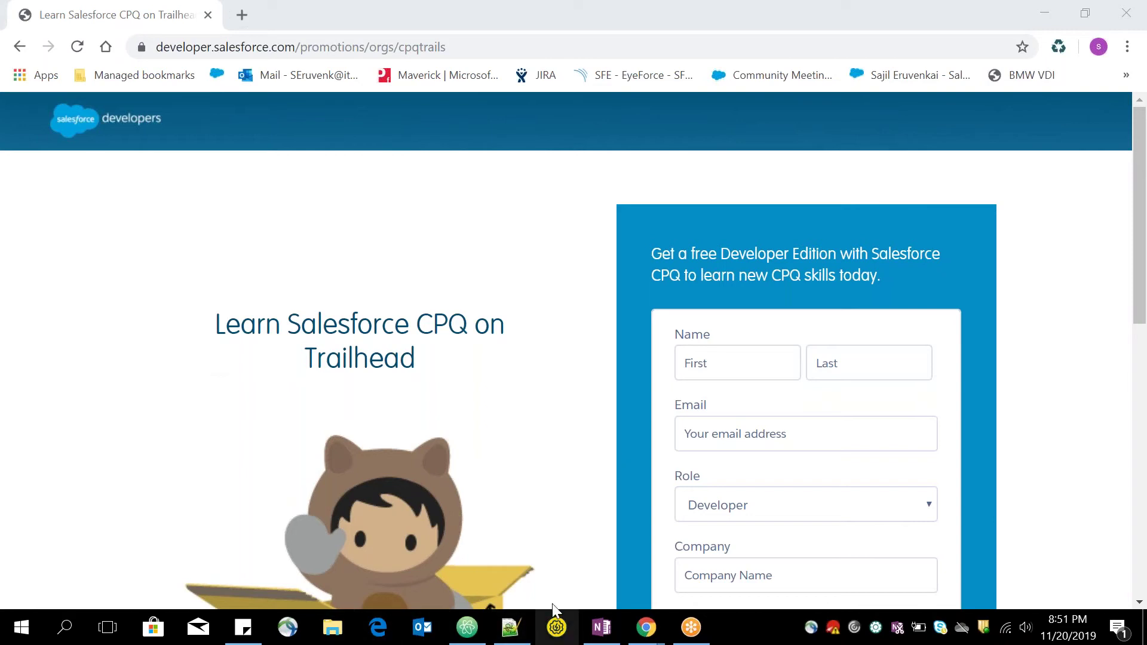
left_click(300, 9)
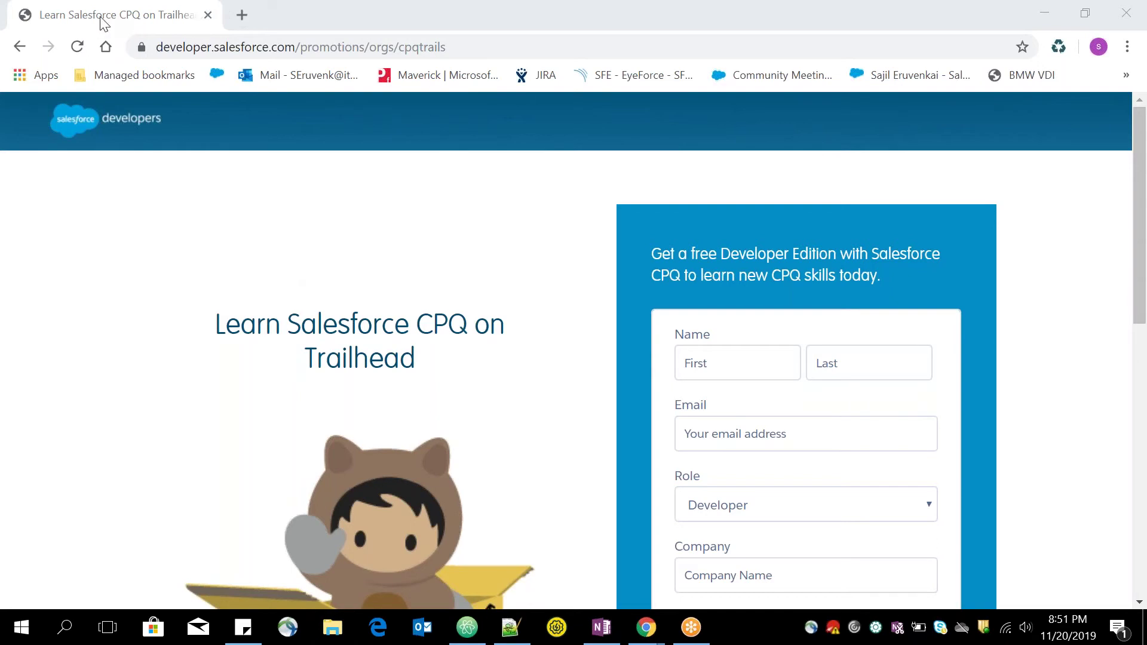
Bring up Sticky Notes and drag the Oct 2,12,19 and jasper notes to the right
left_click(243, 627)
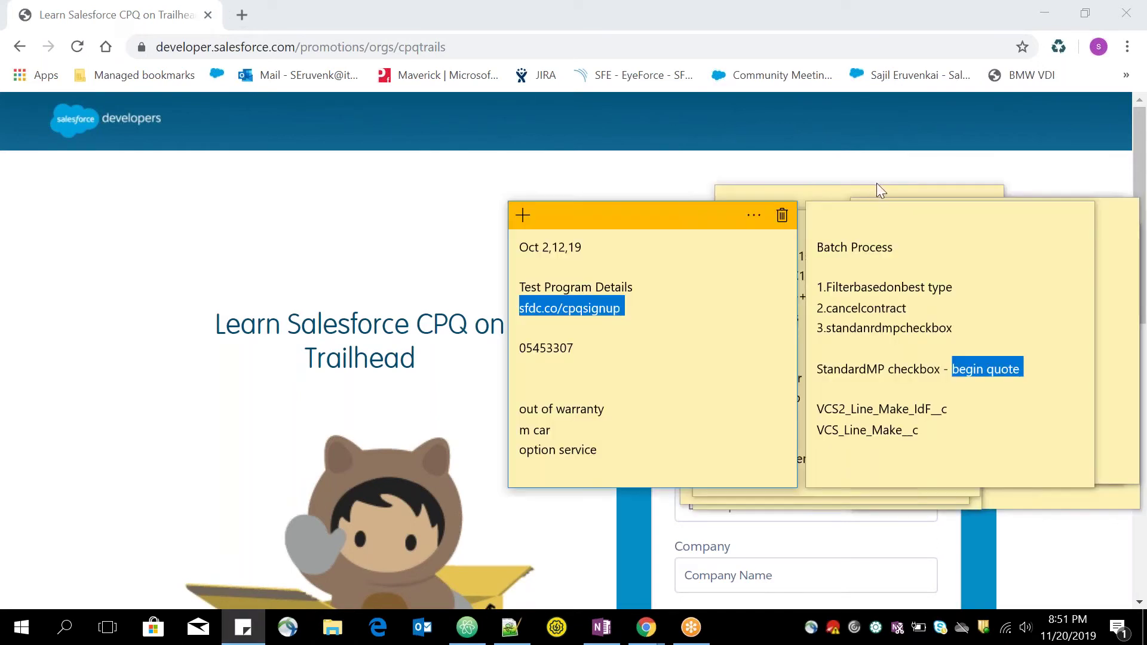
left_click(872, 212)
left_click(817, 219)
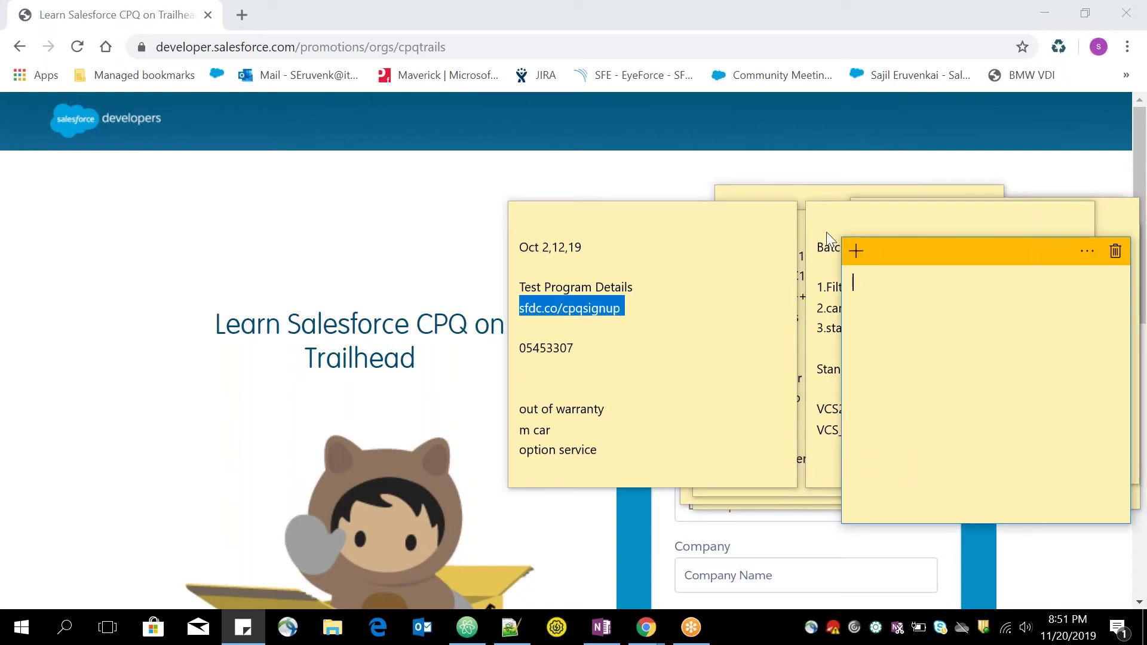
left_click(791, 226)
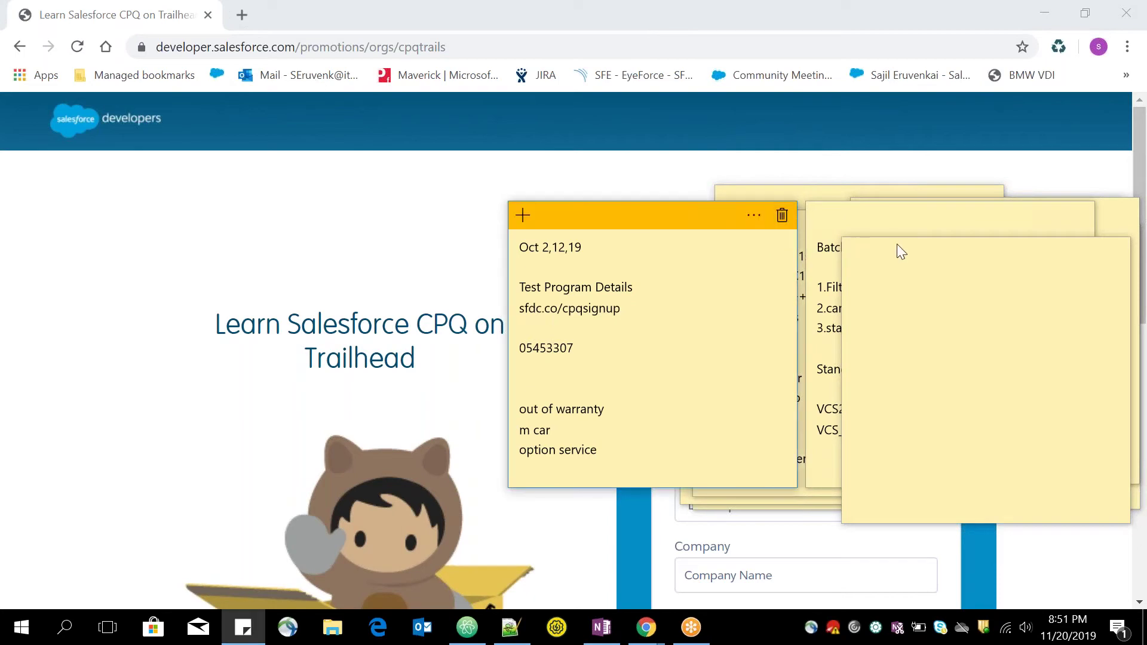
left_click_drag(709, 222, 1066, 296)
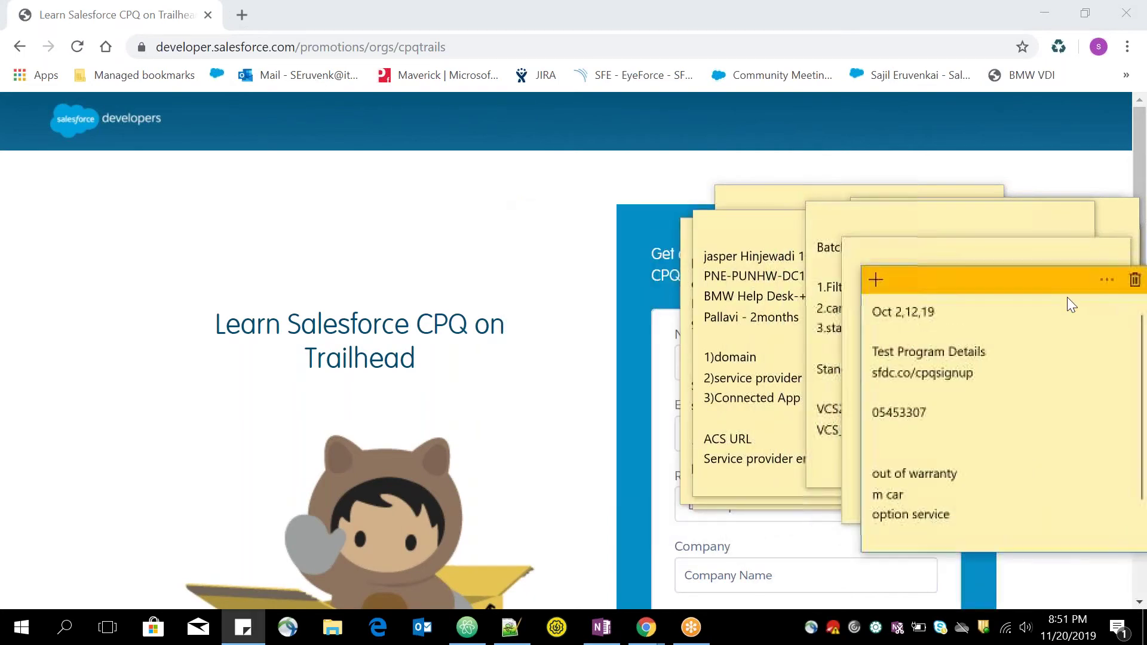
left_click_drag(730, 235, 884, 239)
left_click_drag(748, 210, 967, 240)
Move the codeproject and user story notes right, then create a new blank note
left_click(752, 227)
left_click_drag(751, 226, 950, 228)
left_click(734, 242)
left_click_drag(735, 242, 955, 254)
left_click(925, 257)
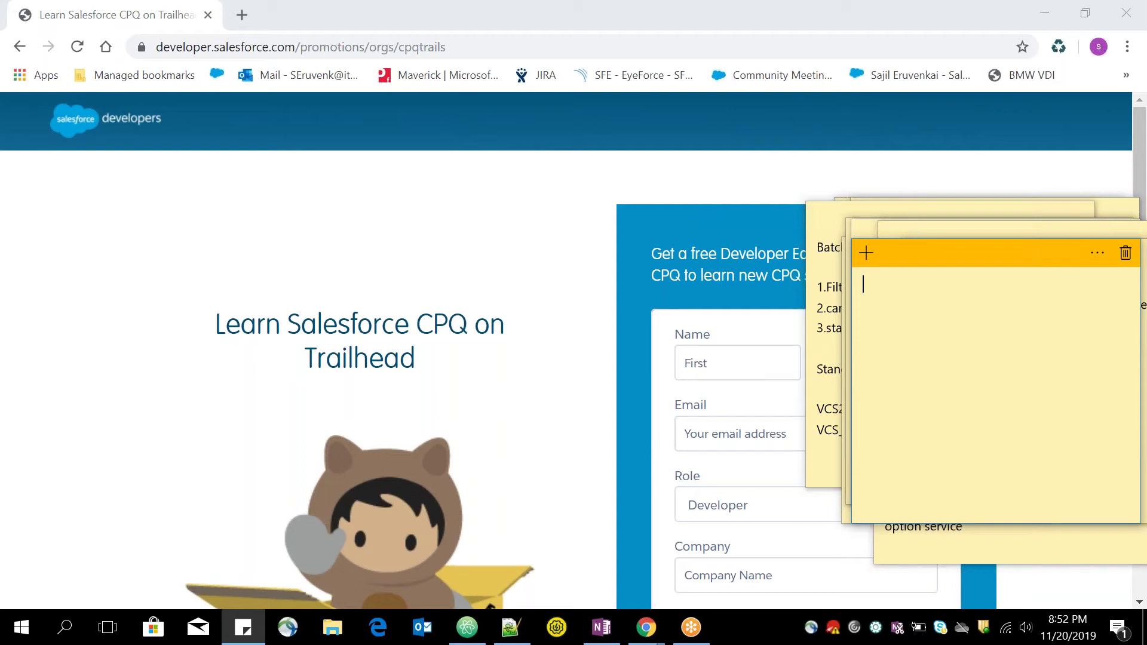
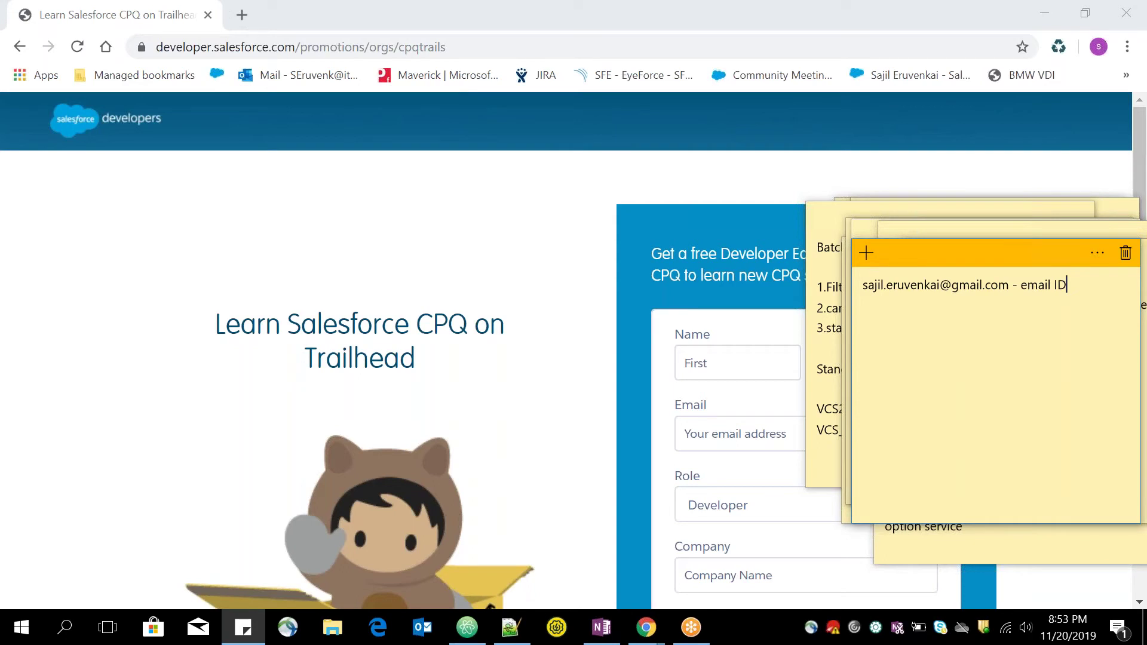
Scroll to and select the signup form's empty Username field, then return to the email note
left_click(525, 246)
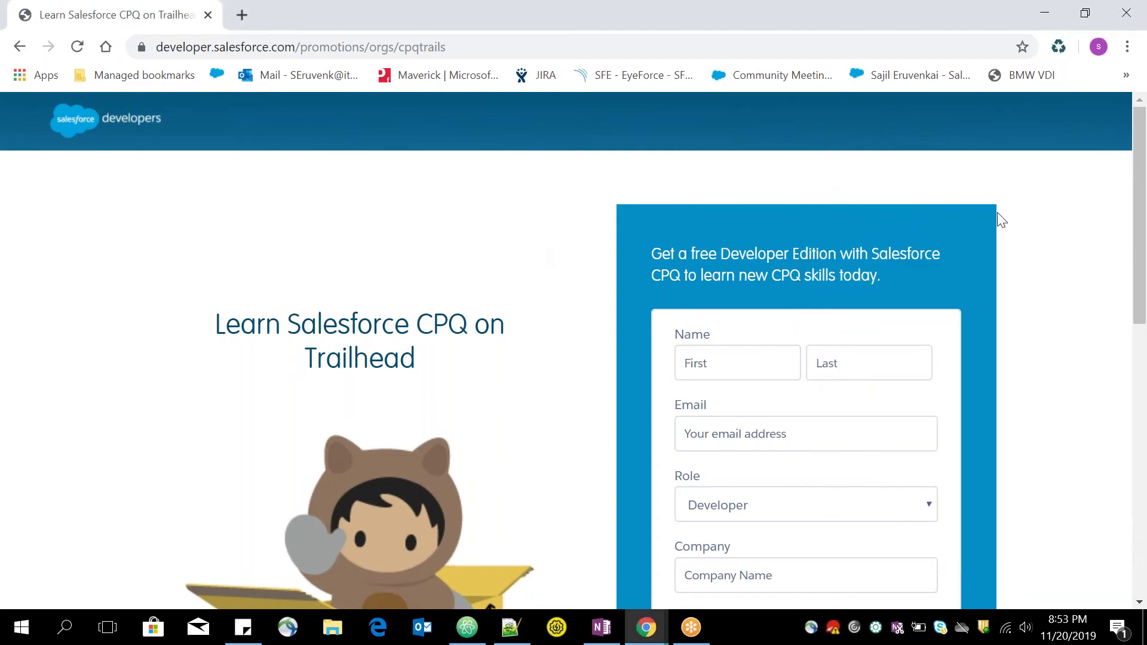
scroll(1134, 289, "down", 5)
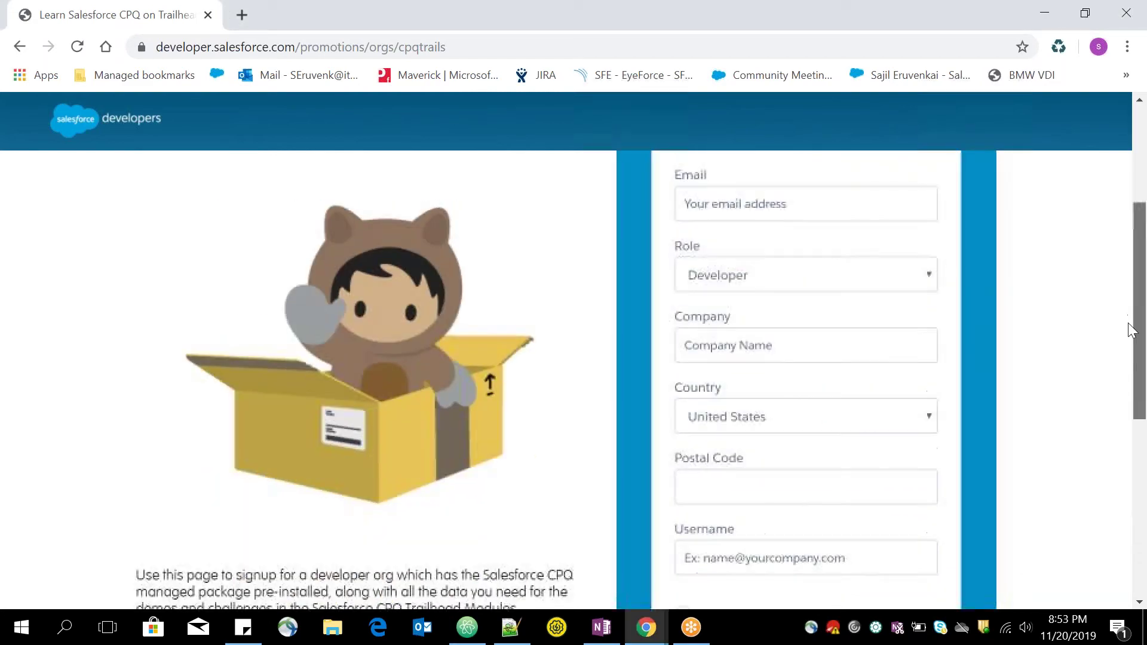
left_click(810, 469)
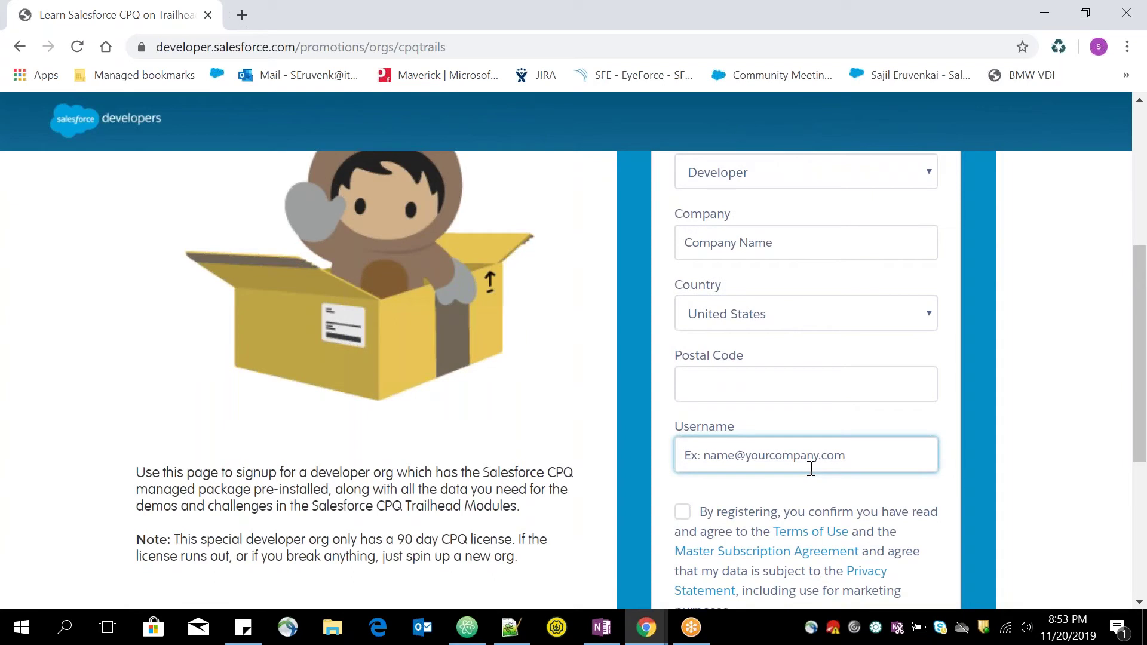
key("alt+Tab")
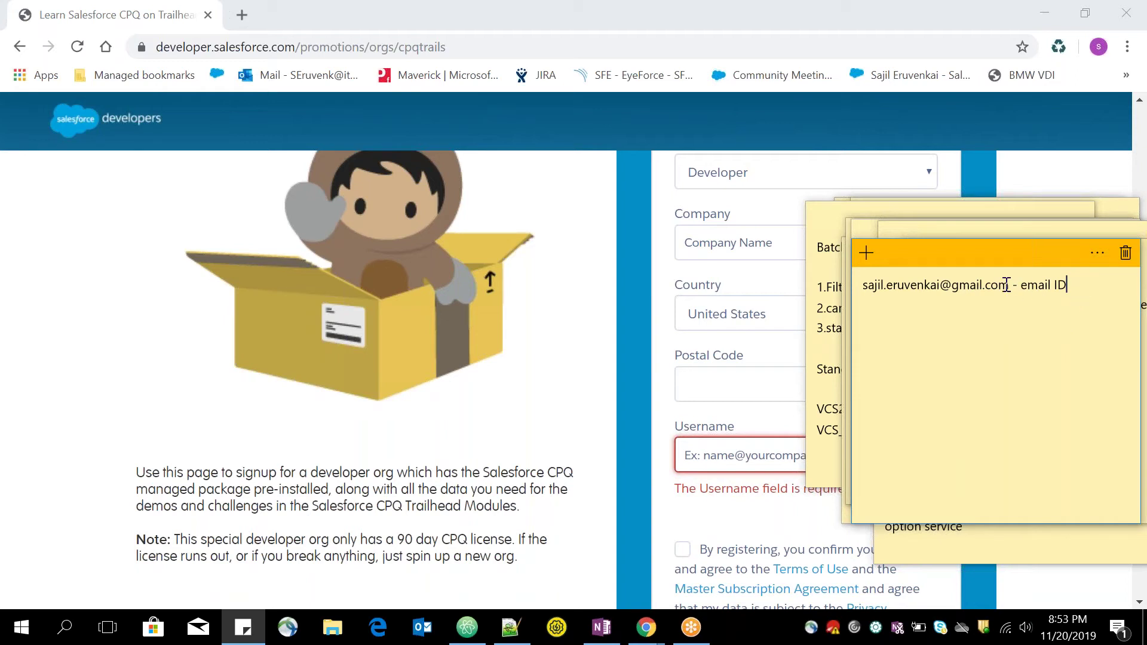
Below the email line, add a username made from the email plus a suffix, and paste the sfdc.co/cpqsignup link
left_click_drag(1014, 285, 861, 291)
left_click(1098, 288)
key("Return")
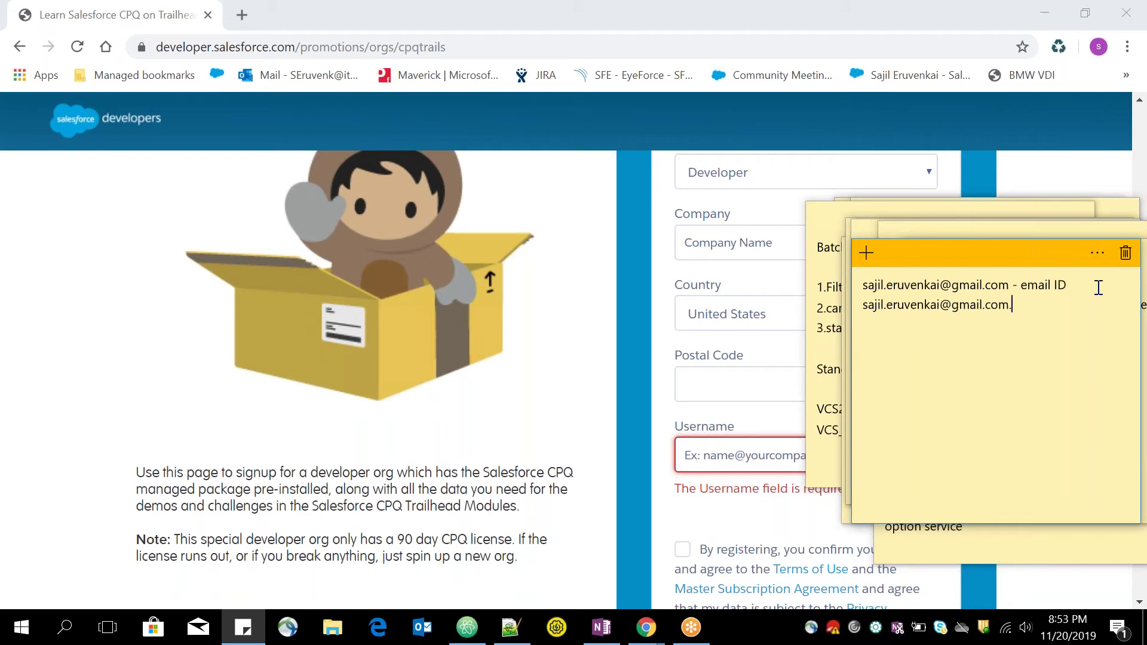
type("vishal")
type("CPQ4")
key("Return")
key("Return")
type("sfdc.co/cpqsignup")
key("Return")
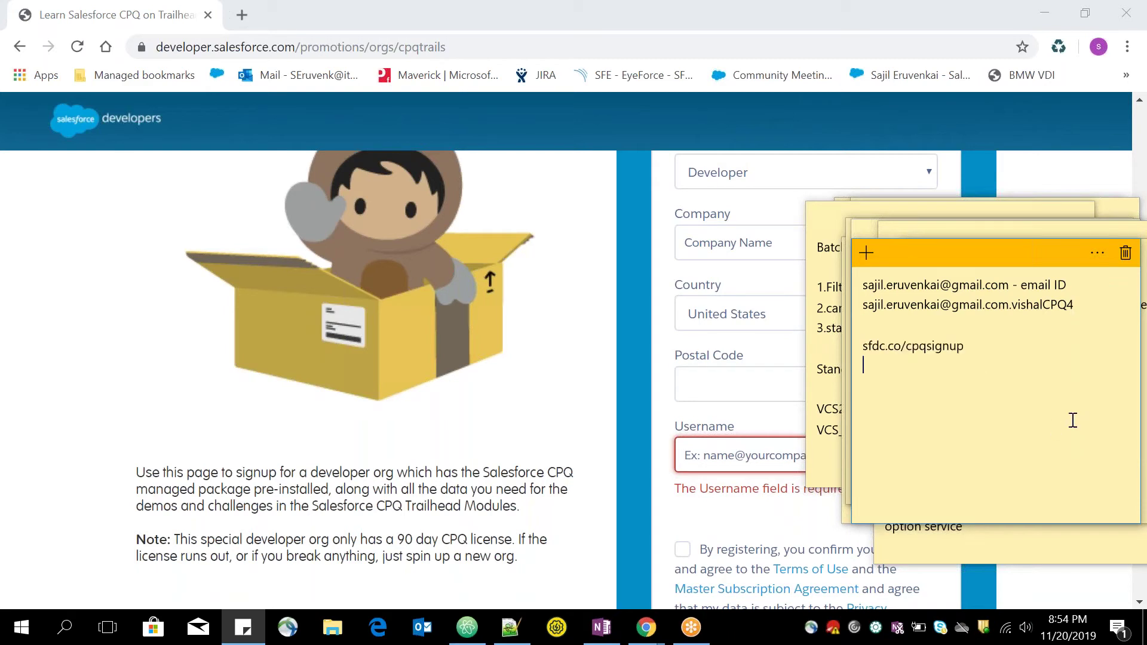
left_click(984, 350)
key("XF86AudioLowerVolume")
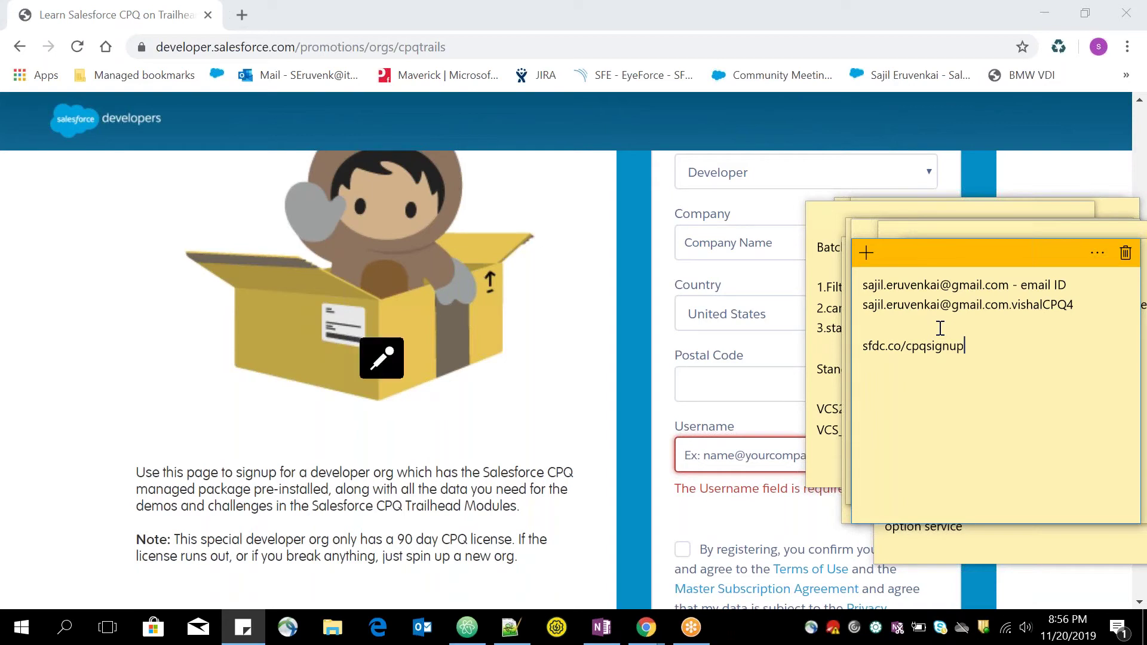
Select the suffix on the note's username line, then show Chrome's open window previews
left_click(1086, 303)
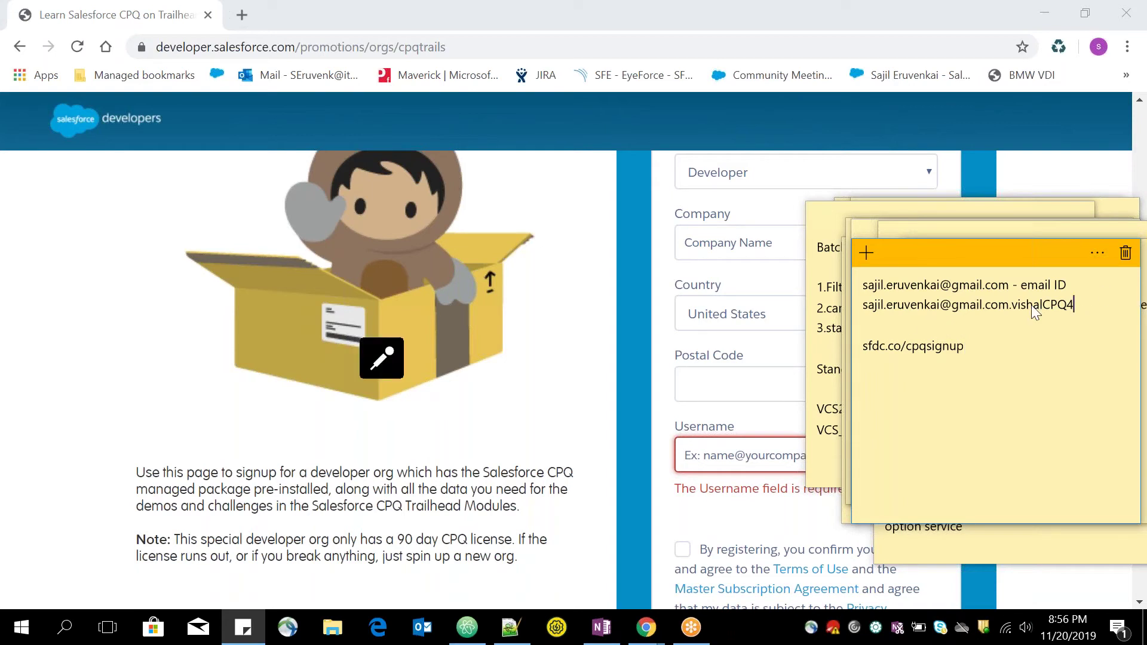
triple_click(862, 302)
left_click(871, 306)
triple_click(870, 307)
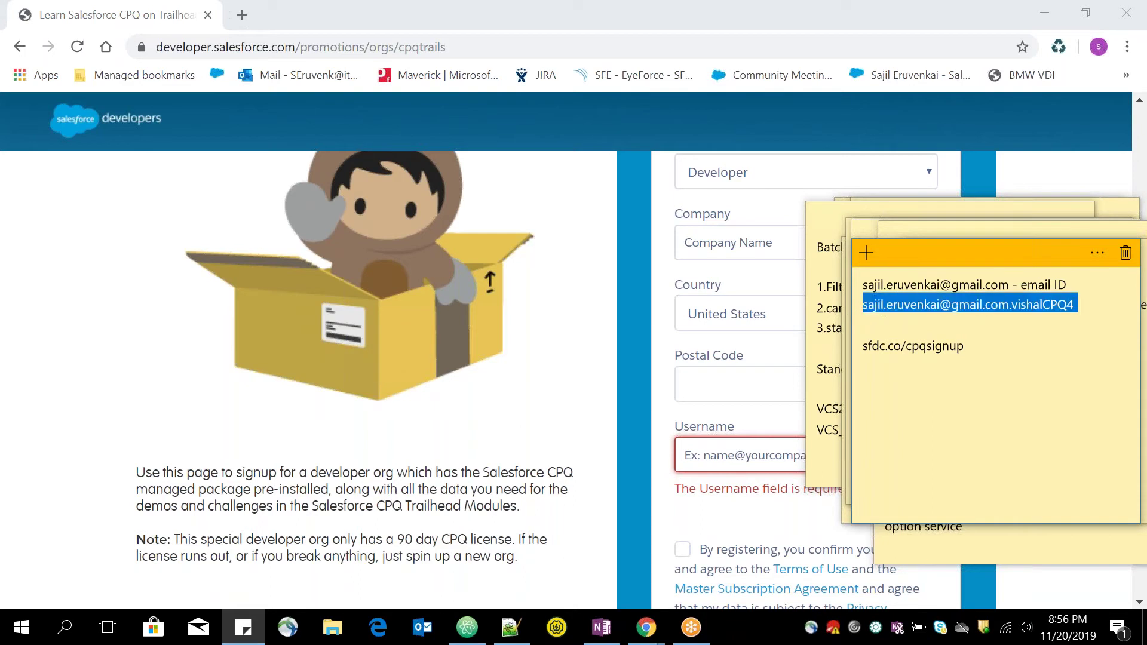
left_click(917, 306)
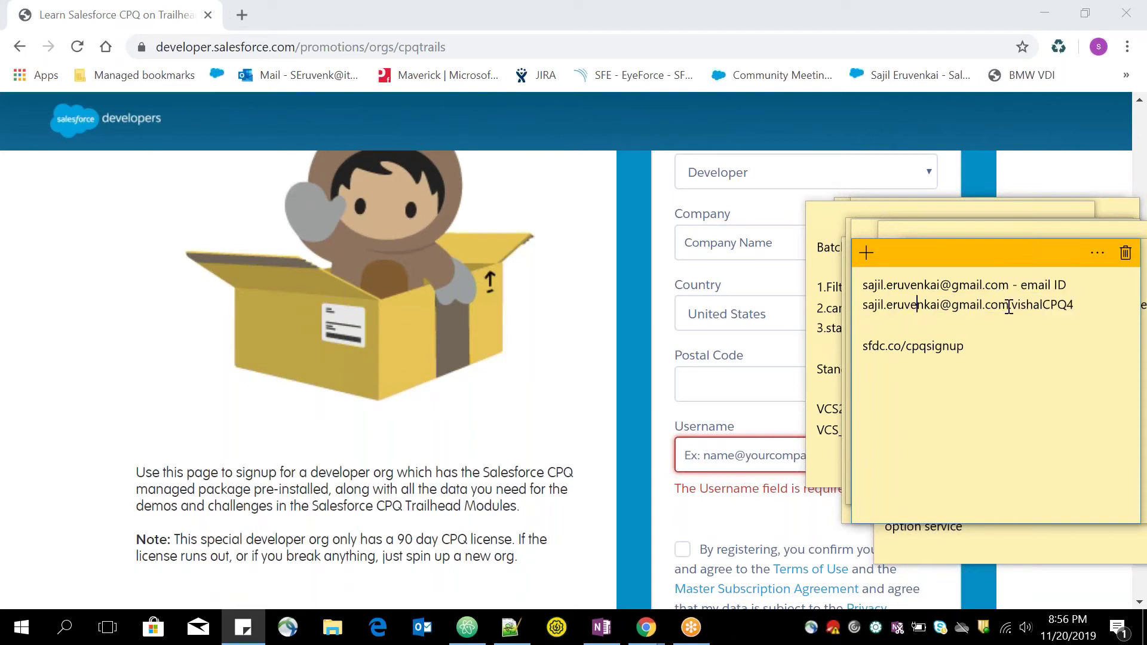
left_click_drag(1012, 305, 1069, 306)
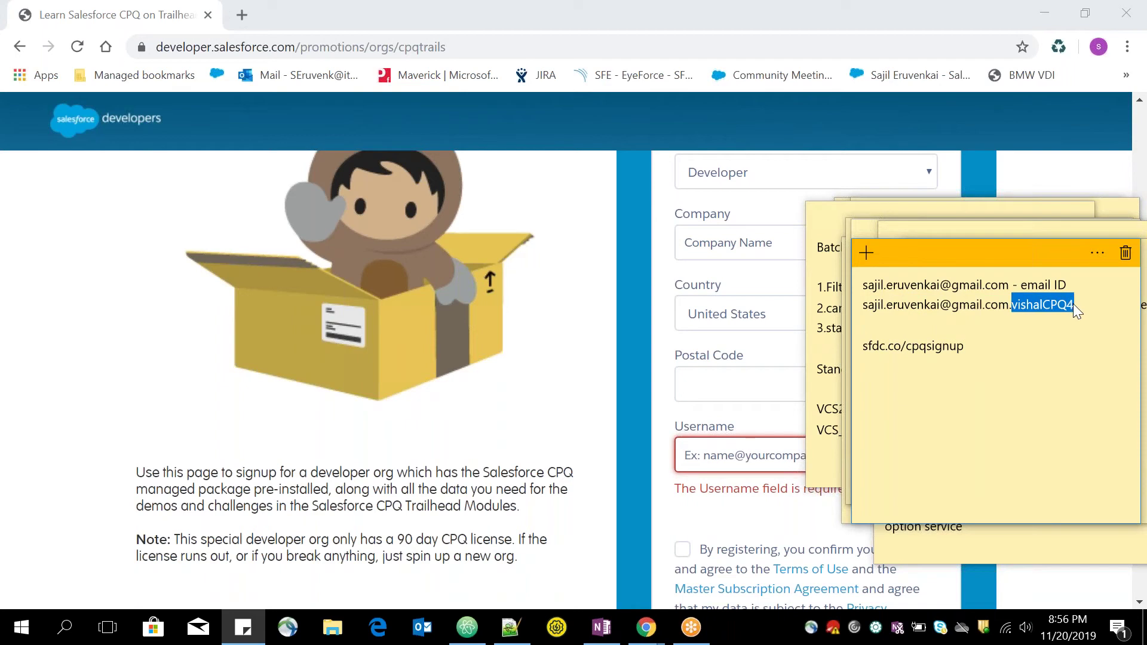
key("XF86AudioMicMute")
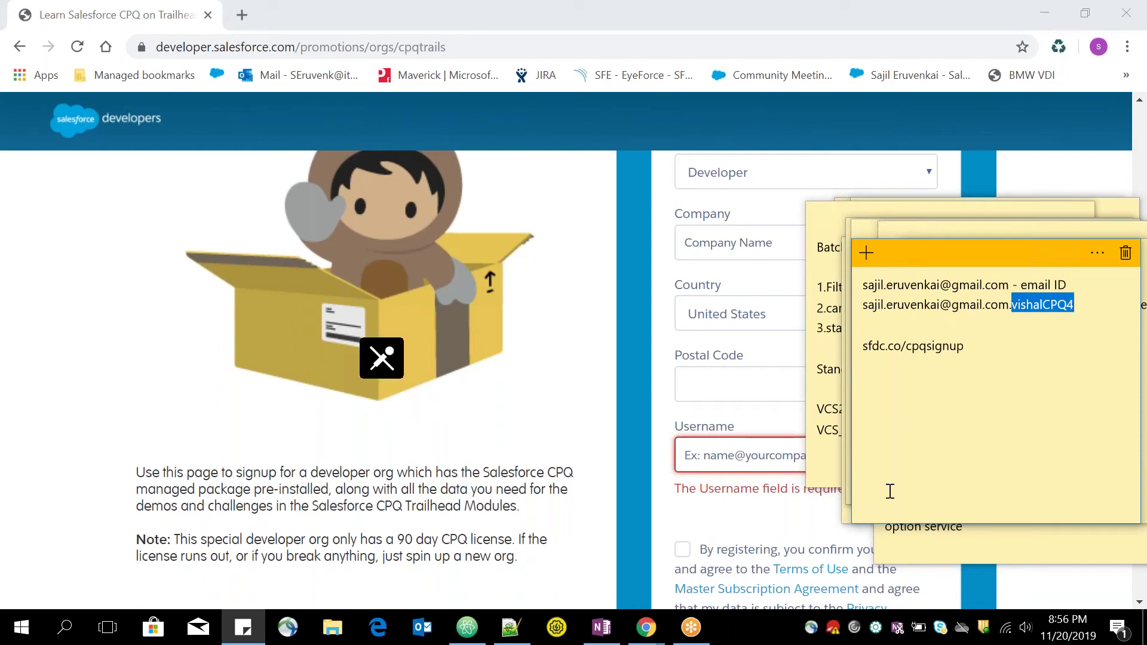
left_click(661, 638)
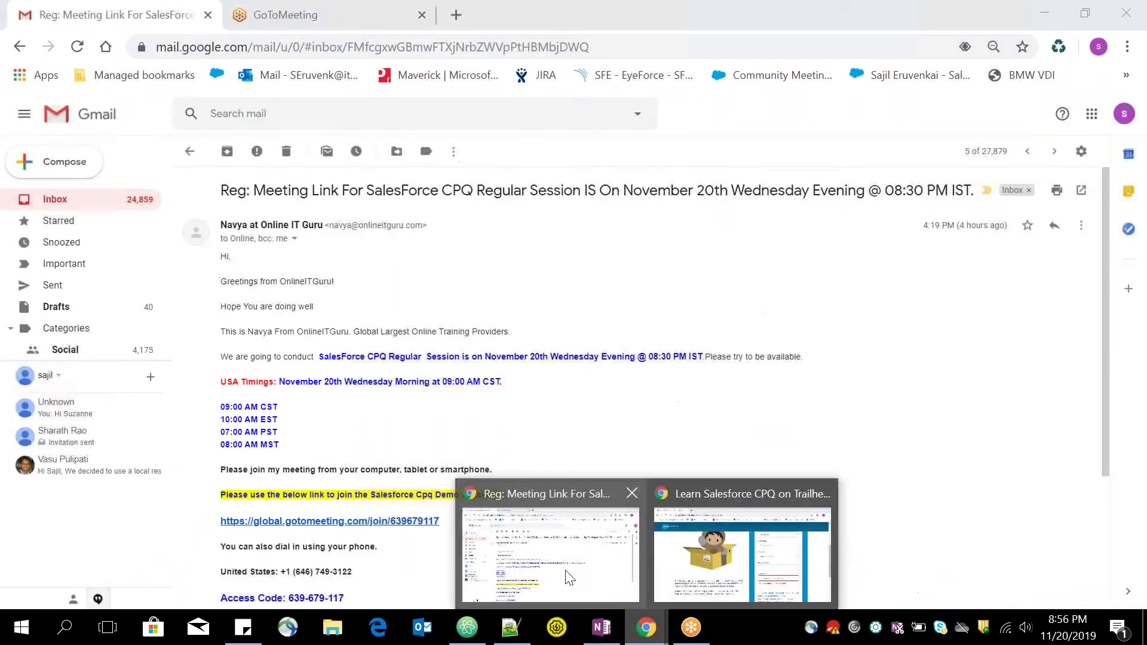
Check the Gmail inbox, then return to the Salesforce CPQ signup window
left_click(555, 559)
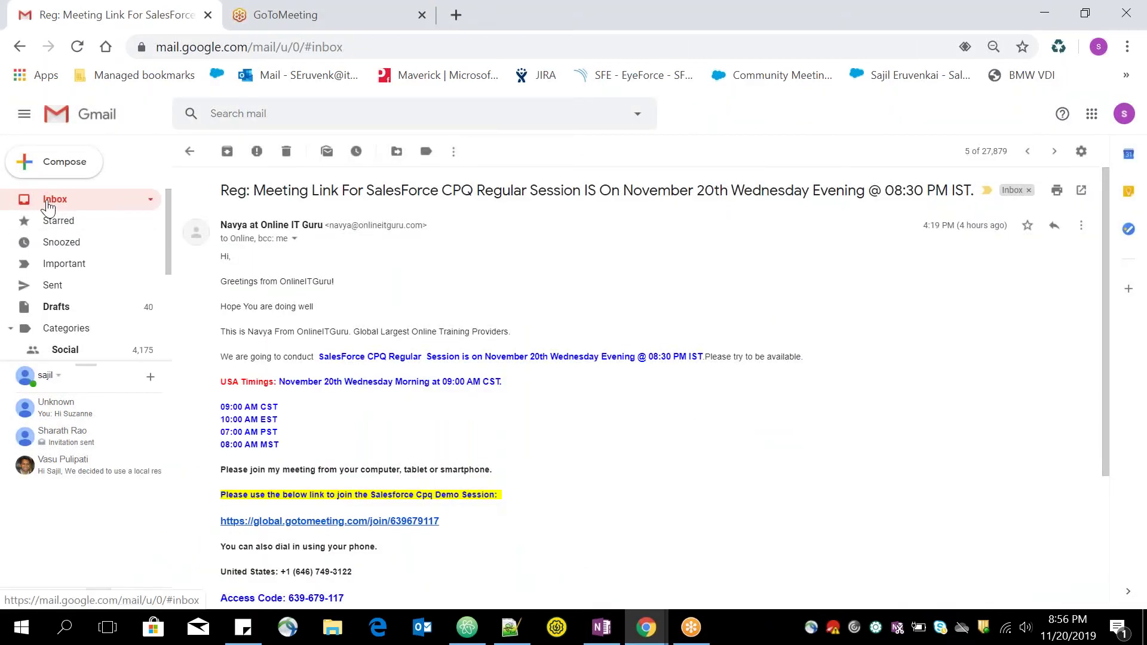
left_click(47, 207)
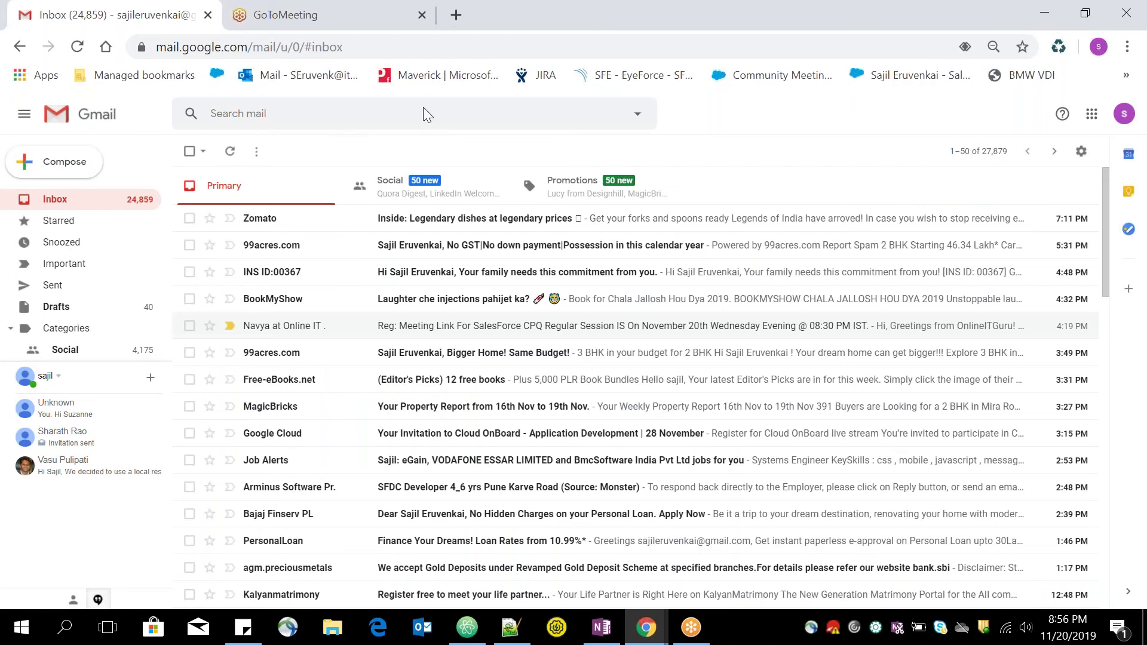
key("alt+Tab")
key("alt+Tab")
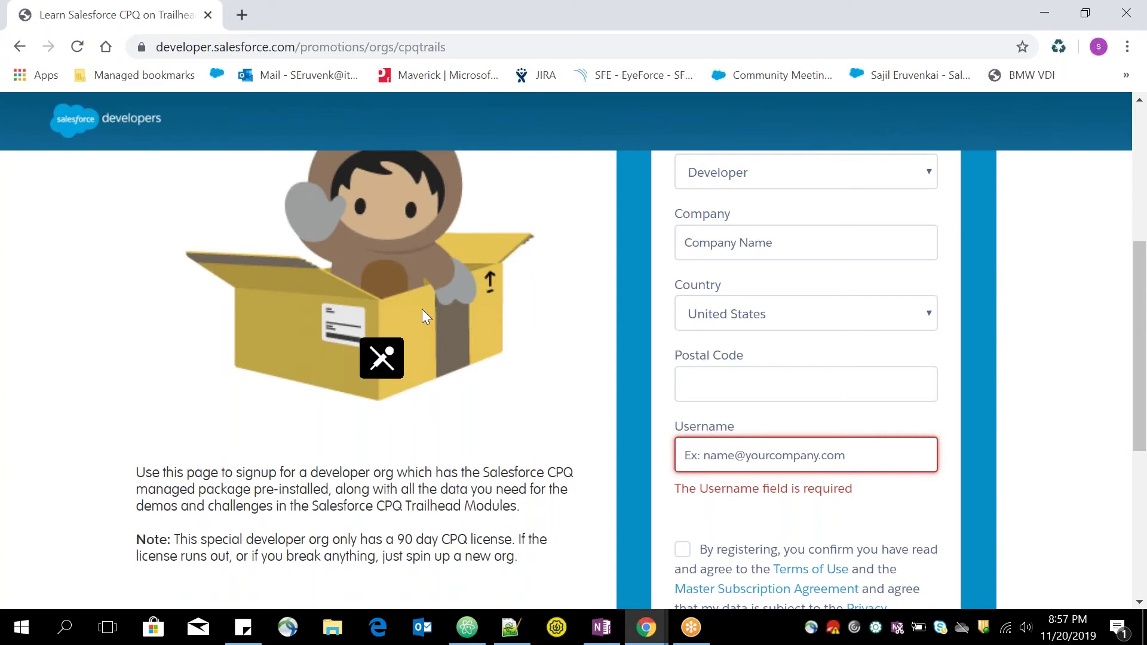
Mute and unmute the sound, then bring Sticky Notes up over the signup form
key("XF86AudioMute")
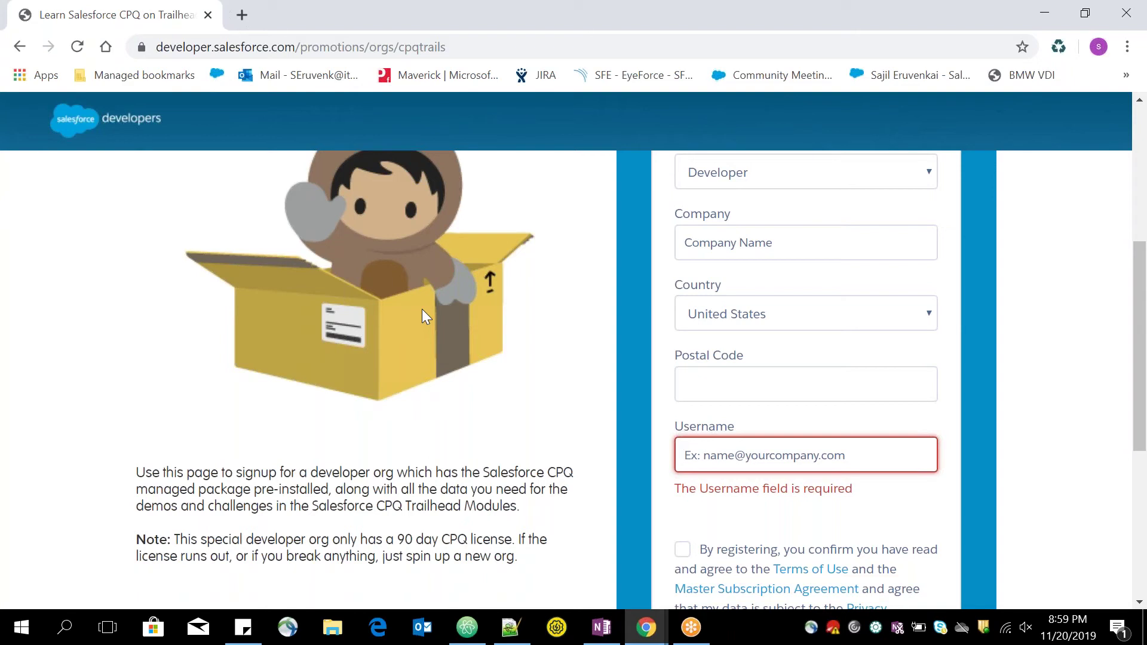
key("XF86AudioRaiseVolume")
key("XF86AudioMicMute")
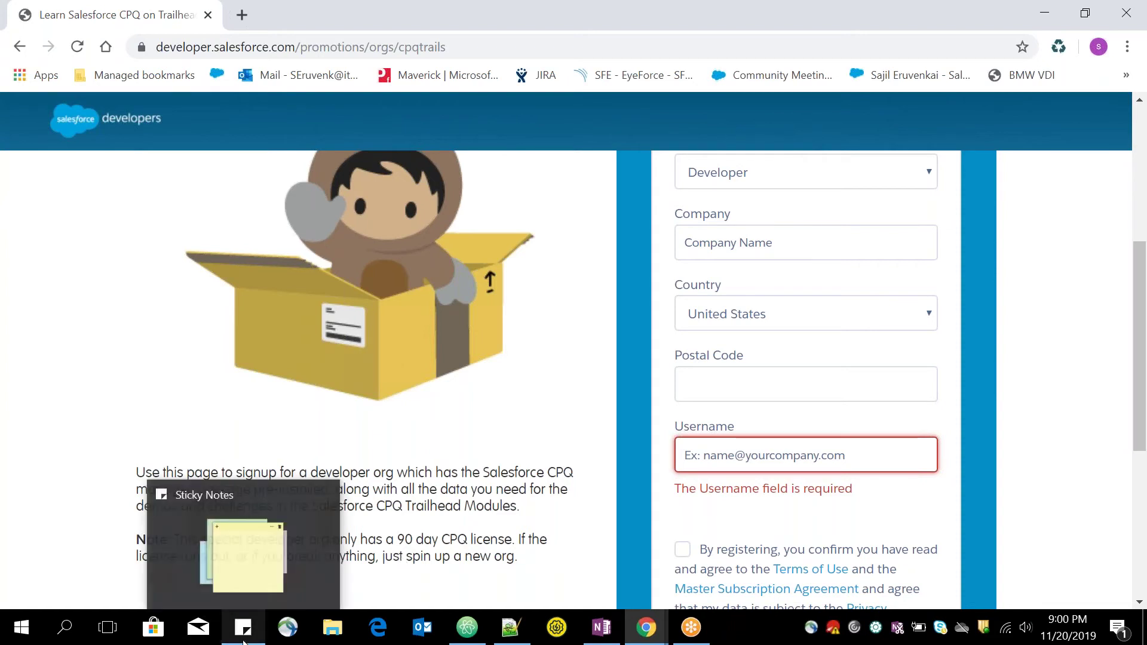
left_click(243, 636)
Put the caret on the note's saved username line, ready to copy it
left_click(1015, 302)
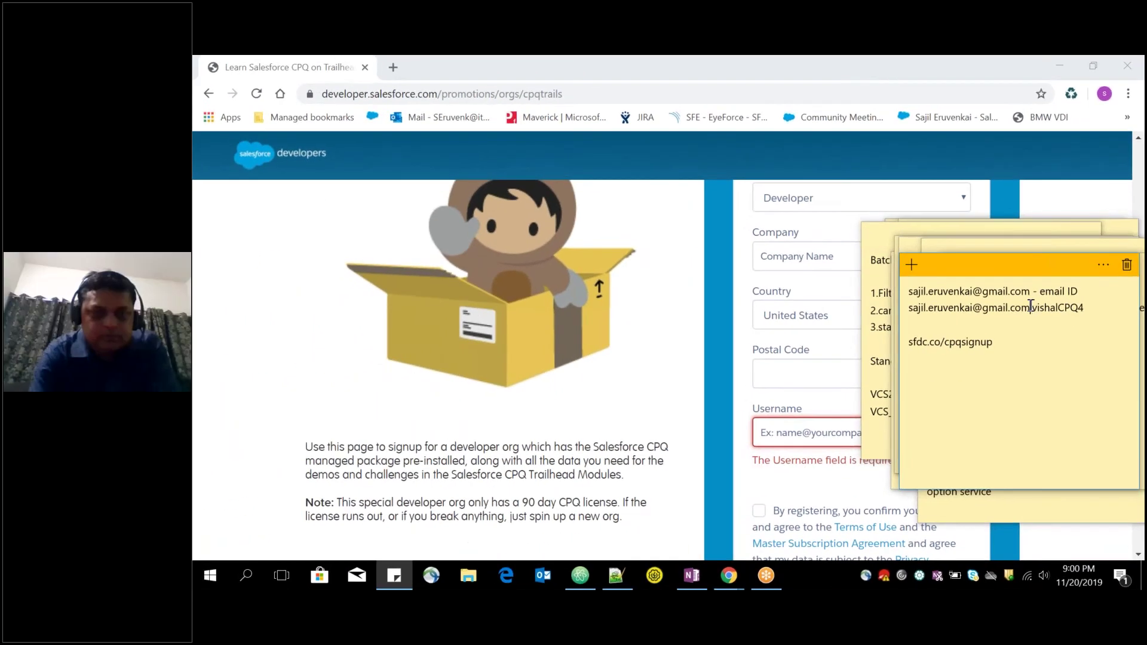
mouse_move(1031, 308)
left_mouse_down()
mouse_move(913, 313)
mouse_move(1013, 323)
mouse_move(1021, 305)
left_mouse_up()
left_click(1013, 306)
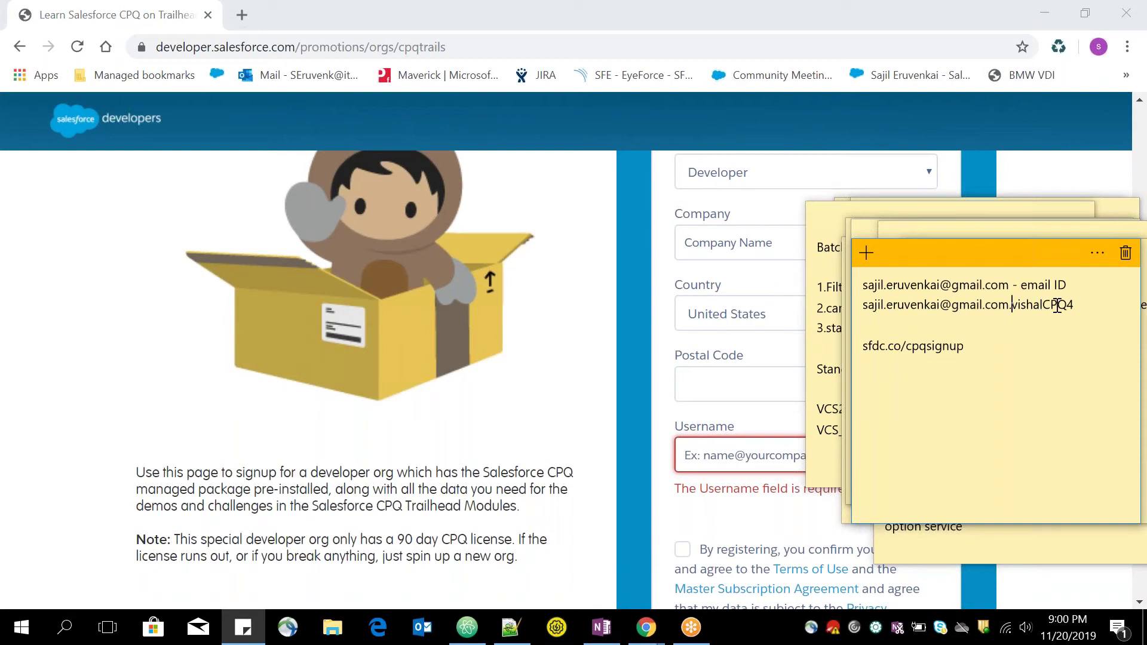
left_click(306, 282)
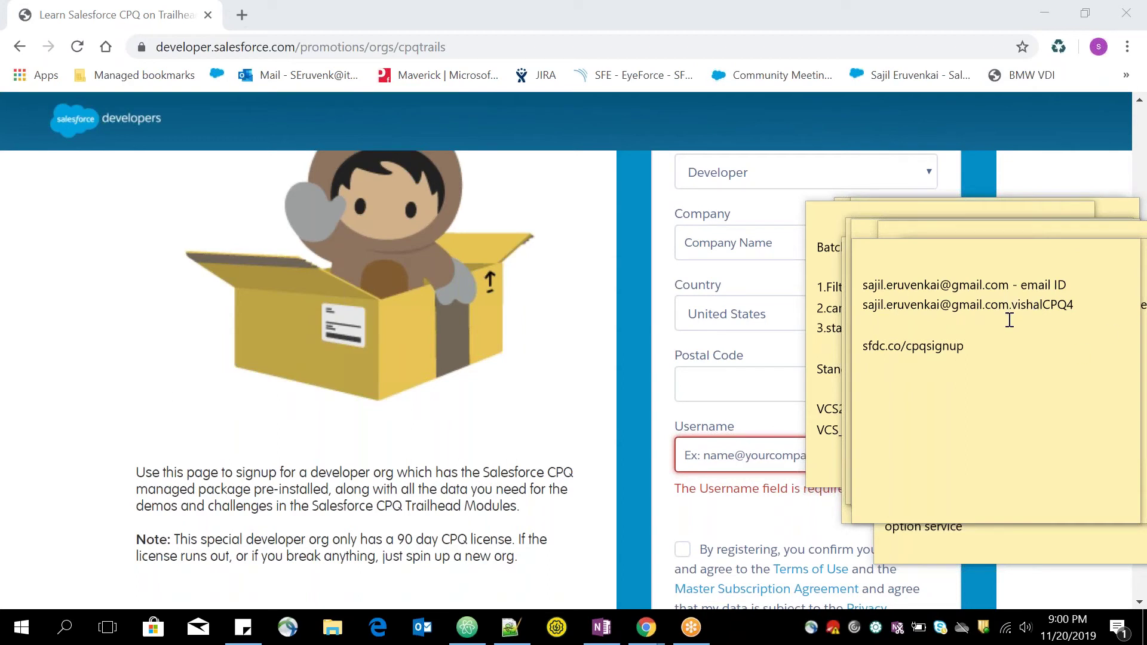
left_click(1079, 306)
Replace the note's second line with the new Gmail address ending in a period, then bring Chrome forward
left_click(855, 306, "shift")
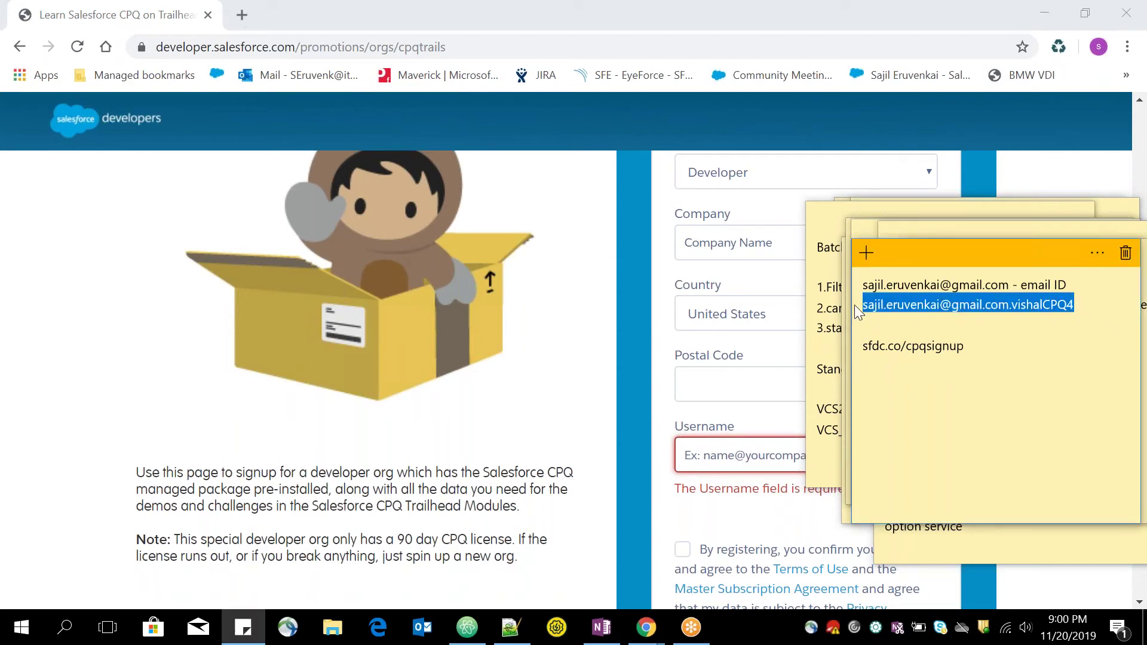
key("ctrl+v")
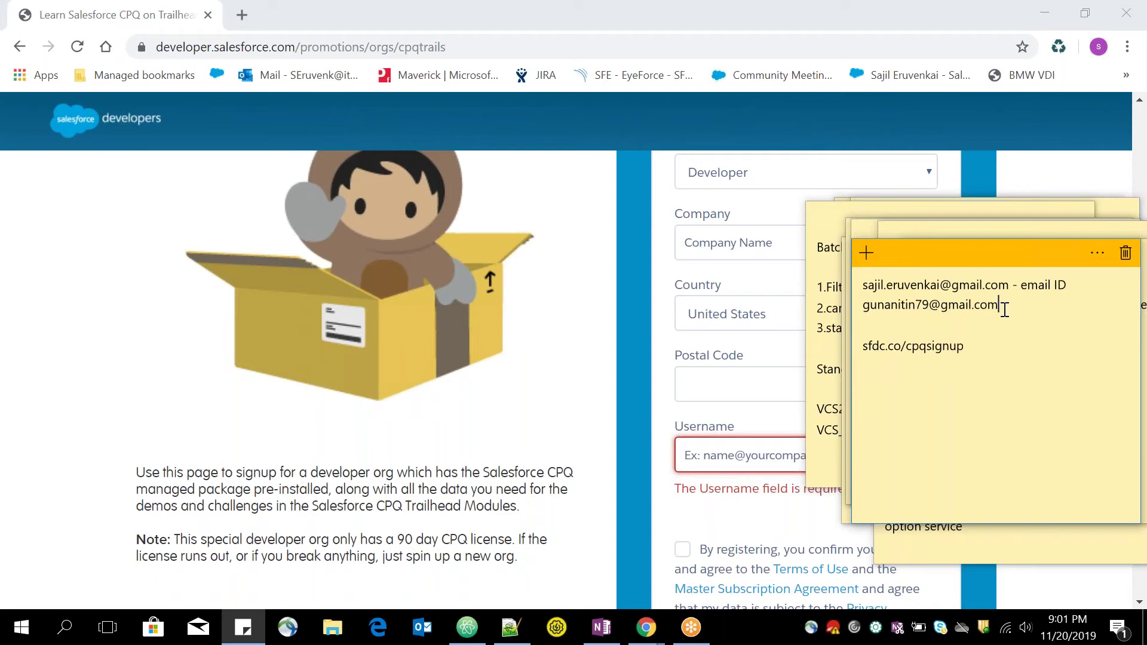
type(".")
left_click(315, 17)
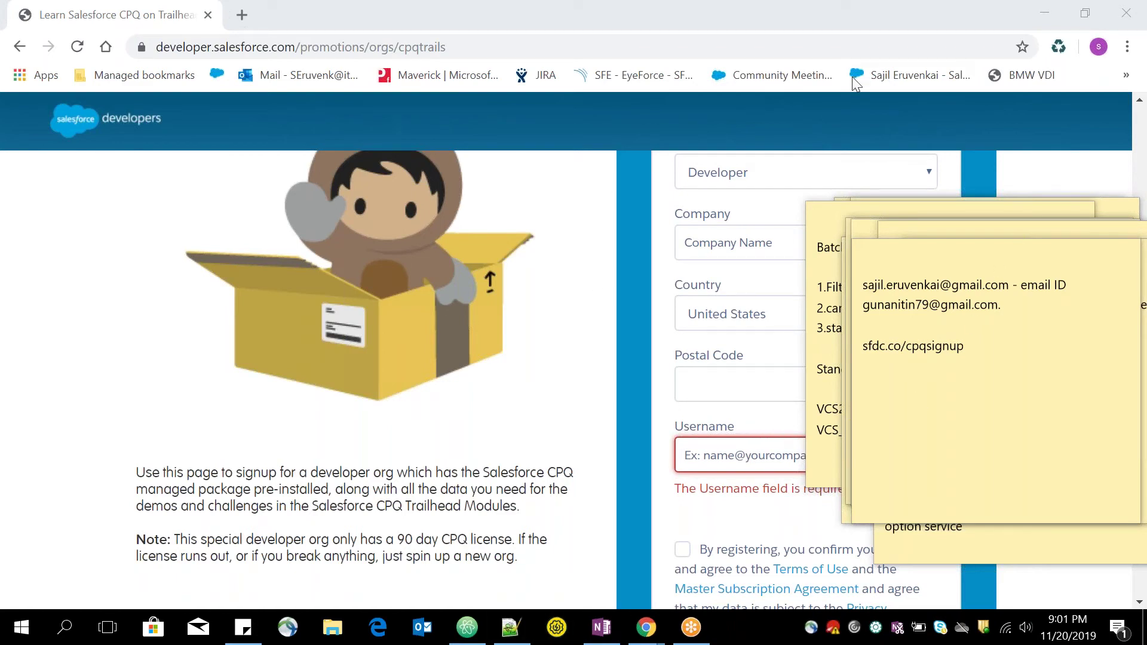
left_click(833, 15)
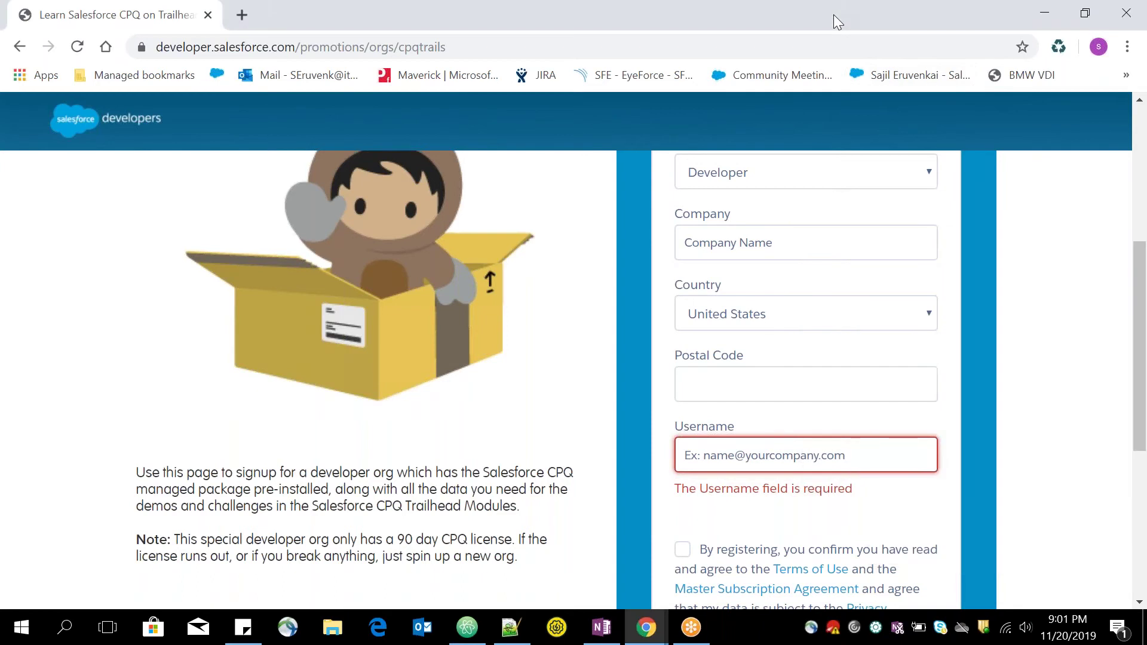
Sign in to gmail.com with the second Google account's pasted e-mail address and password
type("gmail.com")
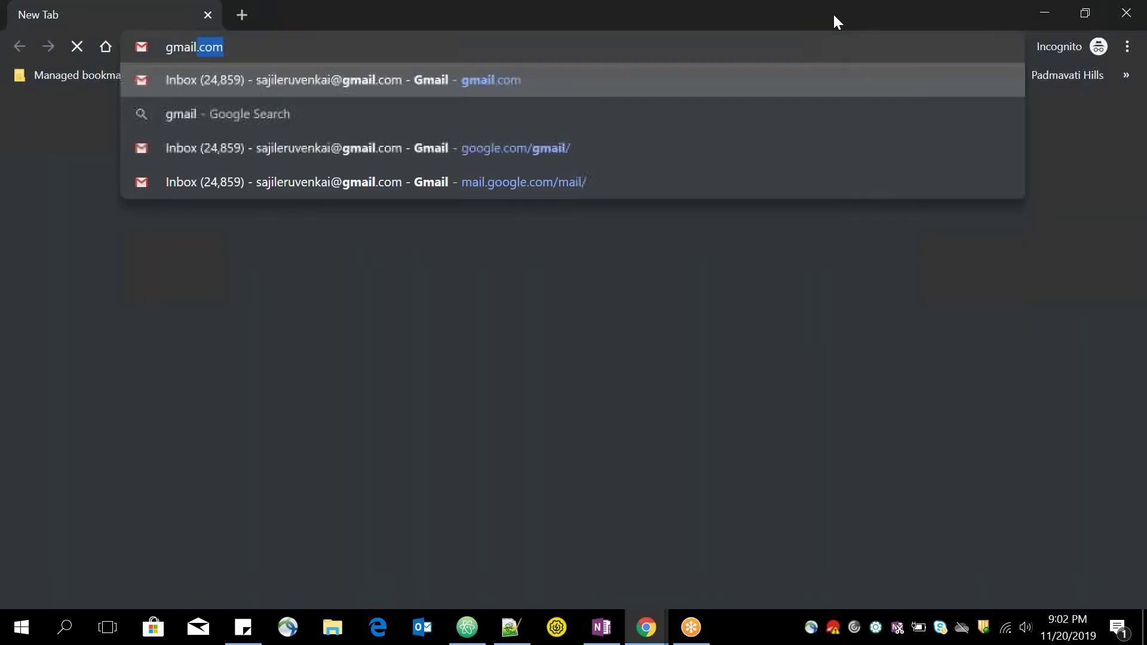
key("Return")
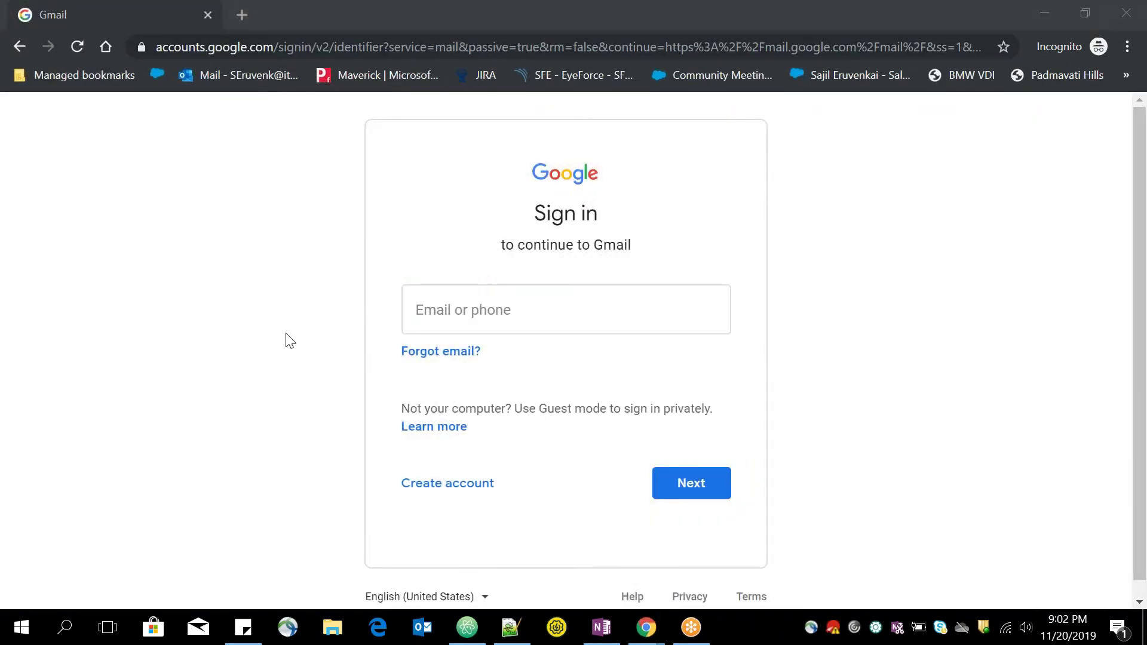
left_click(514, 349)
key("ctrl+v")
left_click(722, 484)
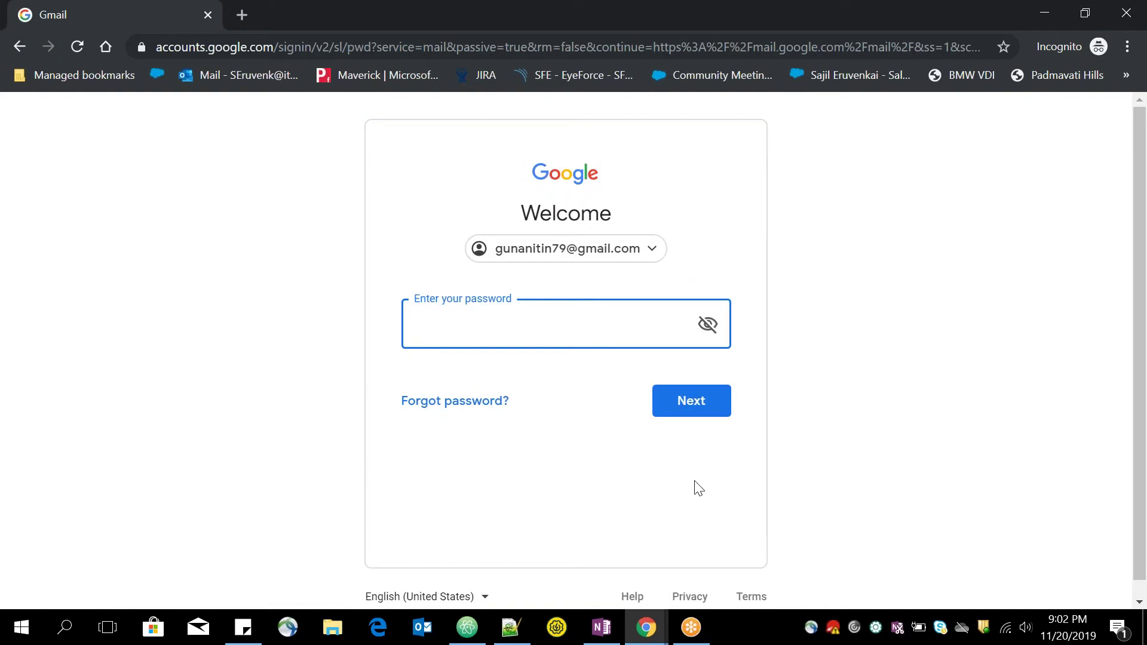
left_click(404, 581)
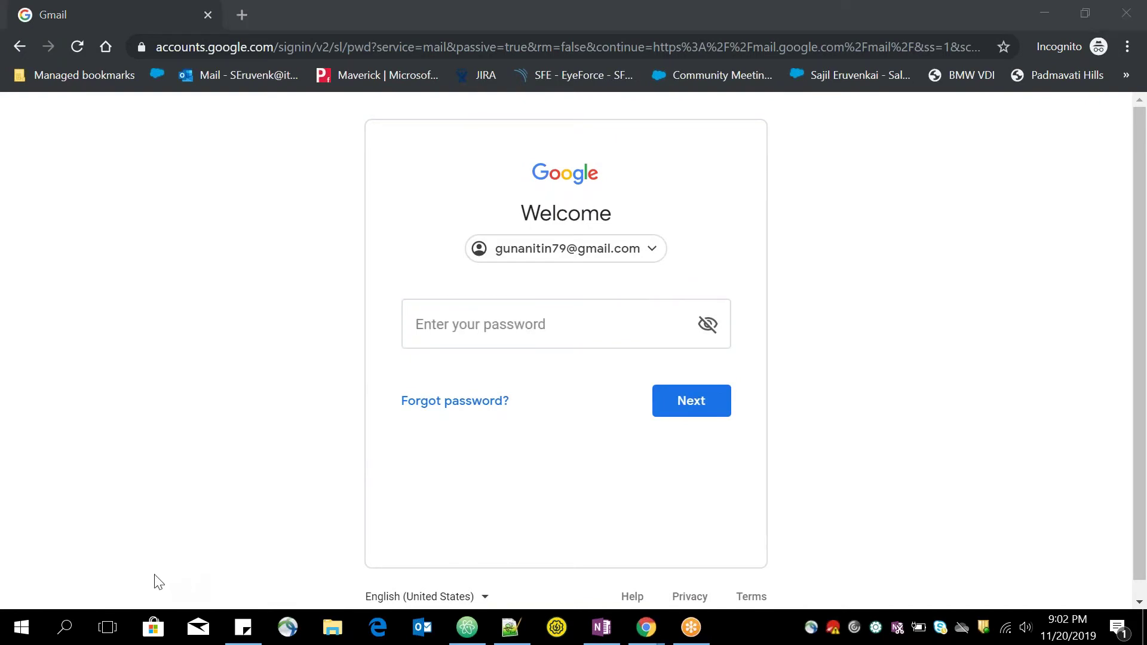
left_click(507, 331)
key("ctrl+v")
left_click(669, 401)
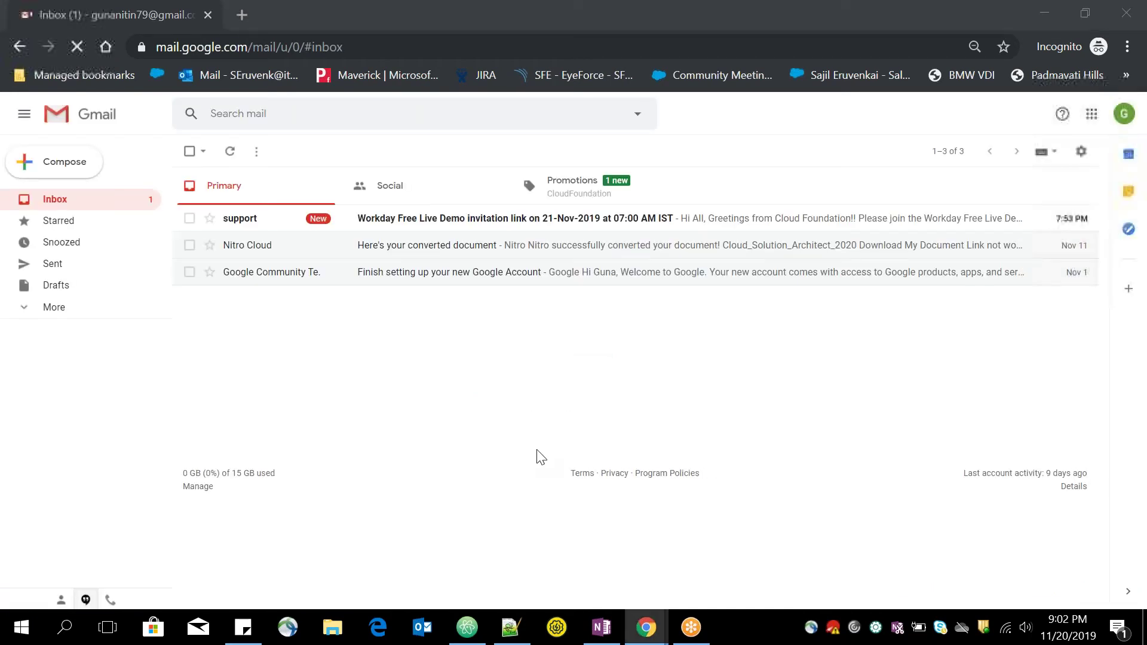
Delete the trailing period from the Gmail address line in Sticky Notes
key("alt+Tab")
triple_click(967, 306)
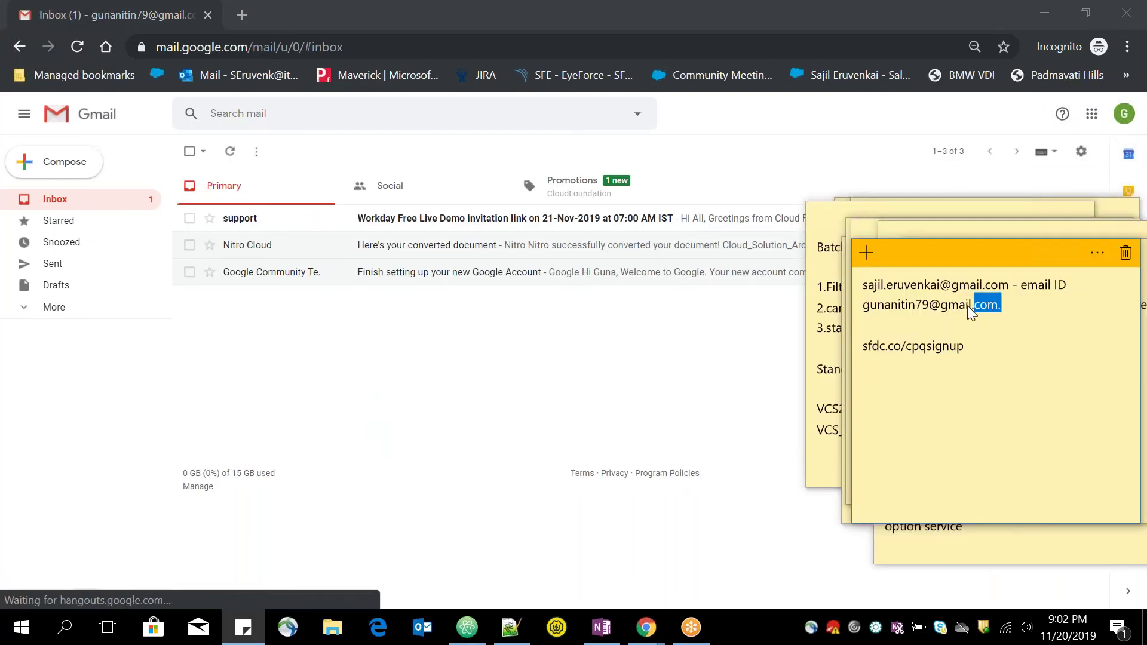
left_click(1009, 307)
left_click_drag(1009, 307, 859, 307)
key("ctrl+c")
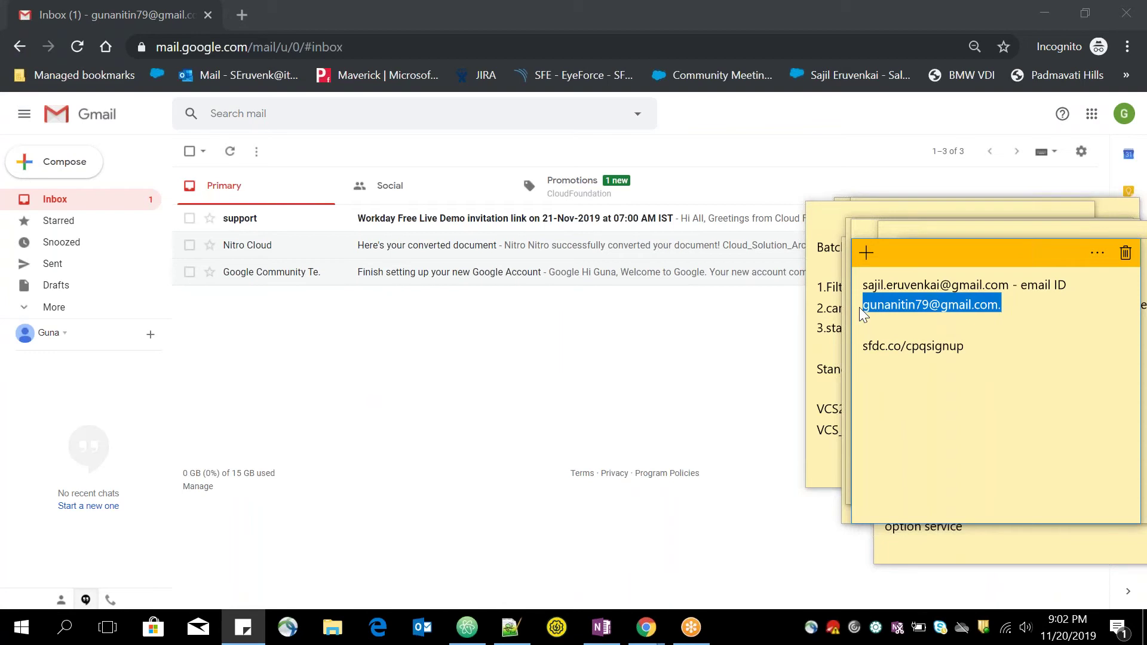
left_click(1037, 311)
key("BackSpace")
Add a copy of the address with a suffix on a new line, then return to Chrome
key("Return")
key("ctrl+v")
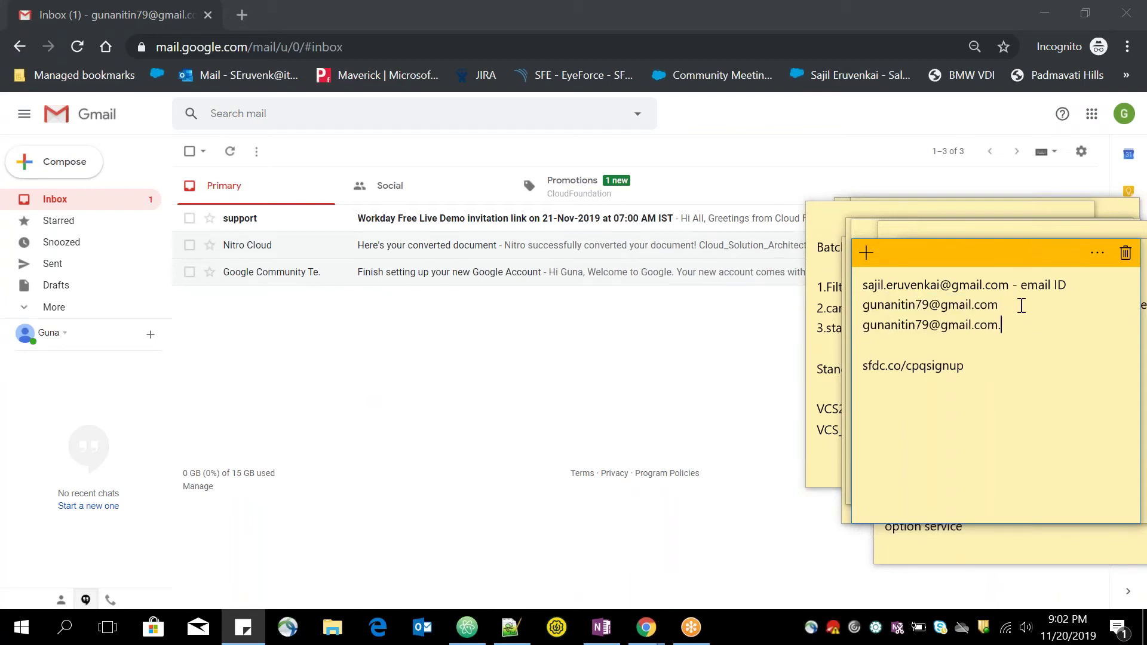
type("preetcpq4")
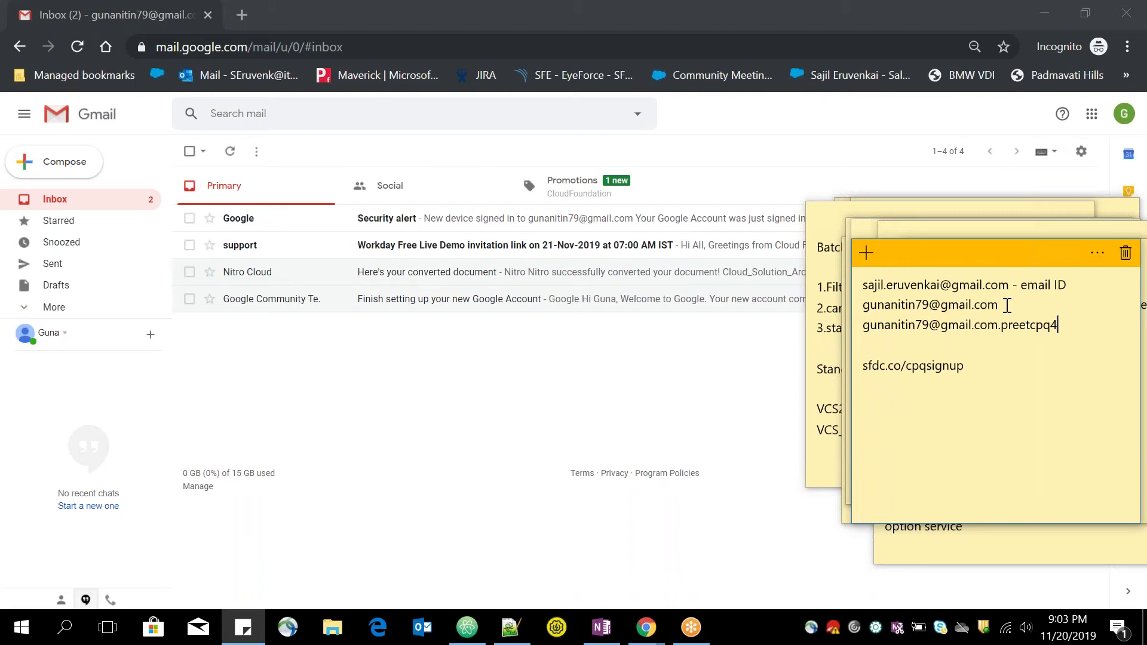
left_click(652, 627)
mouse_move(652, 628)
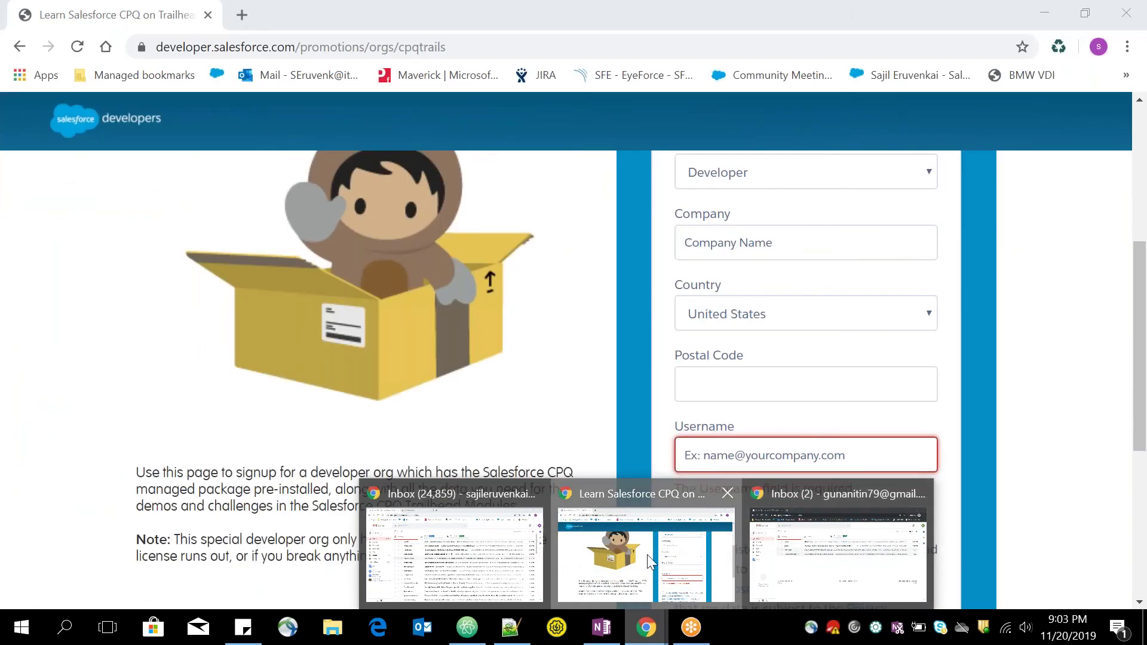
Open login.salesforce.com in the Salesforce browser window
left_click(646, 555)
left_click(536, 43)
key("alt+Tab")
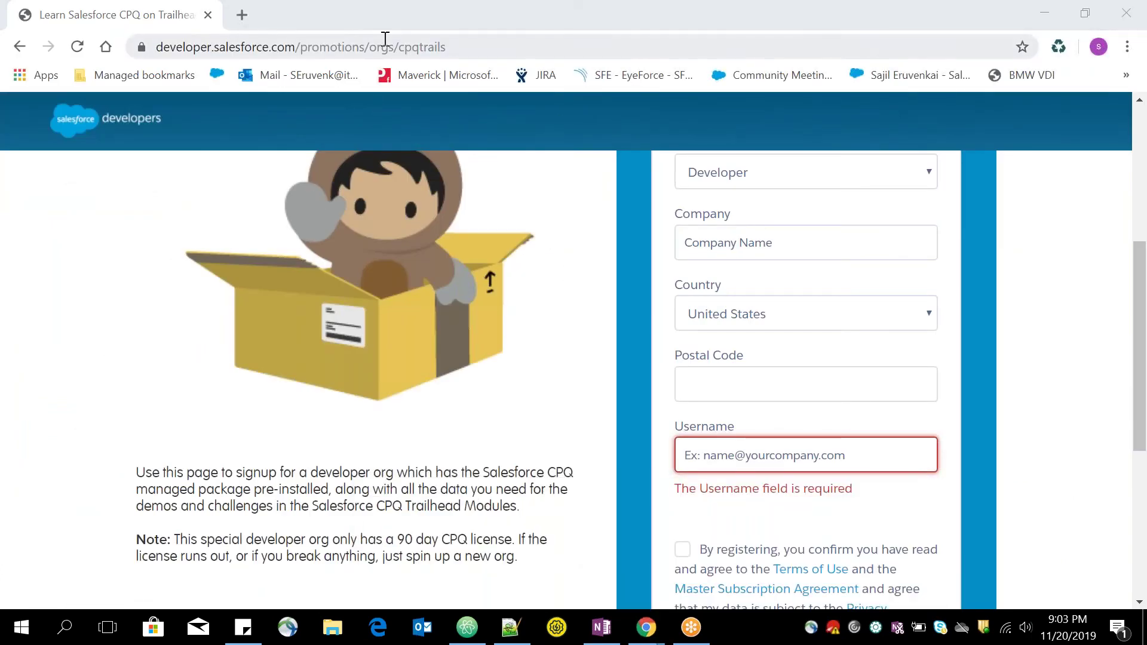
triple_click(385, 46)
type("l")
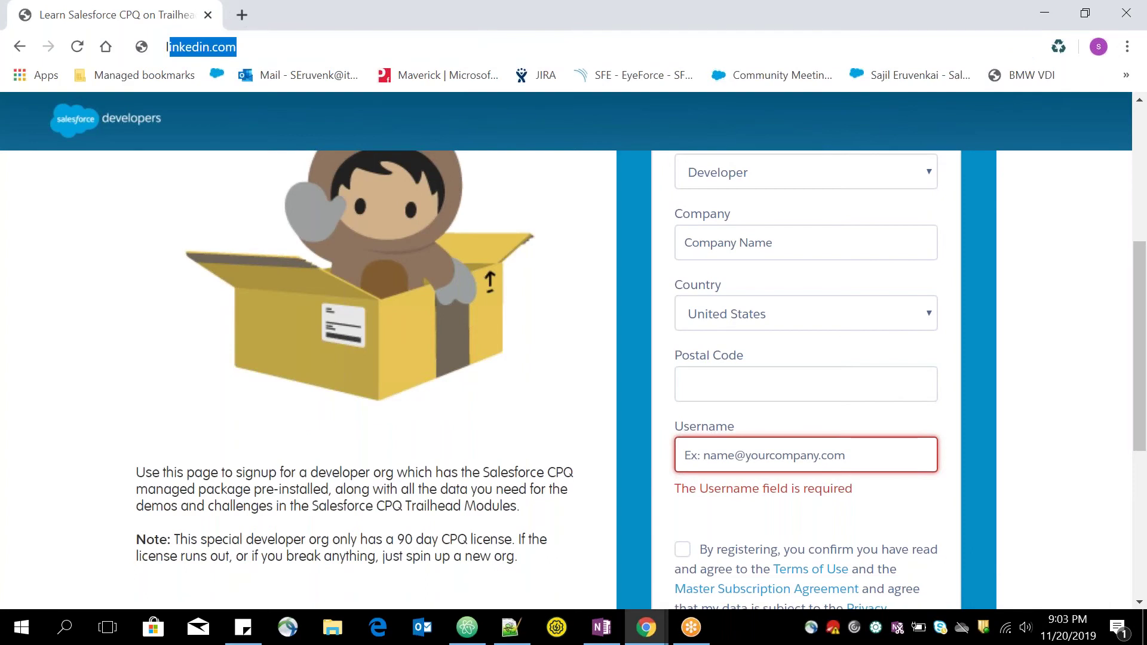
type("ogin.sa")
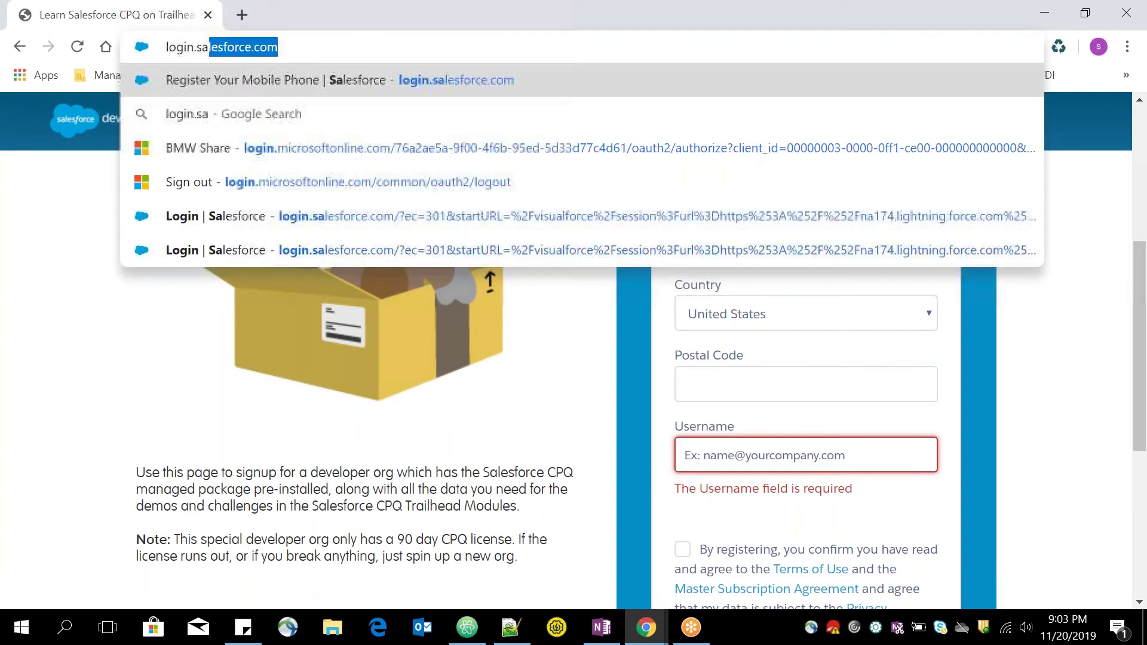
key("Return")
Log in with the saved training username and its password
type("sa")
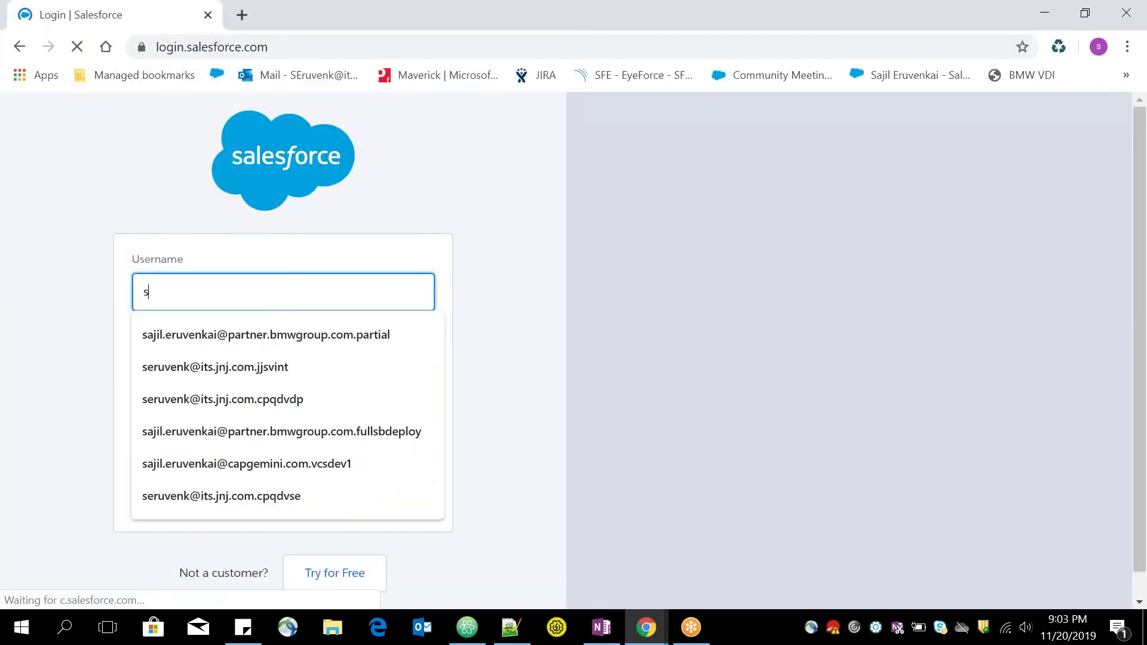
key("BackSpace")
key("BackSpace")
type("t")
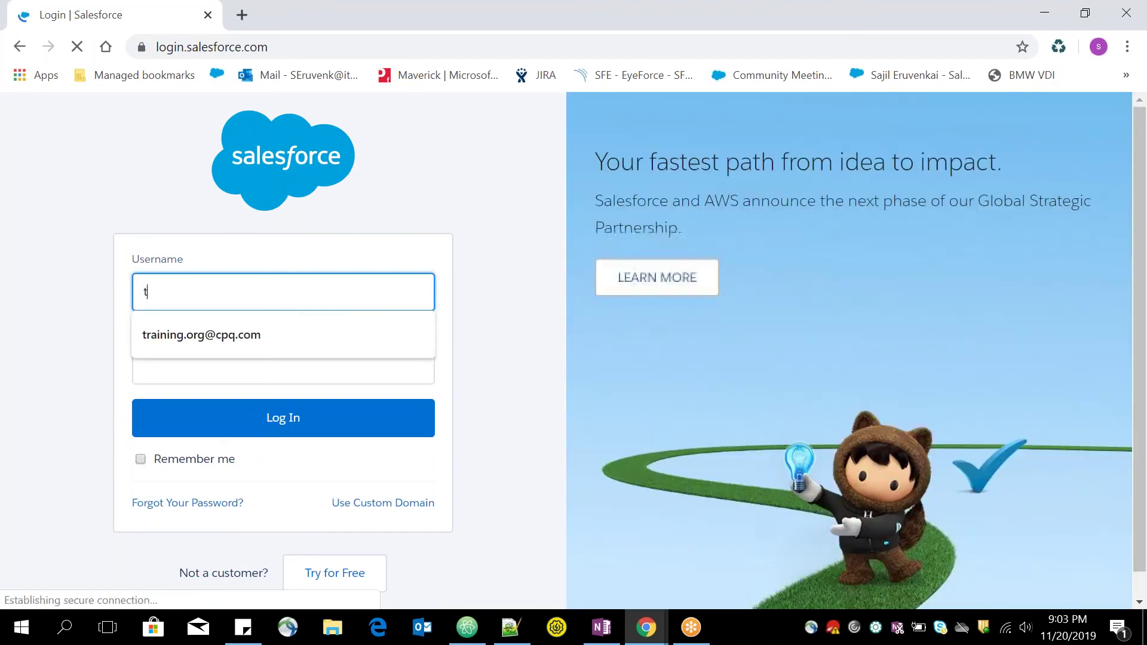
type("raining@")
key("BackSpace")
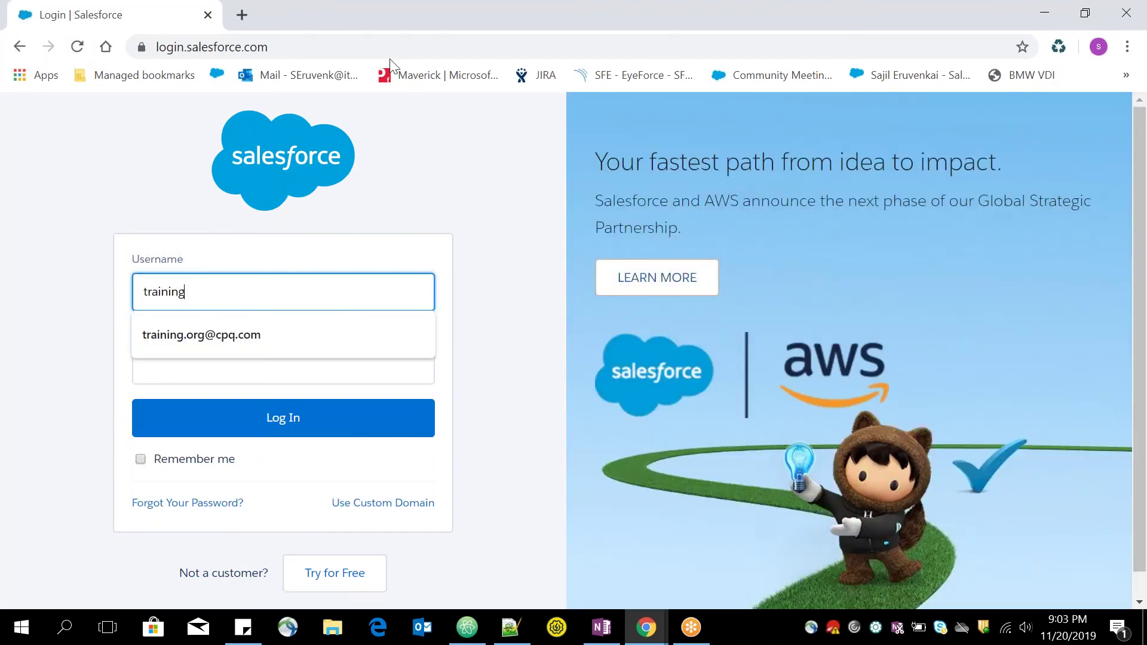
left_click(375, 321)
left_click(264, 373)
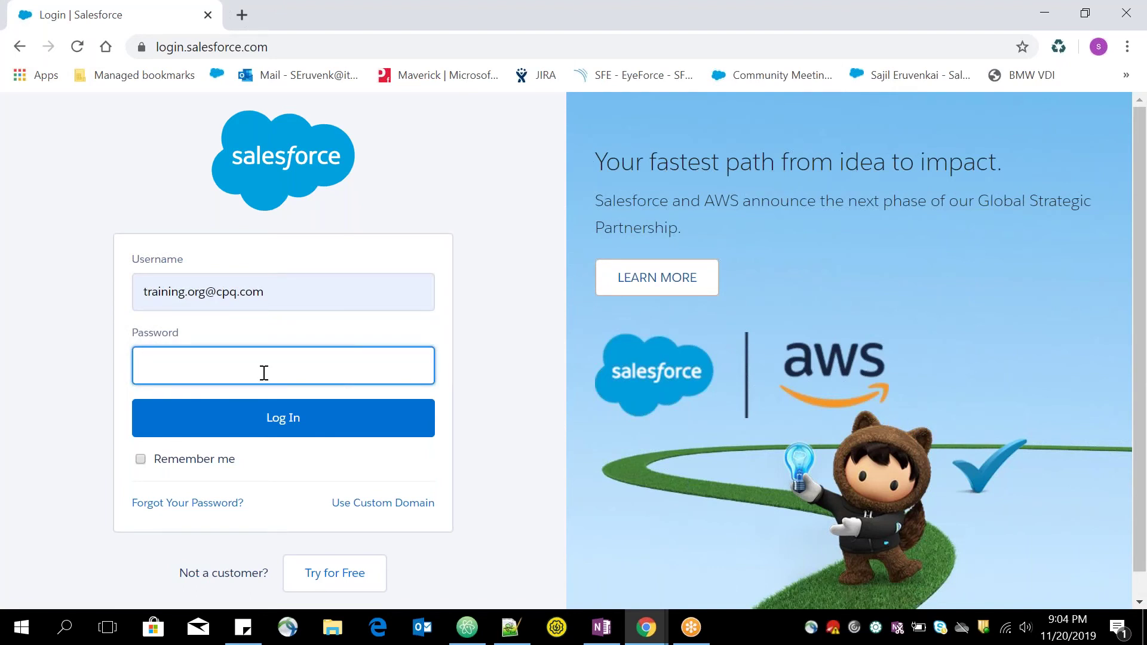
type("•••••••••••••")
key("Return")
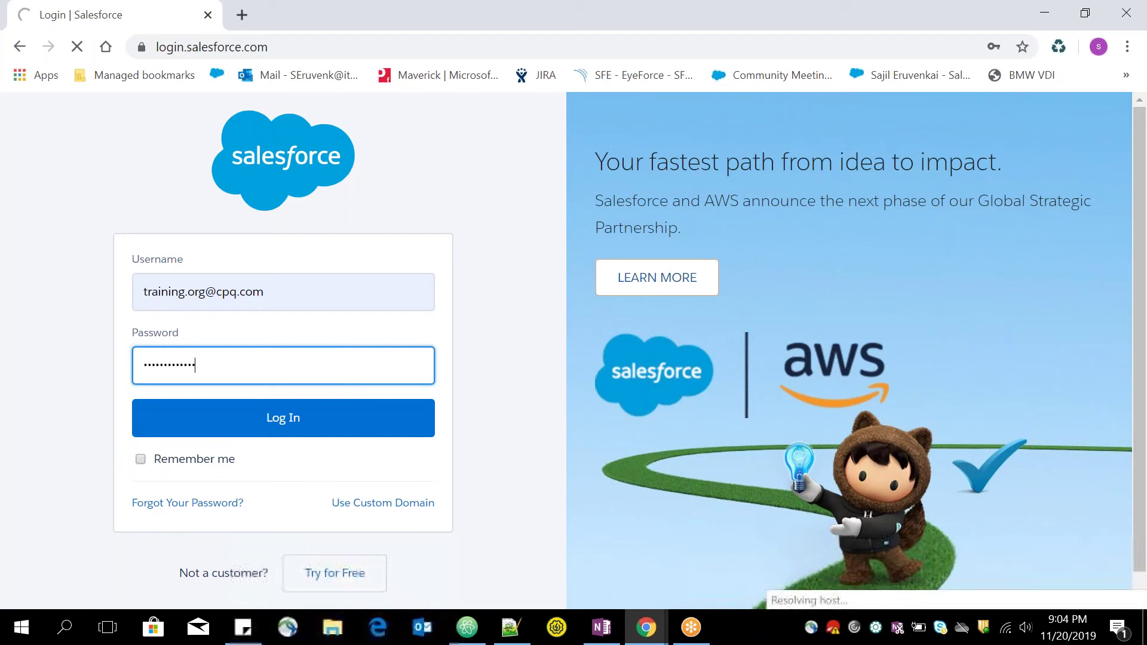
Copy the Gmail address from the note and return to Salesforce Setup
key("alt+Tab")
key("Tab")
left_click_drag(999, 304, 877, 306)
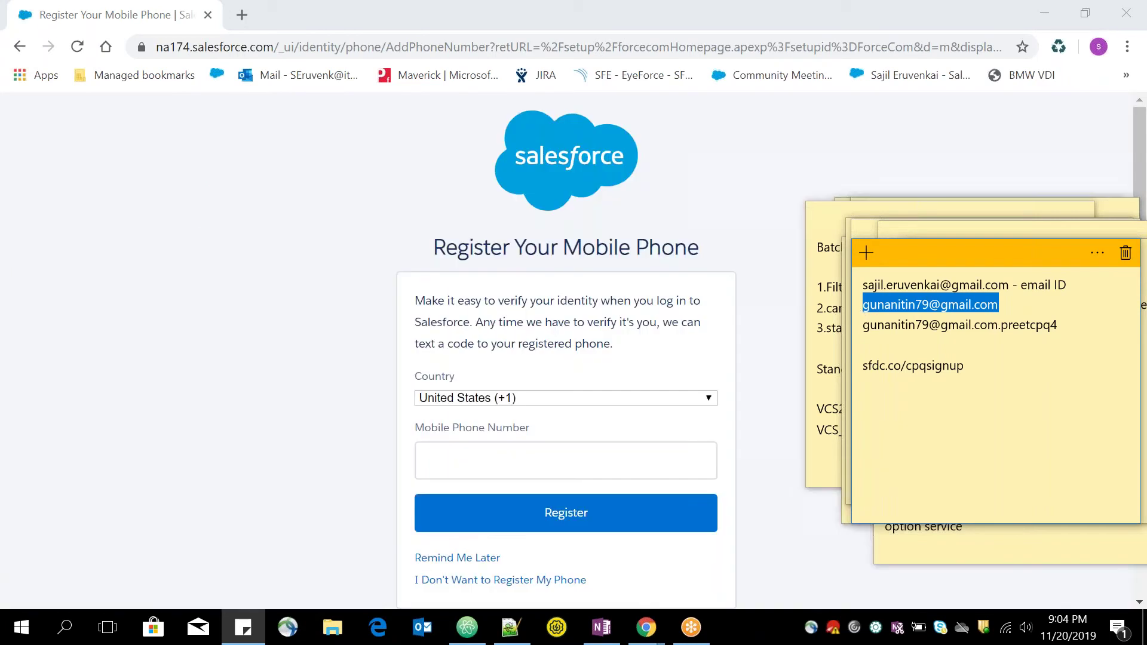
key("alt+Tab")
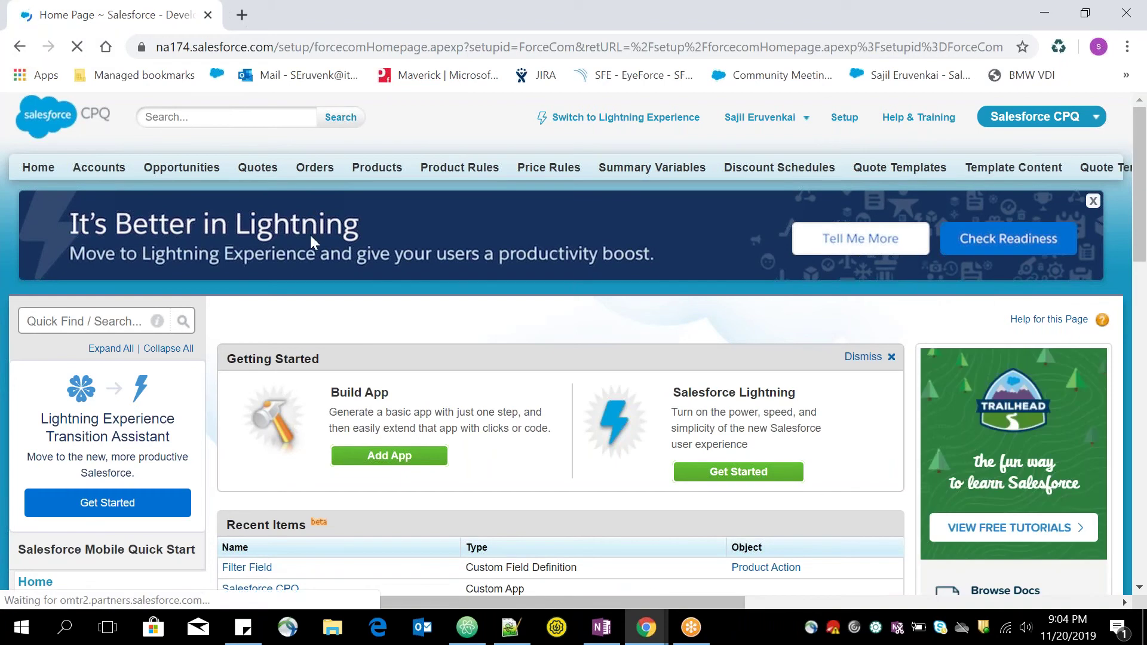
left_click(127, 315)
Search Quick Find for 'users', open the Users list and start a New User
type("users")
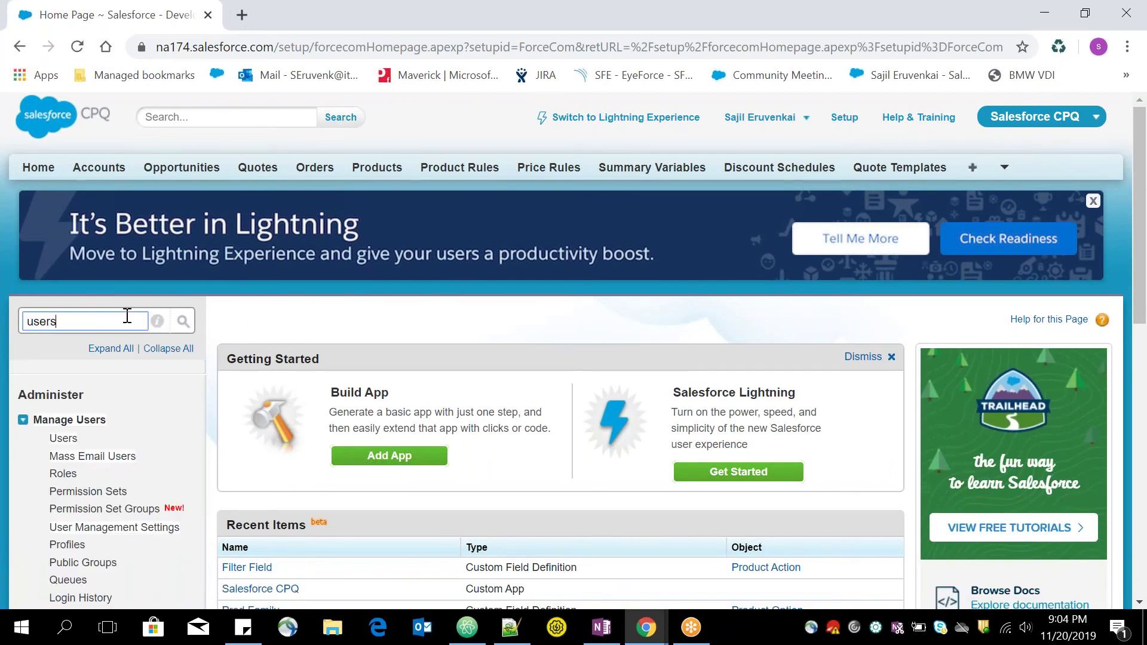
left_click(63, 438)
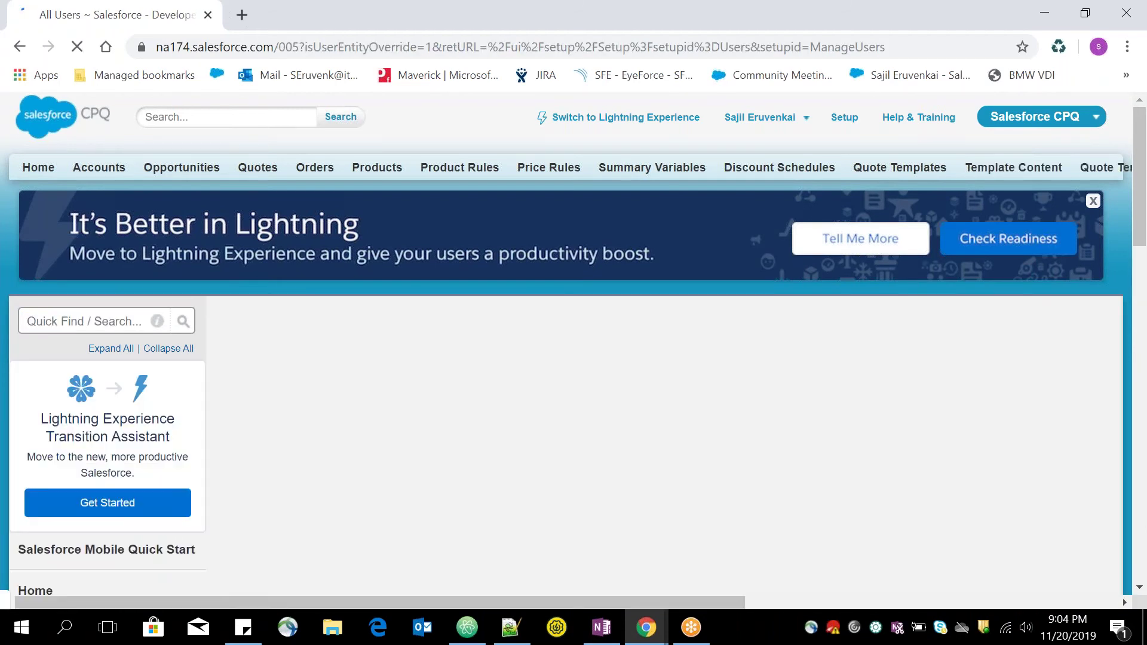
left_click(523, 472)
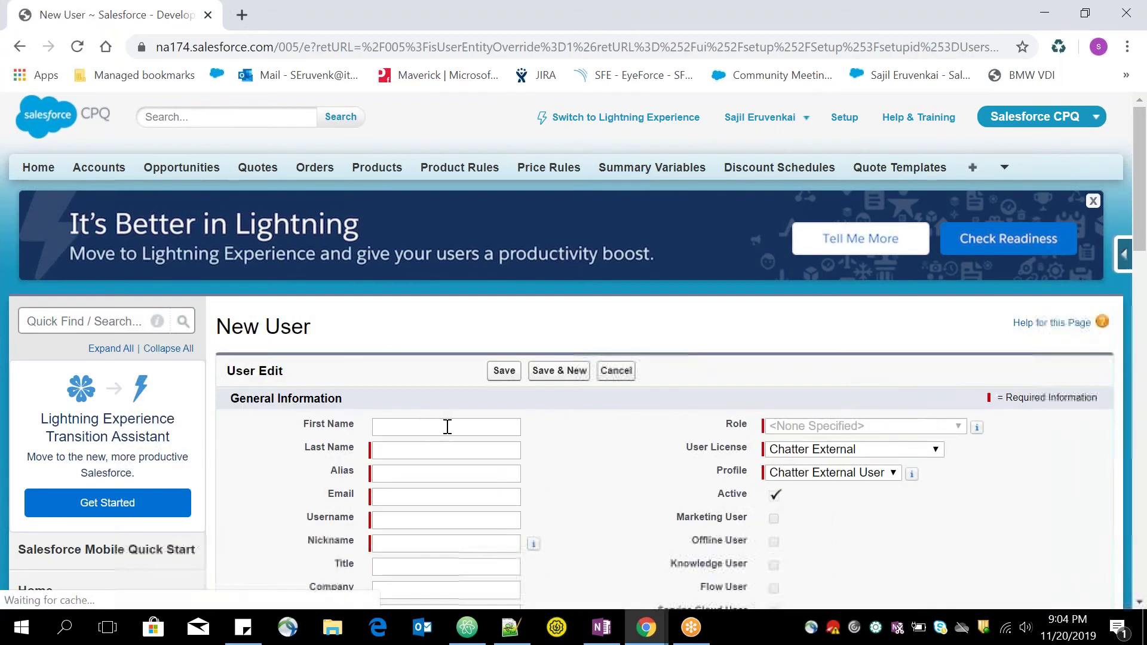
left_click(425, 427)
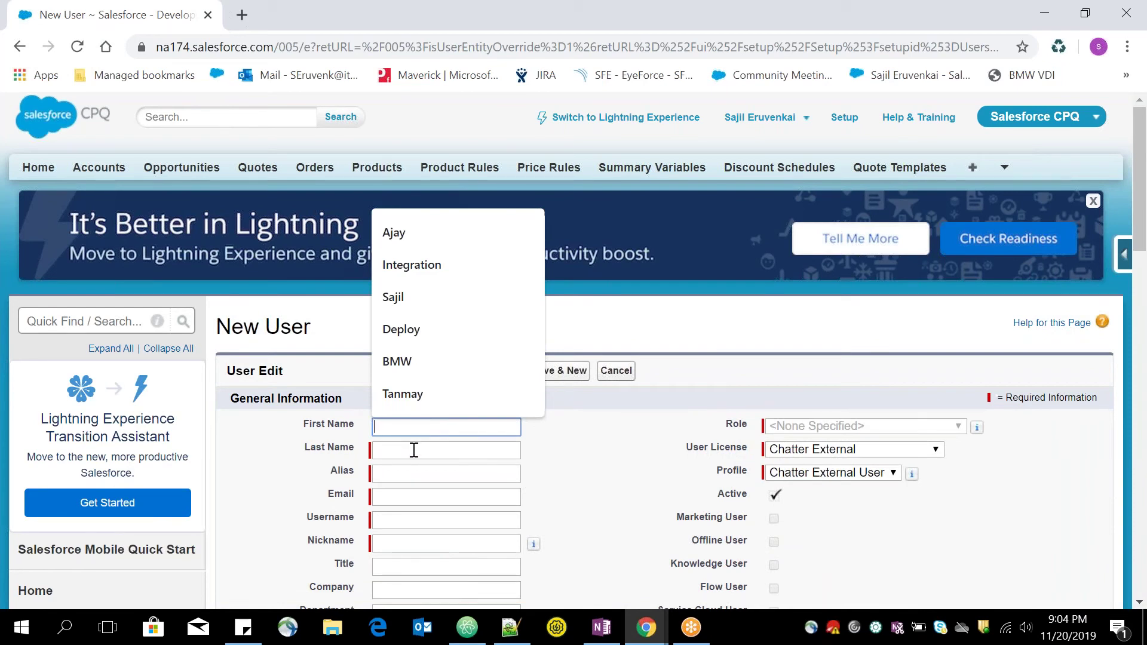
Paste the new Gmail address into Email and remove its stray trailing dot
left_click(410, 449)
left_click(408, 473)
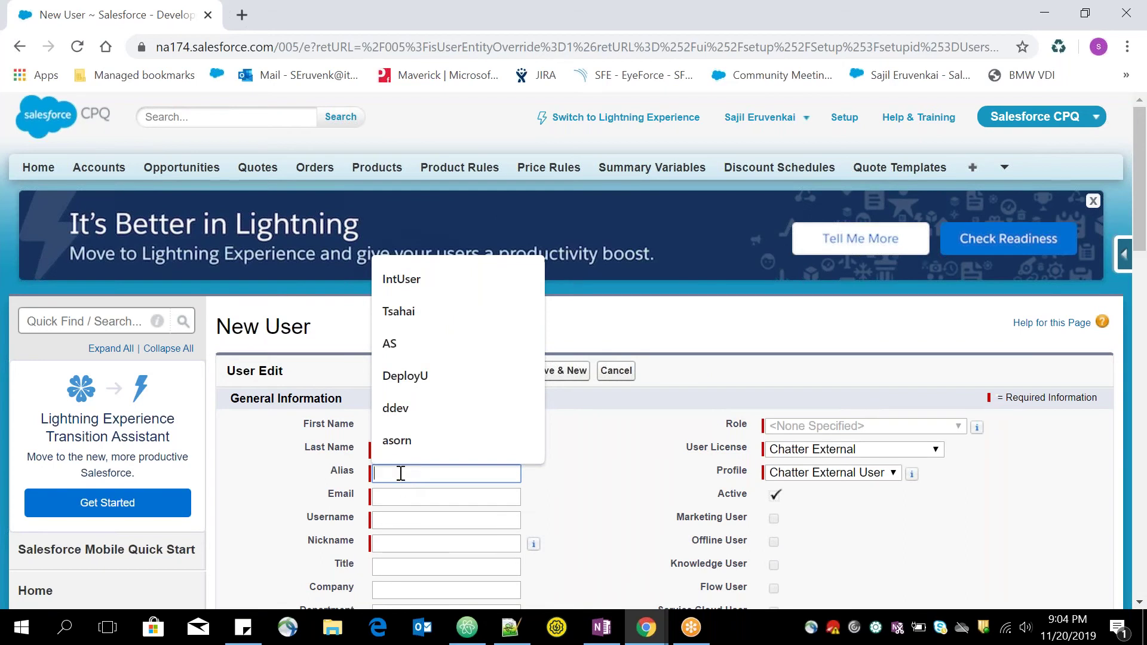
left_click(408, 502)
left_click(402, 496)
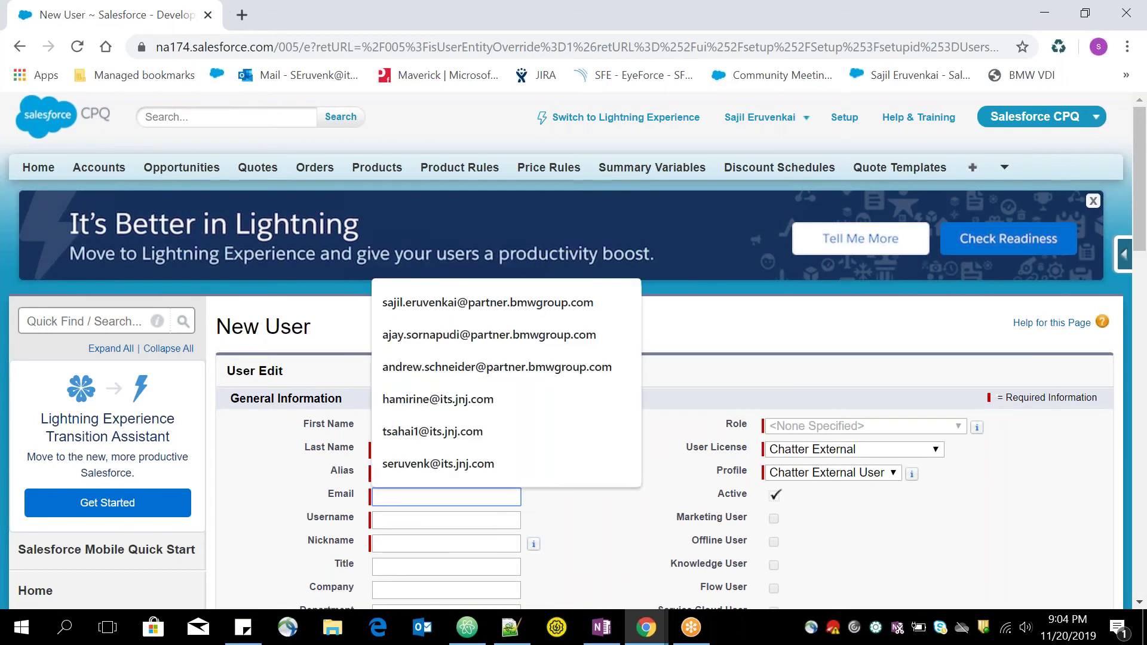
key("ctrl+v")
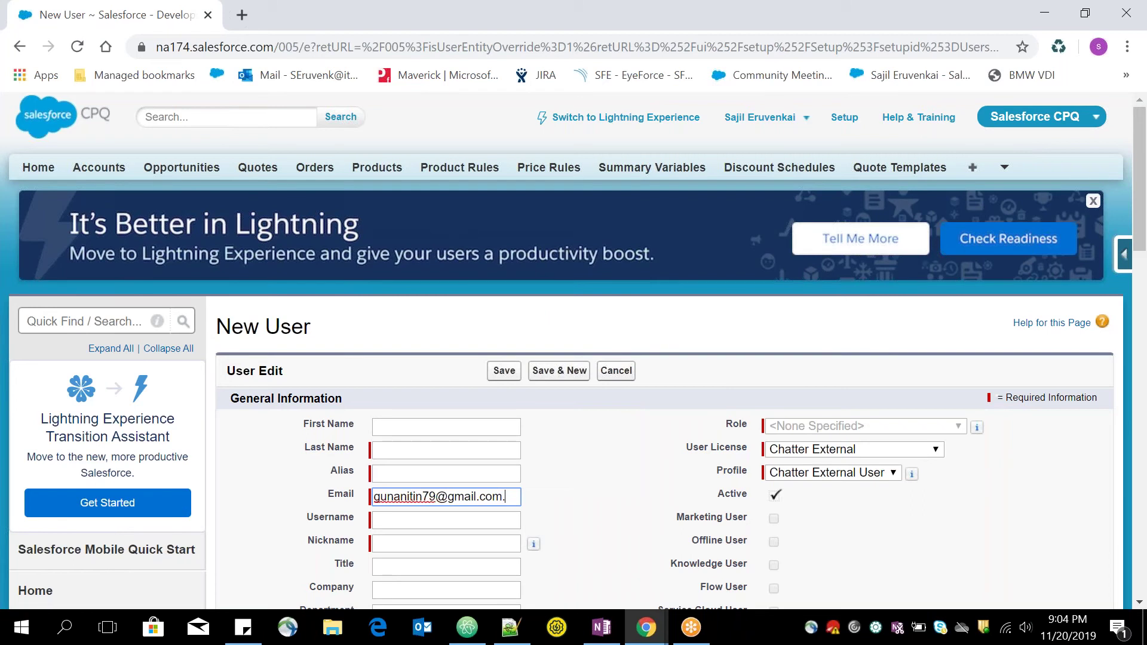
key("BackSpace")
Auto-fill the Username from the e-mail and append a suffix to it
left_click(445, 523)
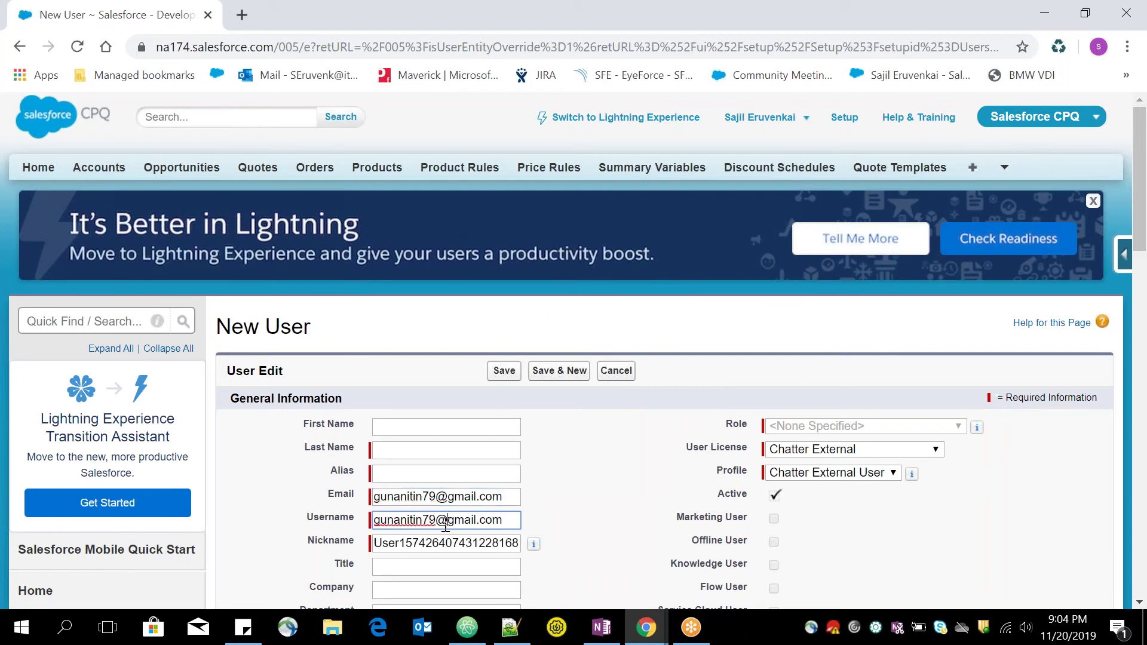
key("End")
type(".durveshCPQ4")
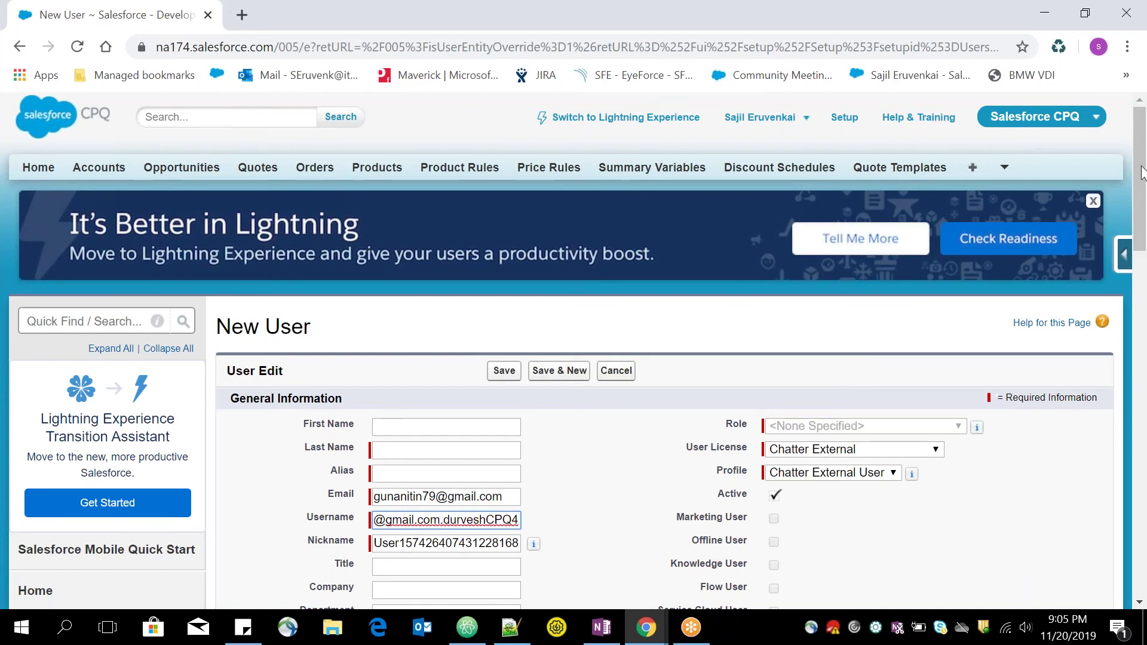
left_click_drag(1141, 177, 1141, 203)
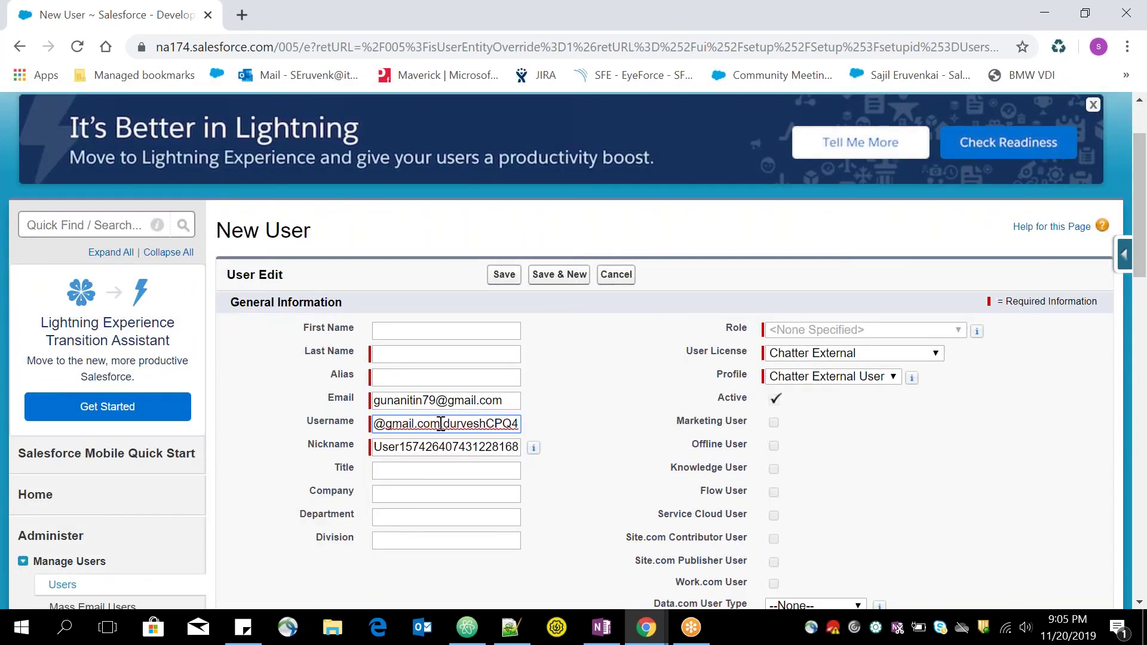
left_click_drag(440, 423, 553, 423)
mouse_move(910, 380)
left_click(872, 352)
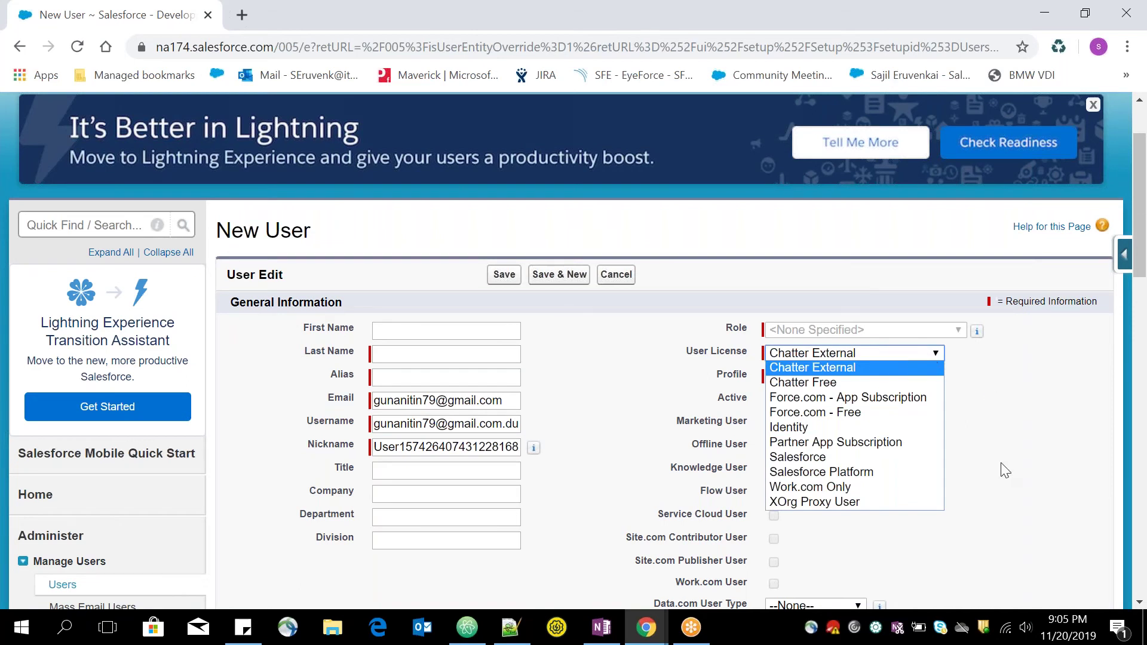
Set User License to Salesforce, Profile to System Administrator, and Role to CEO
left_click(899, 360)
left_click(874, 379)
left_click(869, 379)
left_click(858, 354)
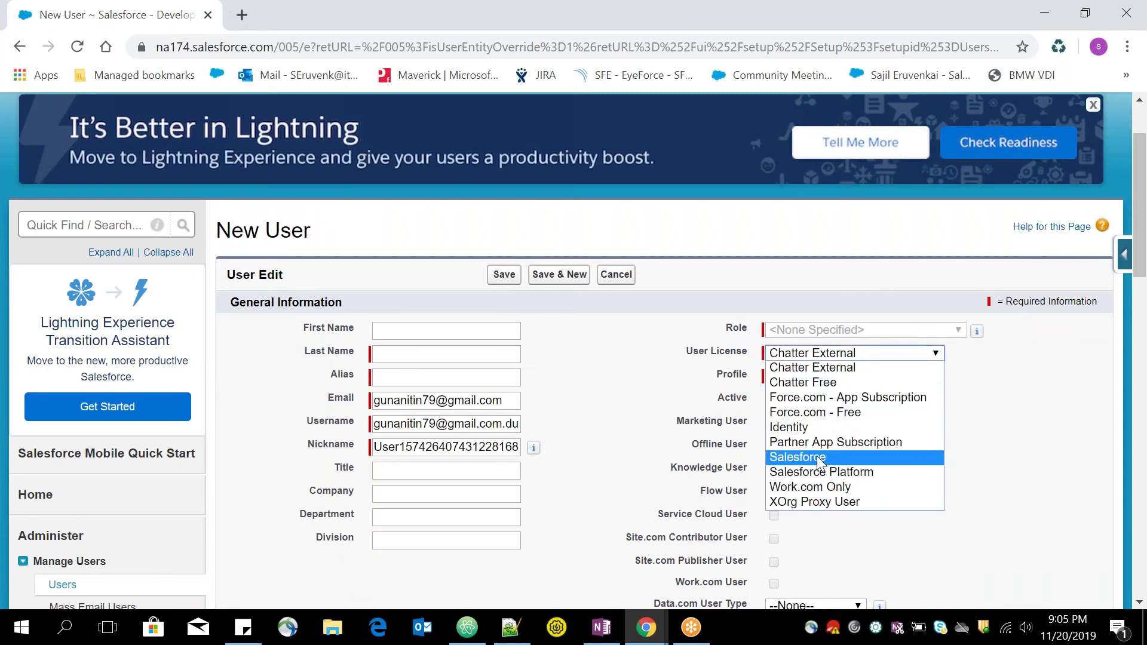
left_click(816, 457)
left_click(823, 376)
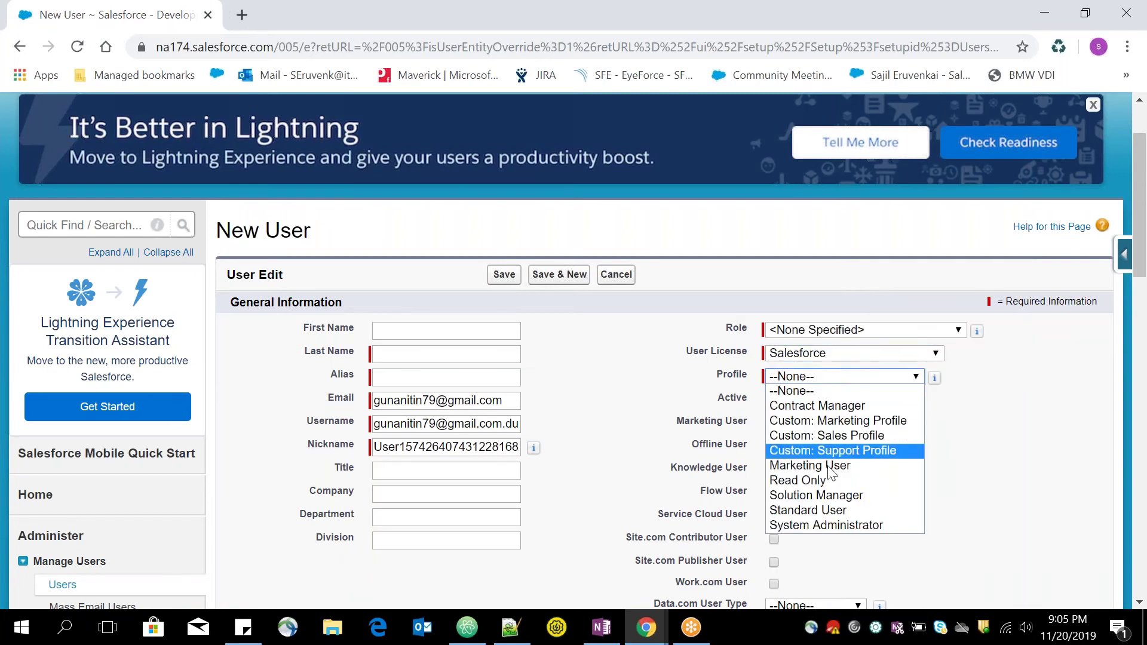
left_click(827, 525)
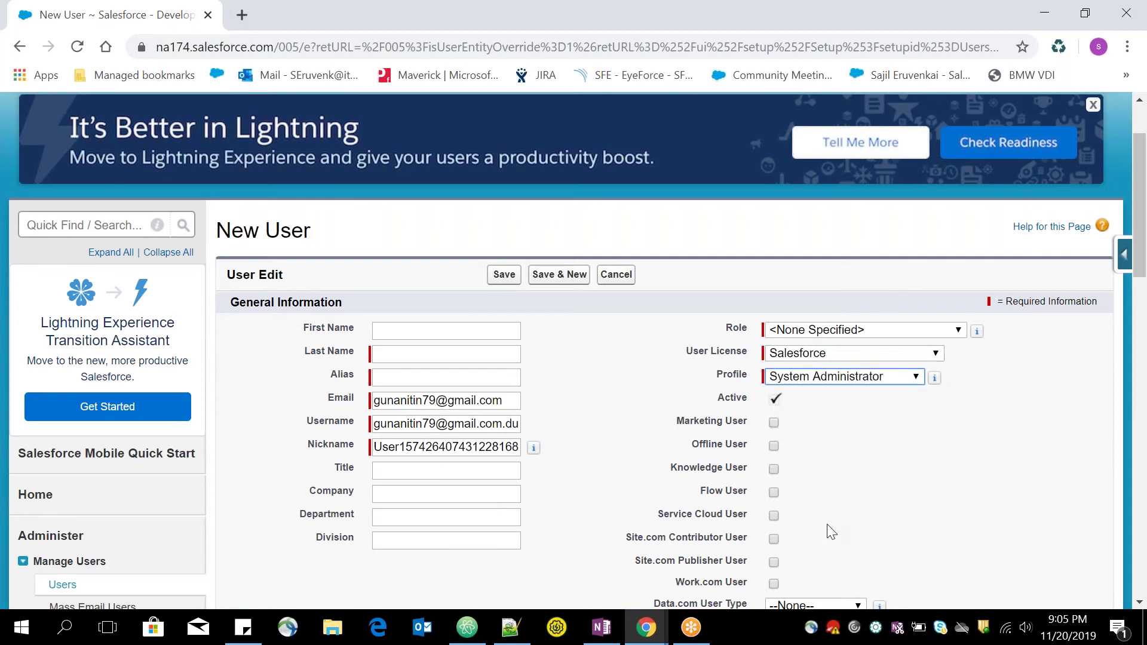
left_click(838, 339)
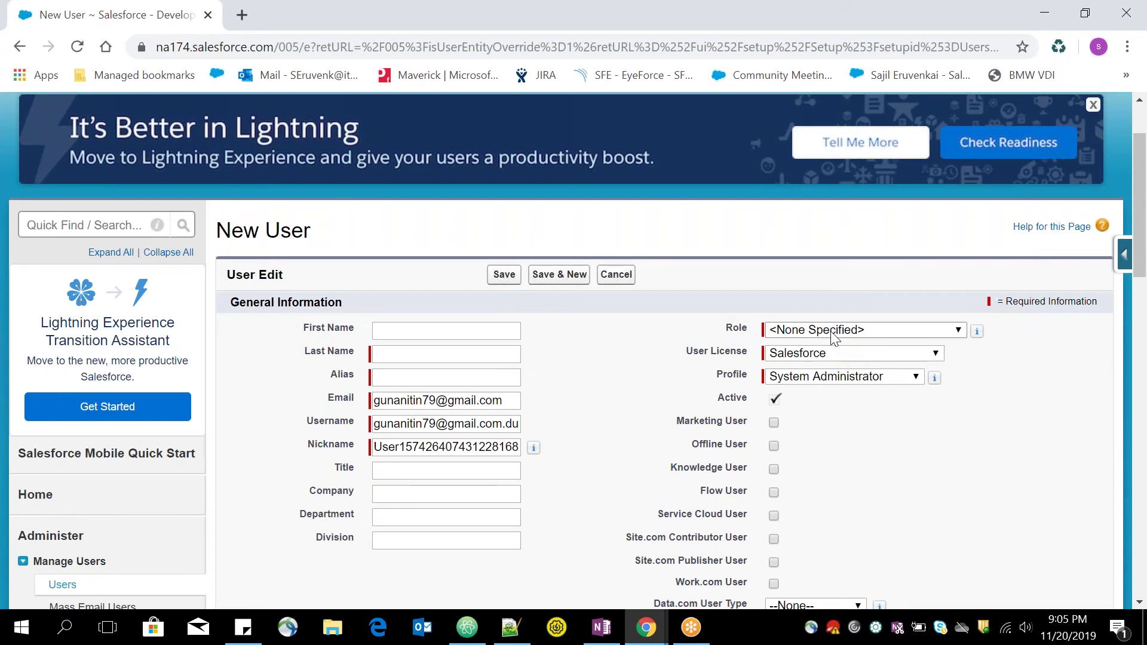
left_click(835, 336)
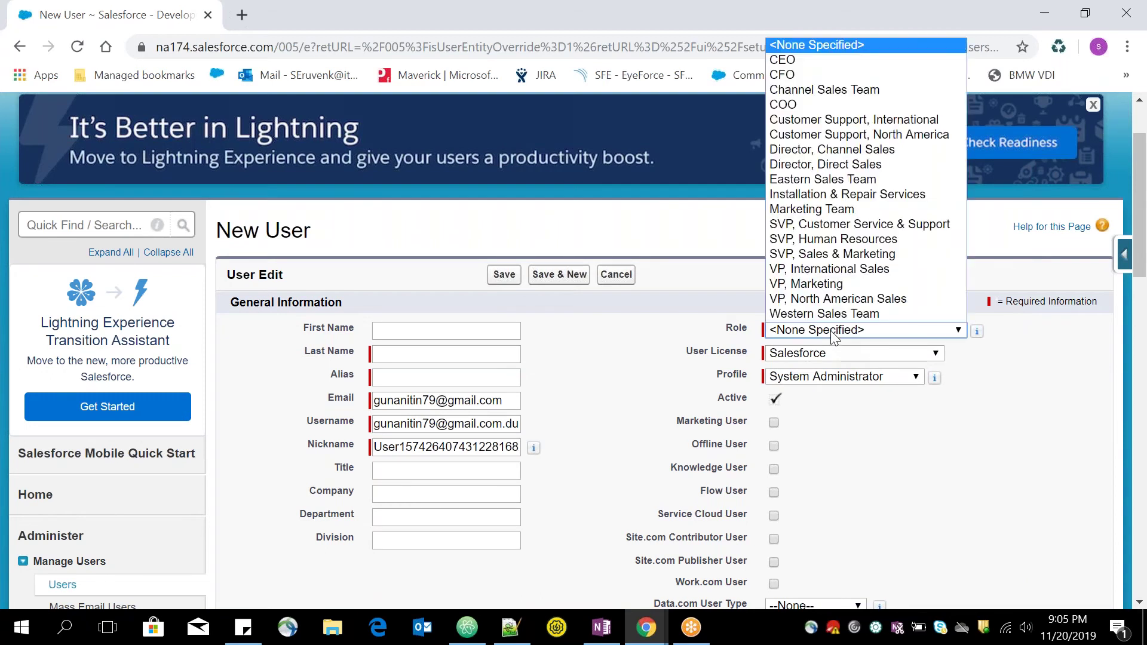
left_click(848, 62)
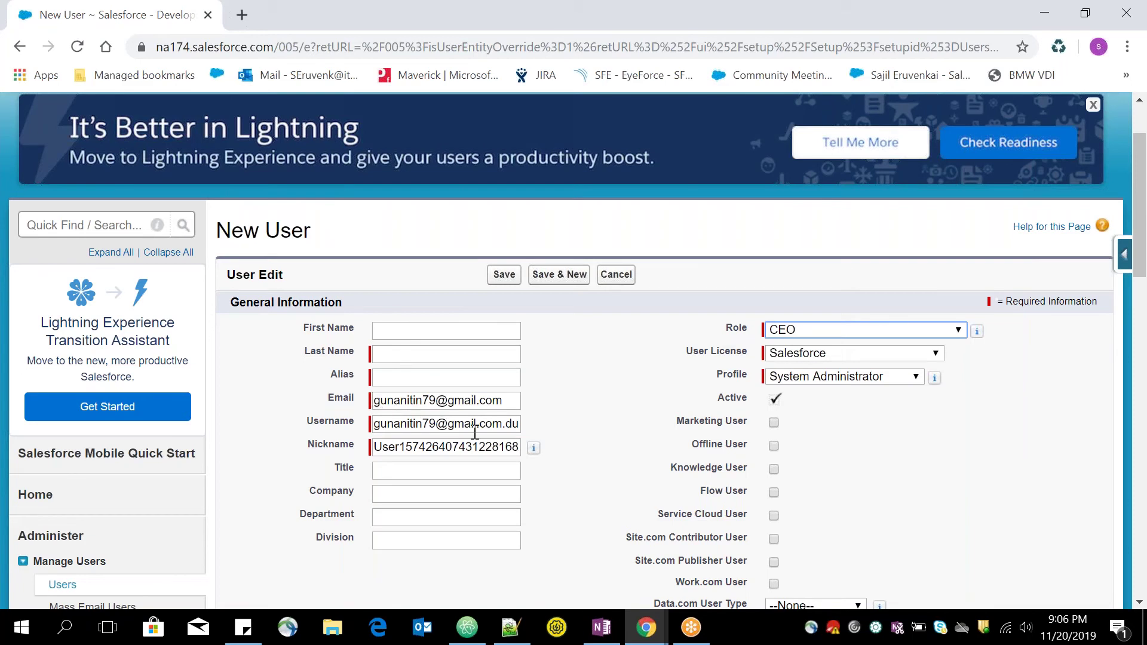
Enter the new user's first and last name so the Alias fills in automatically
left_click(422, 332)
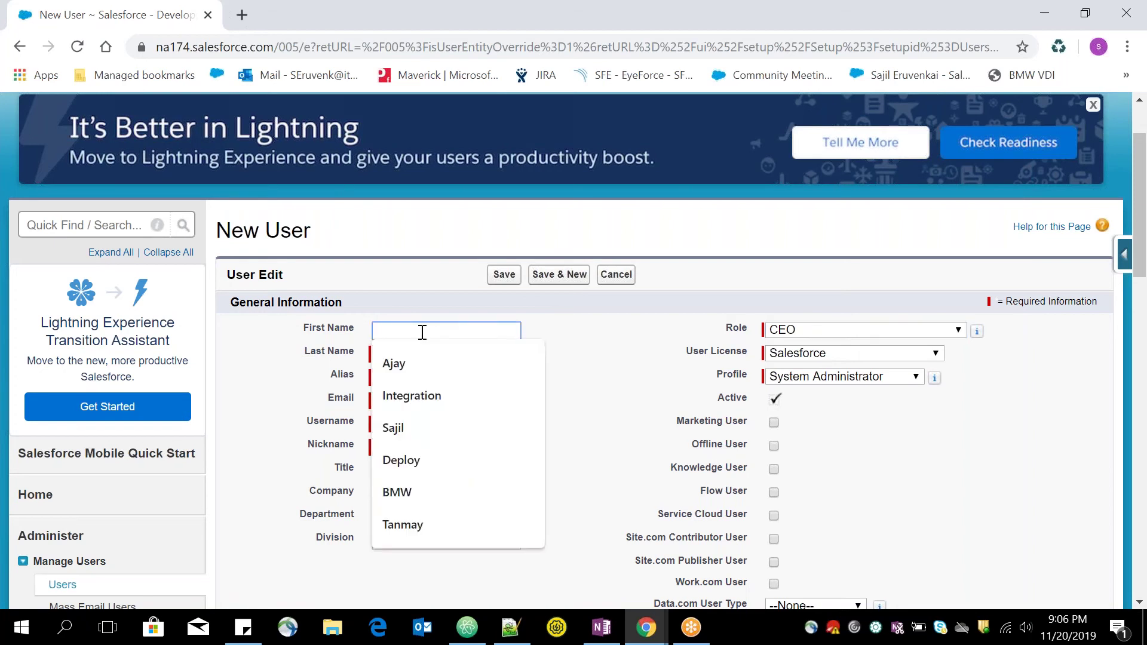
left_click(419, 354)
left_click(551, 426)
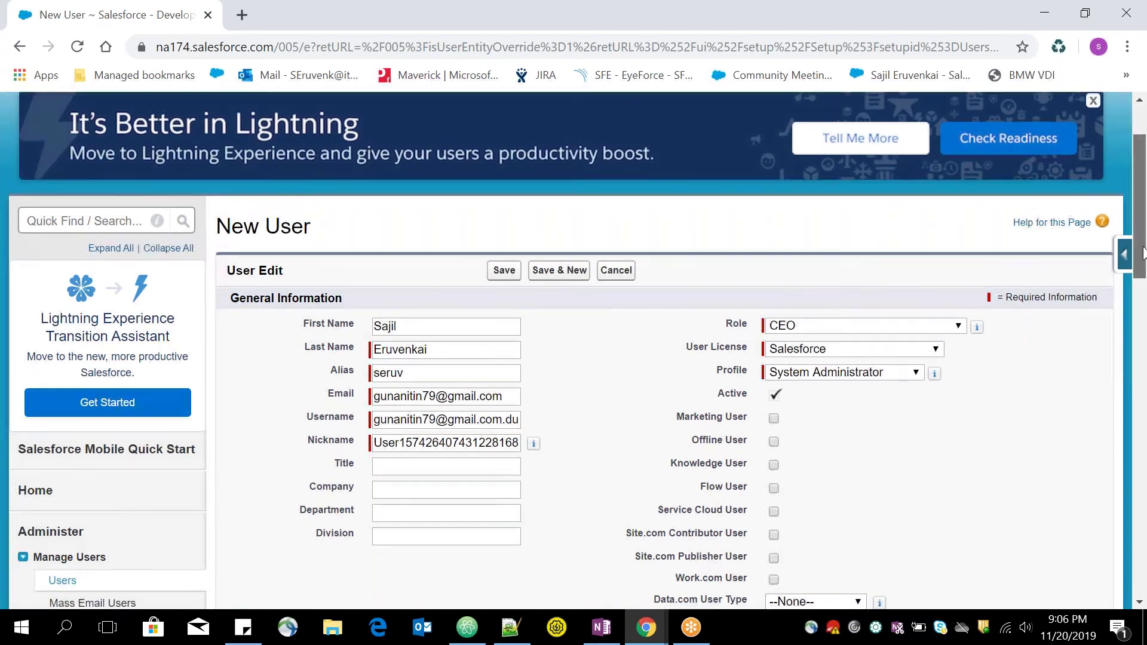
left_click_drag(1142, 247, 1143, 281)
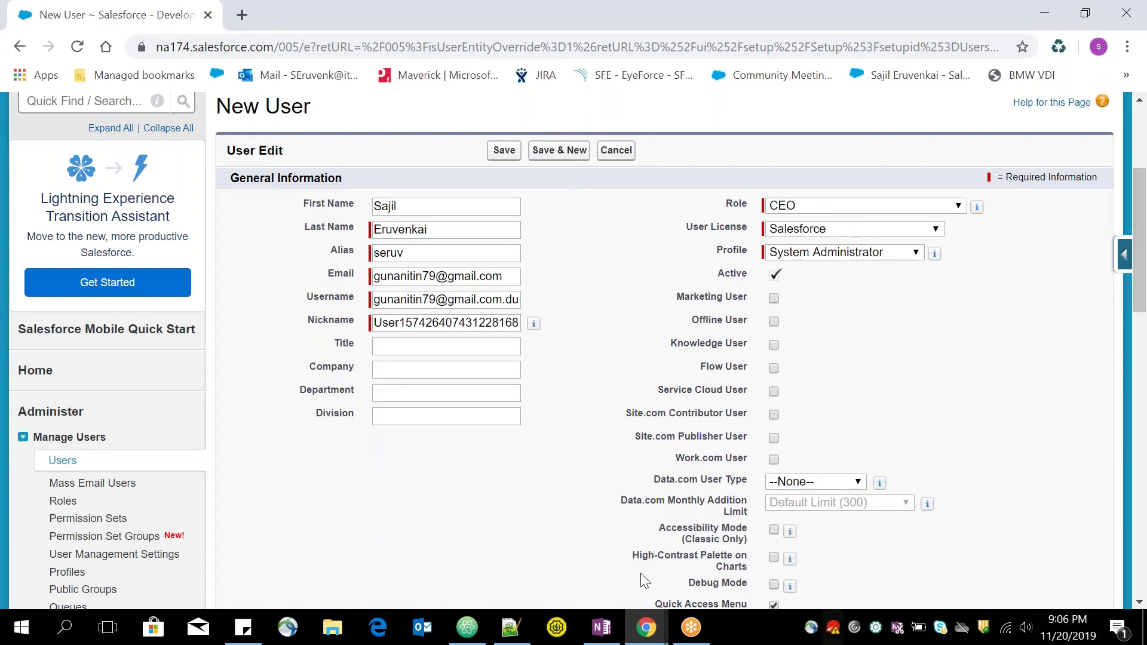
mouse_move(640, 637)
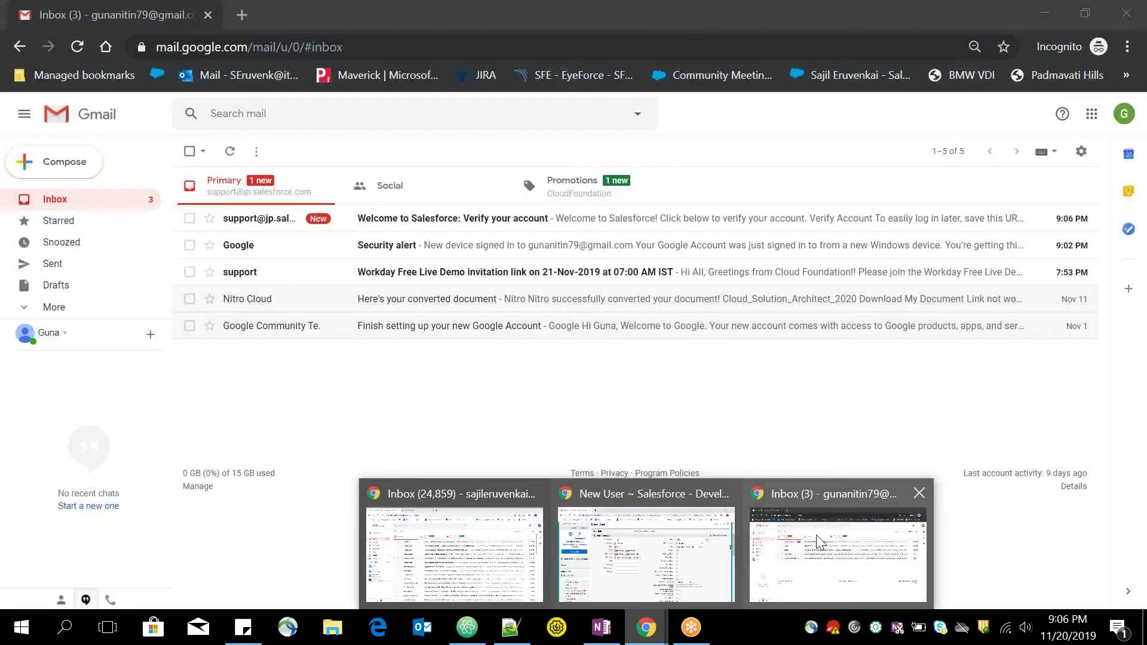
Open the 'Welcome to Salesforce: Verify your account' email in Gmail and follow Verify Account
left_click(819, 542)
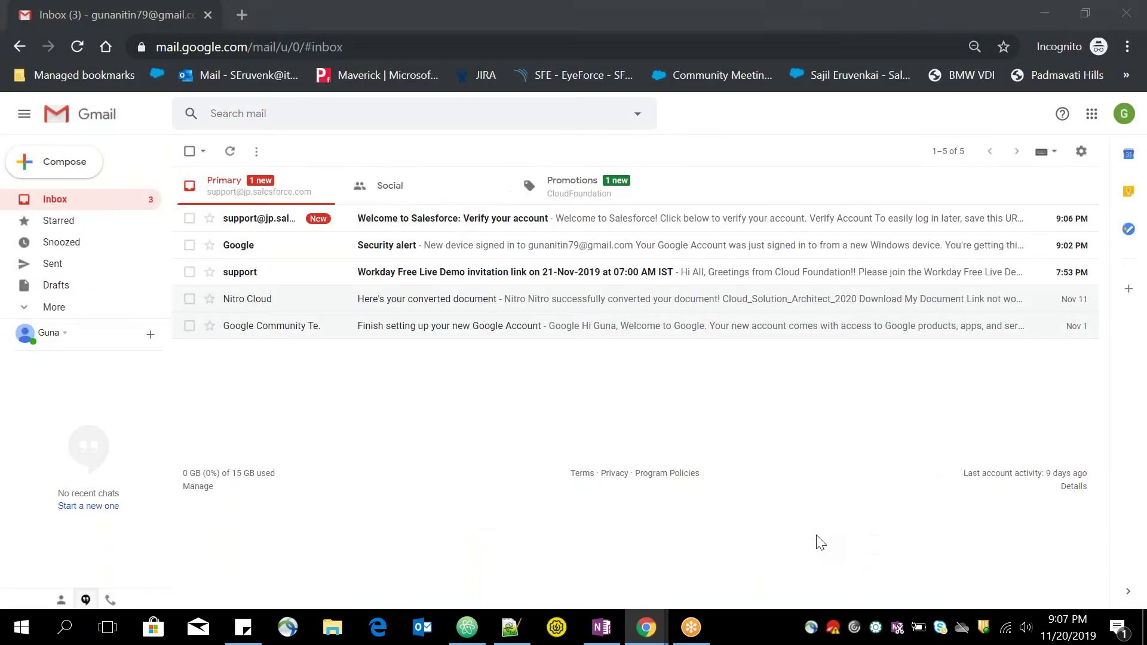
left_click(458, 220)
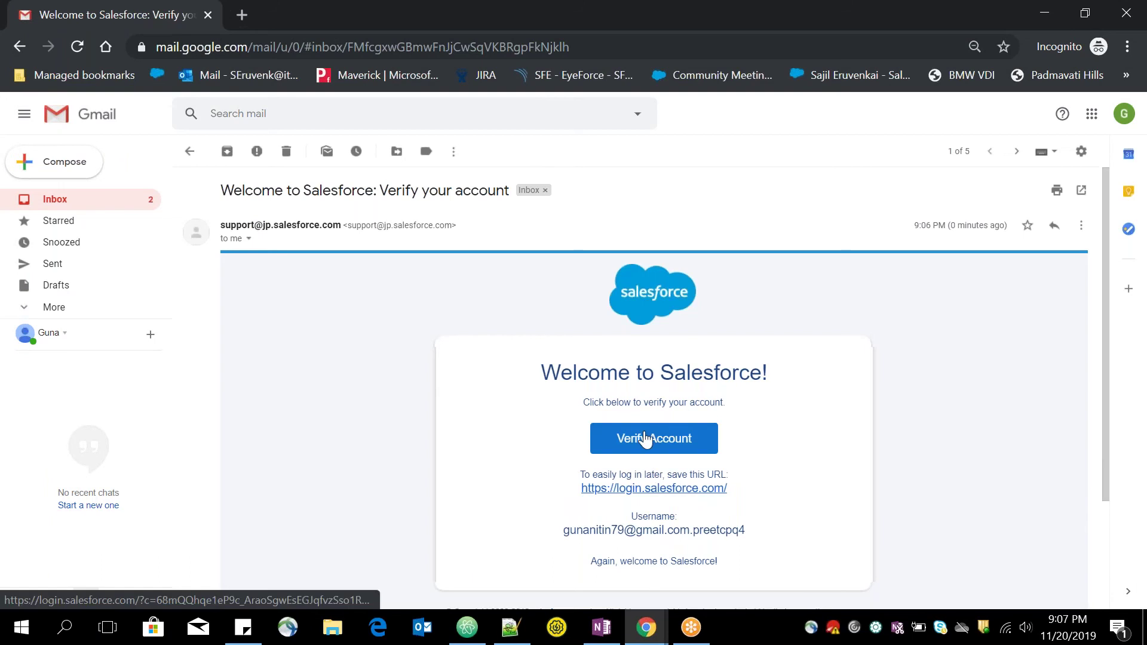
left_click(645, 439)
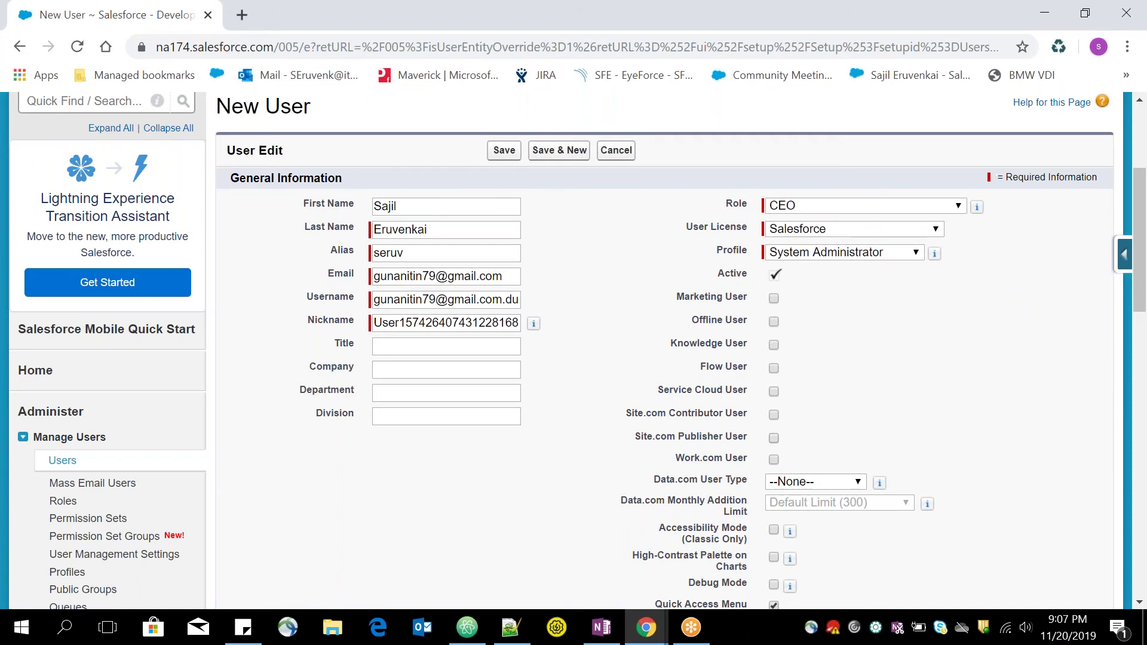
key("alt+Tab")
Enter and confirm the new password, answer the security question, and submit the change
type("•••••••••")
left_click(522, 549)
type("••••••••")
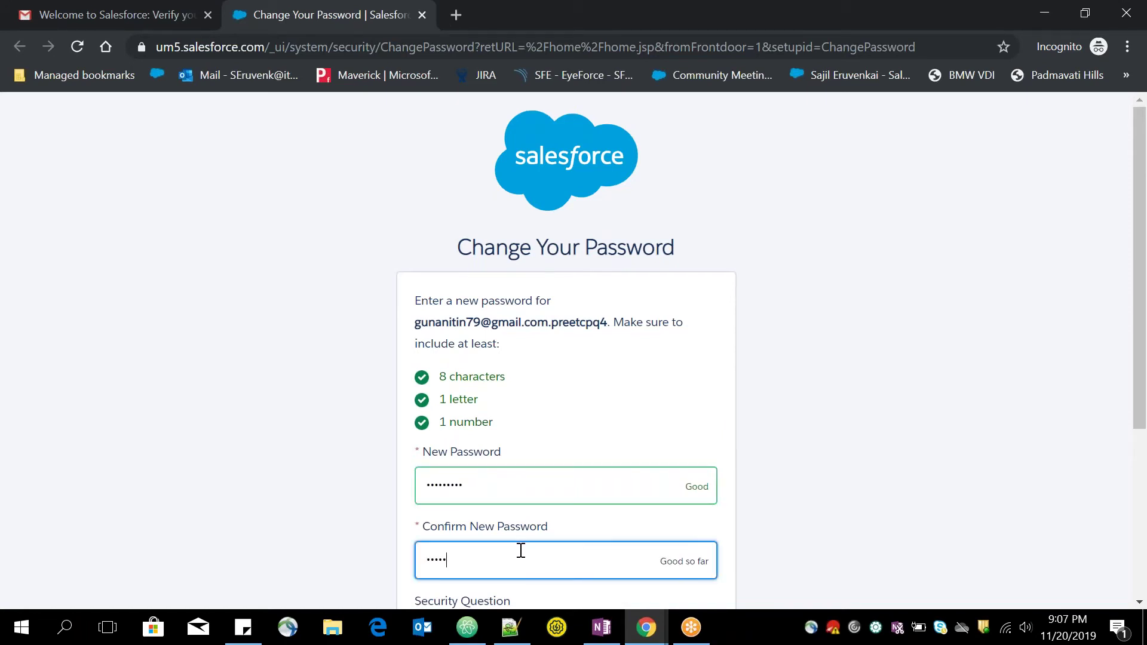
type("•")
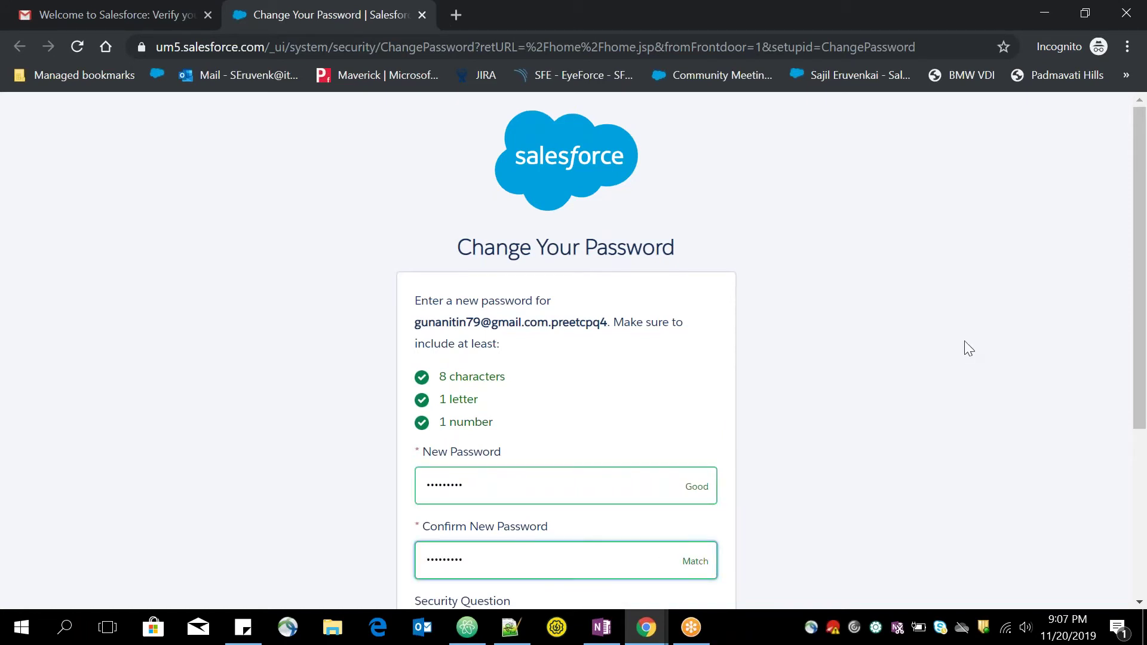
left_click_drag(1139, 231, 1134, 329)
left_click(487, 538)
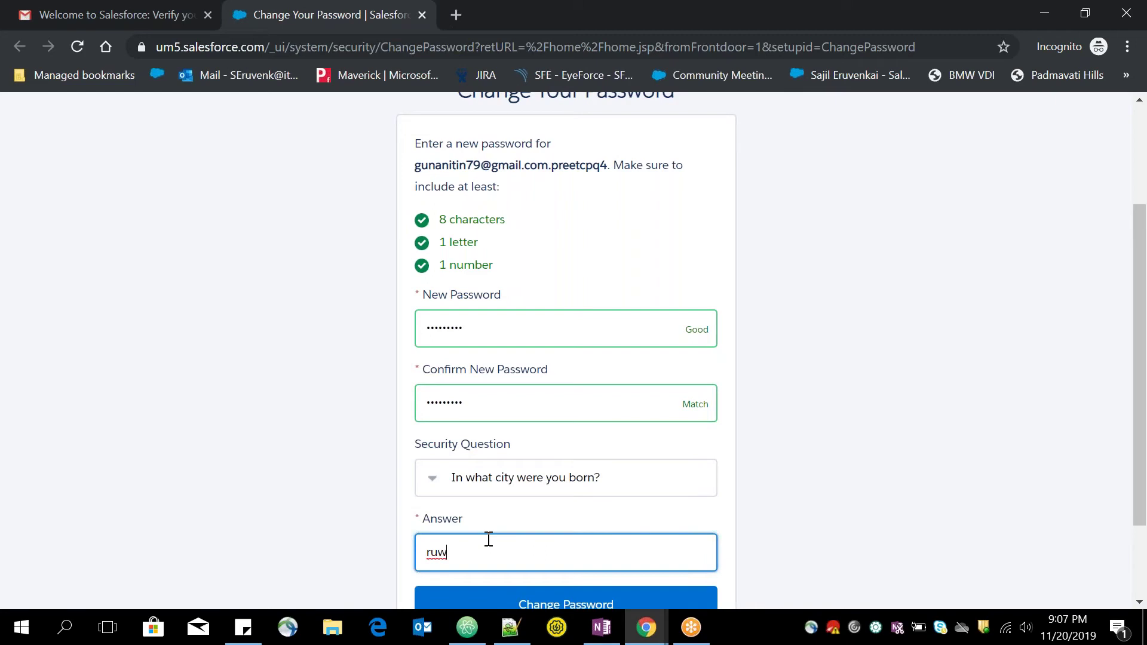
left_click(509, 591)
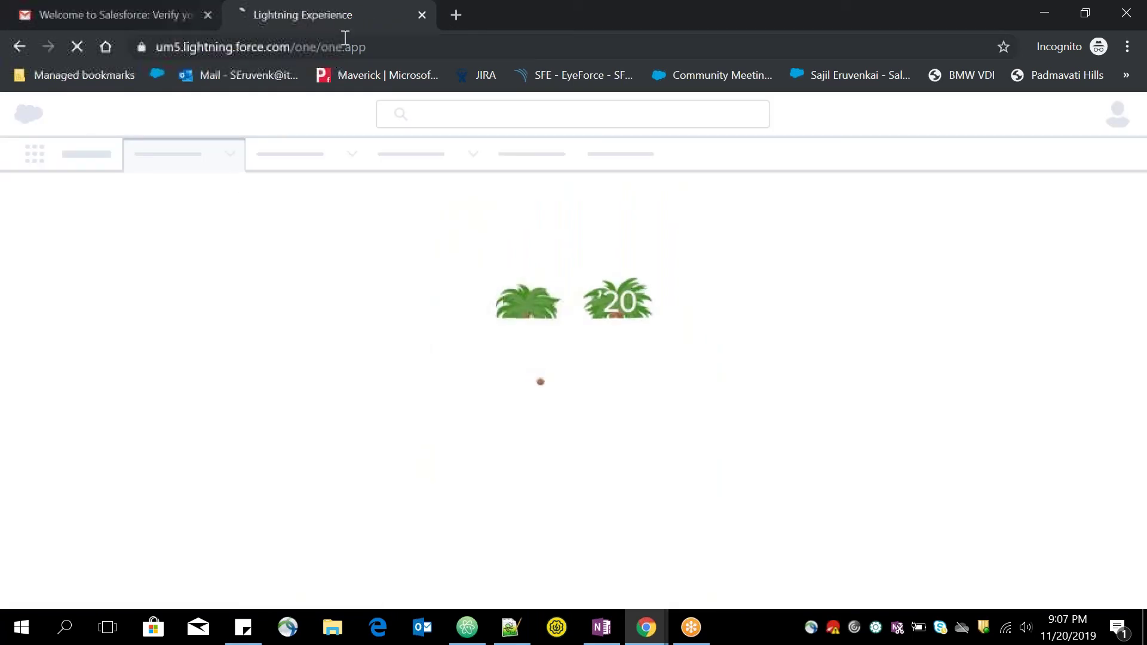
left_click(159, 13)
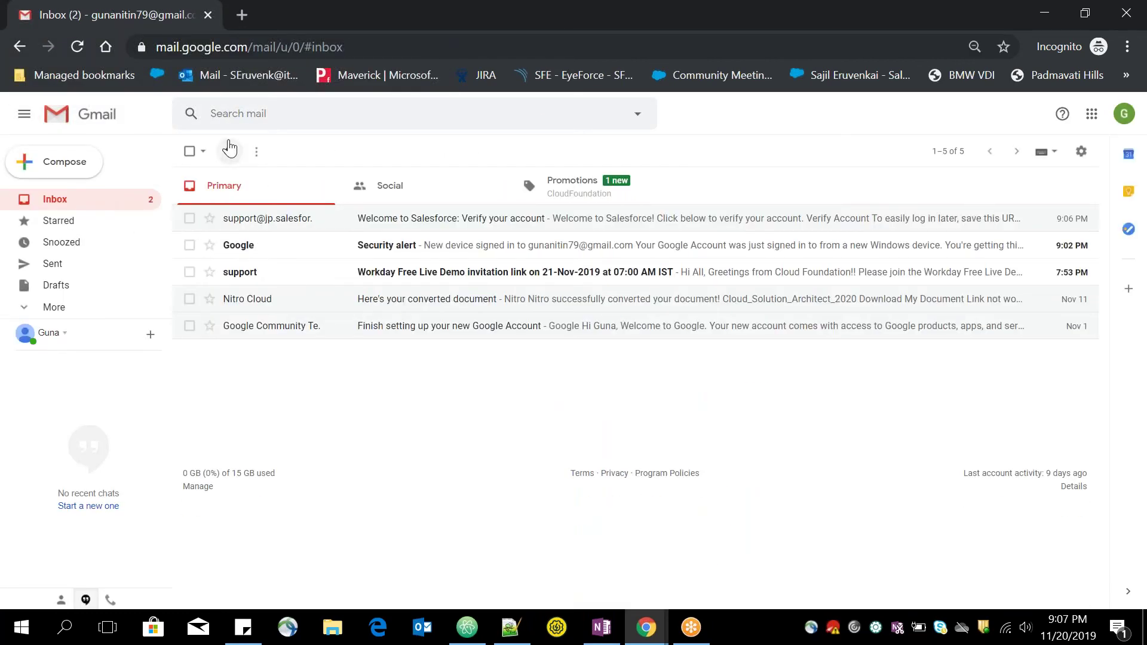
Refresh the Gmail inbox, which shows no new mail, then select the address in the New User Email field
left_click(229, 149)
key("alt+Tab")
left_click_drag(504, 276, 353, 281)
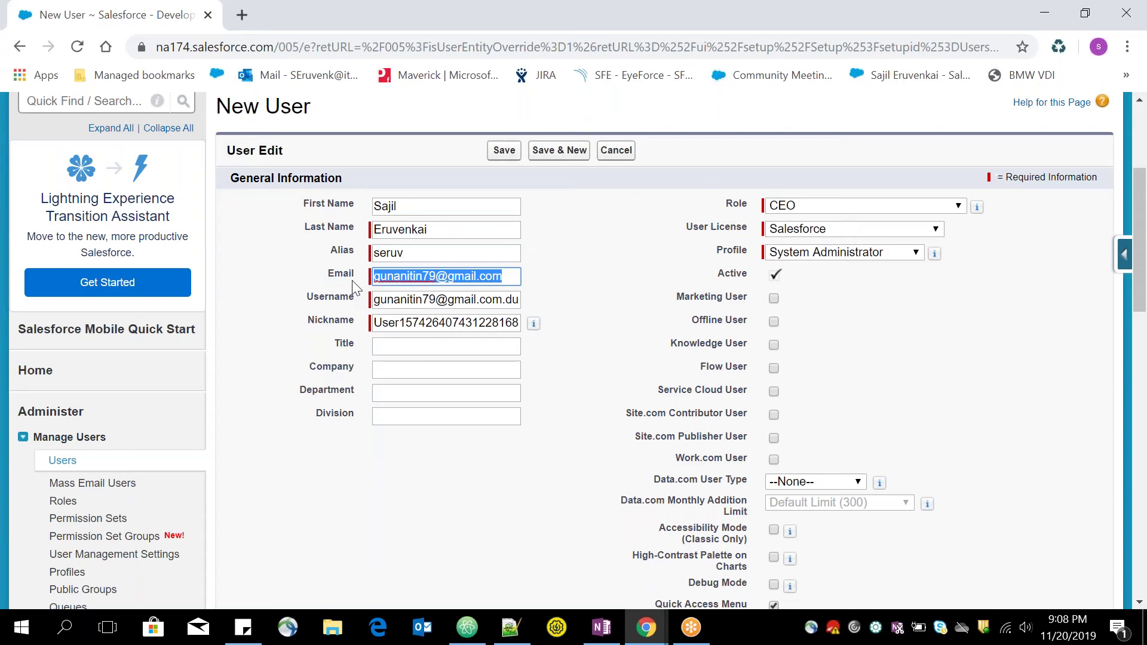
Refresh the Gmail inbox again to check for new mail, then return to the New User form
key("alt+Tab")
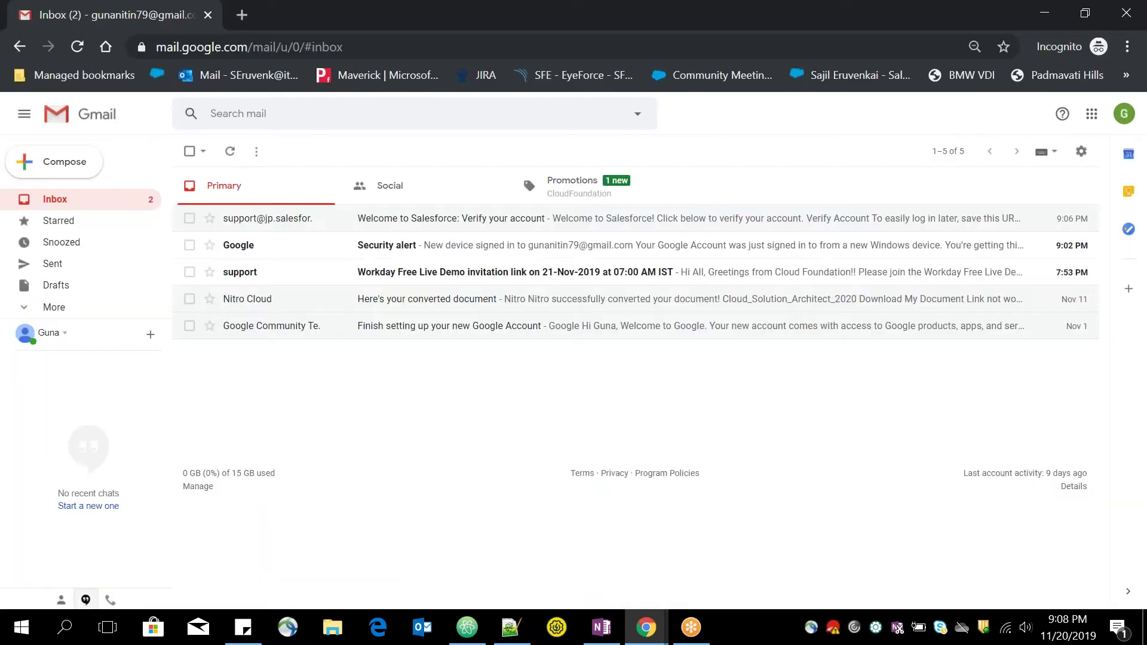
left_click(236, 163)
key("alt+Tab")
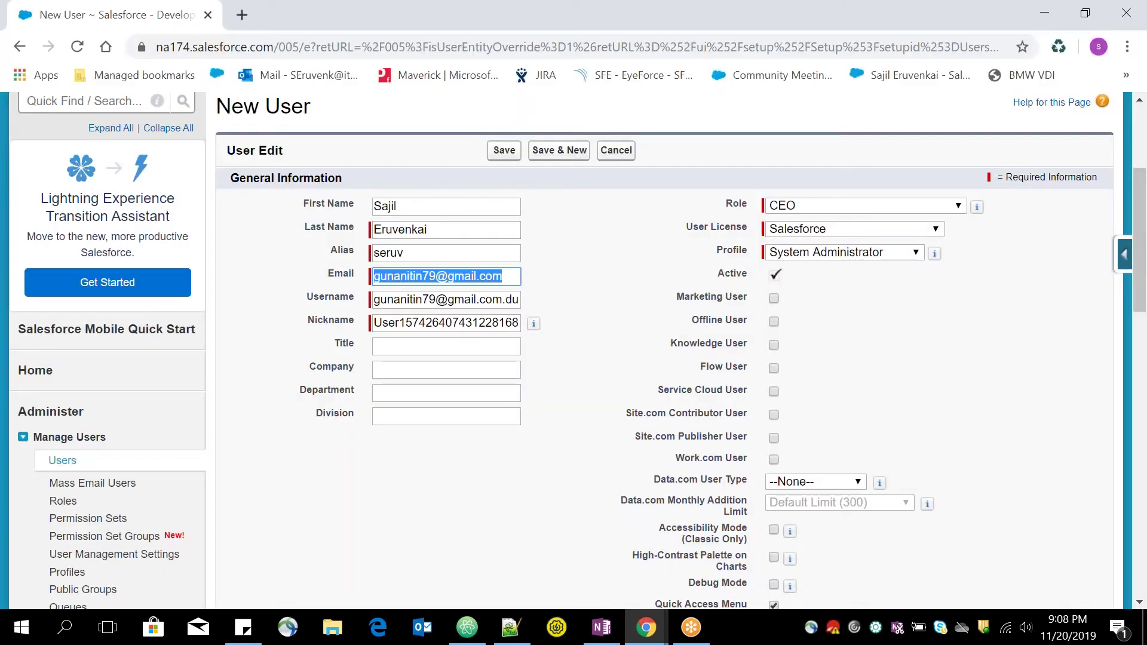
Append a different unique suffix to the Username after the e-mail address
left_click(488, 301)
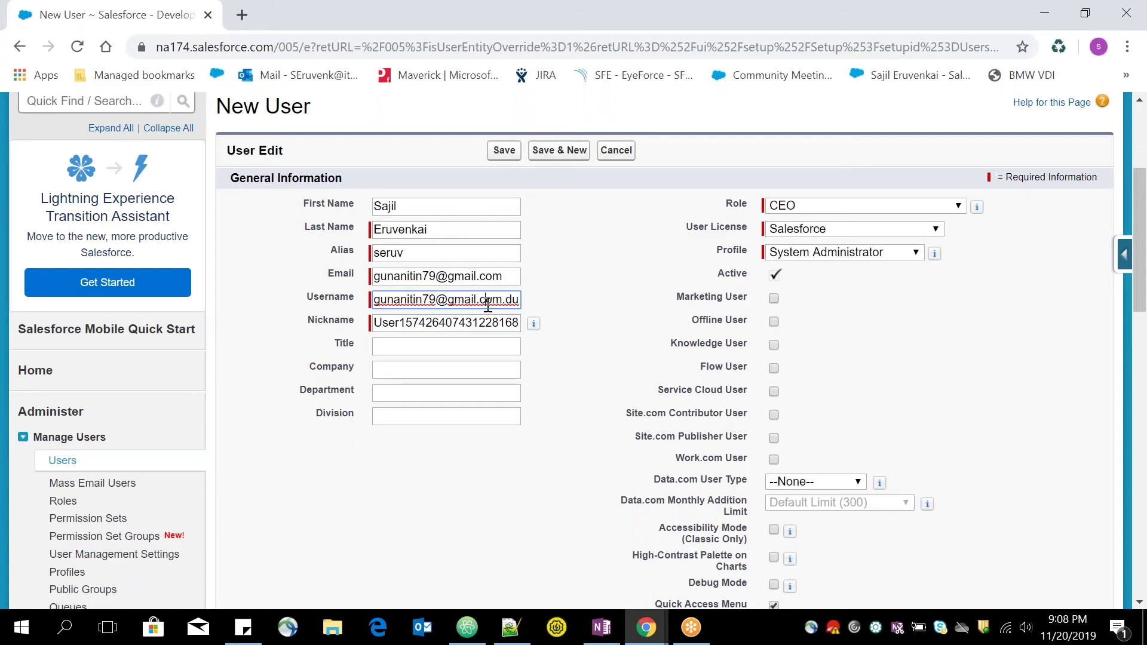
type(".durveshCPQ4")
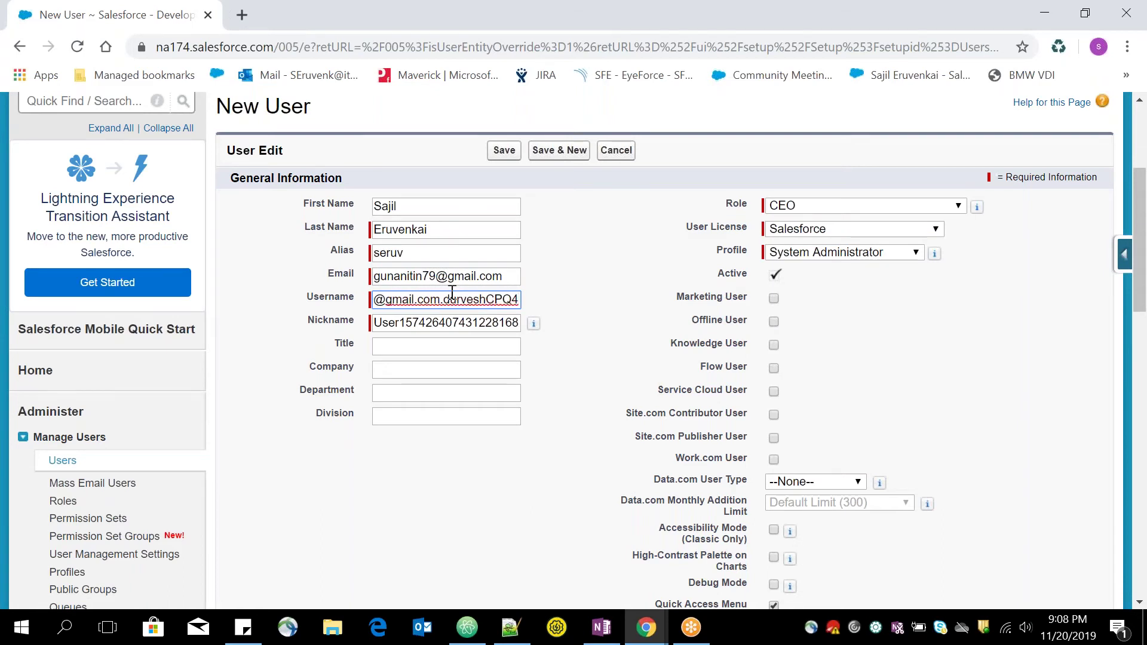
left_click_drag(443, 300, 536, 305)
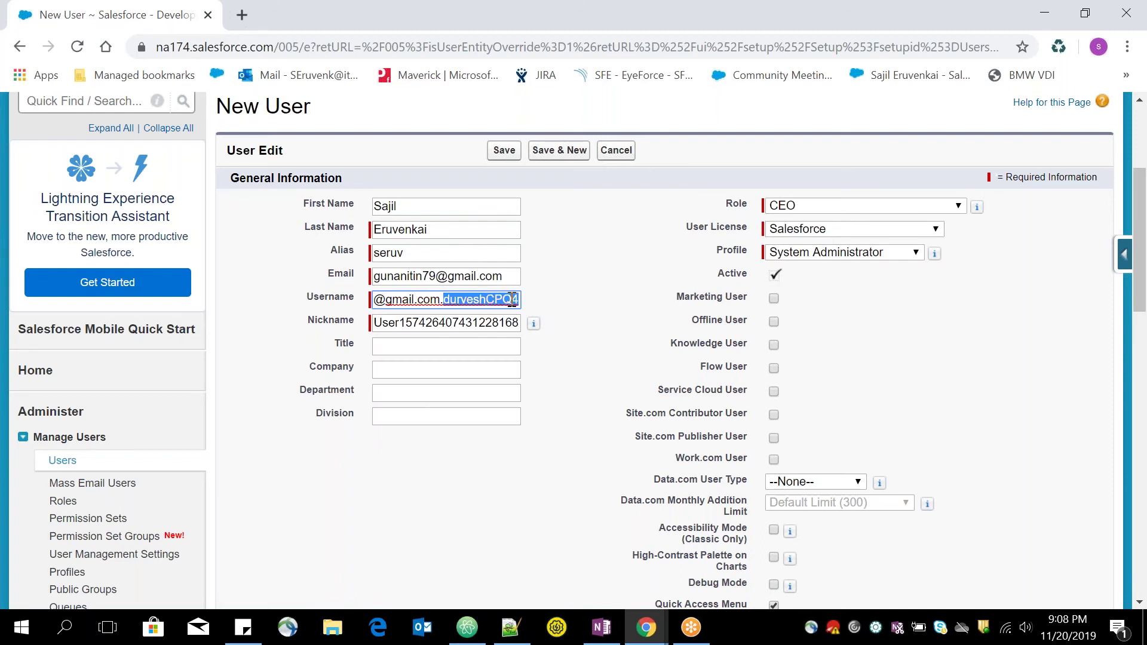
key("alt+Tab")
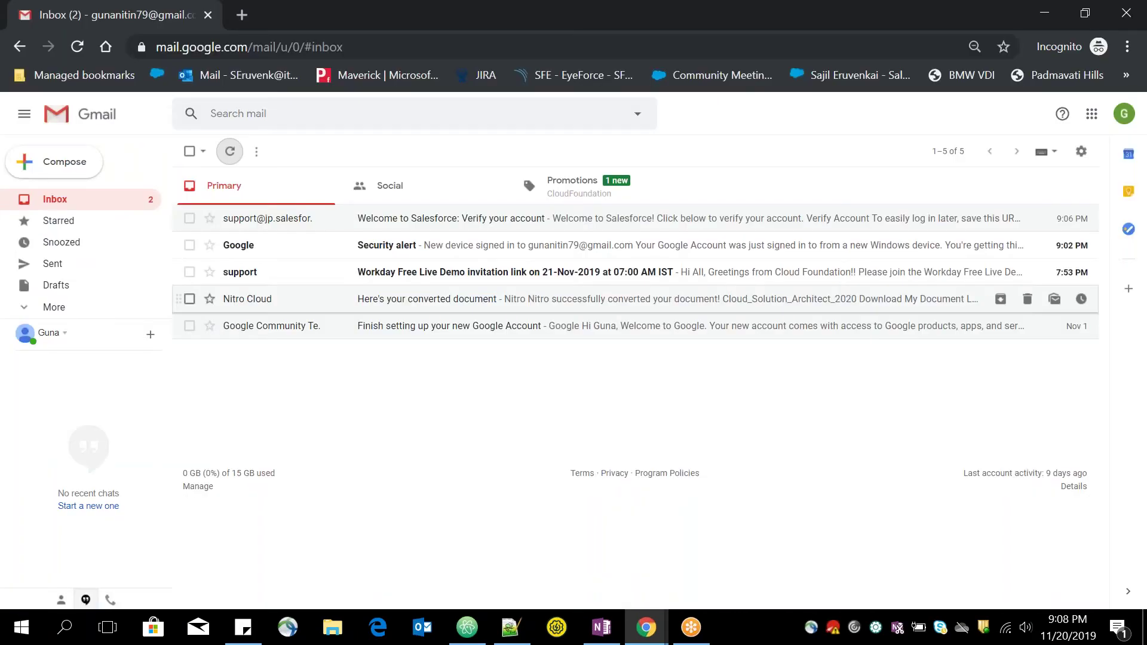
key("alt+Tab")
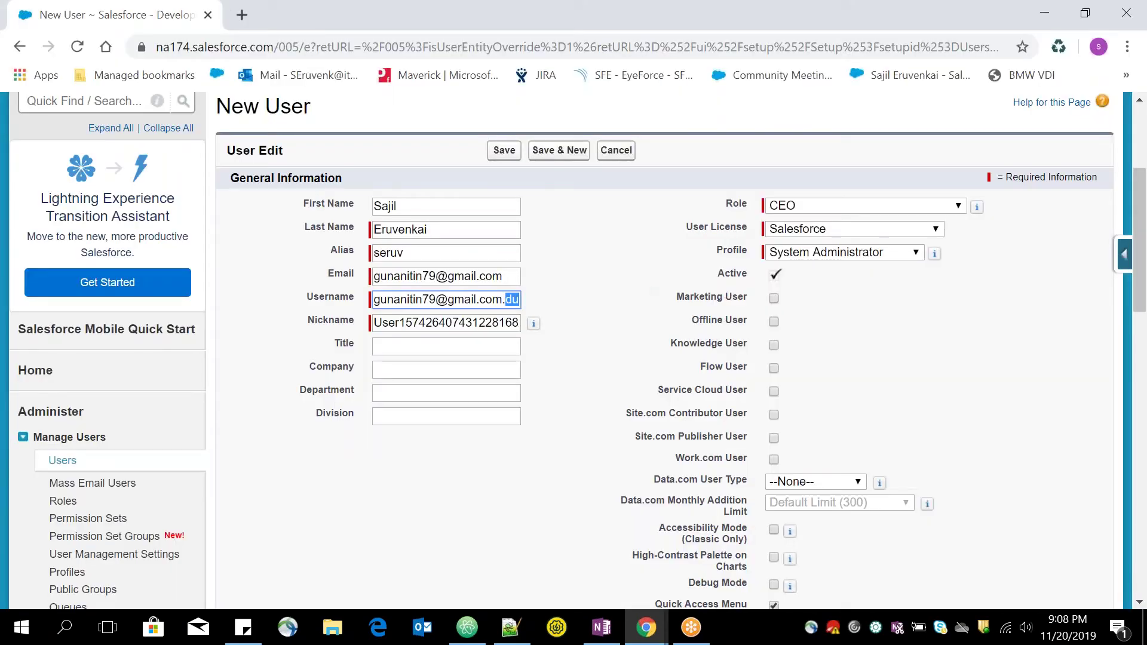
left_click(9, 284)
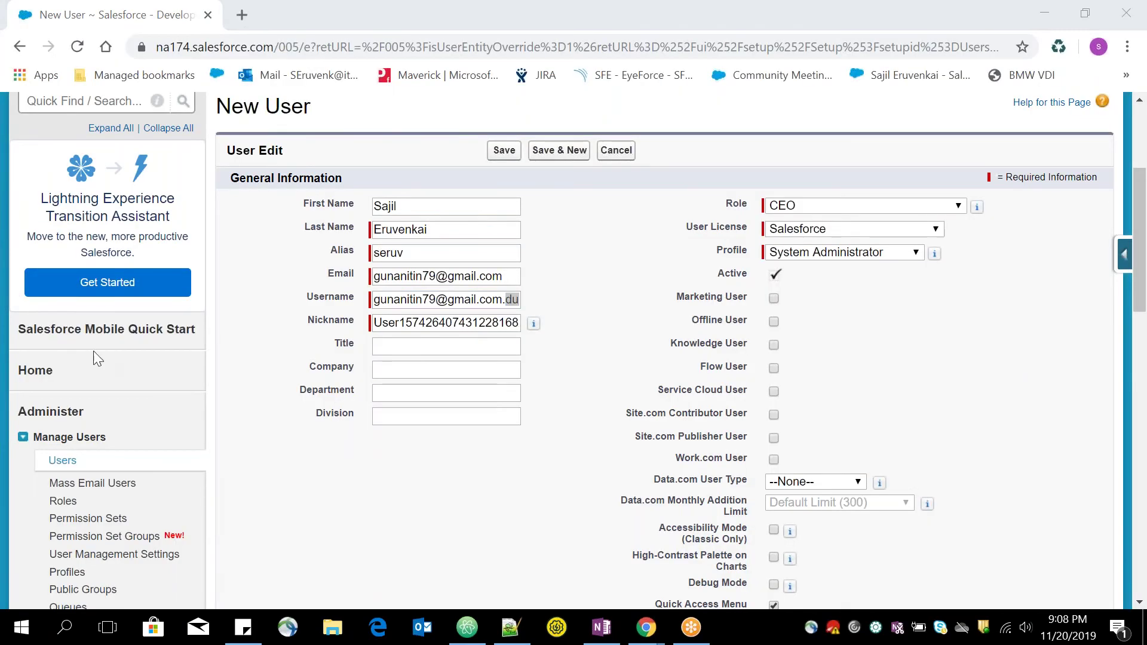
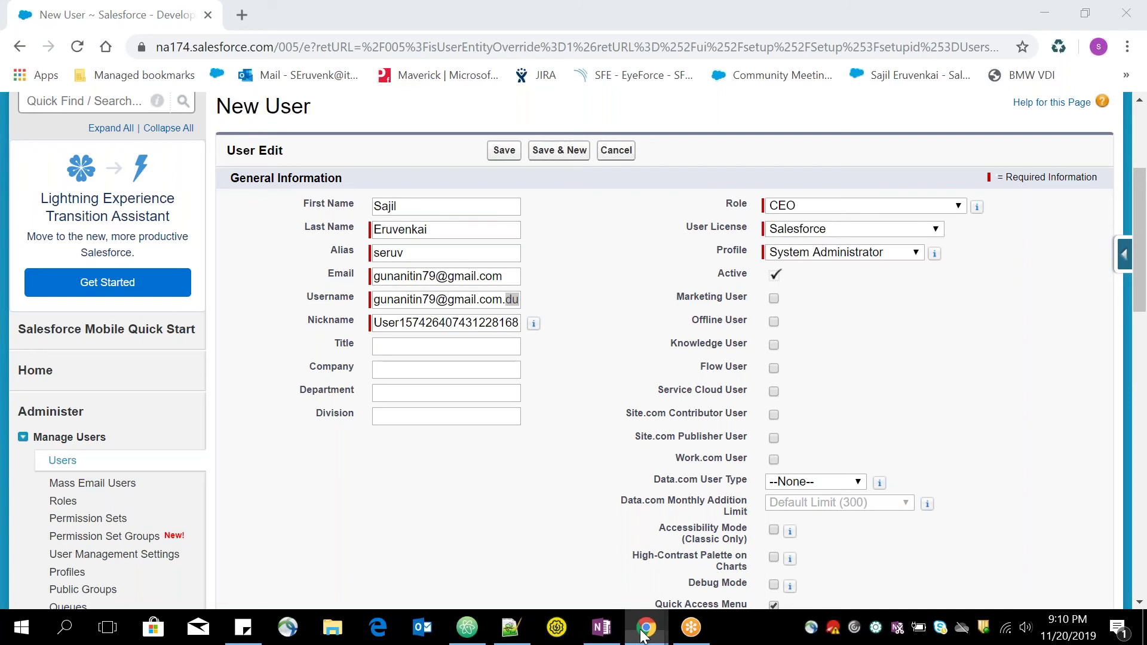
Bring the Gmail window forward and open the 'Log in with your new Salesforce username' email
mouse_move(642, 636)
left_click(831, 560)
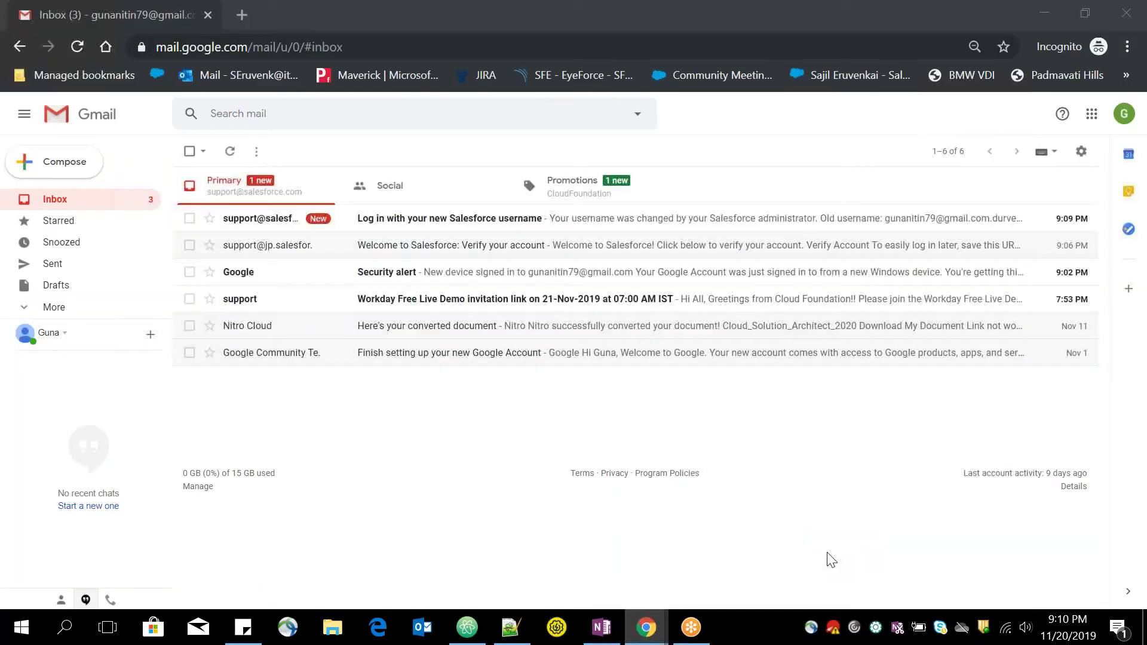
left_click(465, 218)
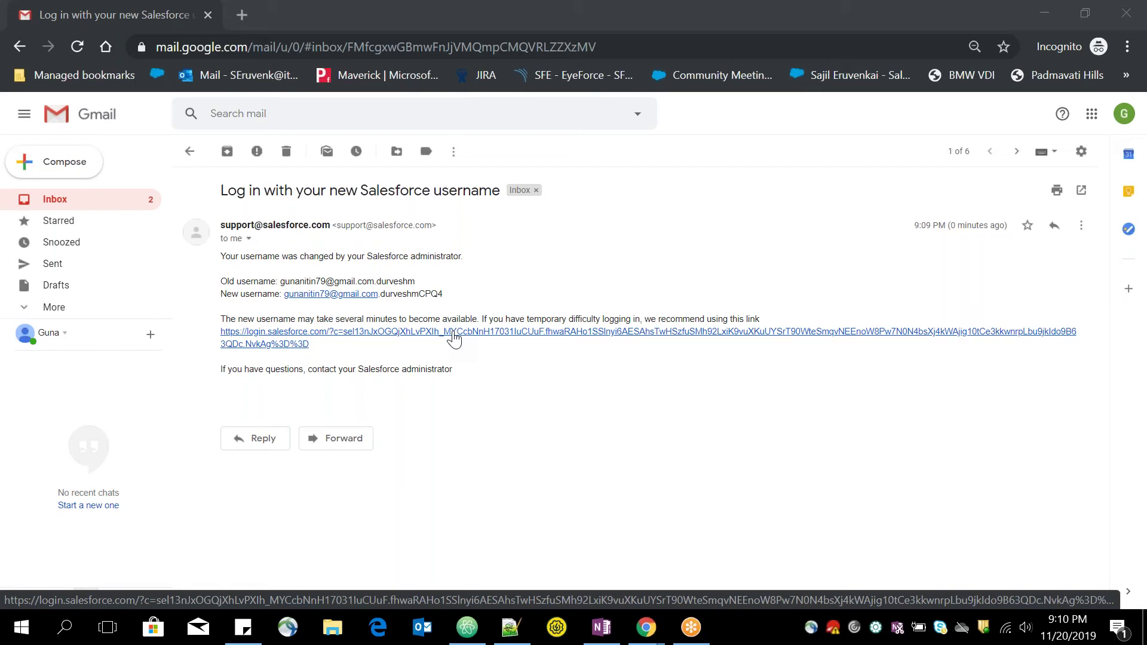
Open the Salesforce login page from the email's login link
left_click(453, 335)
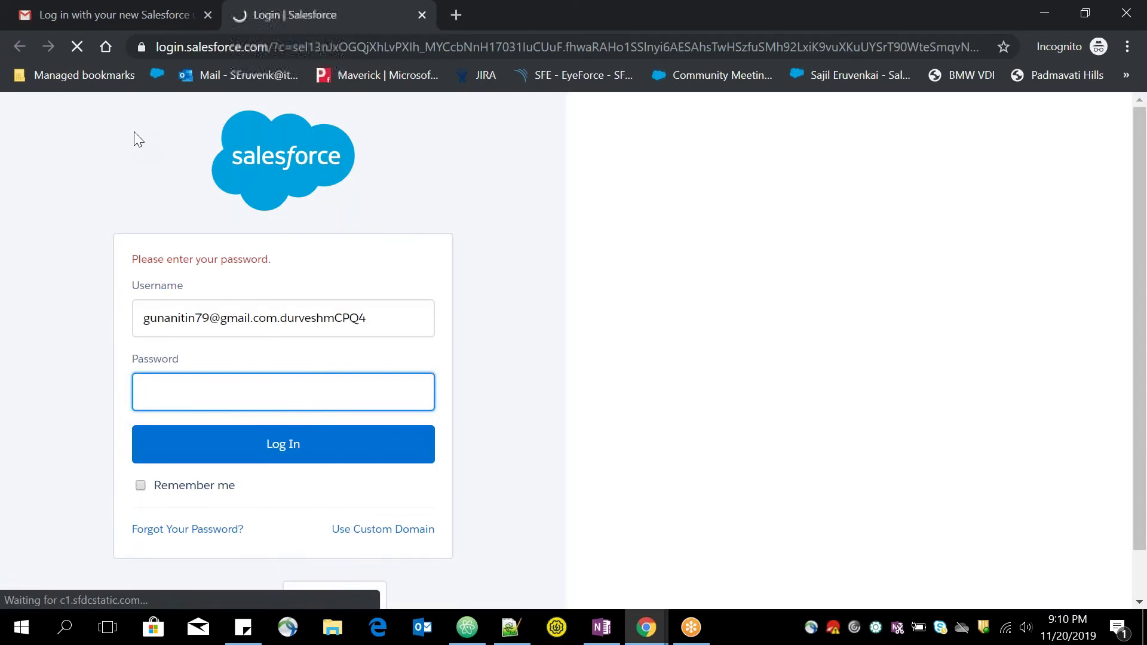
left_click(145, 18)
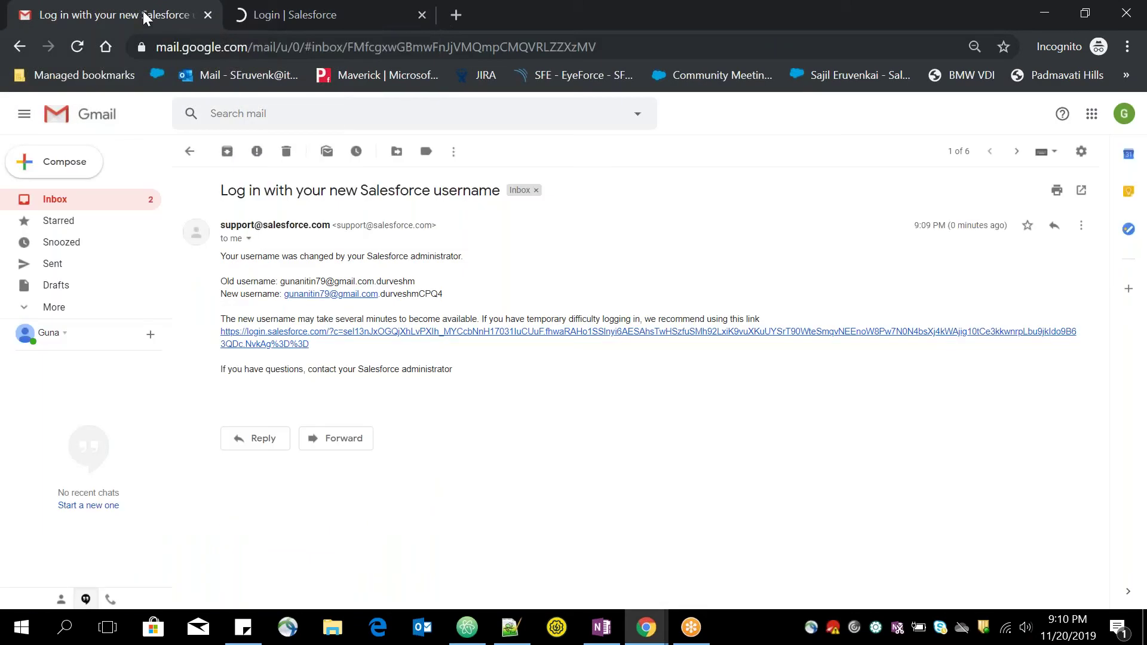
left_click(284, 24)
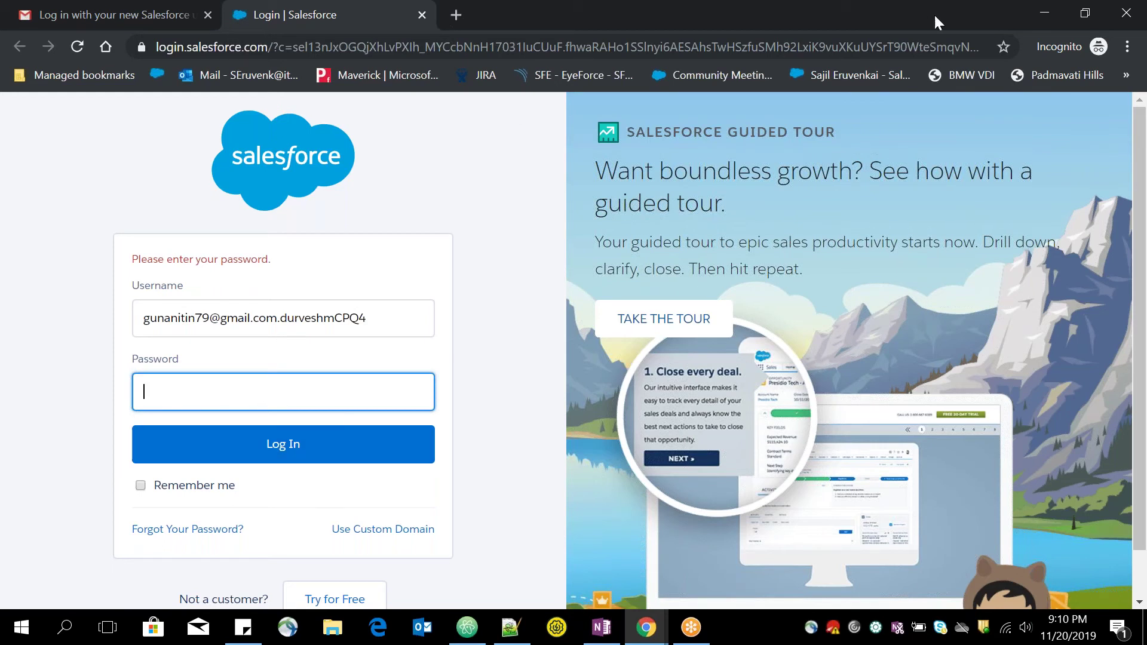
double_click(1028, 6)
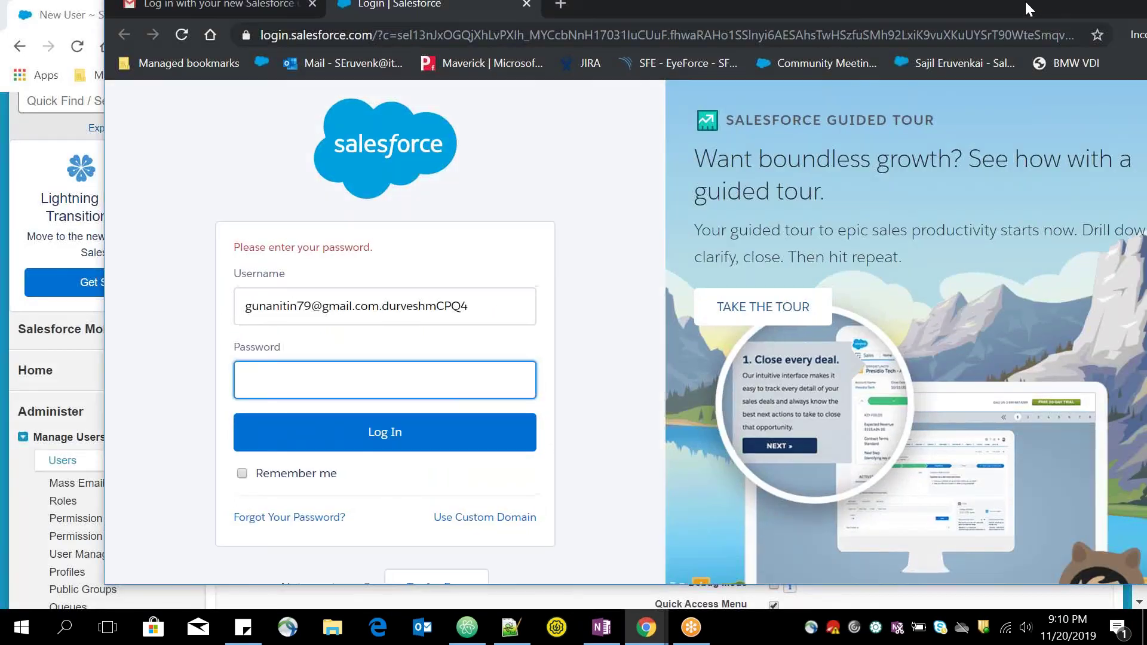
double_click(1028, 8)
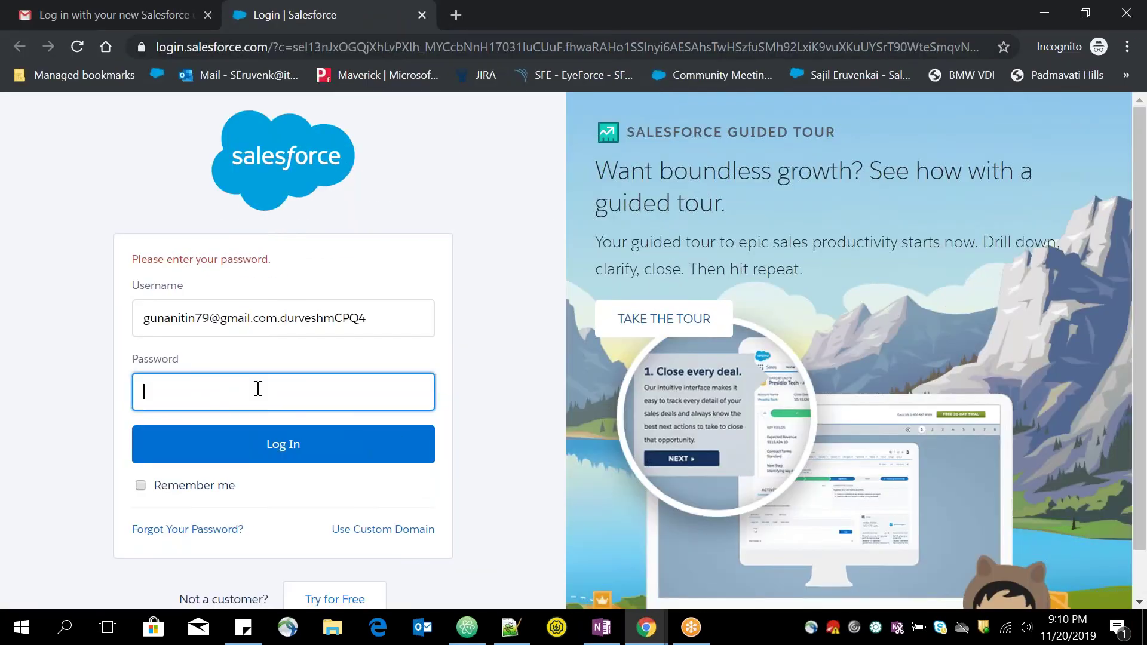
Log in with the new username's password, retrying after the maximum-logins-exceeded error
type("•••••••••••••")
key("Return")
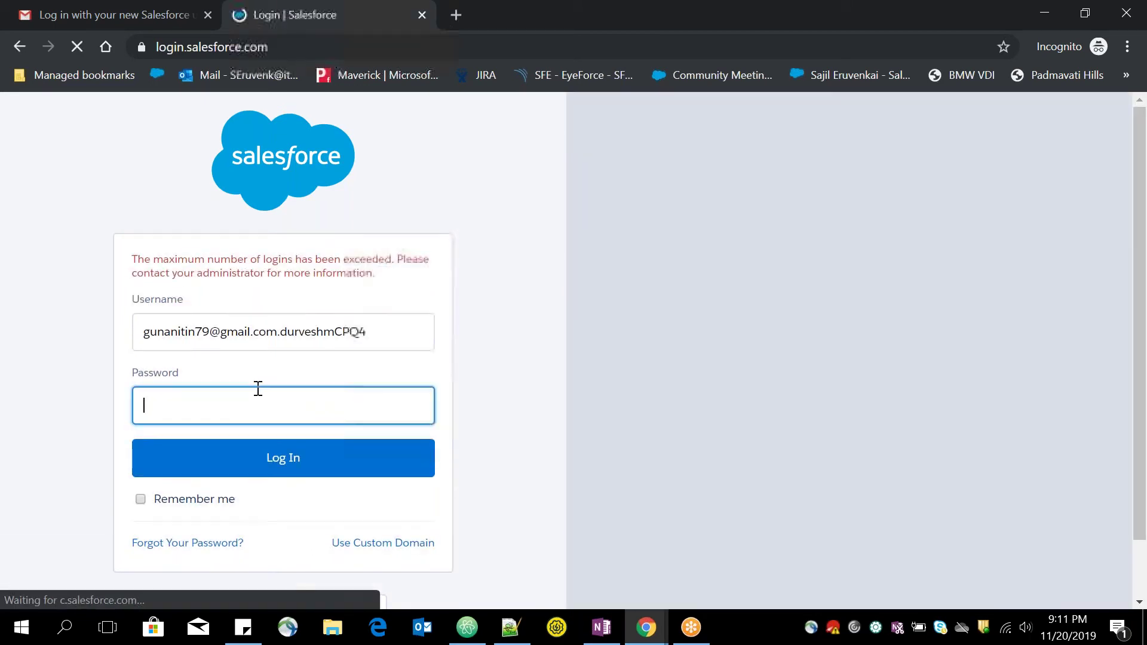
type("•••••••")
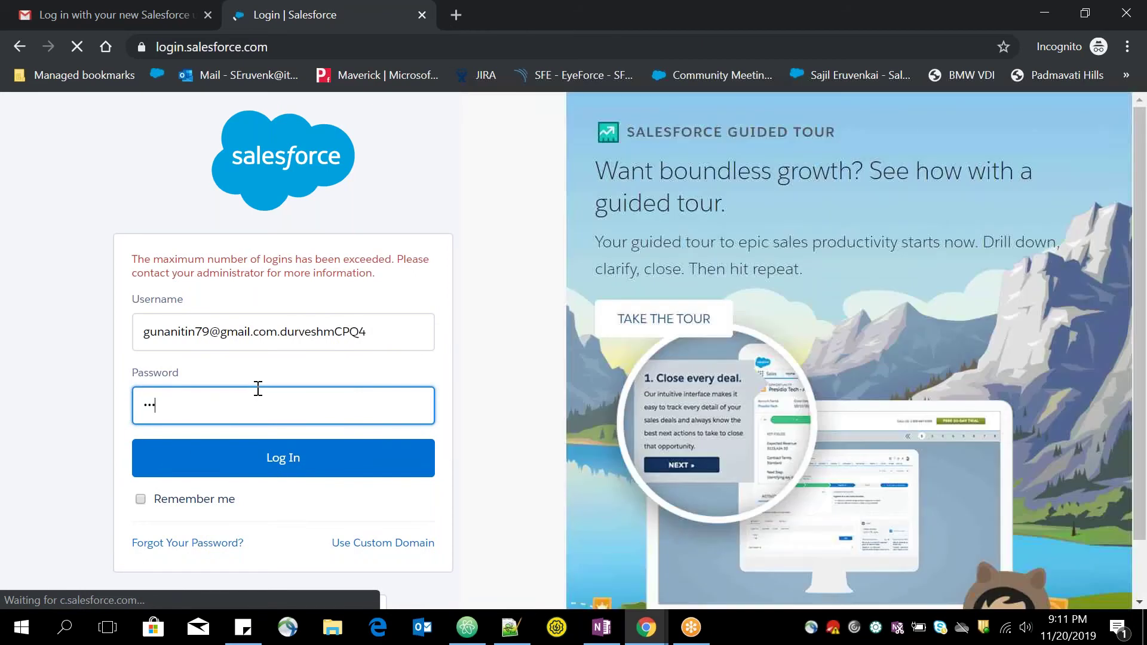
type("•••••")
key("Return")
Check the New User window behind, then go to the Forgot Your Password page
double_click(987, 6)
double_click(1042, 8)
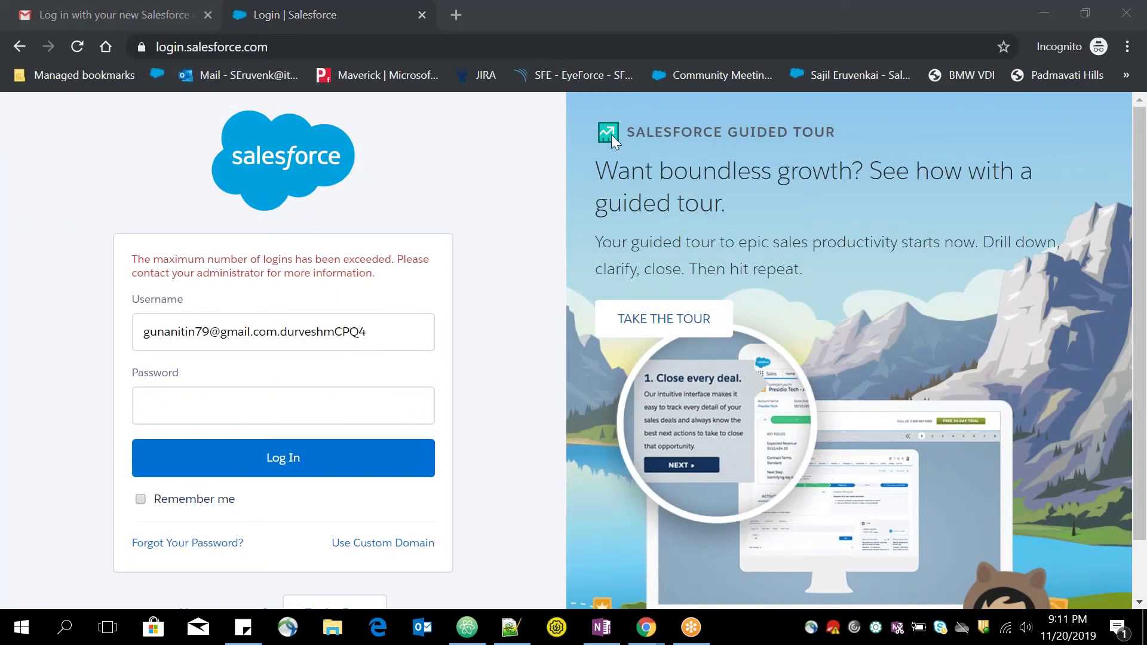
left_click(1084, 15)
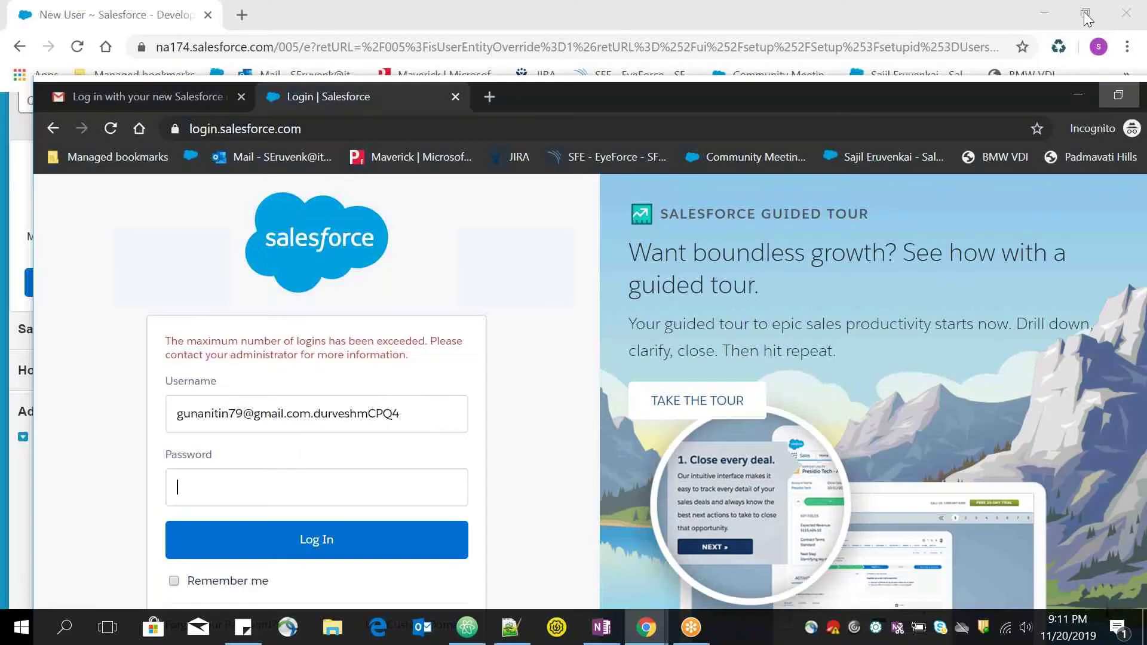
left_click(1118, 95)
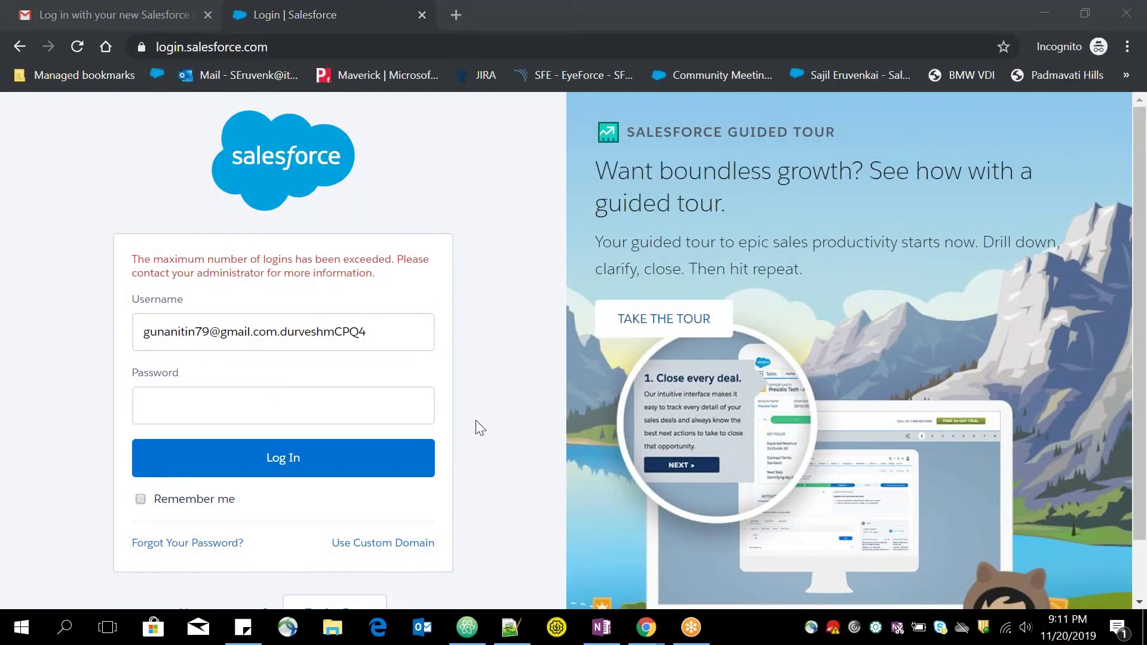
left_click(153, 544)
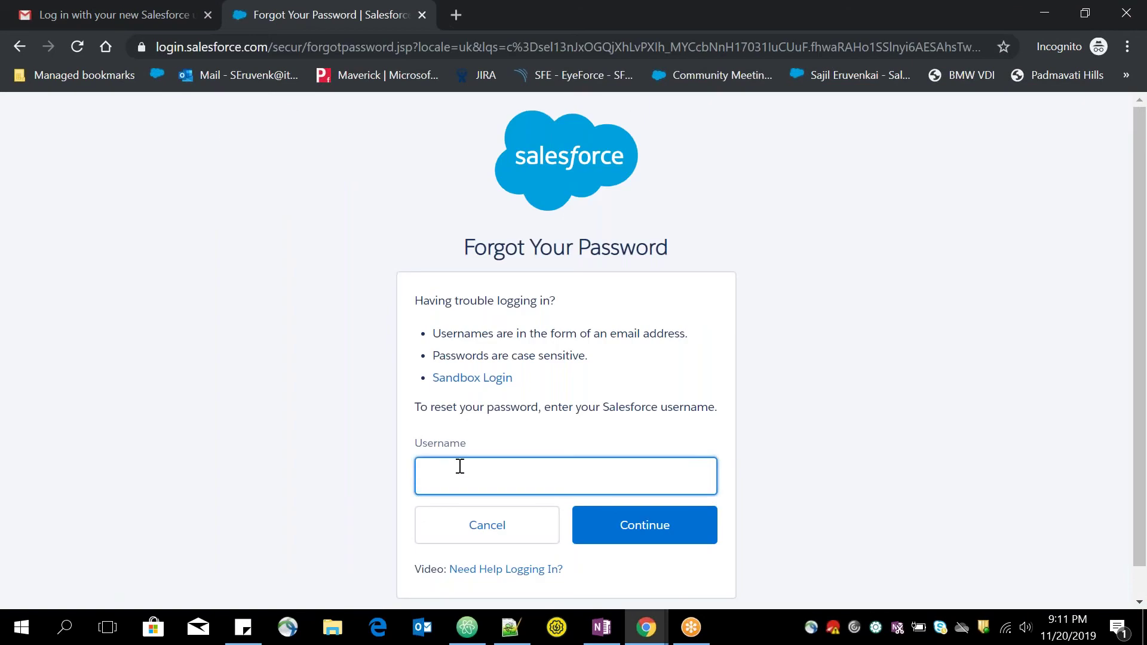
Copy the new username from the email into Forgot Password and request a reset
left_click(131, 23)
left_click_drag(452, 294, 286, 303)
key("ctrl+c")
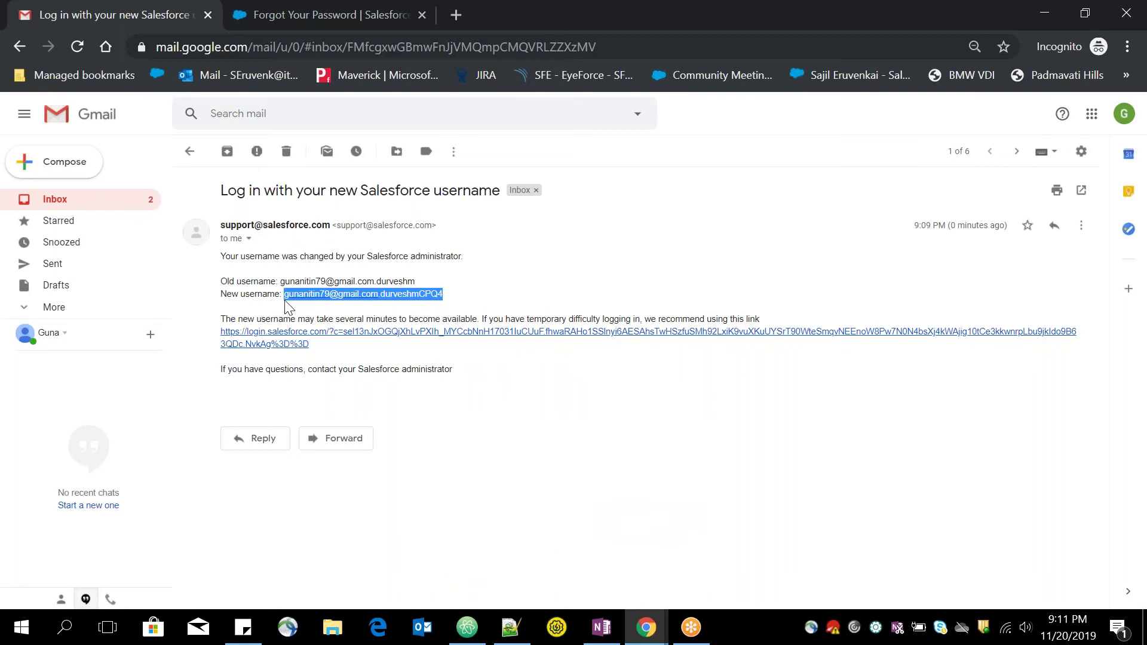
left_click(296, 14)
key("ctrl+v")
left_click(650, 537)
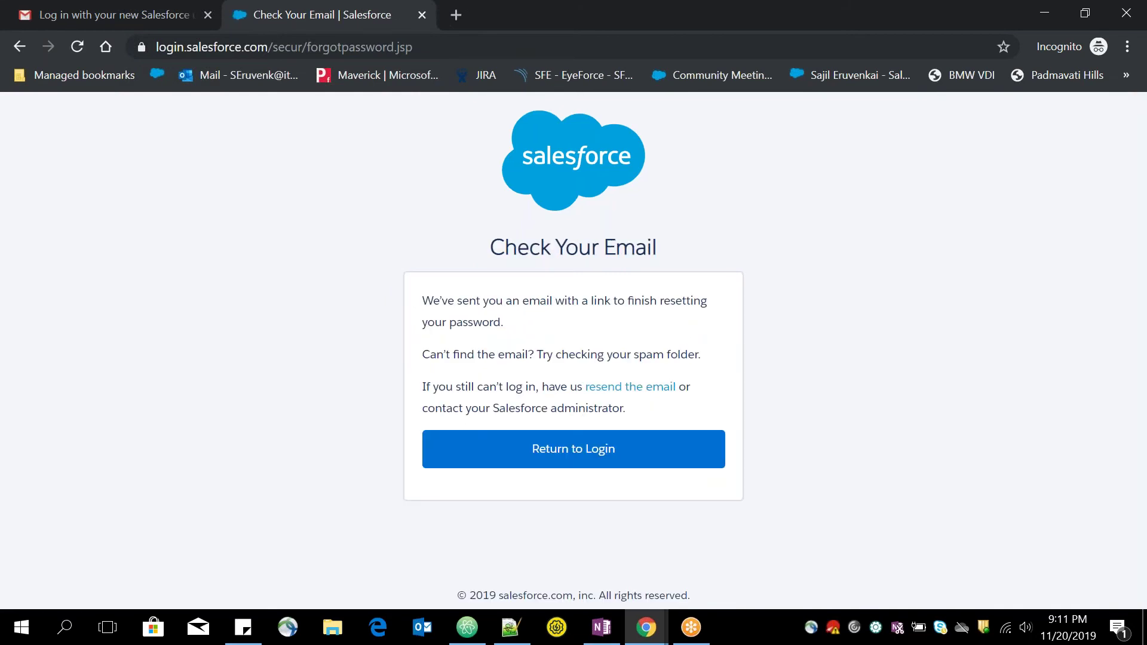
Refresh the inbox and open the reset link in the 'Finish resetting your Salesforce password' email
left_click(81, 9)
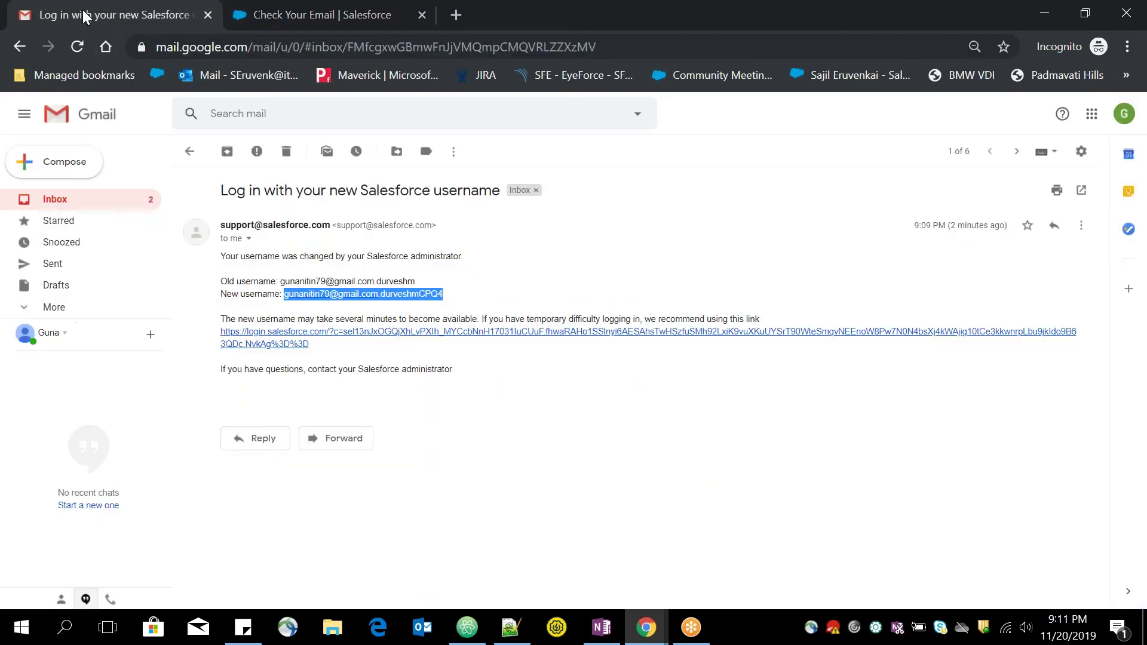
left_click(60, 206)
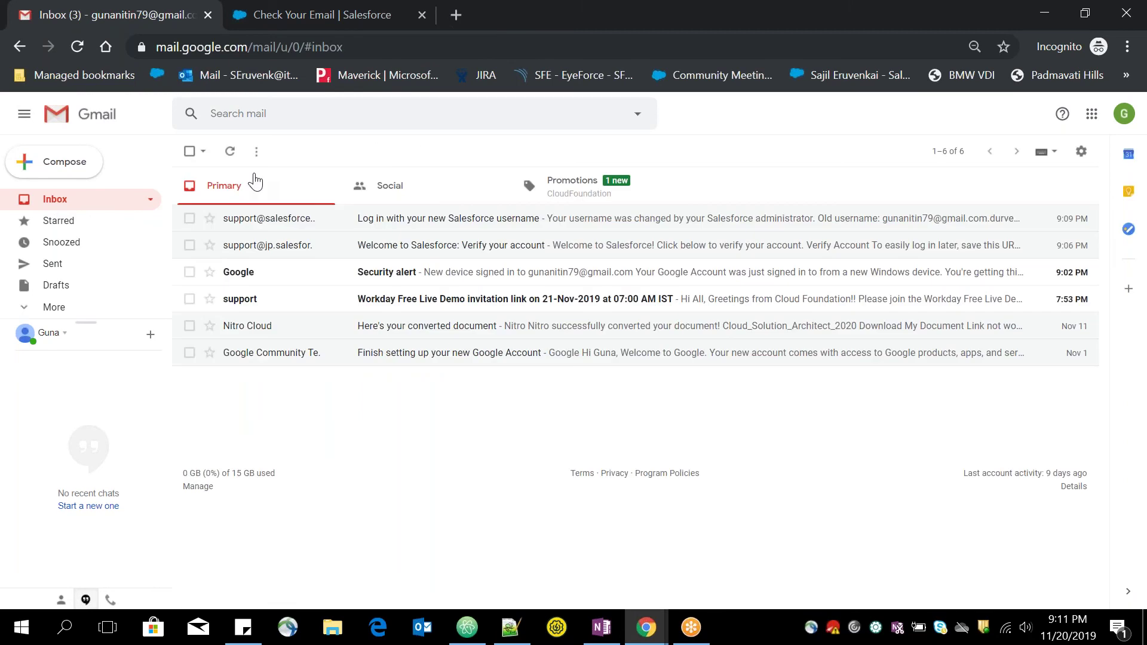
left_click(231, 149)
left_click(449, 223)
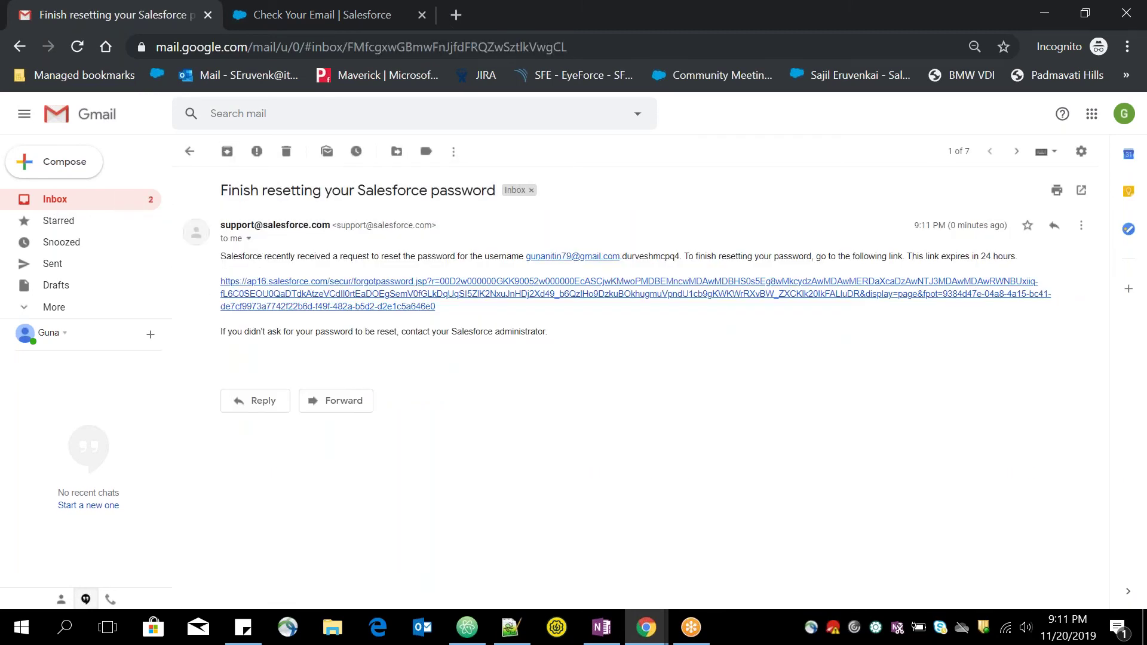
left_click(478, 294)
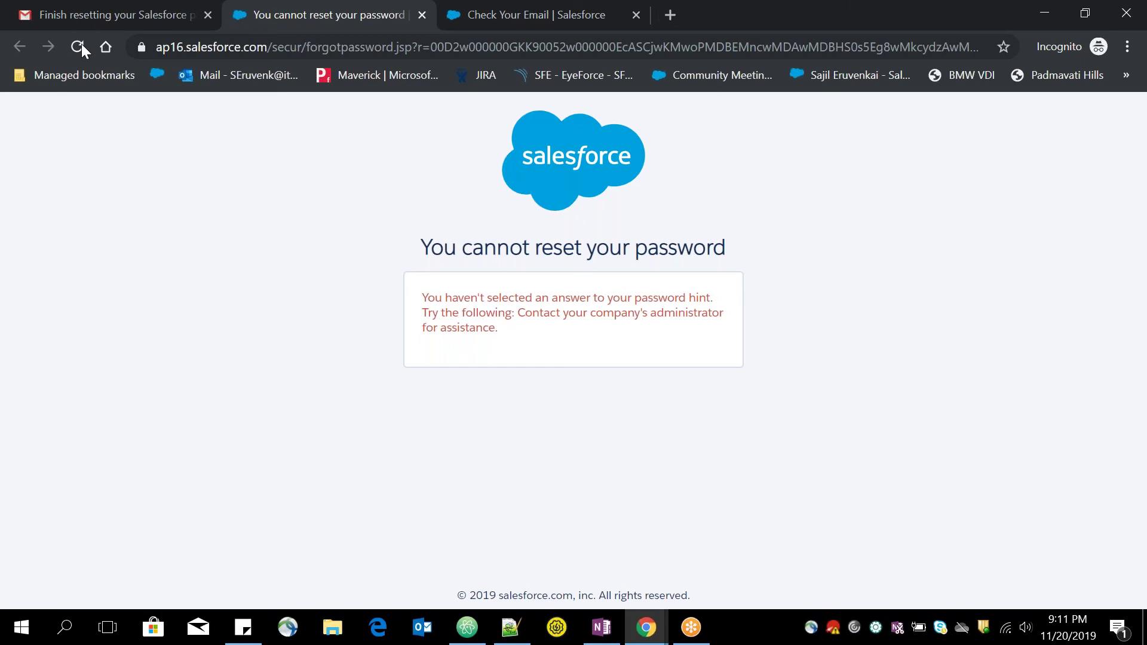
Retry the reset link, close the cannot-reset-password page, and return to the inbox
left_click(92, 19)
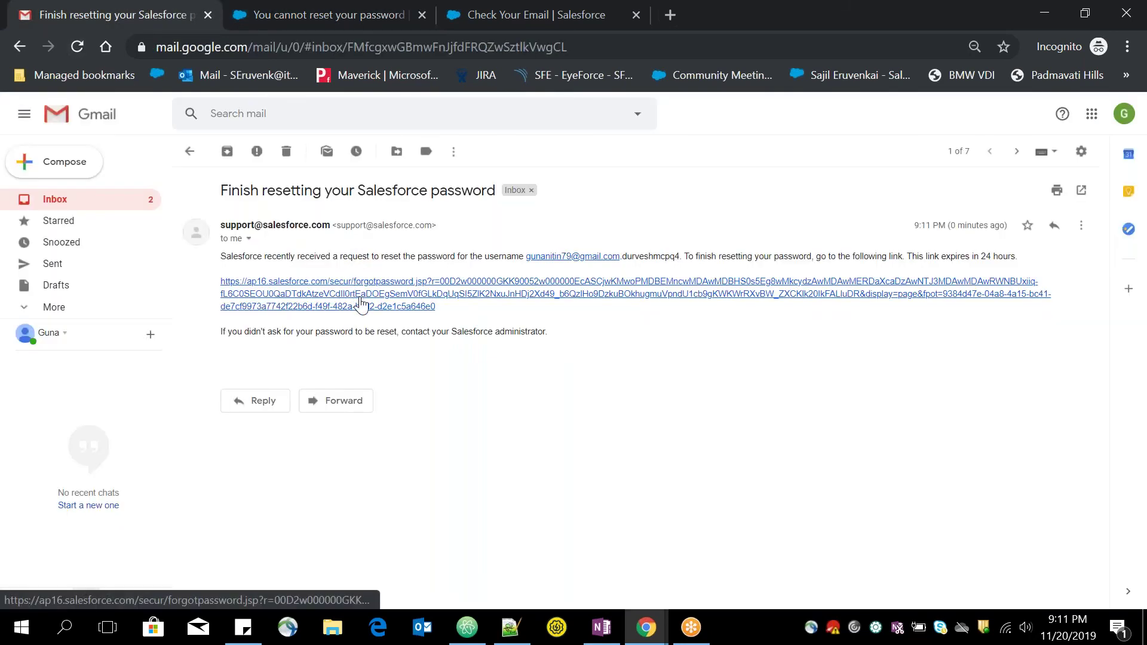
left_click(361, 305)
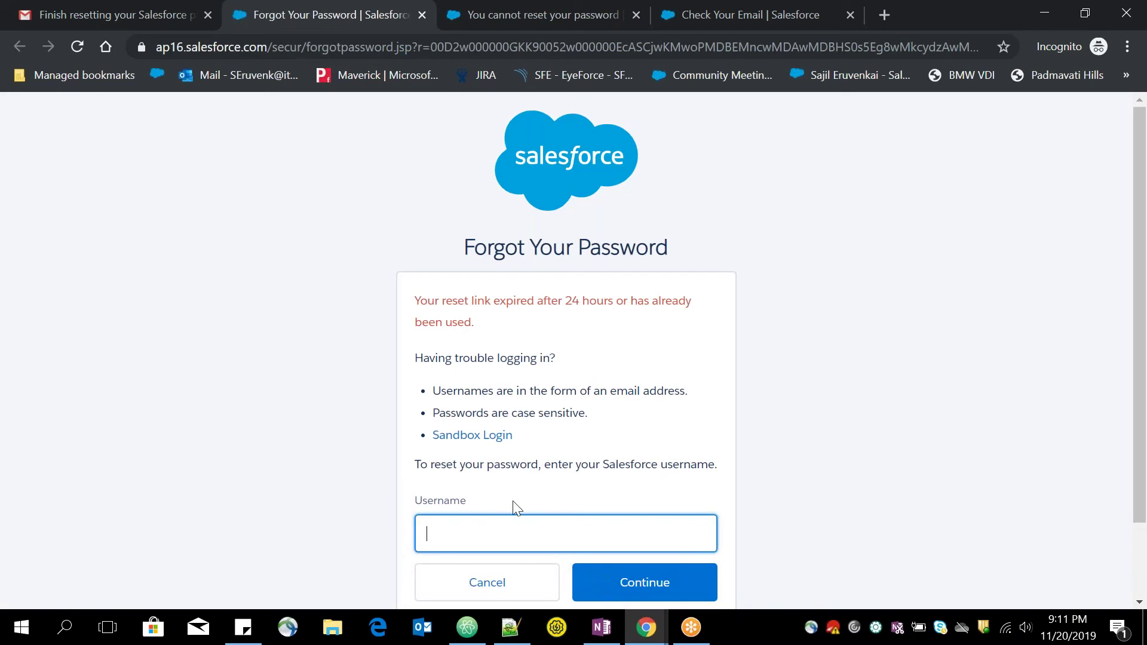
left_click(422, 16)
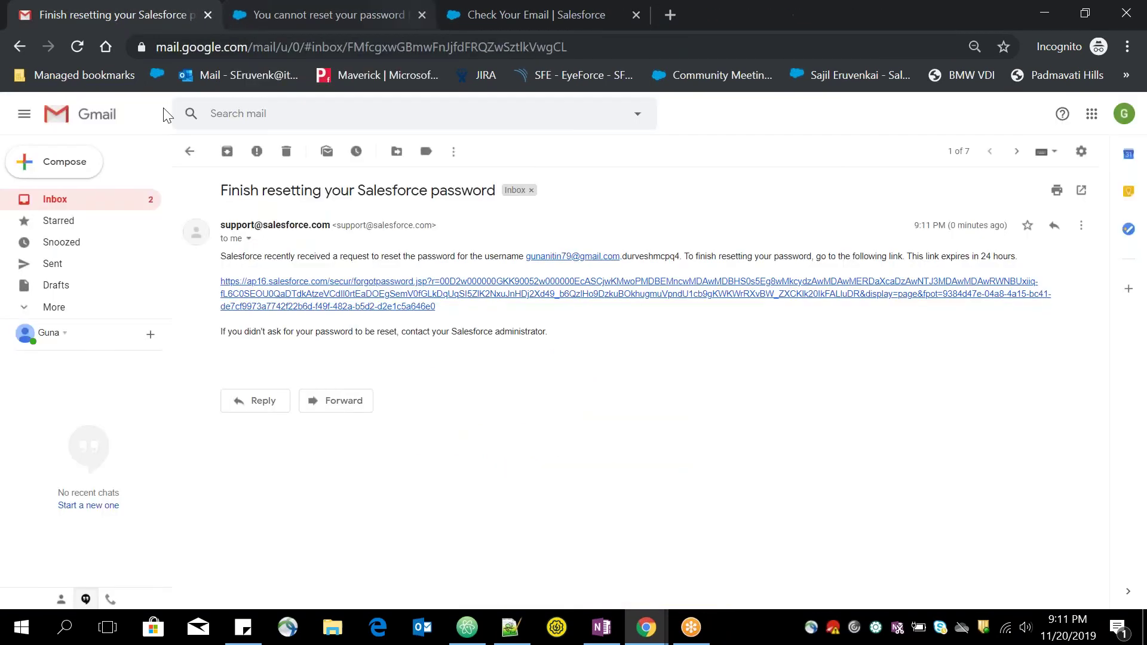
left_click(68, 200)
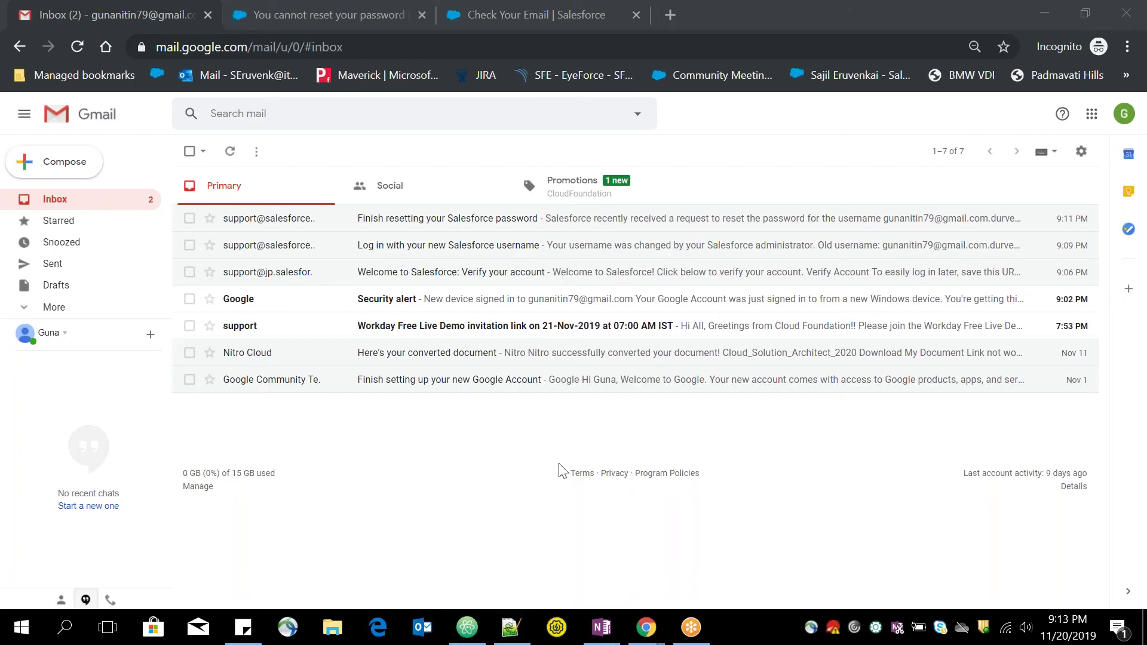
Switch to the Salesforce New User form window from the taskbar's Chrome previews
mouse_move(643, 632)
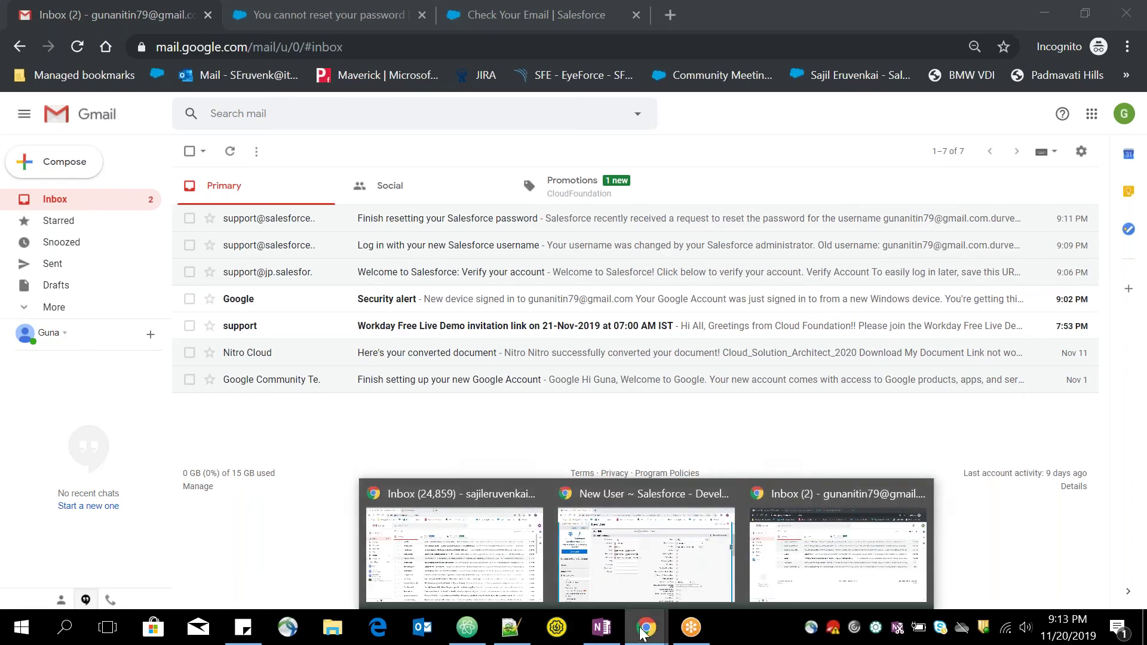
left_click(608, 560)
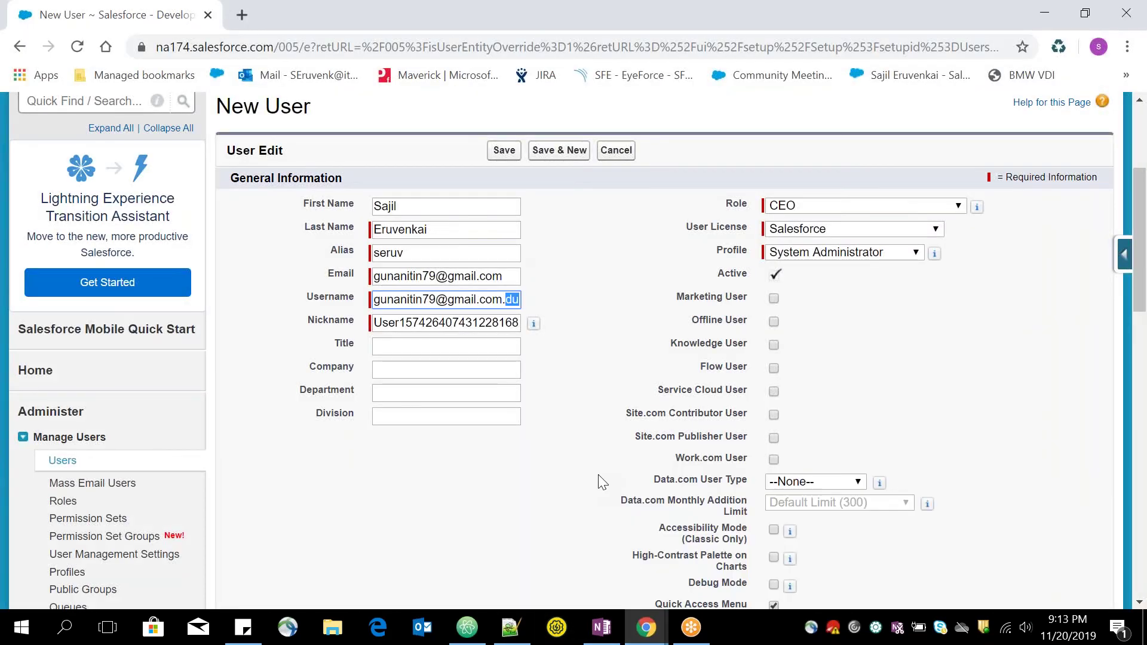
Focus the new user's Email field and select the sfdc.co/cpqsignup link in Sticky Notes
left_click(505, 276)
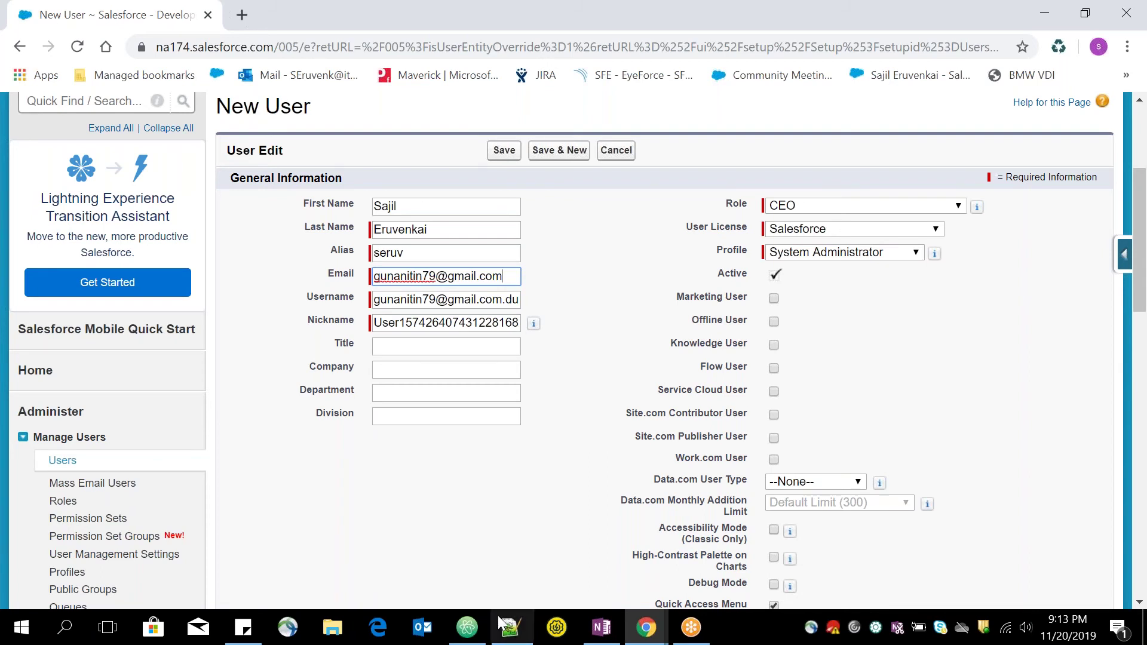
left_click(262, 636)
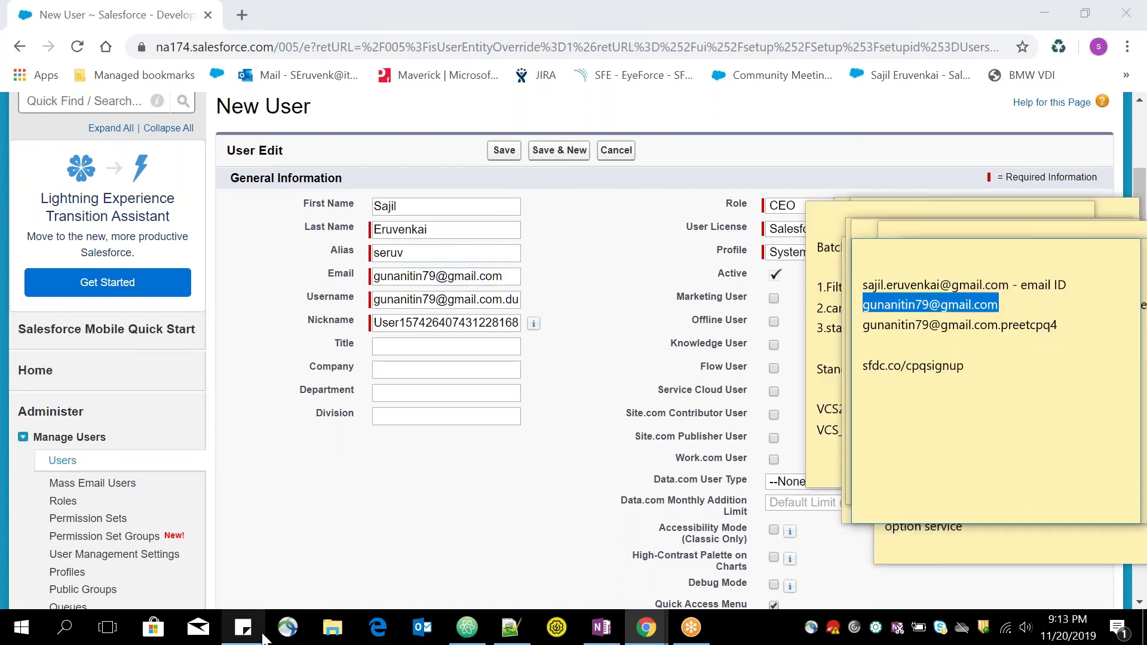
left_click_drag(965, 366, 891, 367)
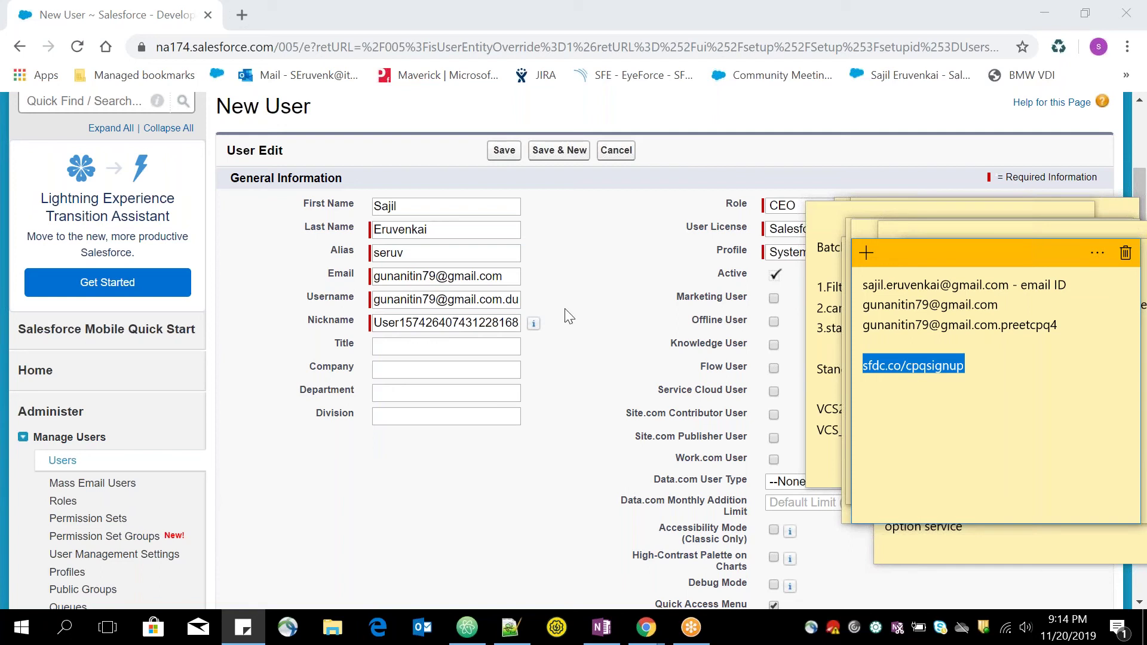
Append a new personalised CPQ suffix after the email domain in Username, then select it all
left_click_drag(504, 300, 376, 324)
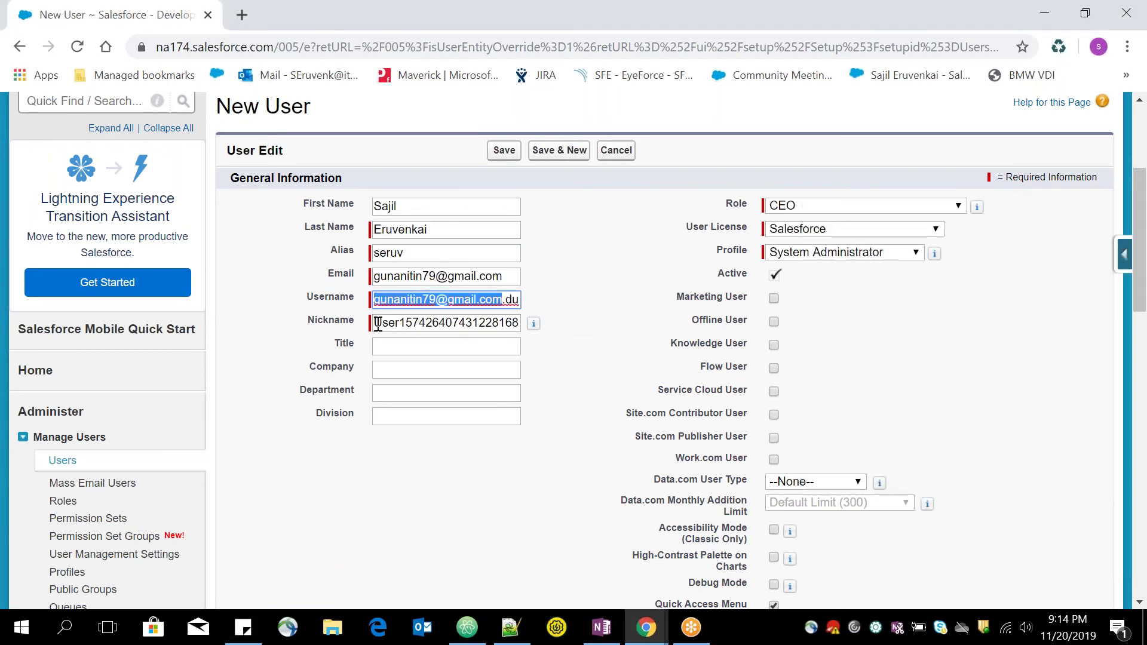
left_click(508, 301)
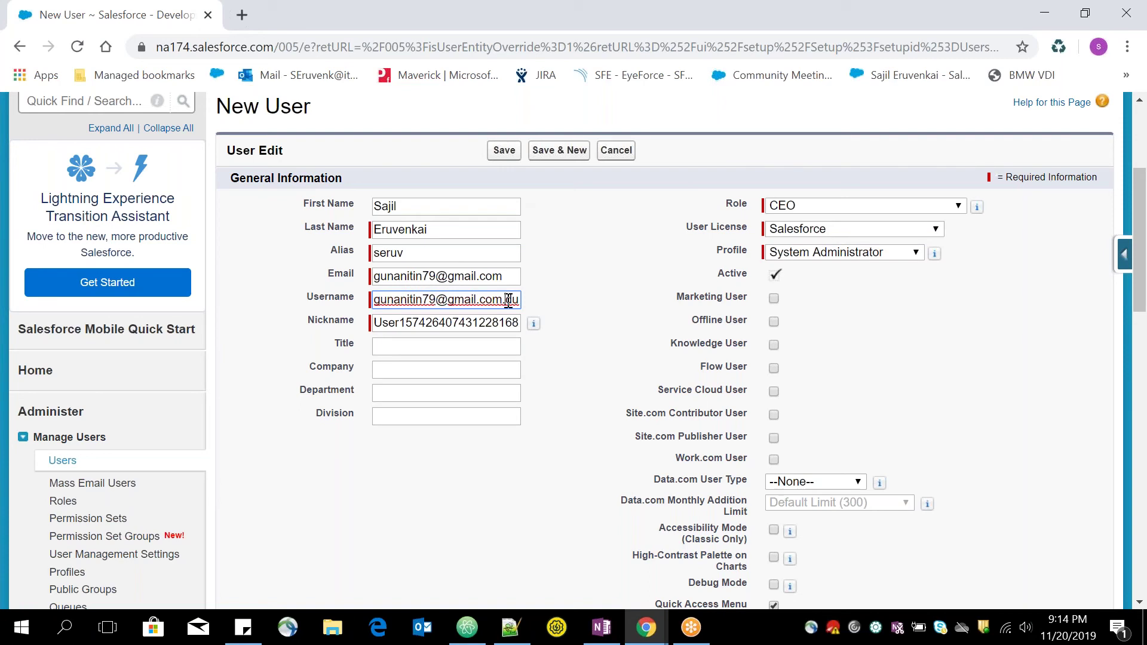
type(".durveshCPQ4")
left_click(487, 299)
type(".")
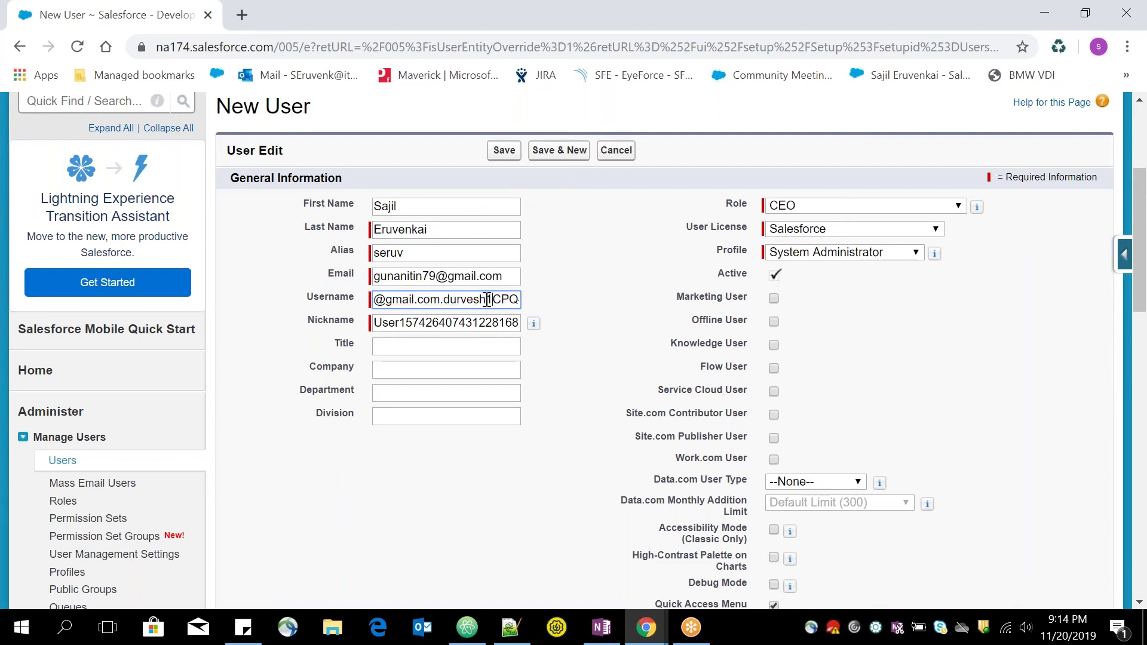
type("1")
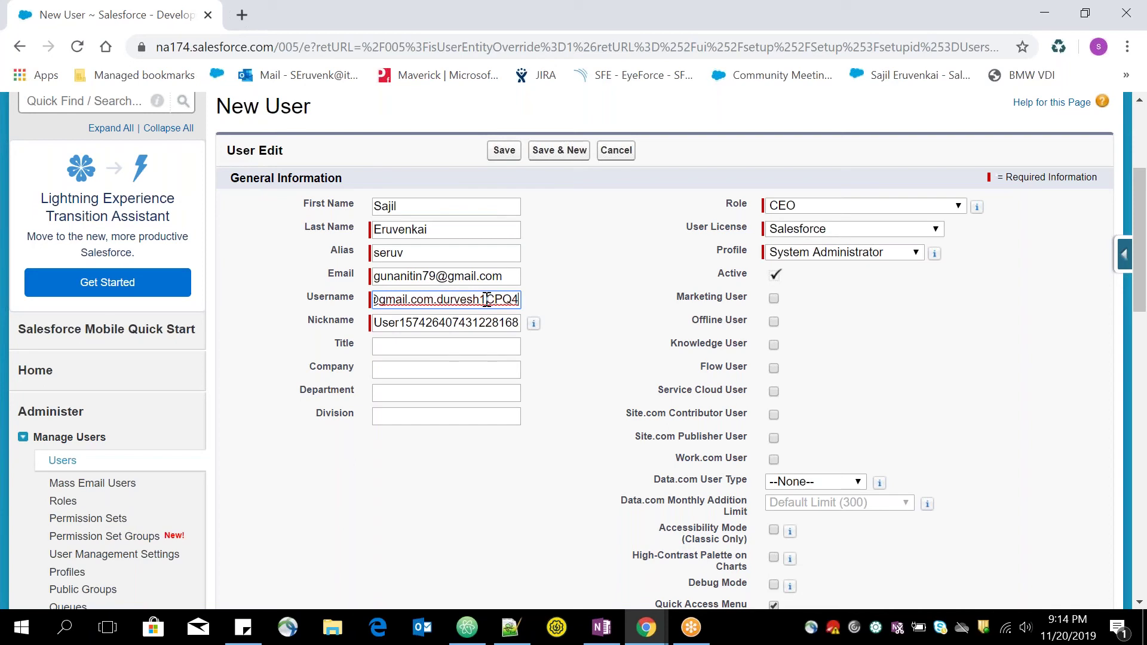
key("ctrl+a")
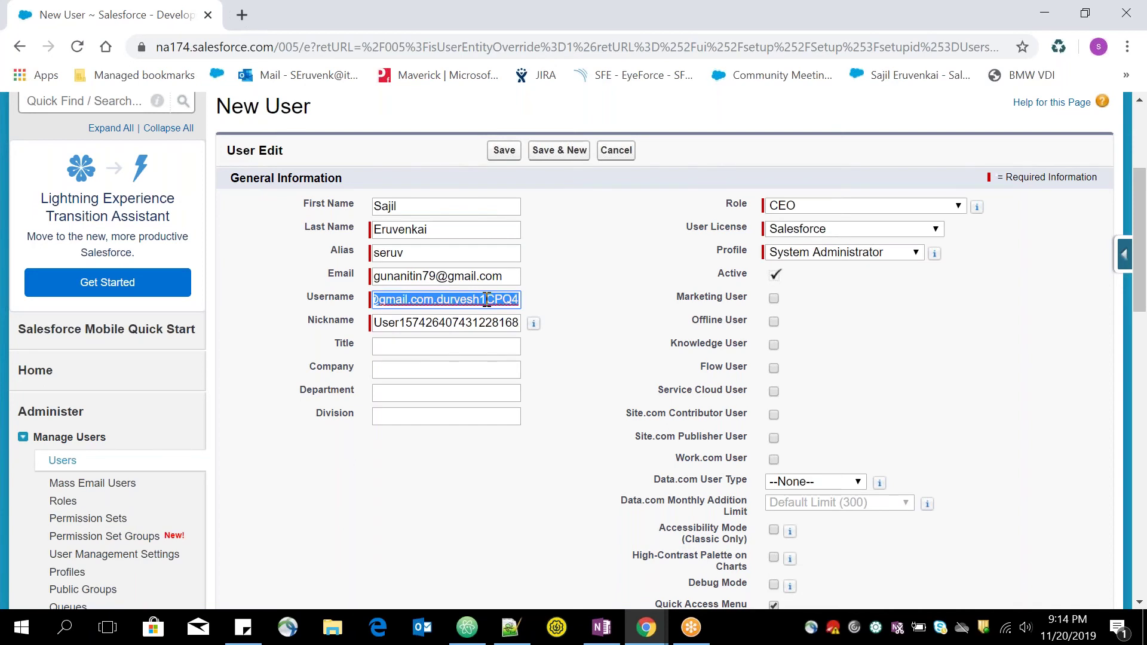
Compare against Sticky Notes, then return to the form's Email and Username values
key("alt+Tab")
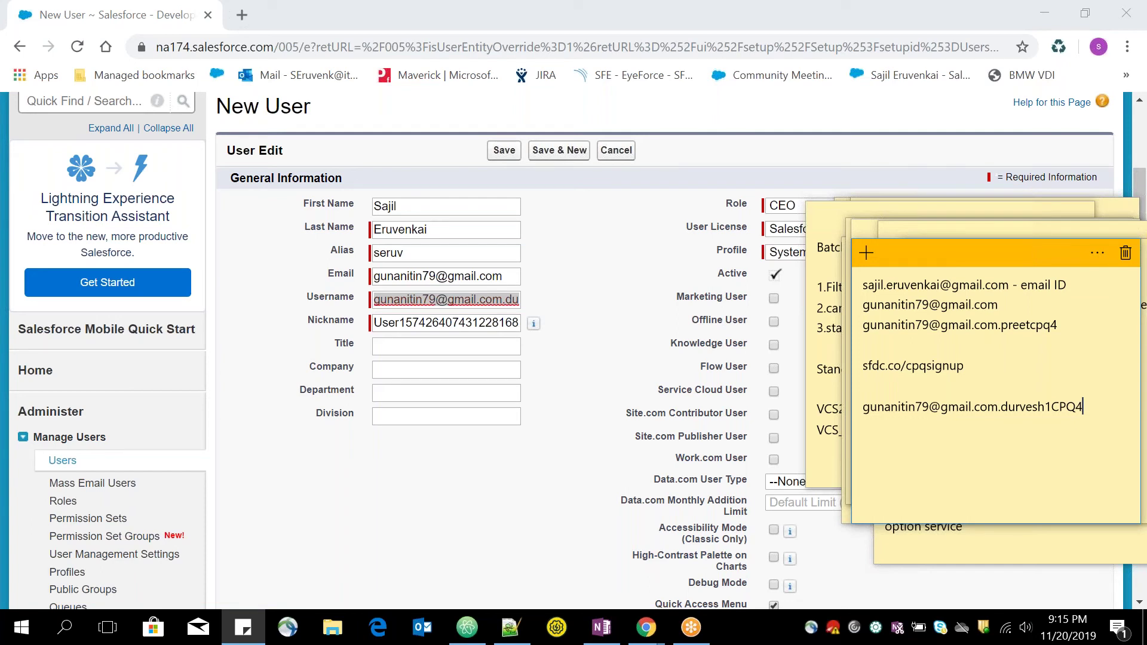
key("XF86AudioMicMute")
left_click(507, 274)
left_click_drag(502, 275, 346, 252)
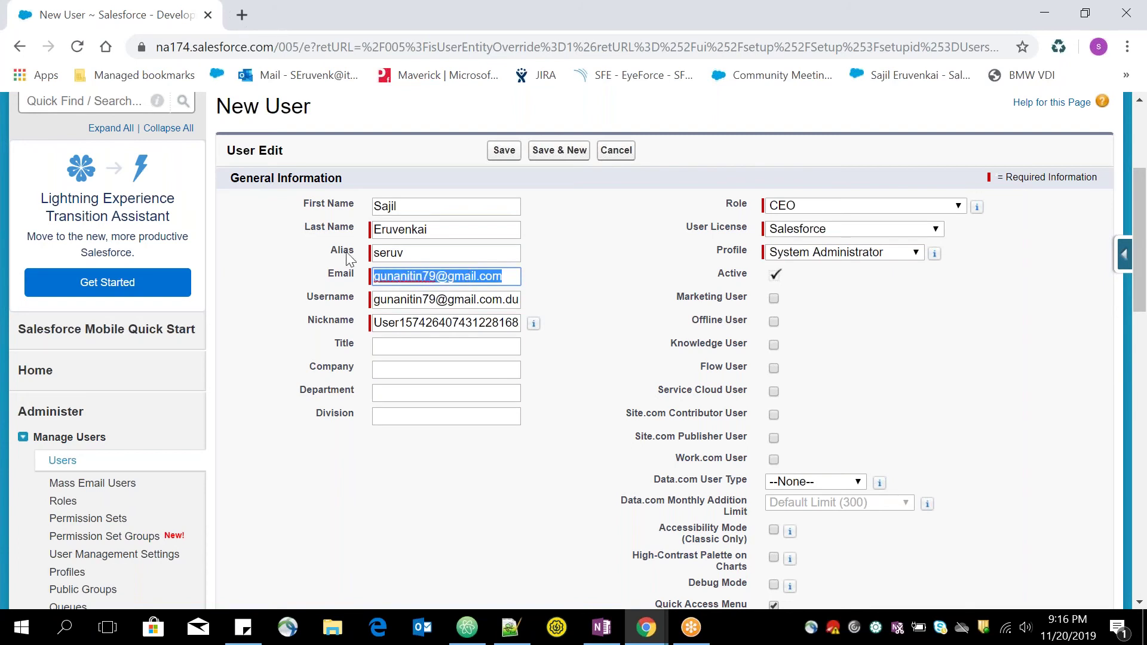
left_click(571, 310)
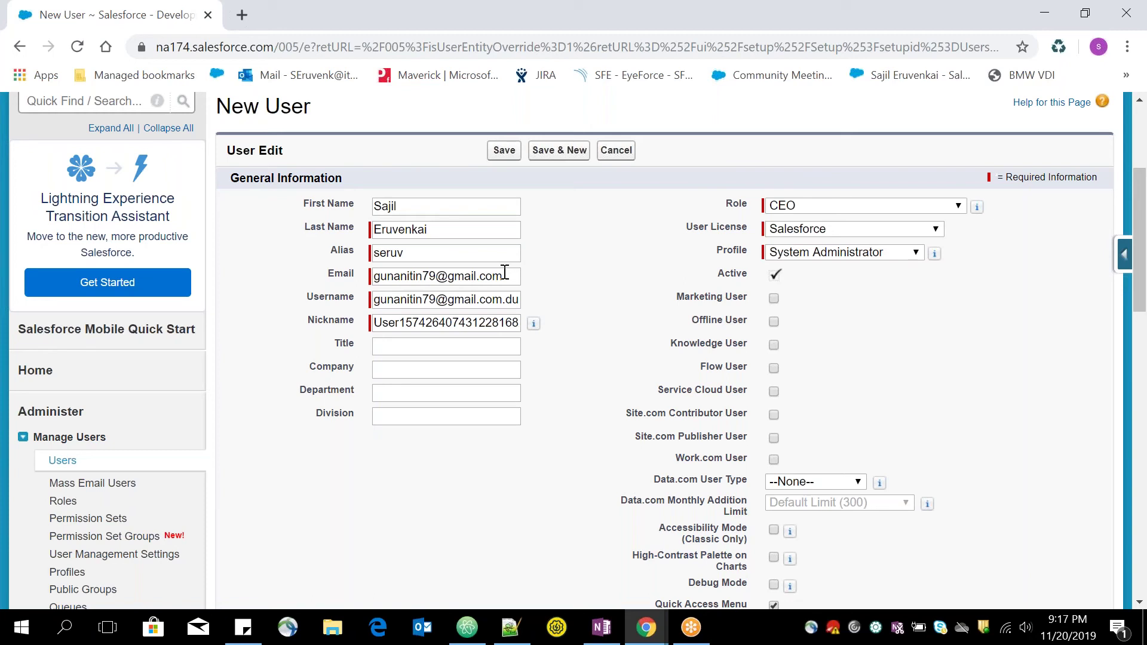
left_click(505, 276)
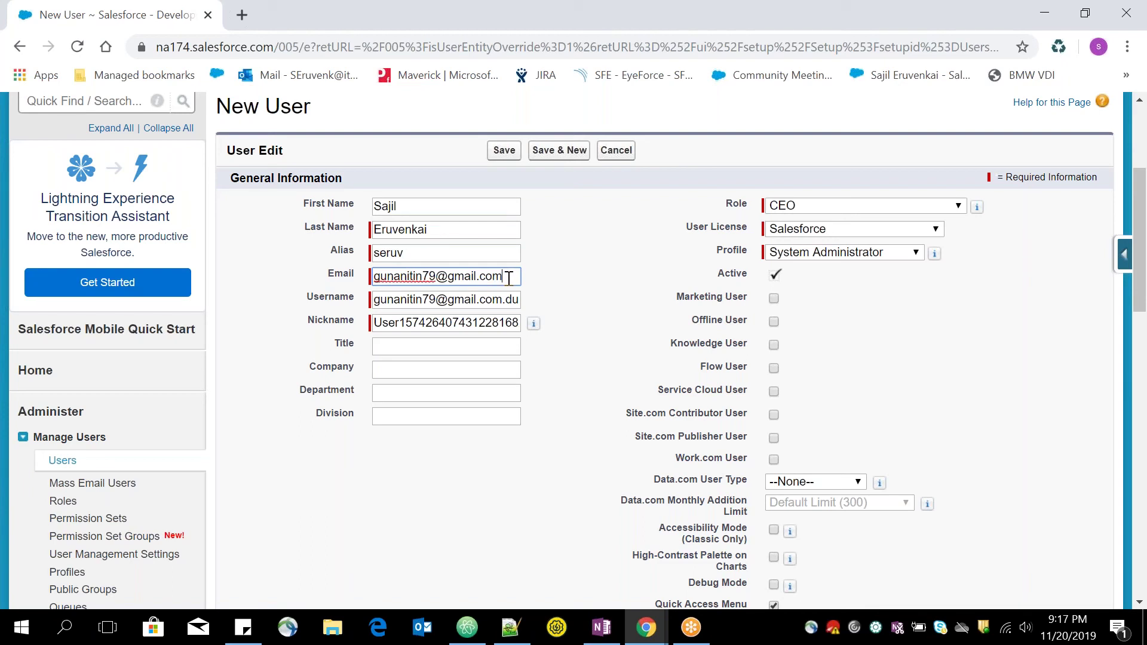
left_click(505, 300)
Replace the wrong character after .com in Username with a single period before the suffix
double_click(506, 300)
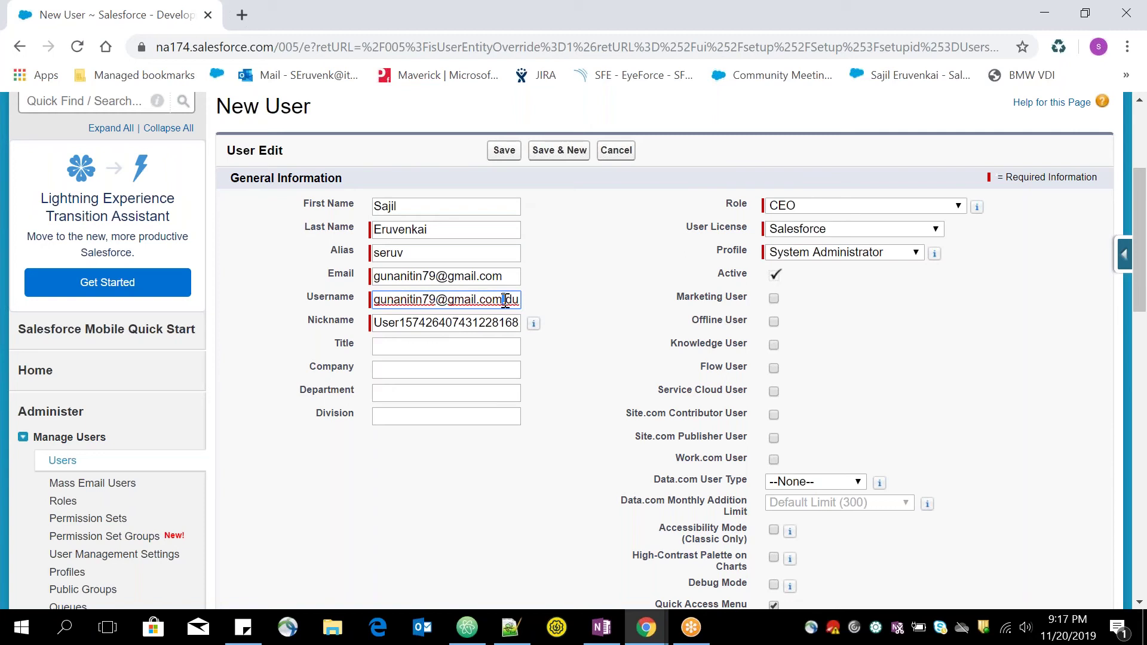
key("Right")
key("Right")
key("Right")
key("Right")
key("Right")
key("Right")
key("Right")
key("Right")
key("Right")
key("Right")
key("Right")
key("Right")
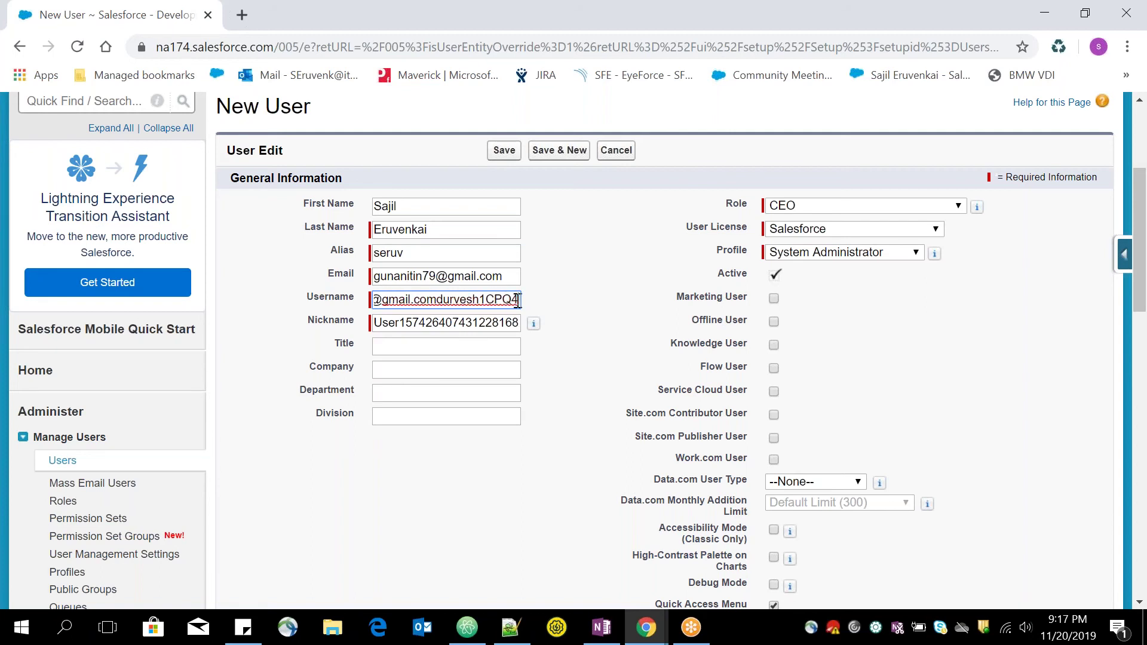
left_click(444, 299)
key("BackSpace")
type(".")
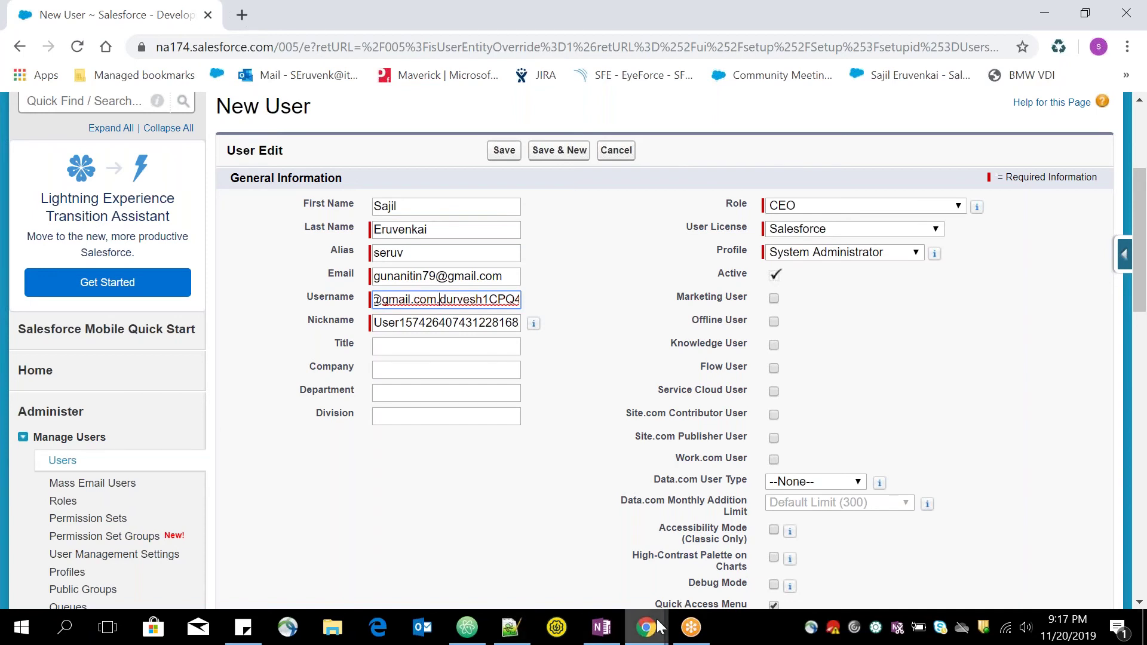
mouse_move(657, 621)
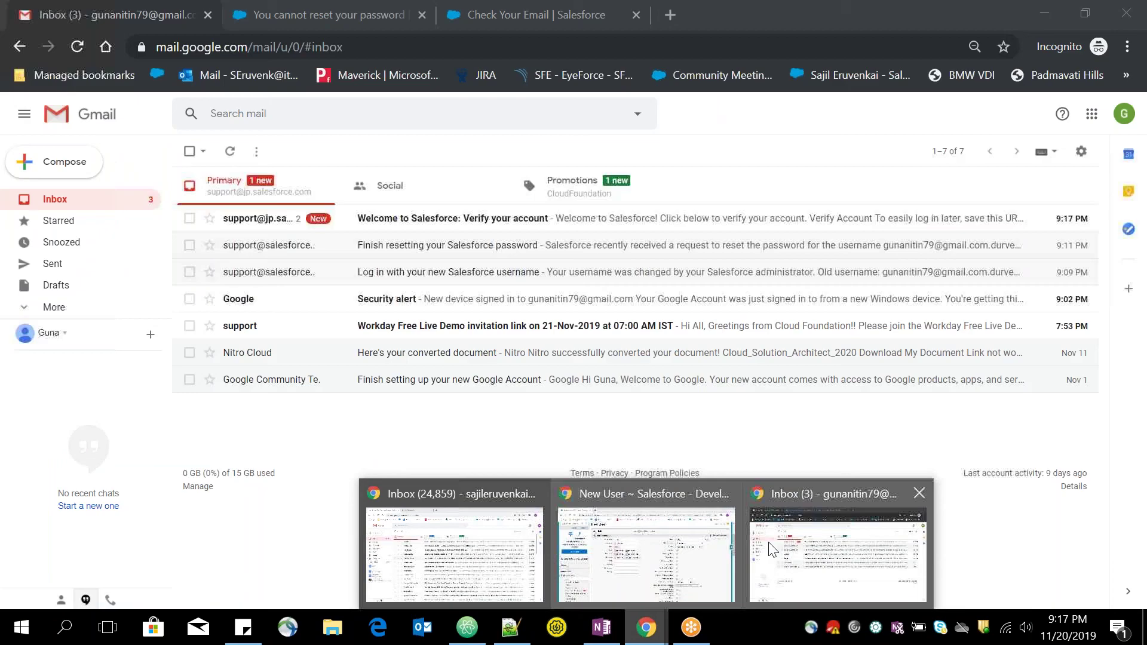
Open the 'Welcome to Salesforce: Verify your account' email in Gmail and follow Verify Account
left_click(836, 559)
left_click(485, 223)
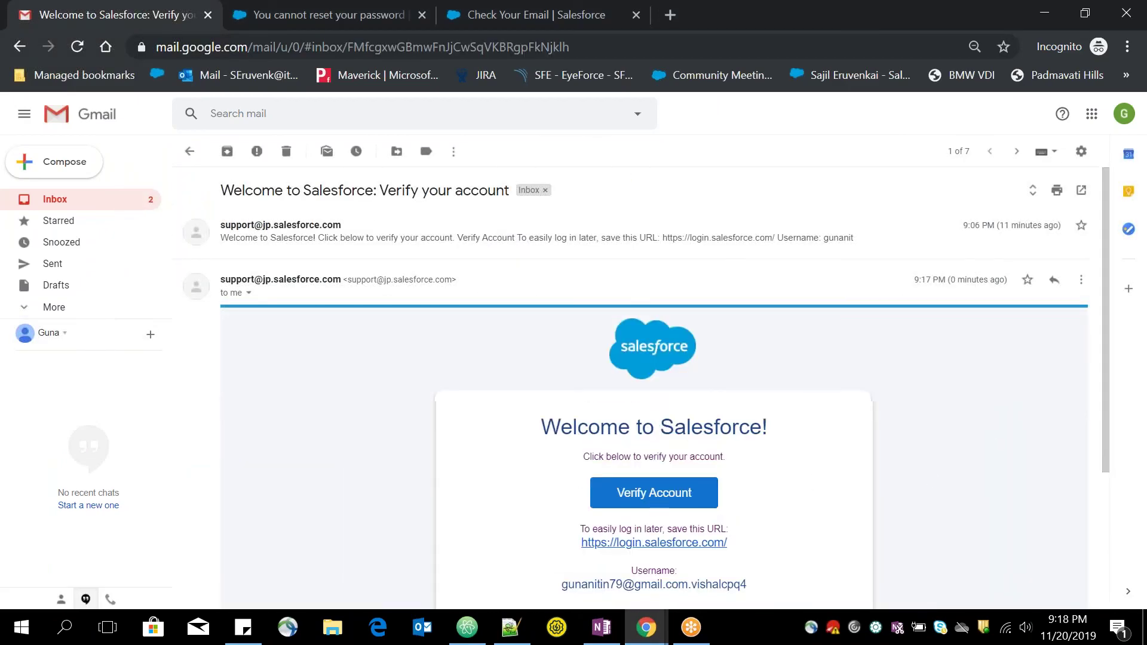
left_click(657, 496)
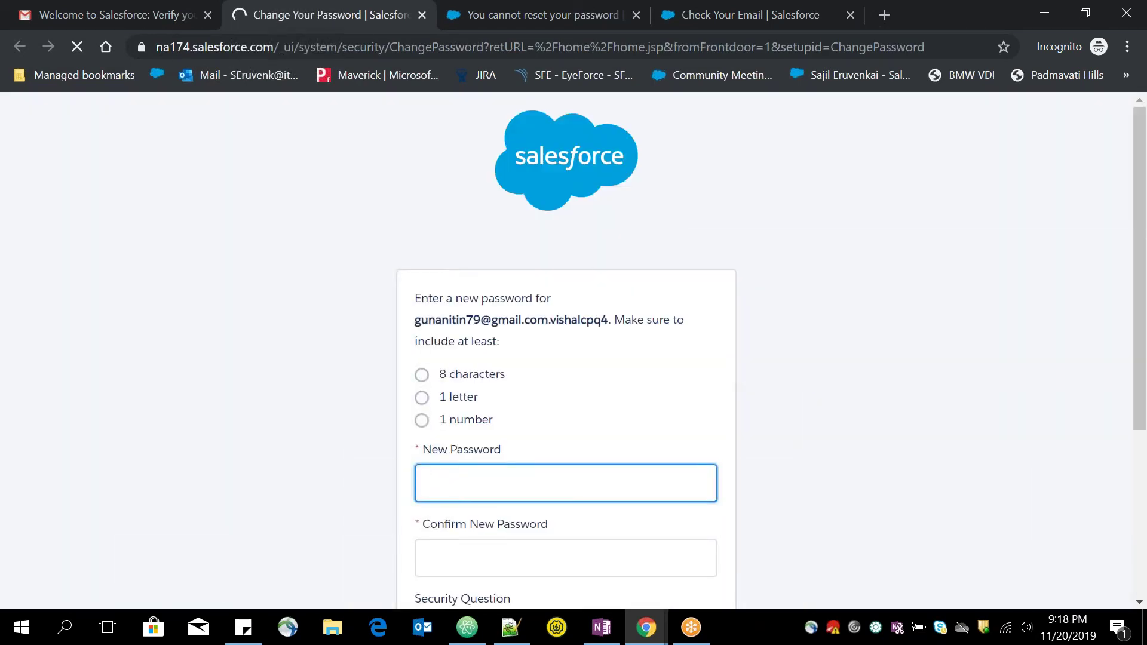
Enter and confirm the new password on the Change Your Password page
left_click_drag(608, 323, 553, 324)
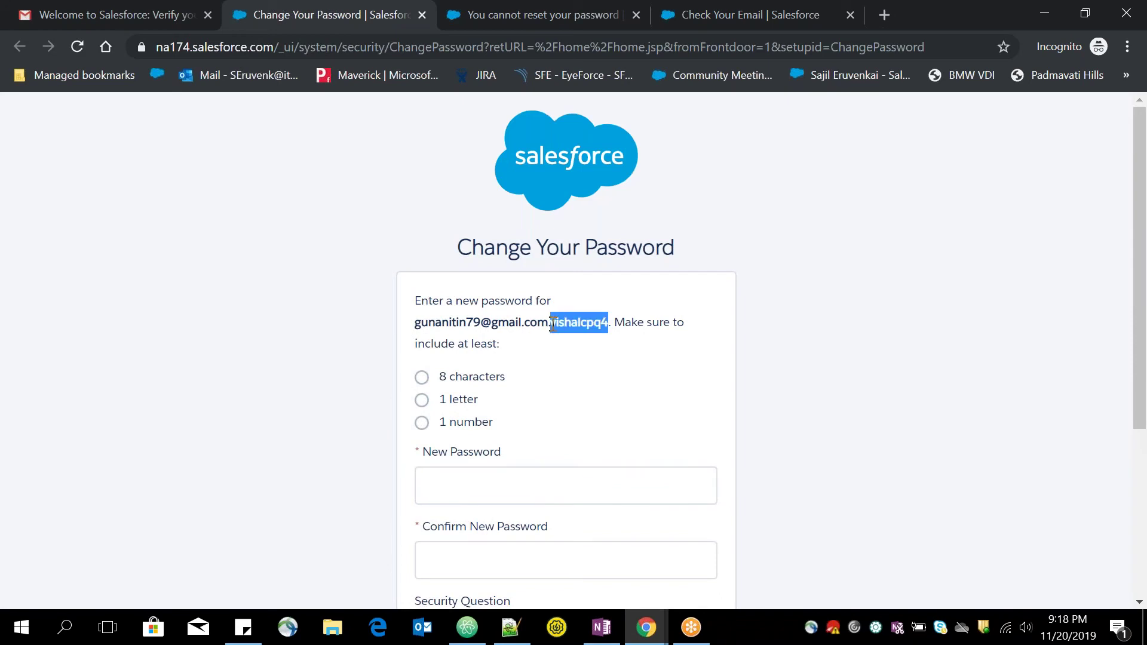
left_click(607, 467)
left_click(568, 482)
type("••••••••••")
left_click(535, 571)
type("••••••••••")
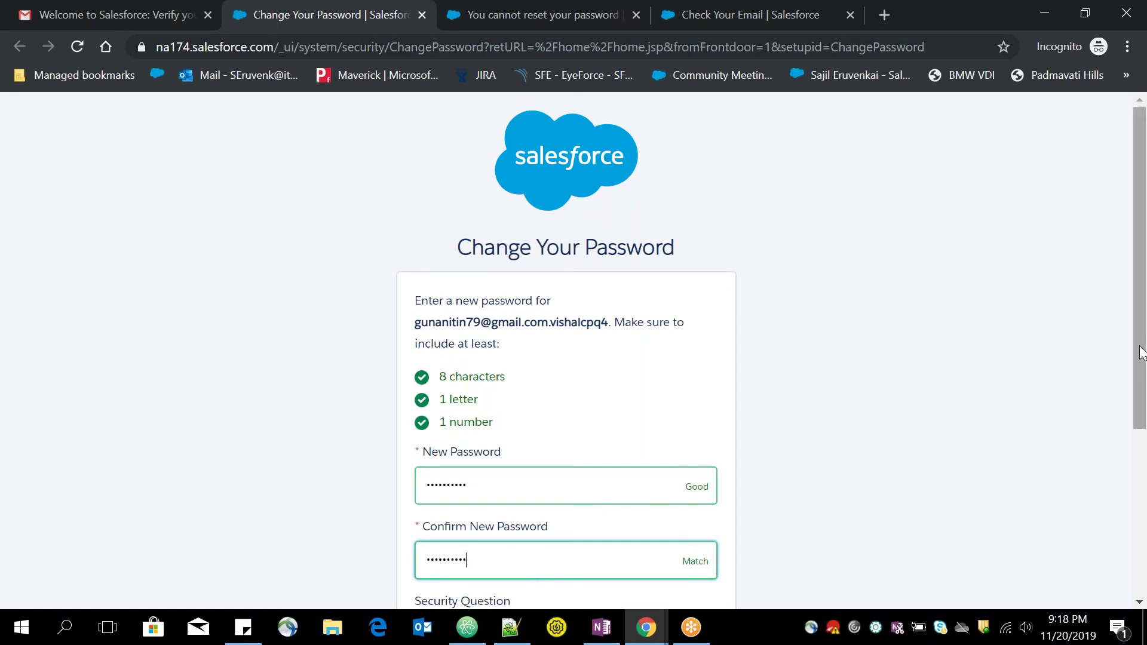
Fill in the security answer, save with Change Password, and close the Lightning Experience tab
scroll(576, 504, "down", 3)
left_click(568, 559)
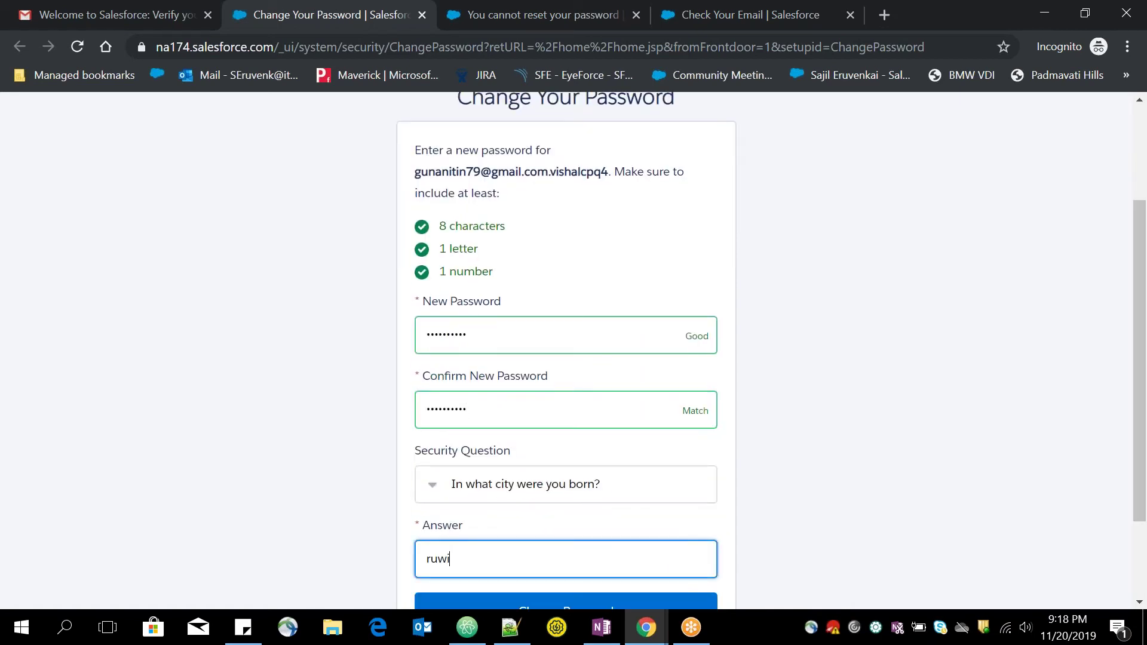
left_click(537, 600)
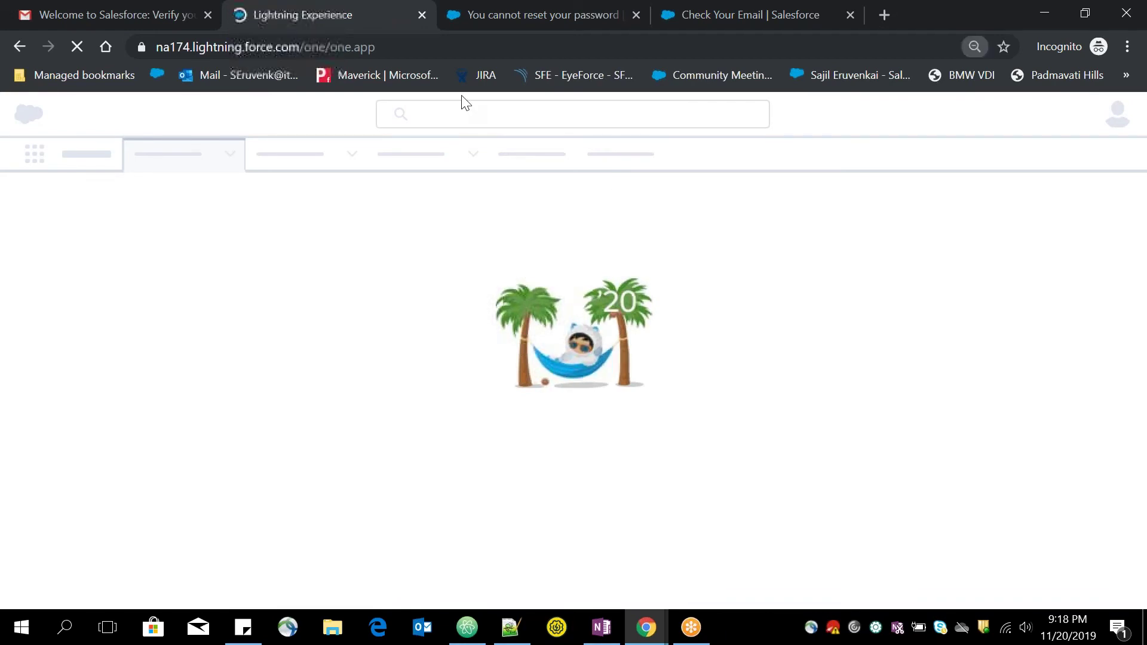
key("ctrl+minus")
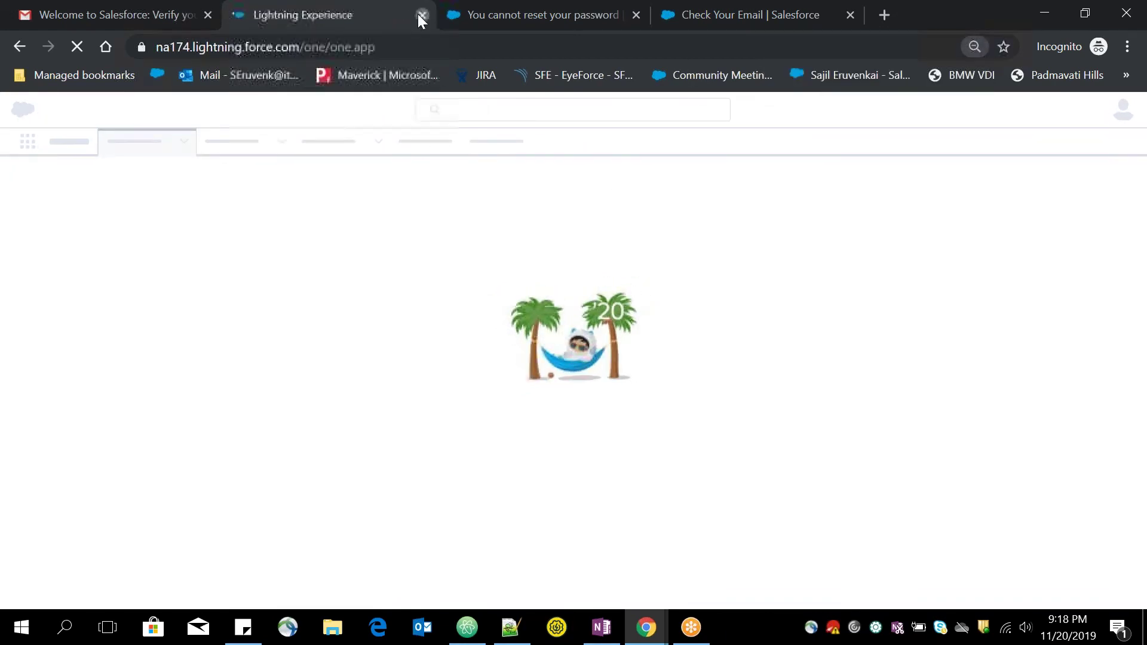
left_click(422, 16)
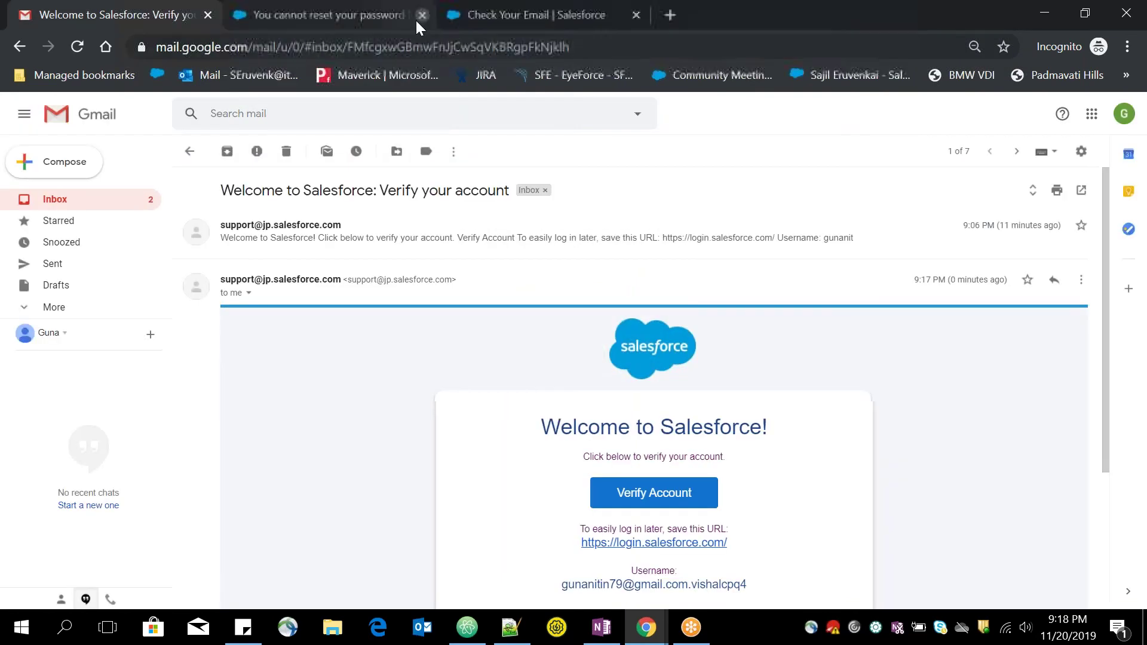
Close the tab showing the cannot-reset-password error, leaving the verification email visible
left_click(417, 19)
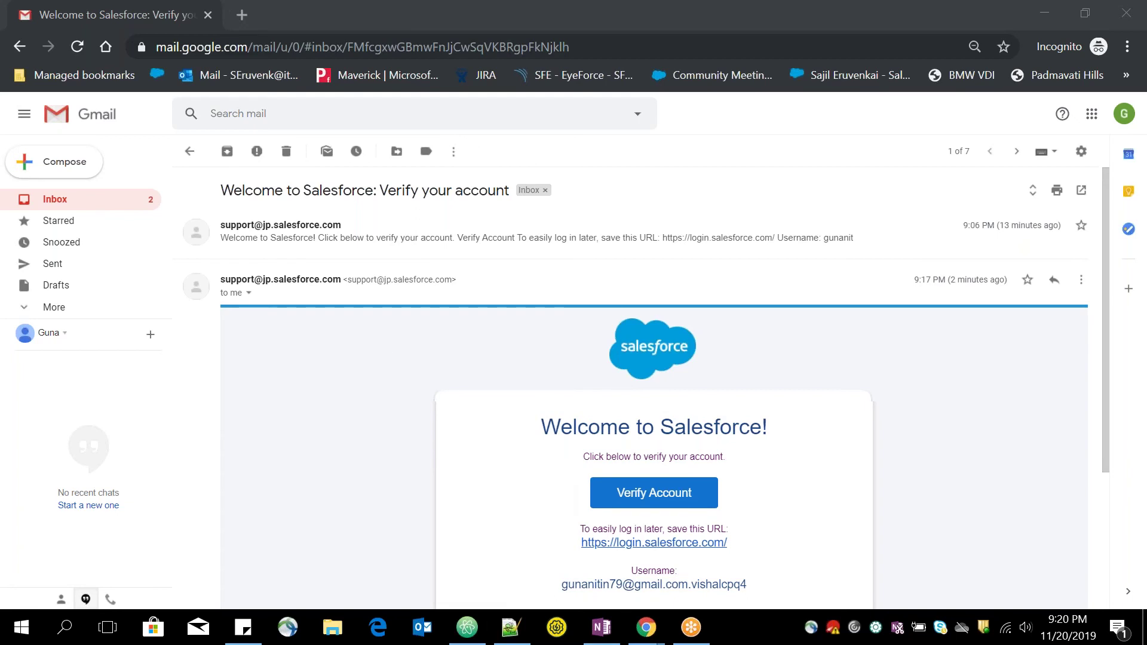
Go back to the Gmail inbox list, then return to the Salesforce New User form window
left_click(624, 174)
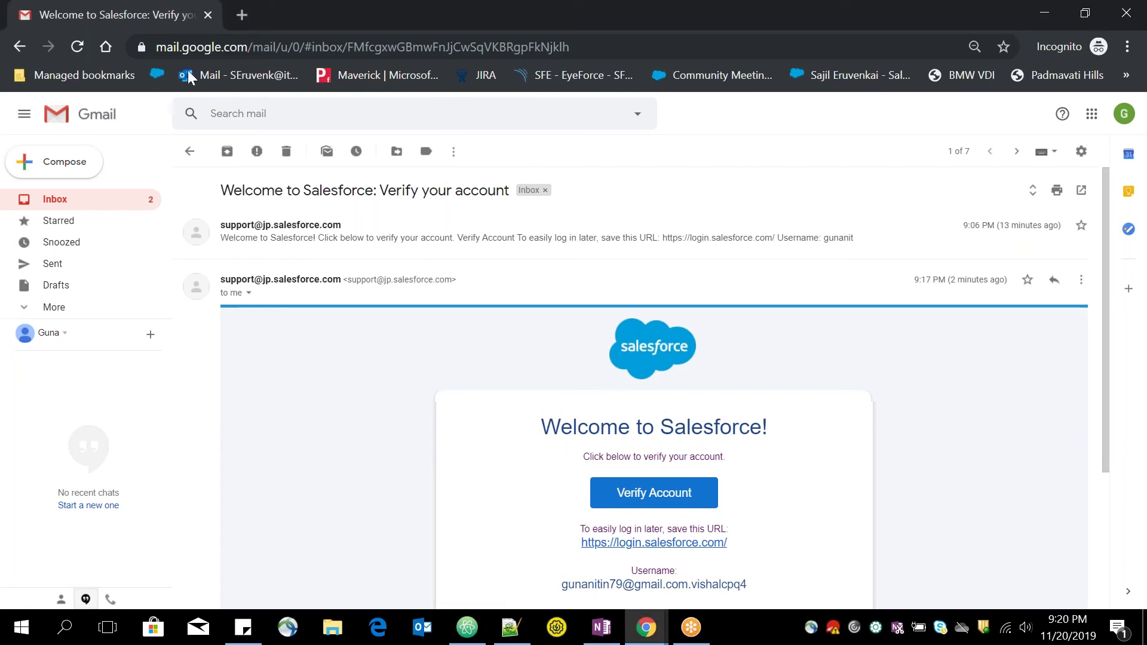
left_click(87, 202)
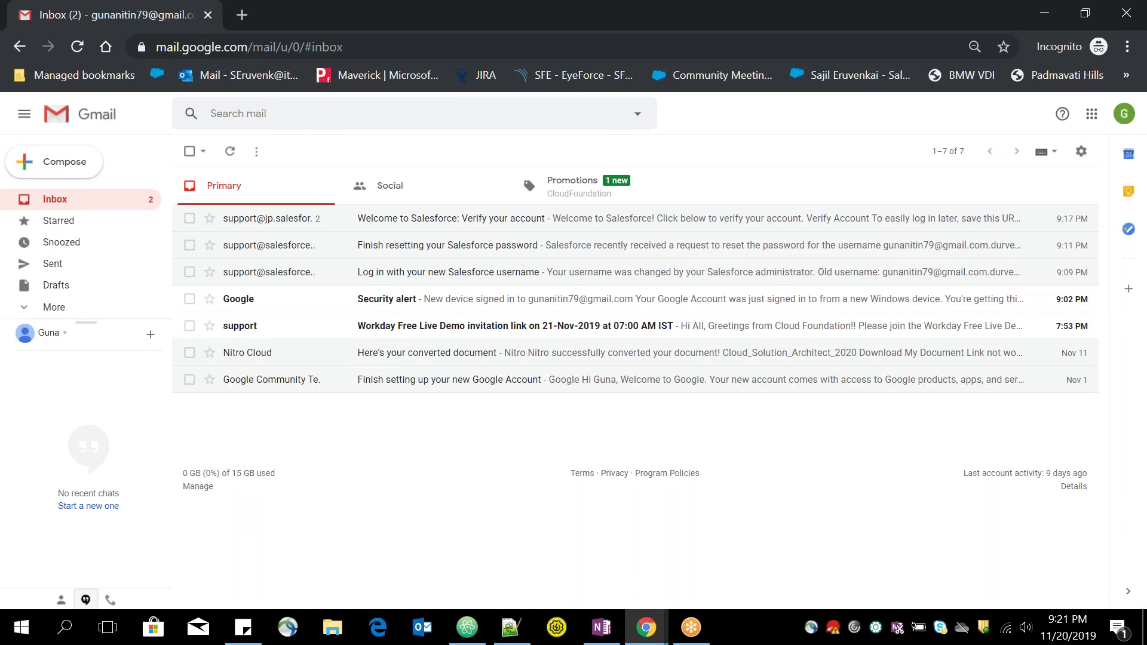
key("alt+Tab")
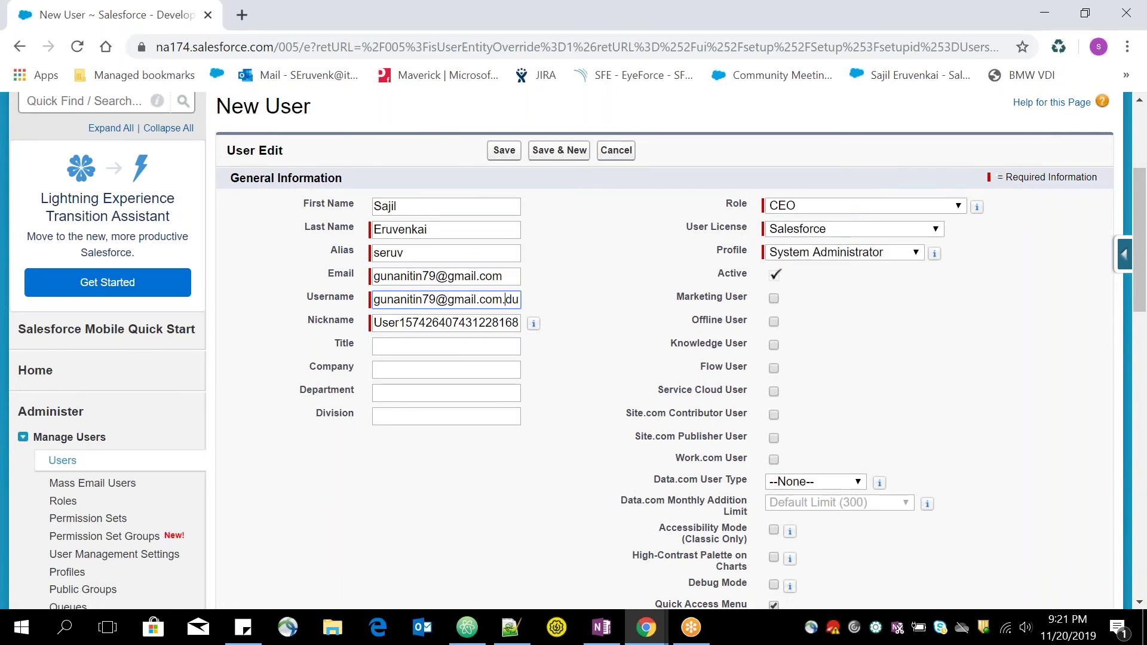
left_click(504, 299)
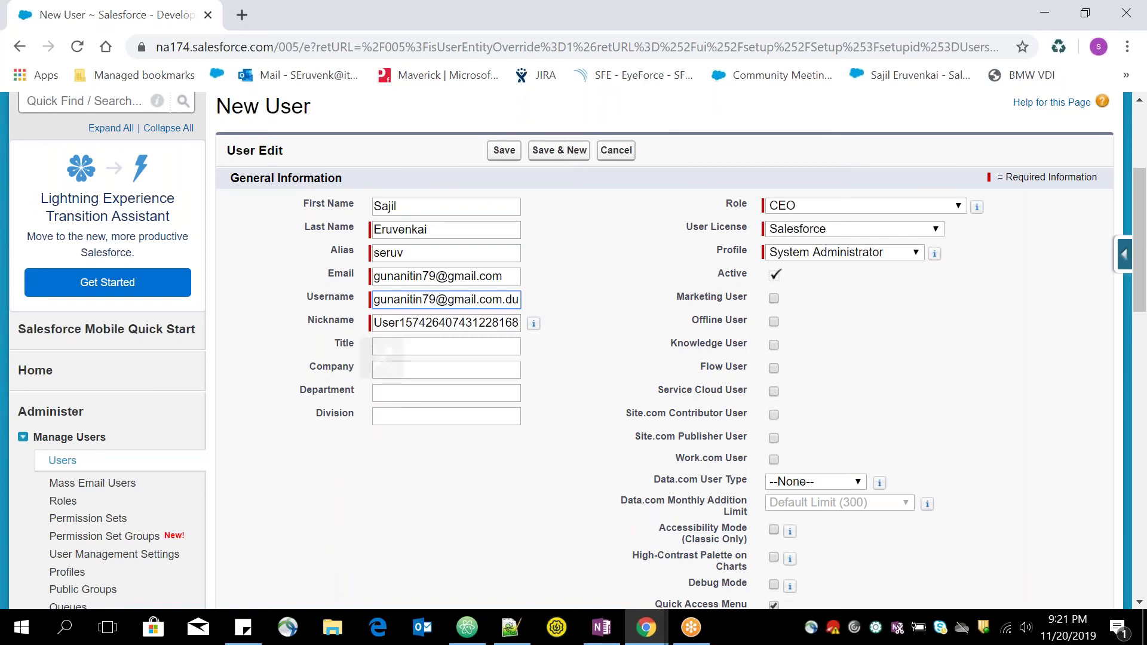
left_click_drag(506, 300, 500, 302)
left_click(397, 281)
left_click(401, 304)
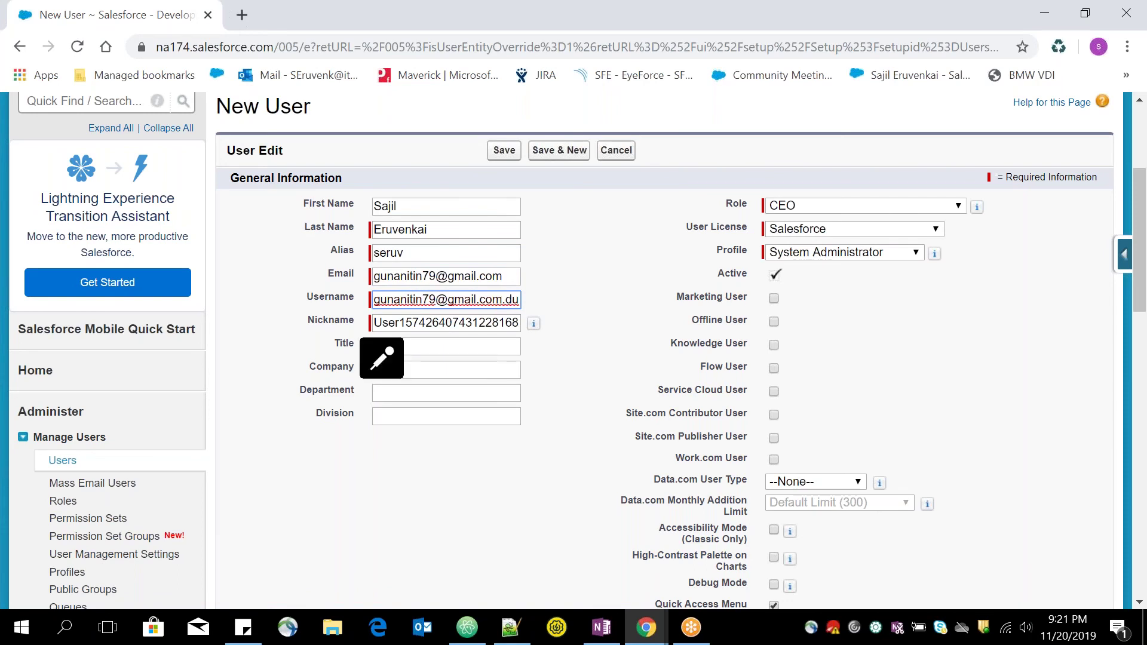
left_click(507, 276)
left_click_drag(507, 276, 364, 281)
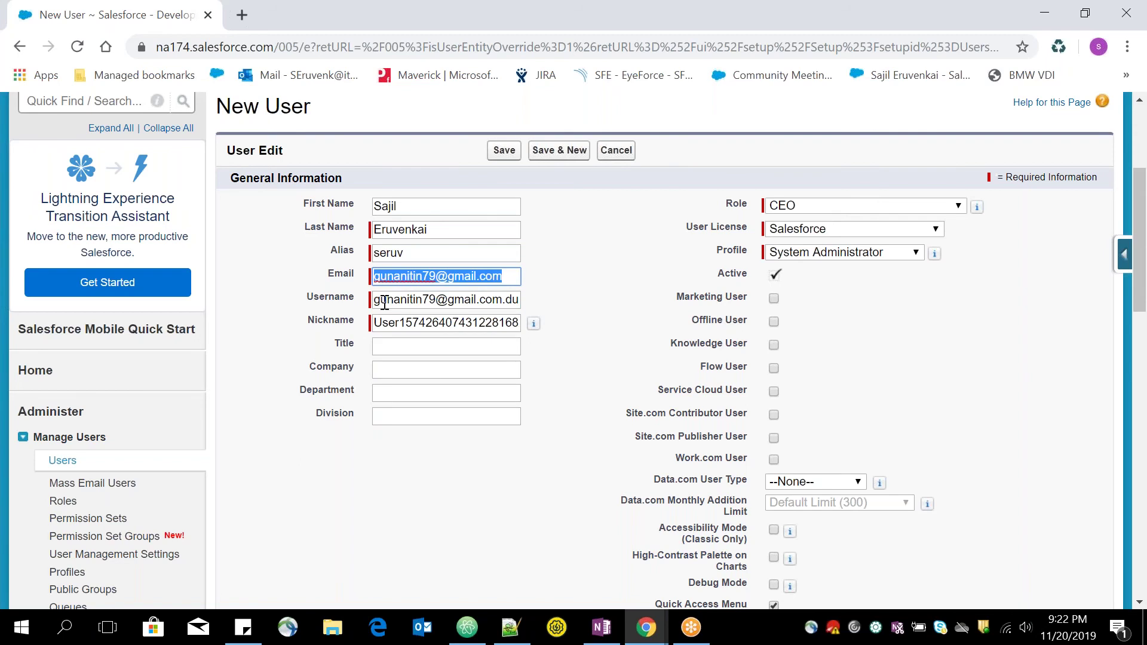
left_click_drag(380, 302, 507, 303)
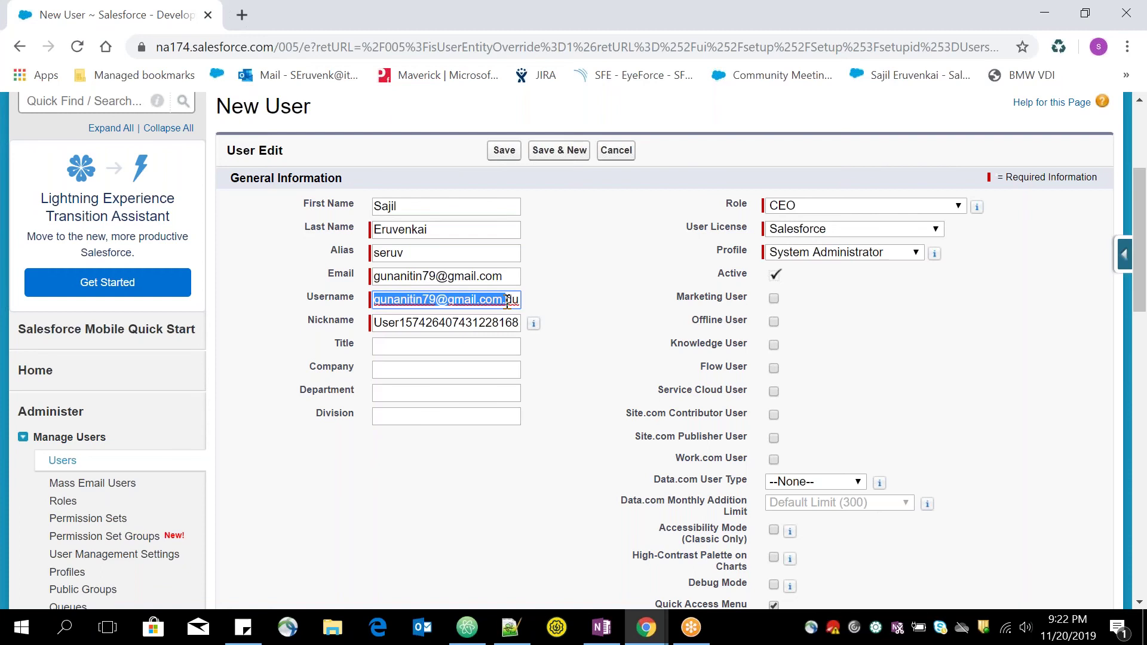
left_click(378, 548)
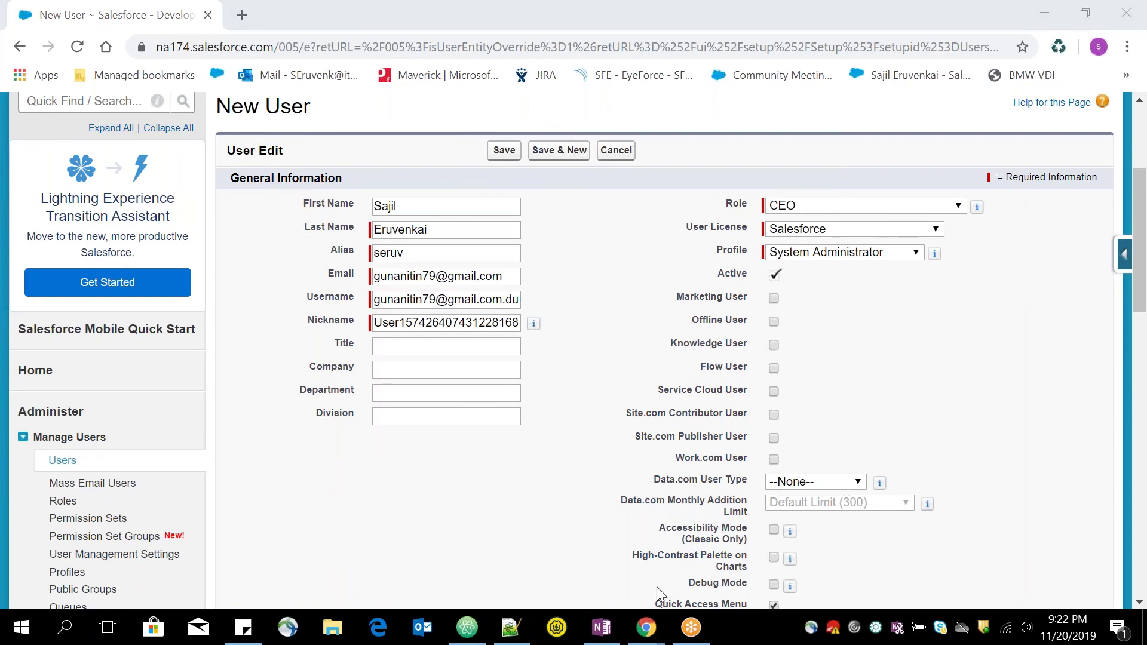
mouse_move(653, 642)
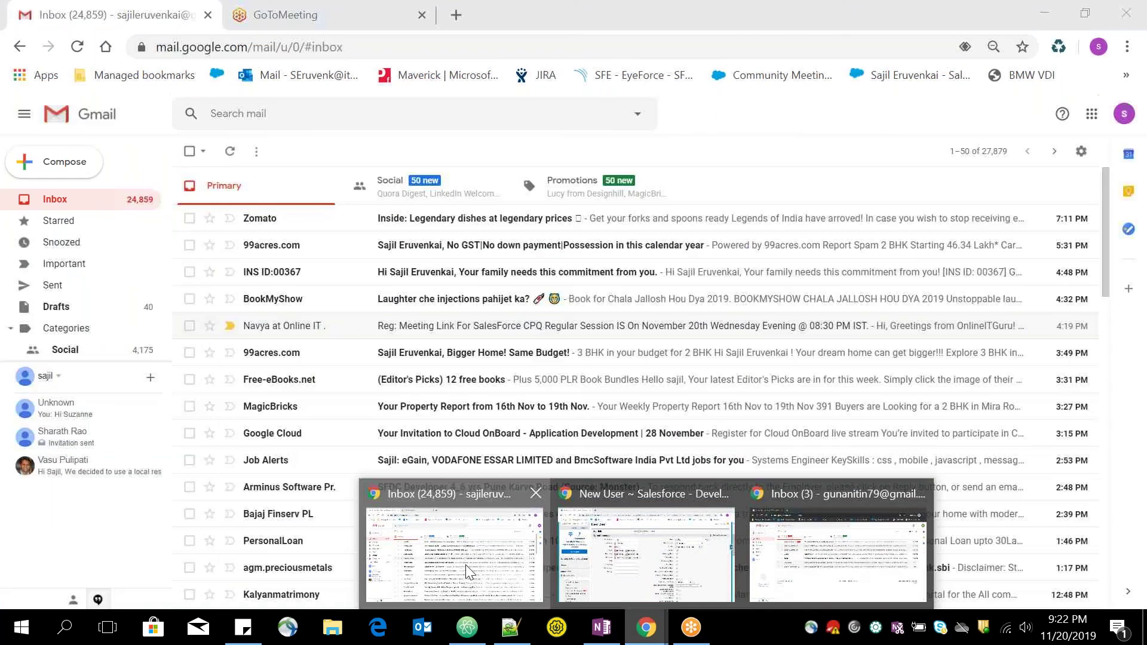
In incognito Gmail, open the 'Welcome to Salesforce: Verify your account' email and follow Verify Account
left_click(465, 564)
mouse_move(663, 634)
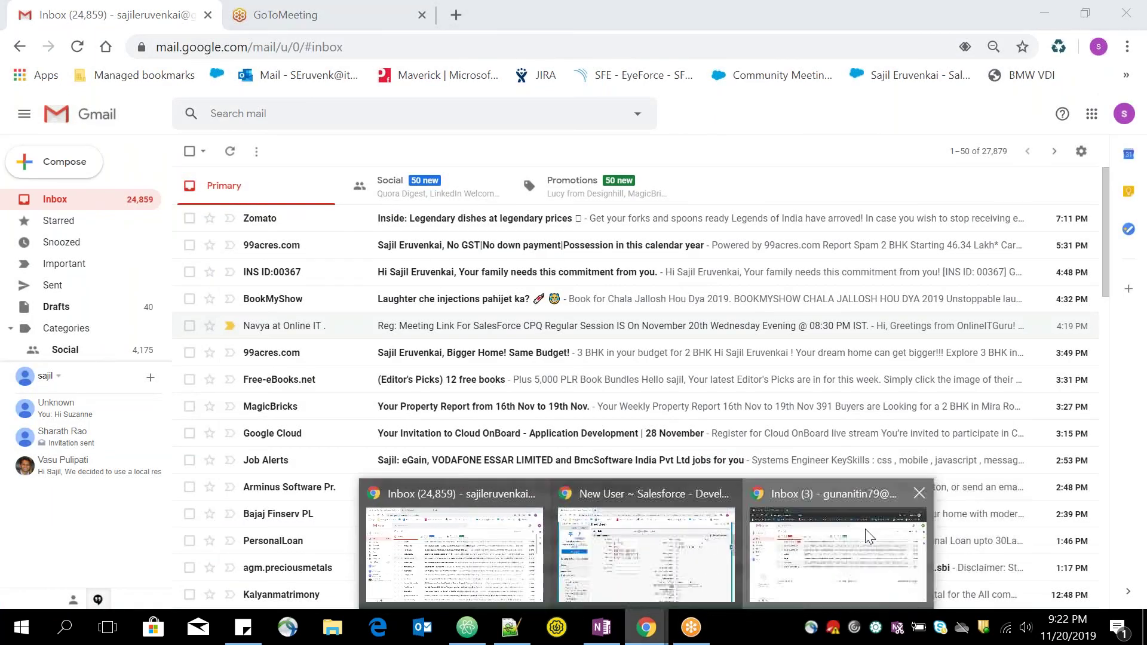
left_click(865, 528)
left_click(436, 231)
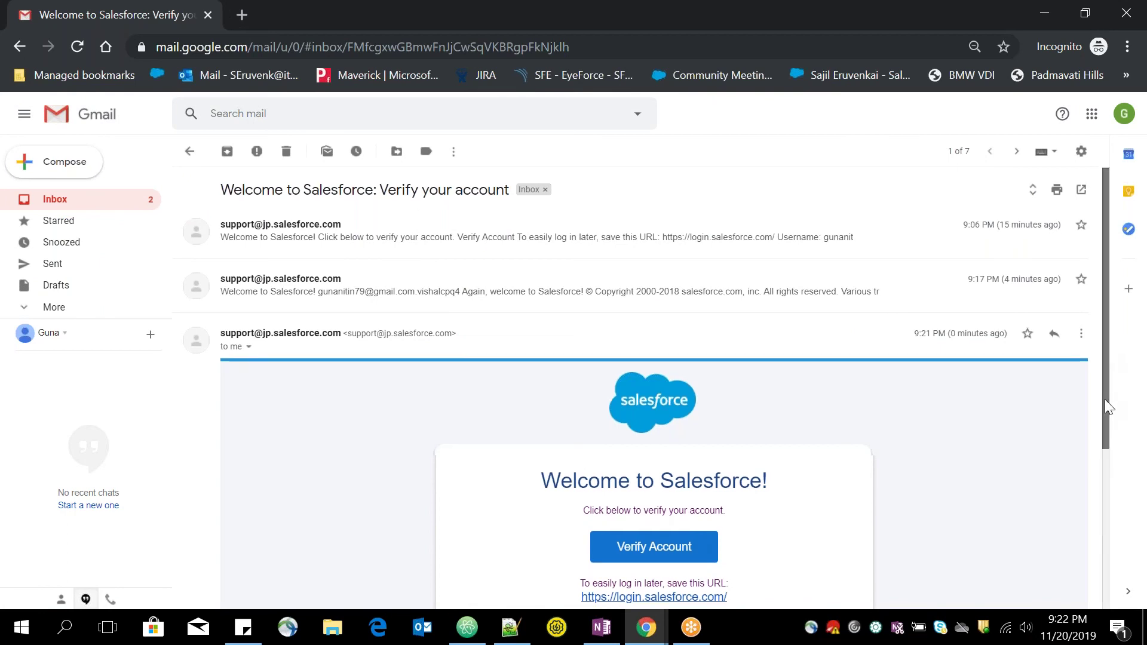
scroll(1105, 399, "down", 1)
left_click(654, 473)
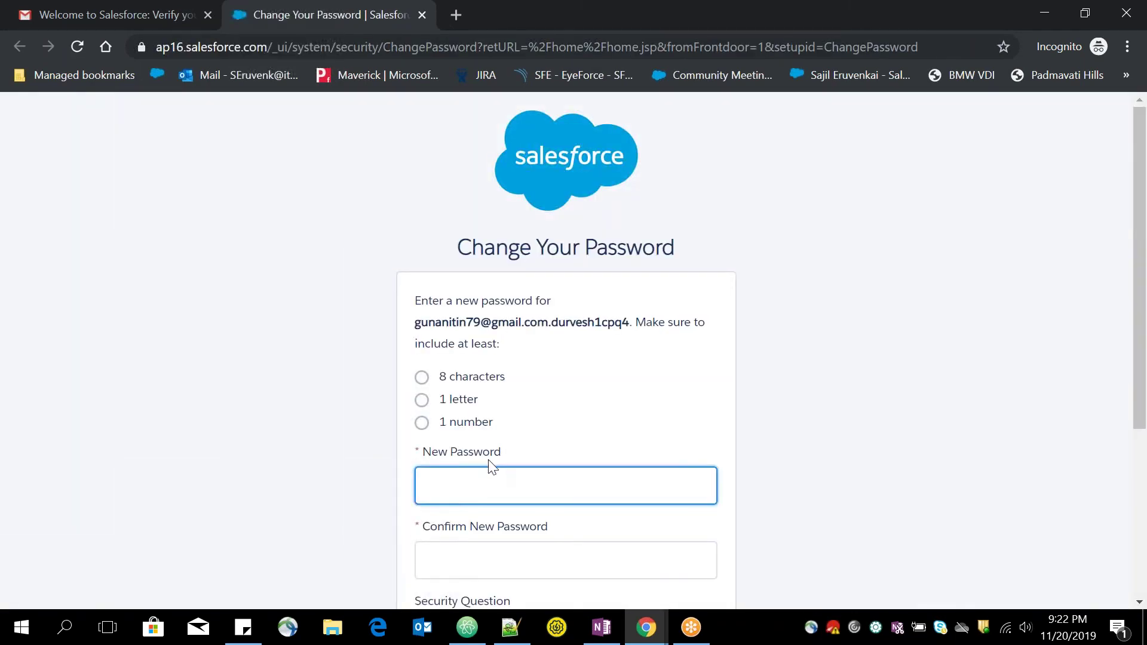
Copy the username suffix from the page and use it as the new and confirmed password
left_click_drag(630, 322, 555, 323)
key("ctrl+c")
left_click(478, 482)
key("ctrl+v")
left_click(475, 553)
key("ctrl+v")
Enter the security question answer and submit the password change
scroll(1135, 426, "down", 1)
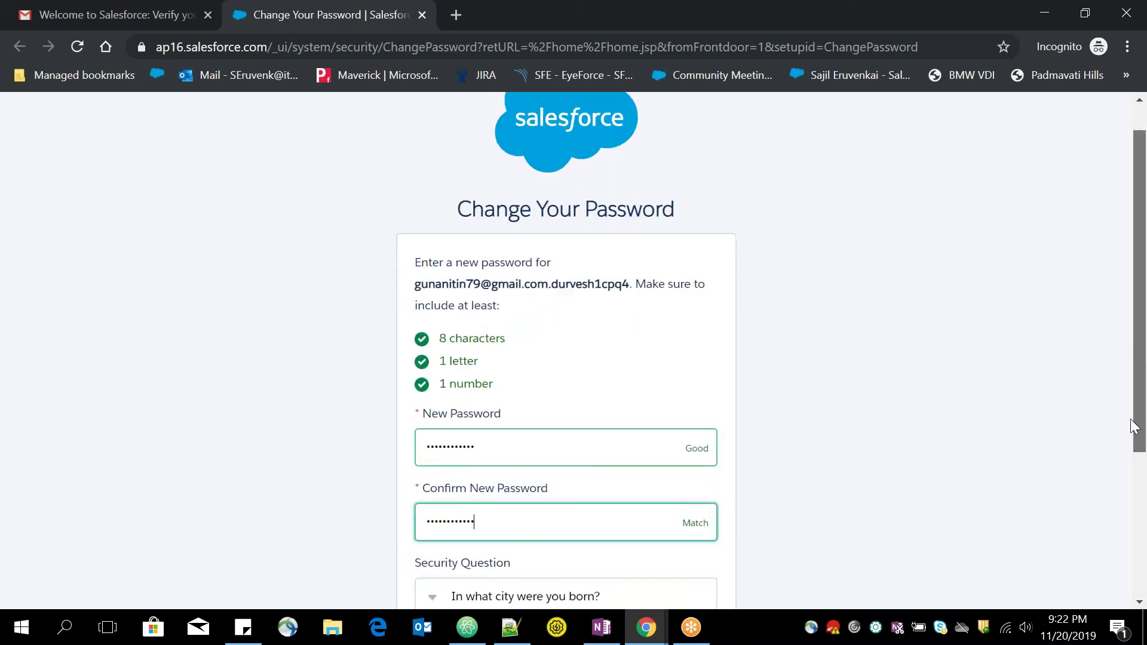
scroll(1135, 426, "down", 3)
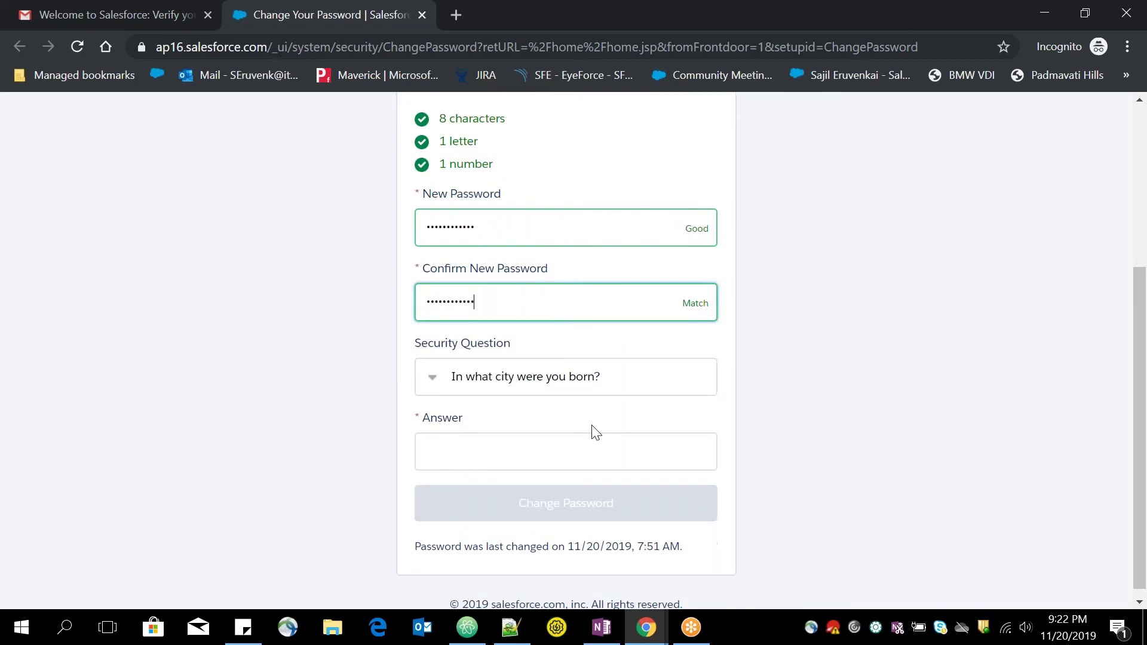
left_click(516, 437)
key("Tab")
key("Return")
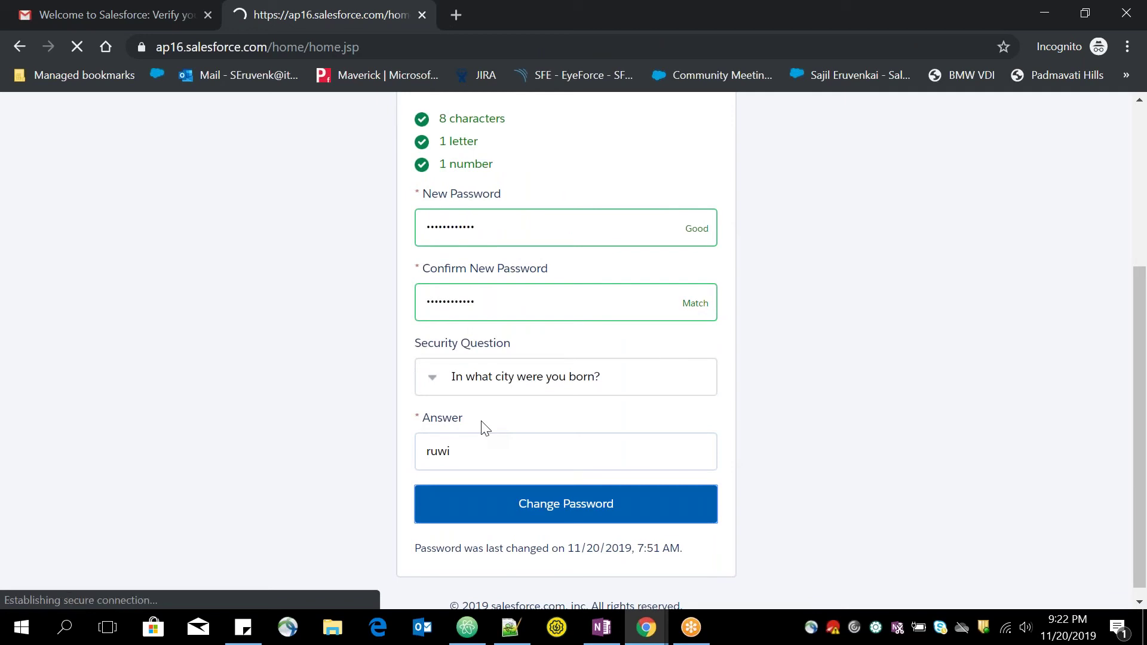
Return to the New User form and select the user's Email address
key("alt+Tab")
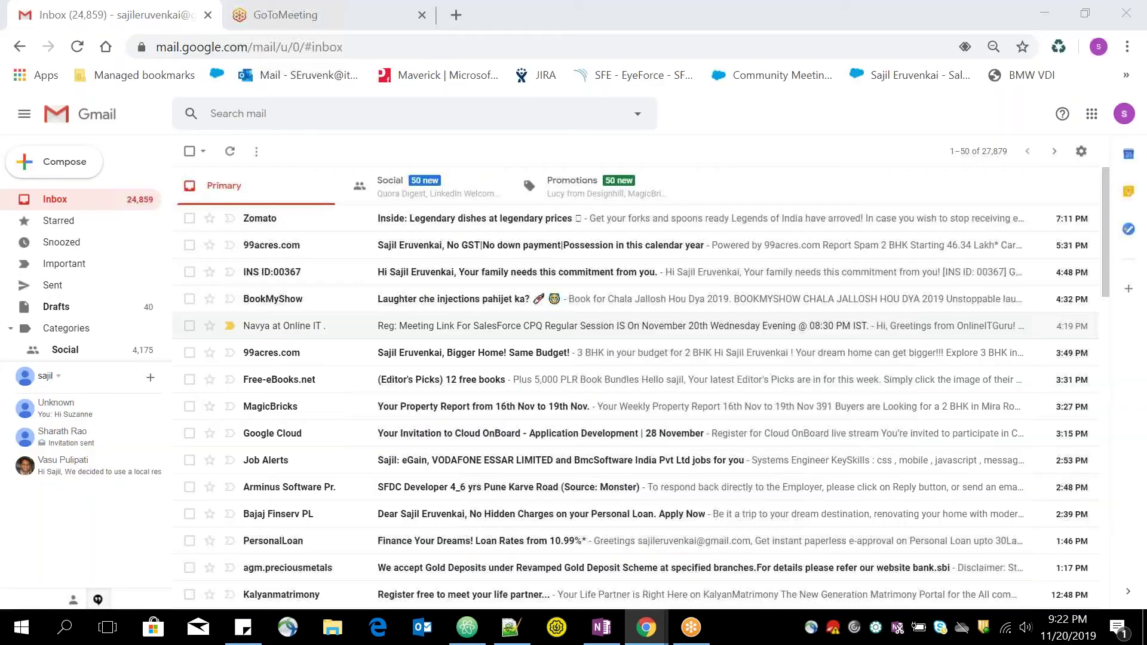
key("alt+Tab")
key("alt+Tab")
left_click_drag(506, 275, 385, 276)
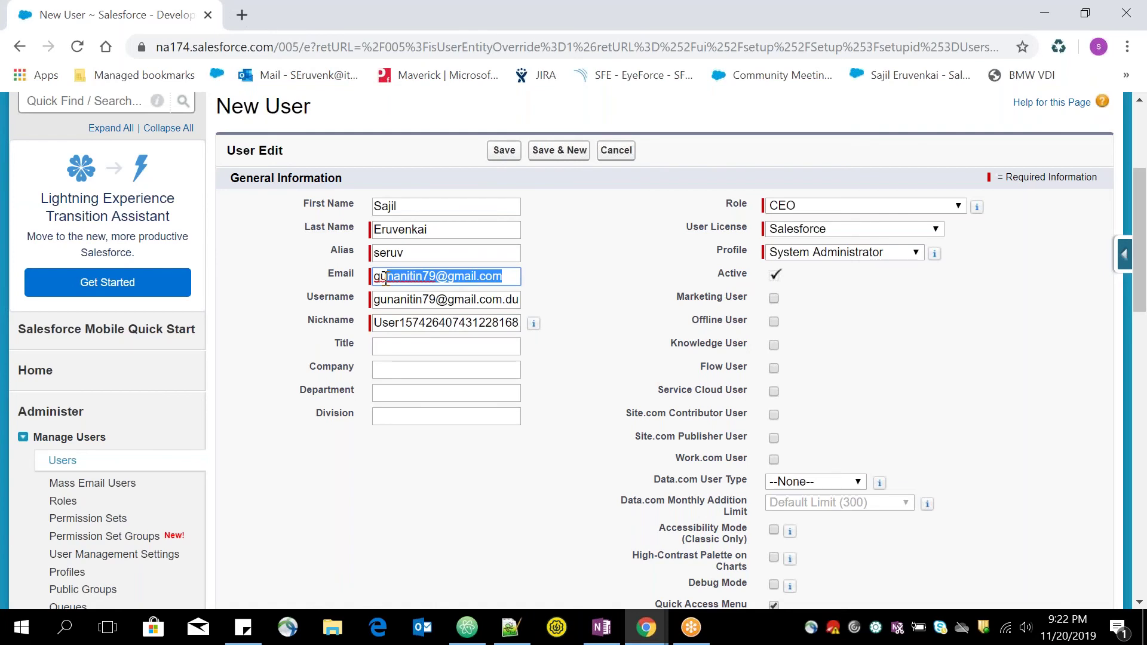
left_click(447, 282)
left_click_drag(507, 276, 374, 276)
Replace the Username's old suffix after gmail.com with a new suffix
triple_click(384, 305)
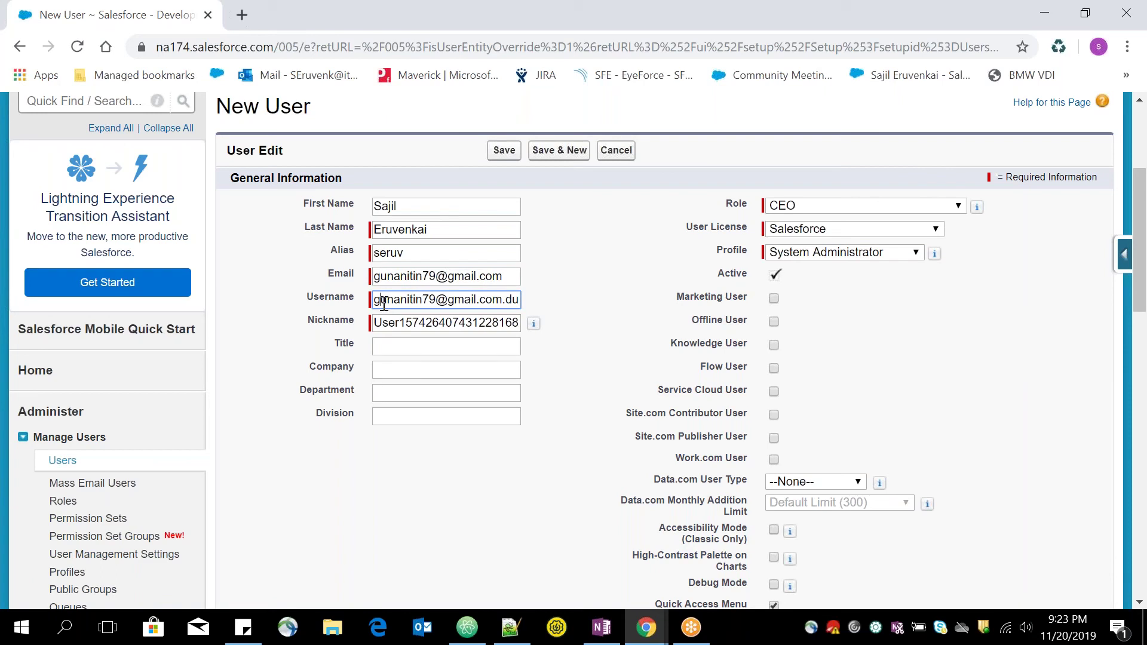
left_click(406, 303)
left_click(505, 302)
key("shift+End")
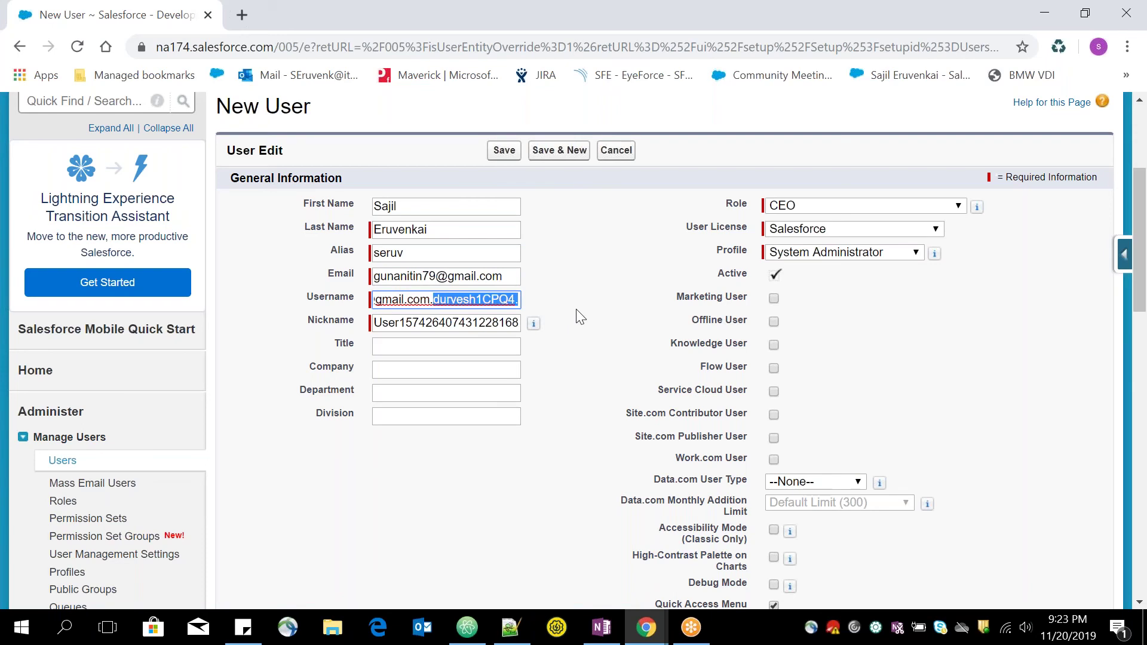
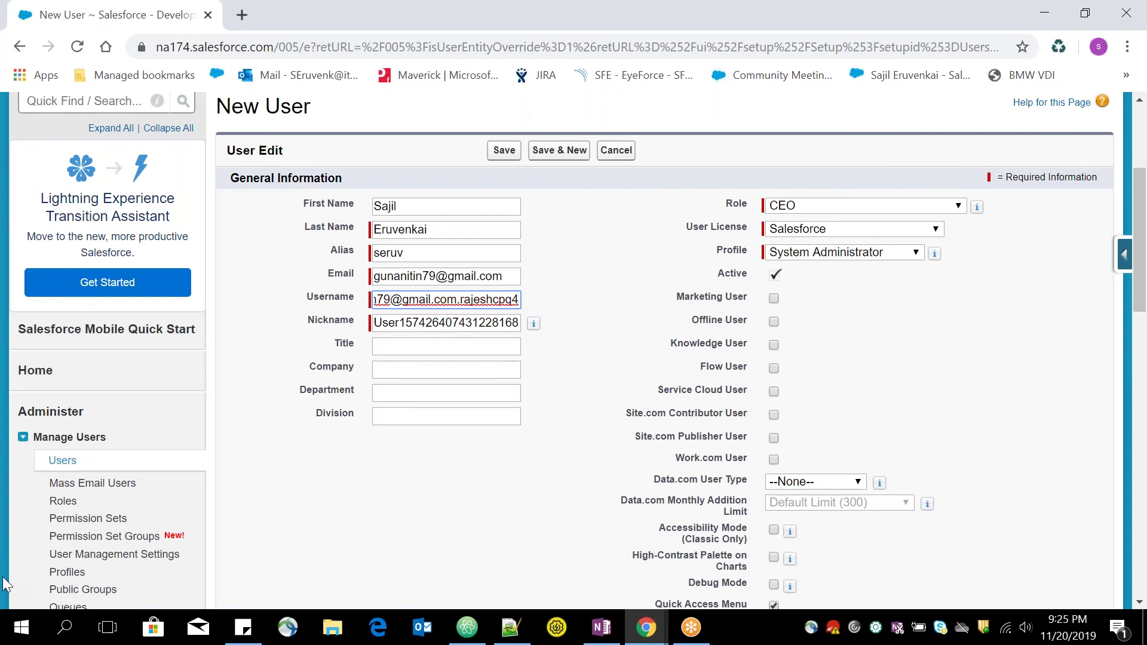
Launch Excel 2013 from Windows Search and create a blank workbook, Book1
left_click(67, 638)
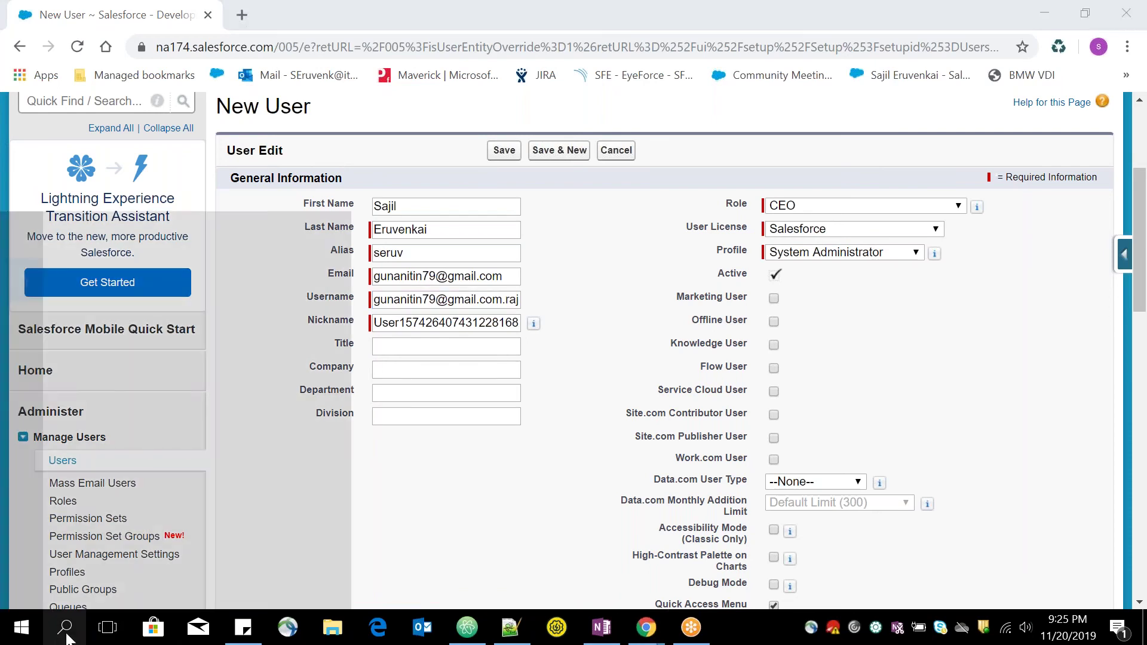
type("excel")
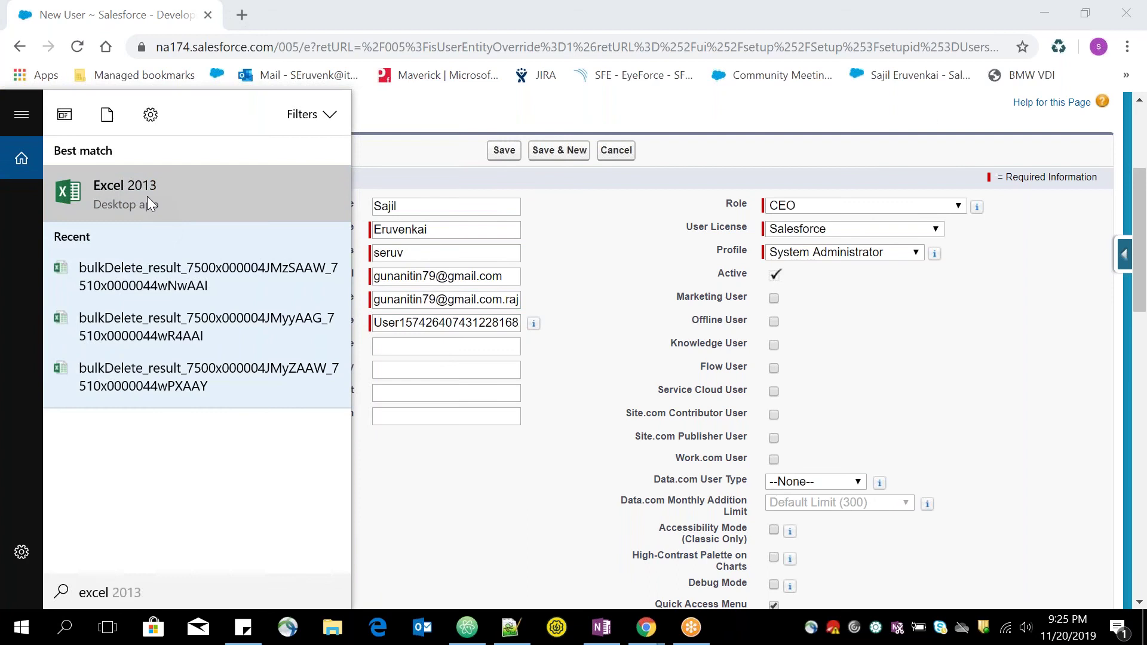
left_click(147, 196)
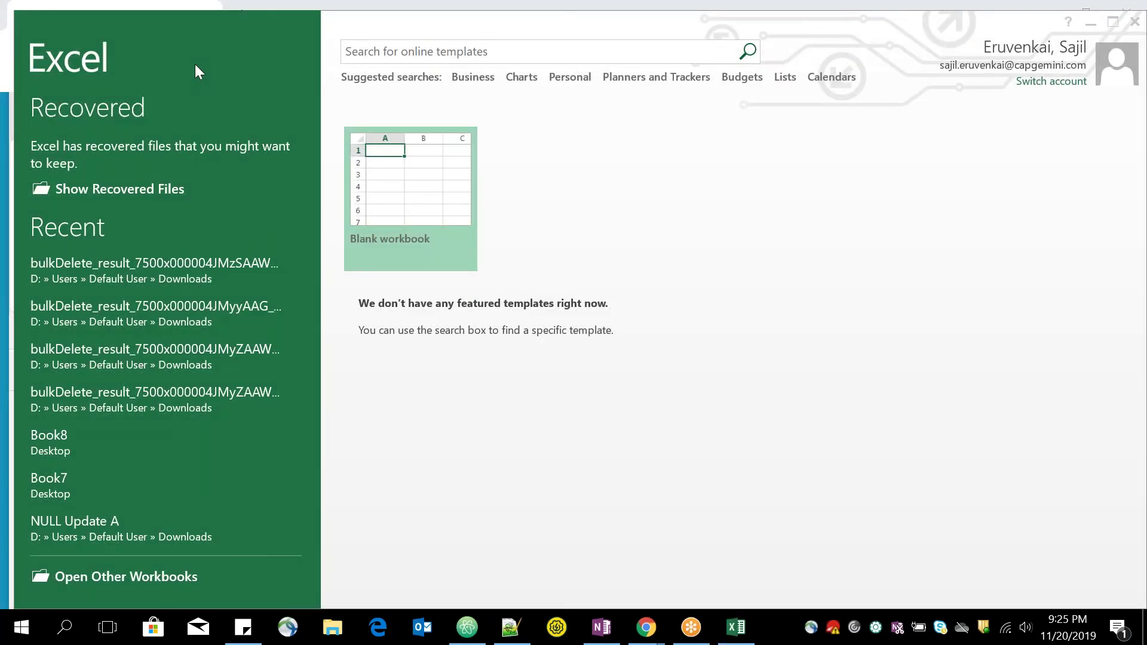
left_click(441, 205)
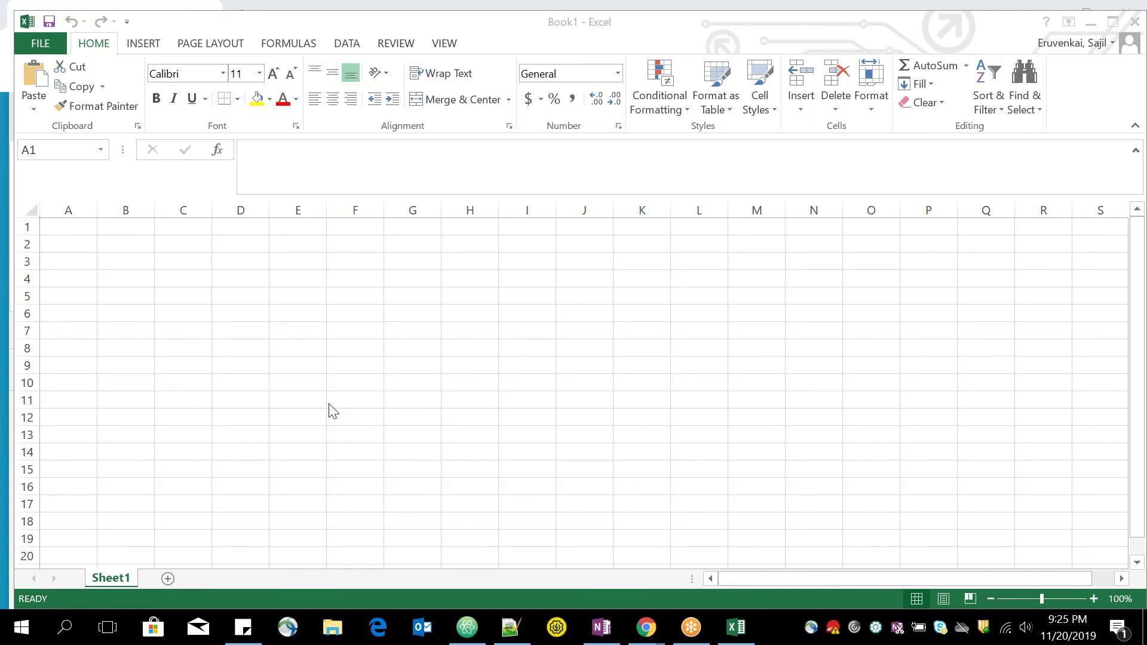
Refresh the incognito Gmail inbox to check for new Salesforce mail, then return to the New User form
mouse_move(641, 643)
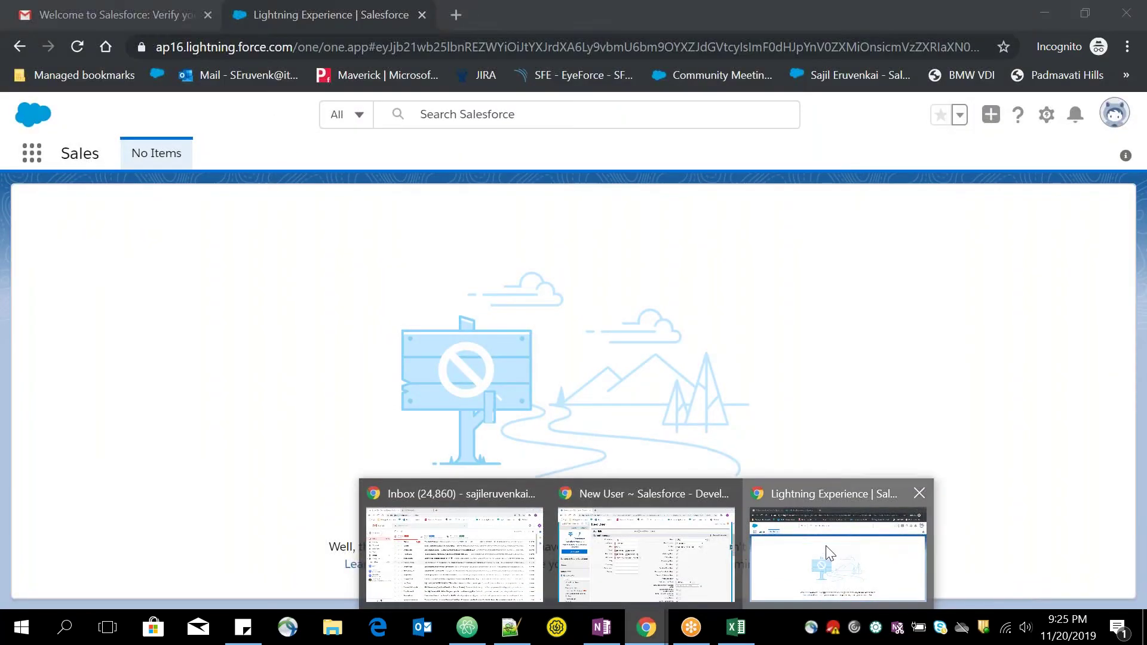
left_click(825, 550)
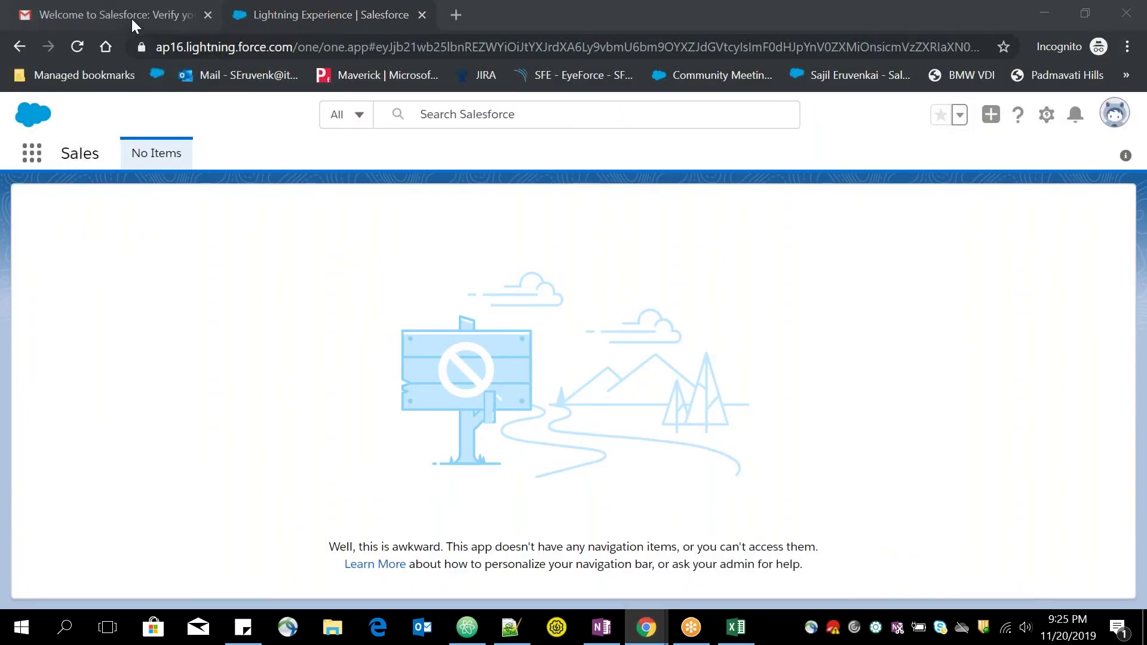
left_click(131, 17)
left_click(87, 199)
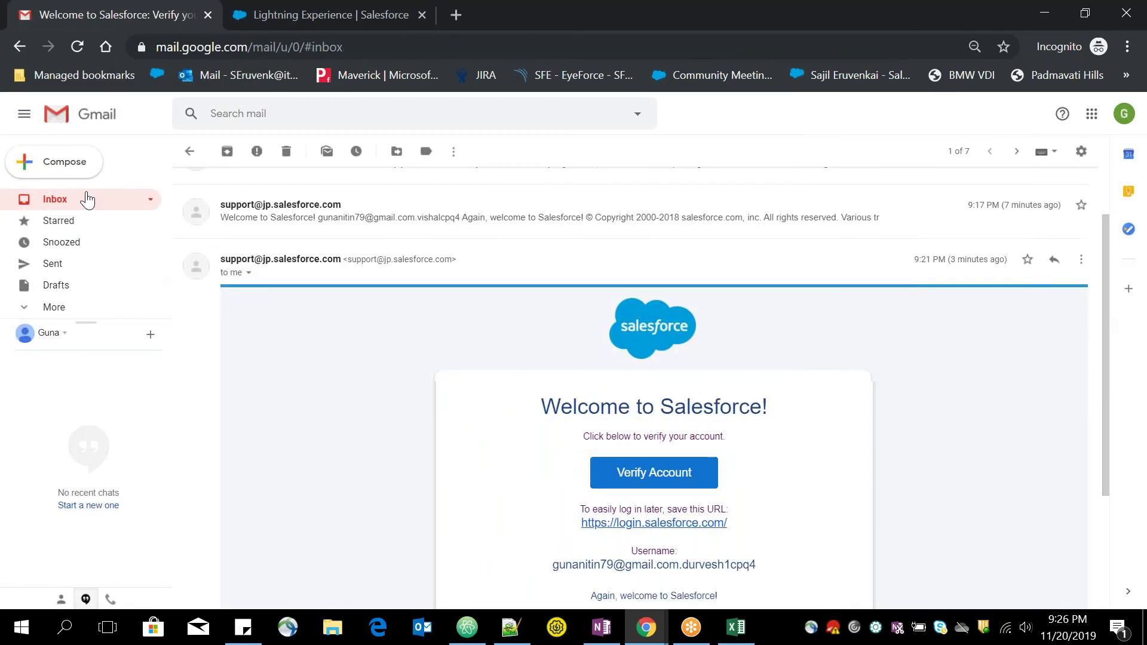
left_click(257, 151)
left_click(238, 160)
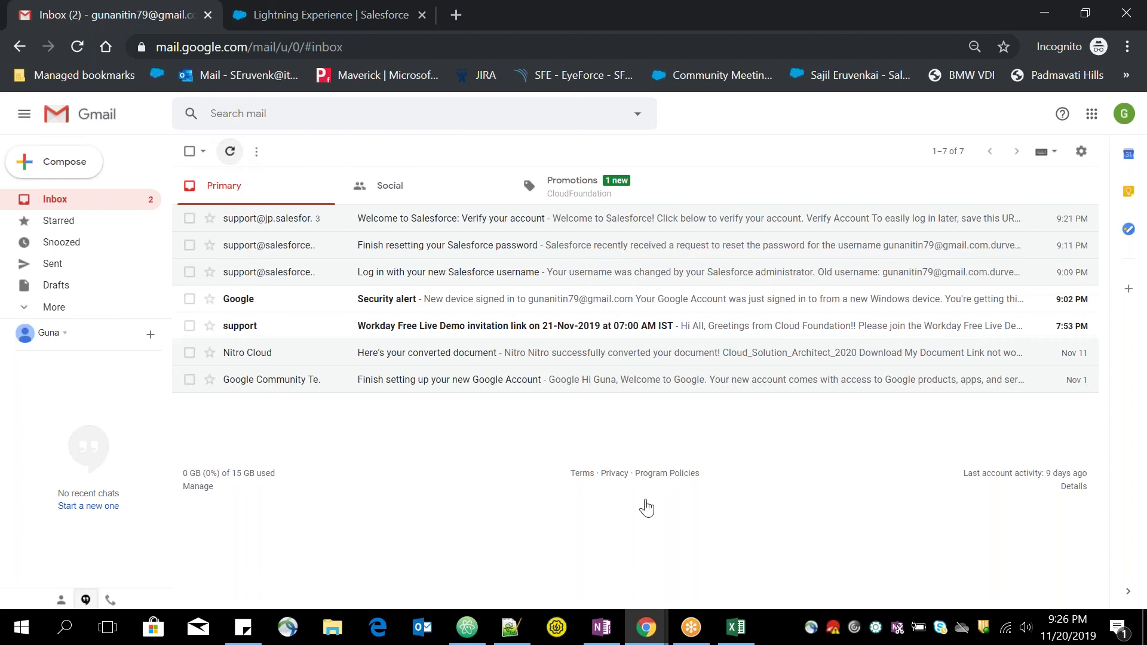
mouse_move(645, 627)
left_click(654, 569)
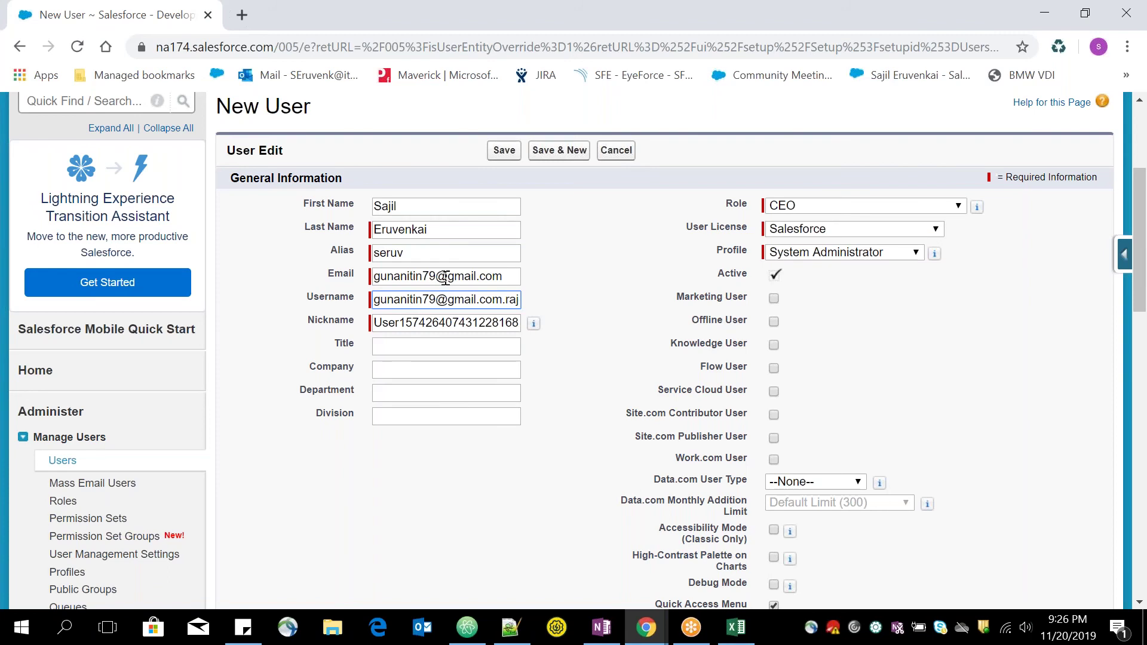
Switch from the New User form to the incognito Gmail inbox window
key("alt+Tab")
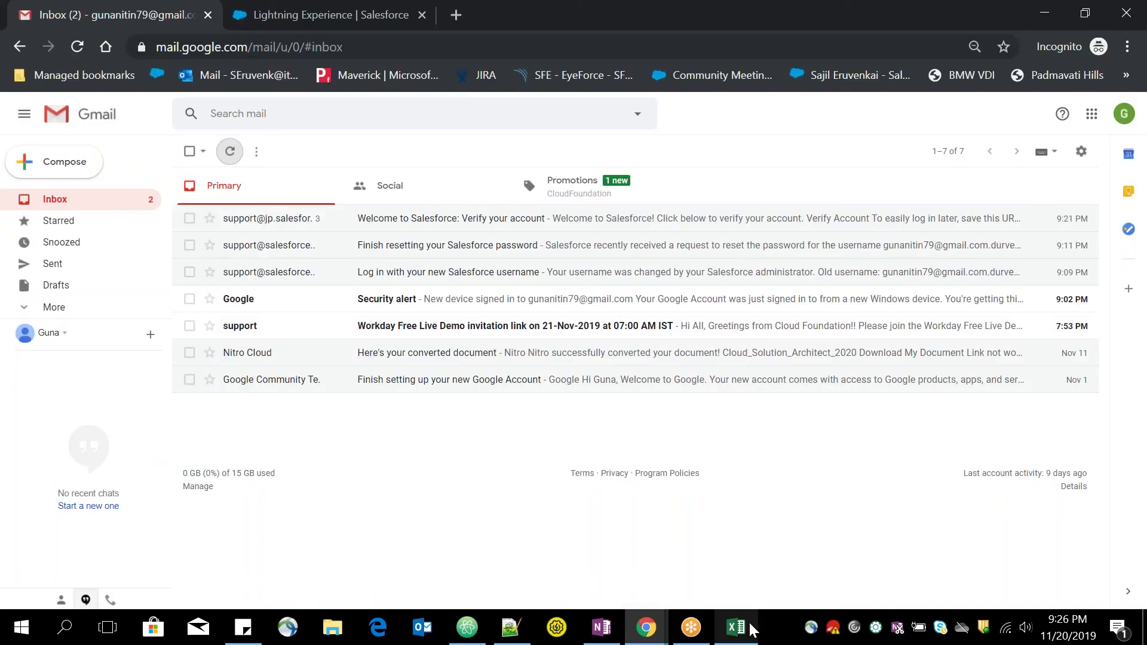
Select E2 in Excel, then refresh Gmail and open the 'Finish resetting your Salesforce password' email's reset link
left_click(749, 628)
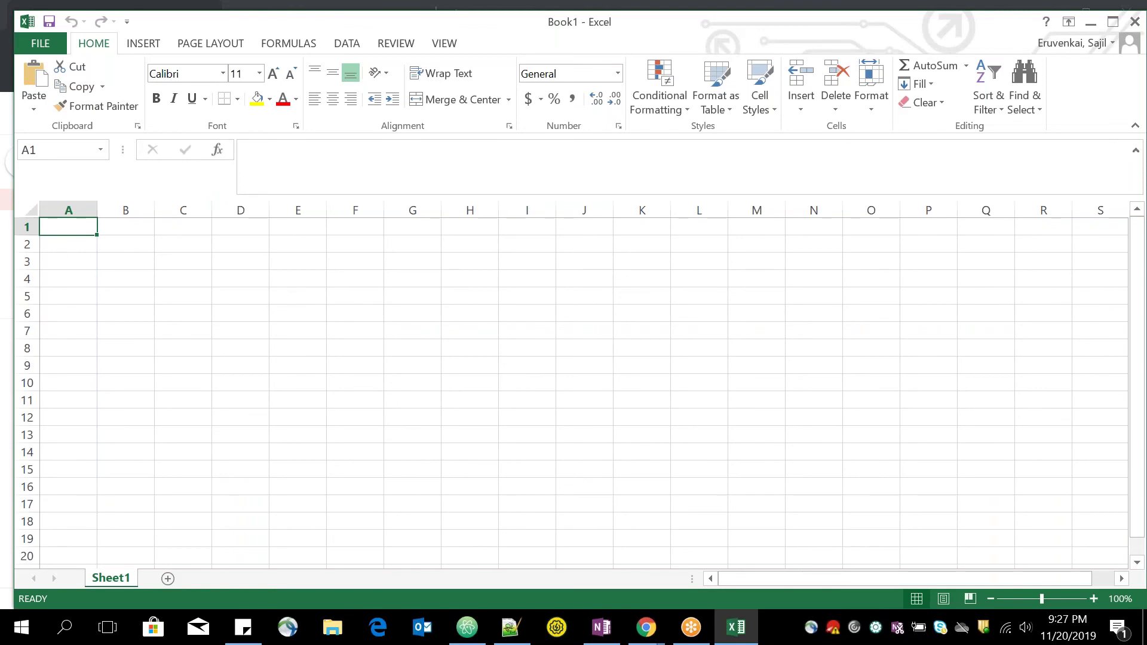
left_click(315, 247)
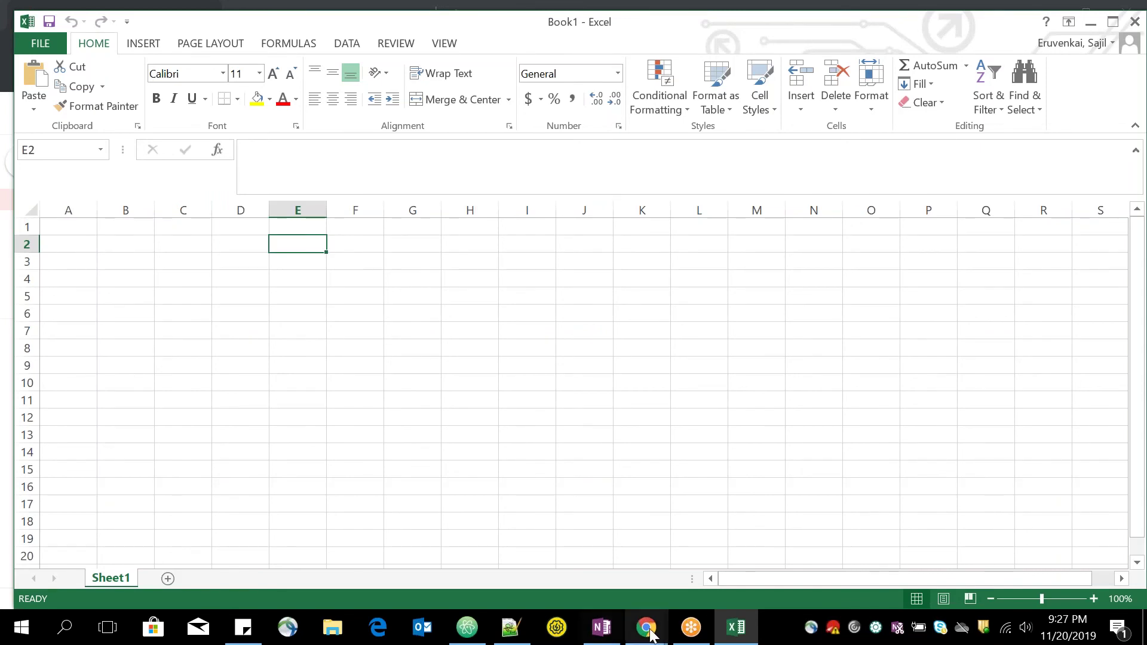
mouse_move(646, 627)
mouse_move(628, 564)
left_click(836, 558)
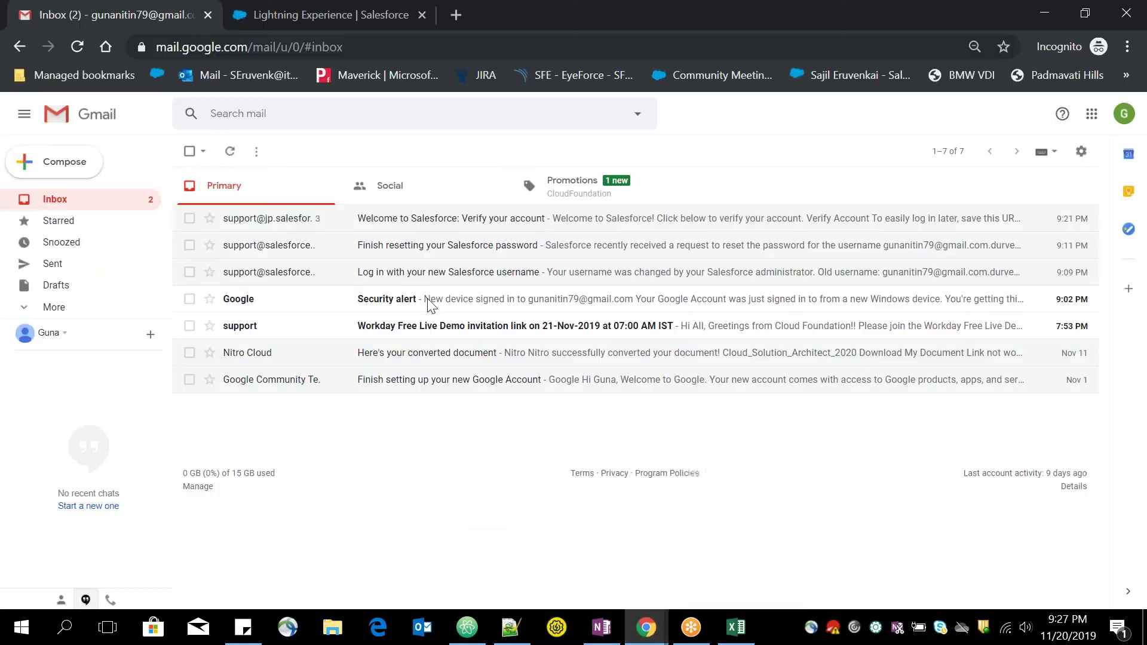
left_click(230, 154)
left_click(232, 154)
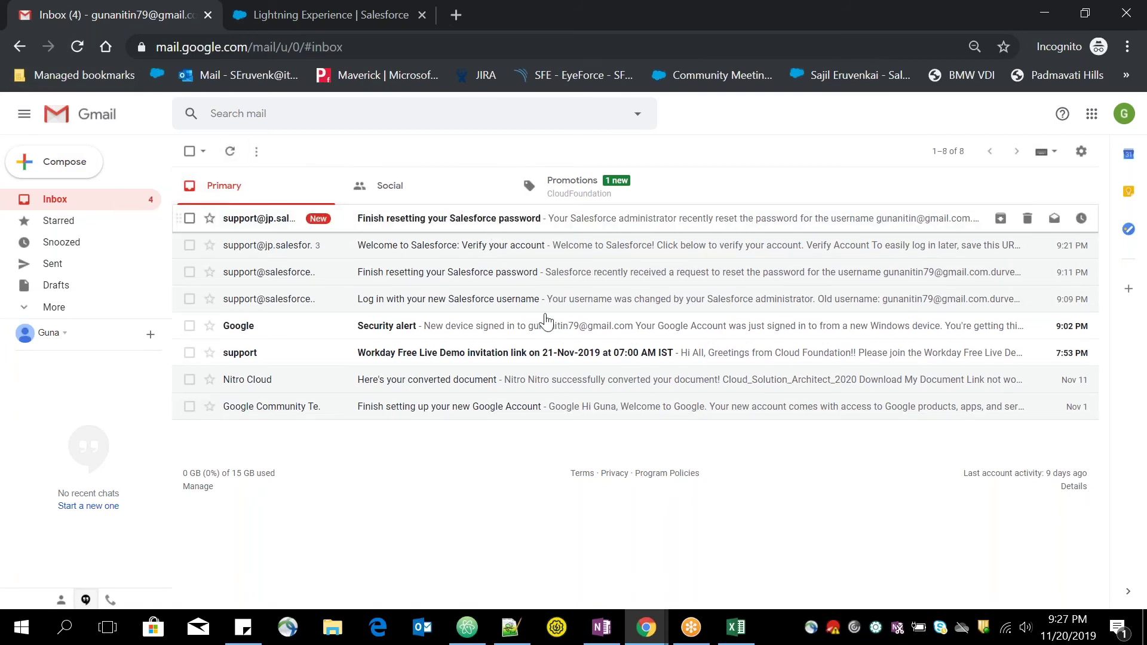
key("Return")
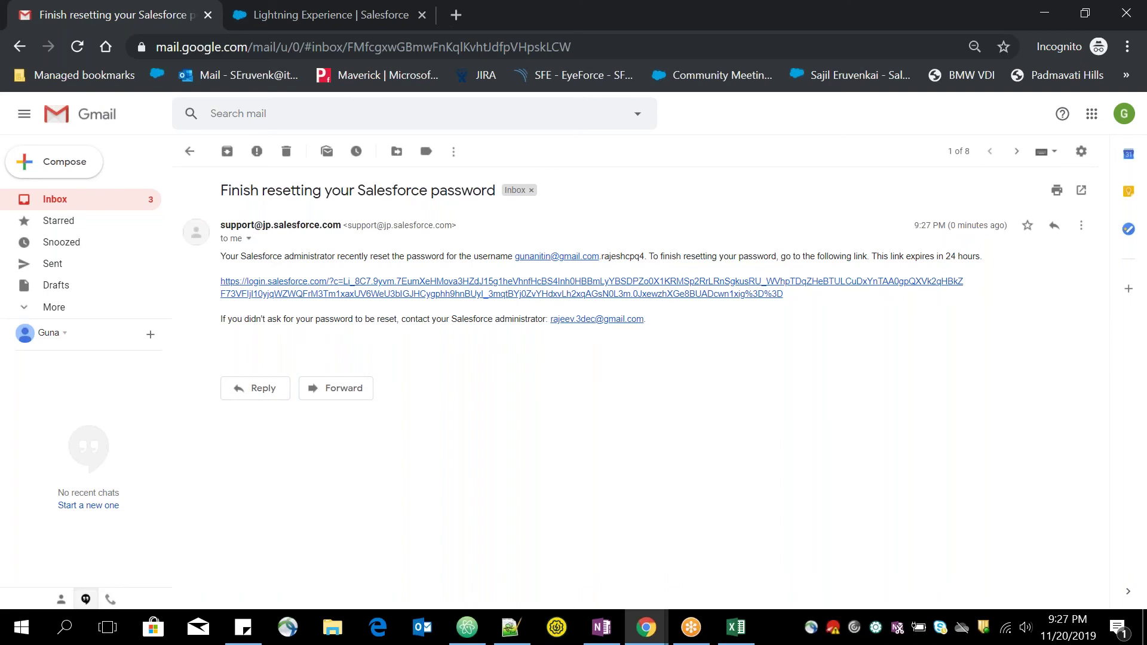
left_click(502, 282)
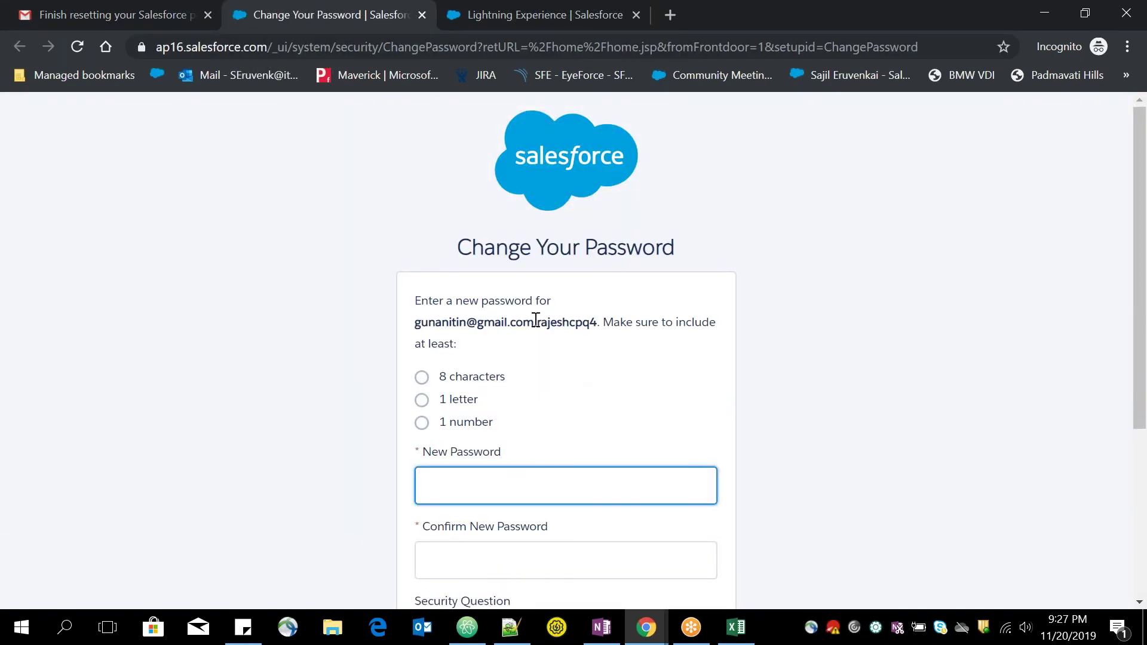
Copy the username suffix and paste it as the new and confirmed password
left_click_drag(536, 321, 598, 322)
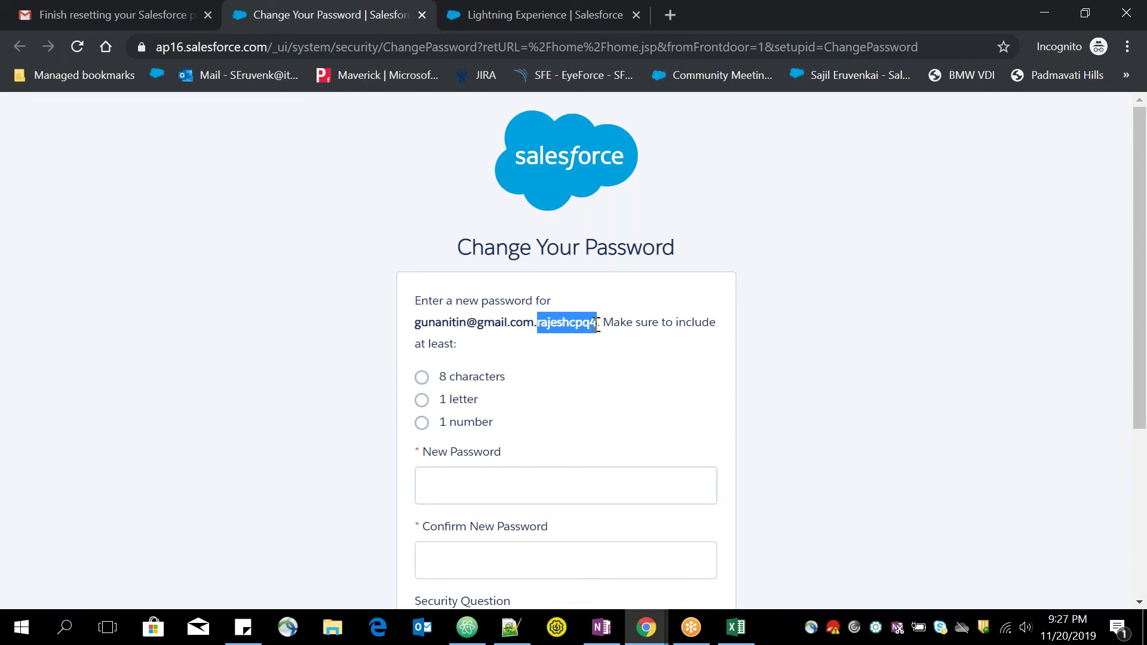
left_click(509, 481)
key("ctrl+v")
left_click(498, 546)
key("ctrl+v")
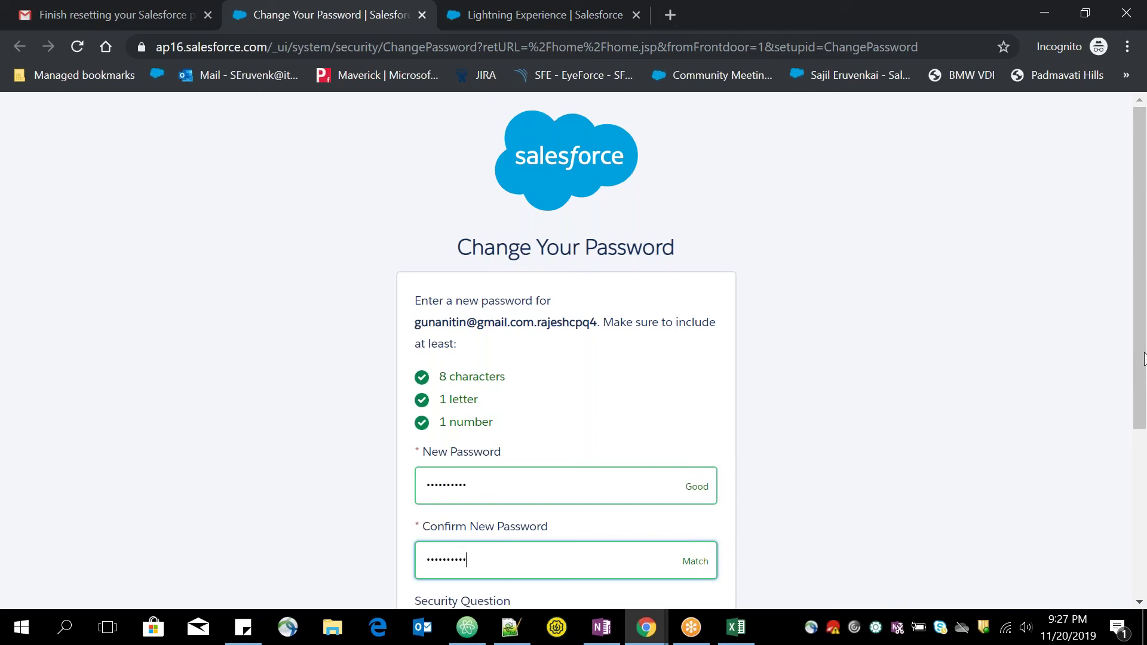
Enter the security answer, submit Change Password, and close the loading Salesforce tab
scroll(1139, 362, "down", 2)
left_click(591, 586)
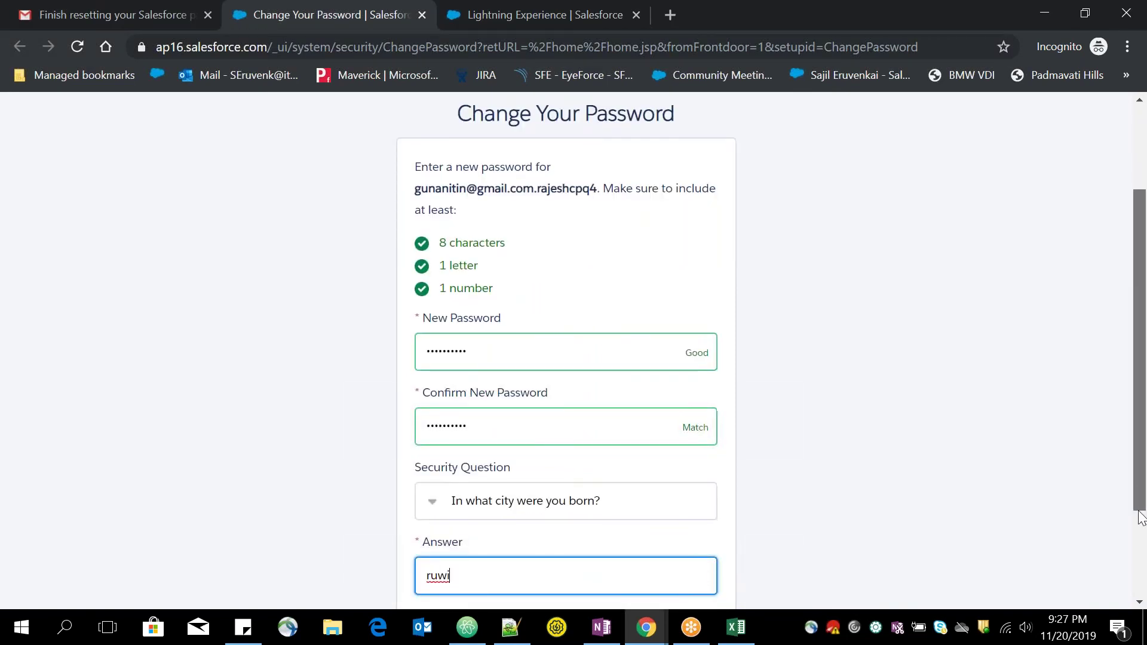
scroll(1138, 472, "down", 1)
left_click(601, 549)
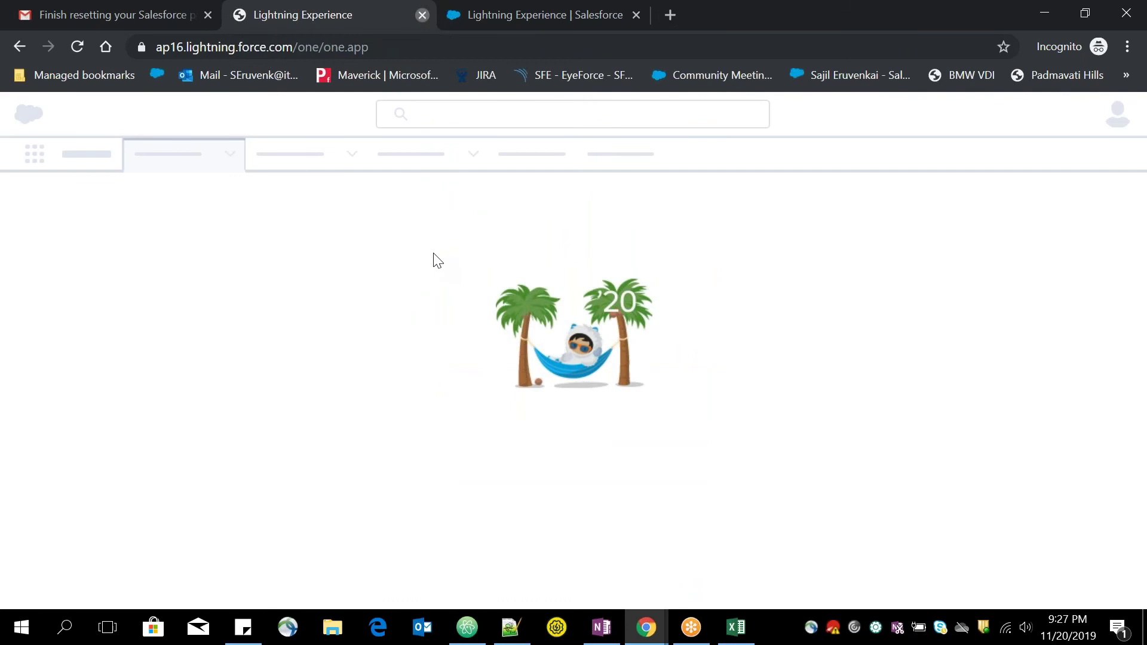
key("ctrl+w")
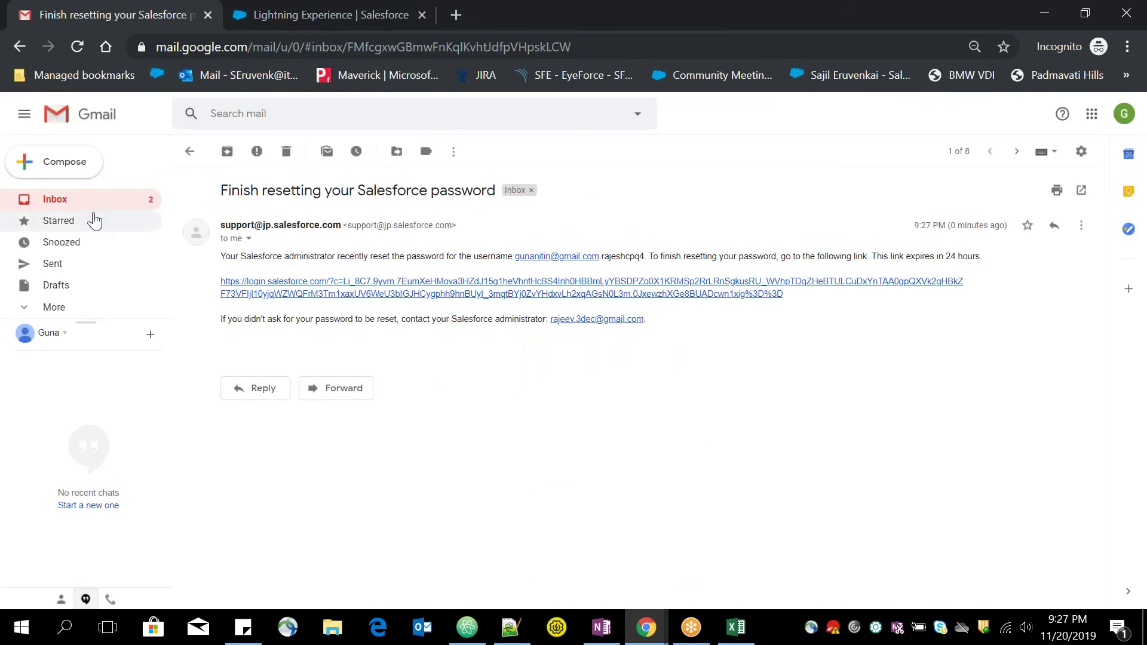
Bring Excel's Book1 forward, dismiss the Skype notification, maximize the window, and select F2
left_click(63, 202)
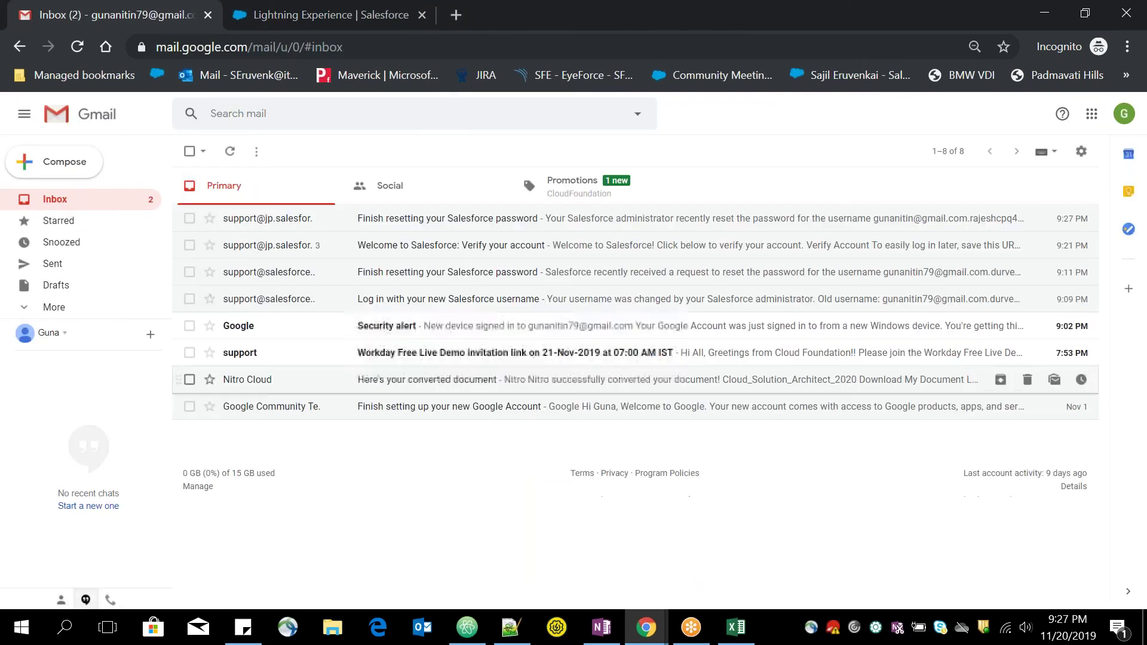
left_click(735, 627)
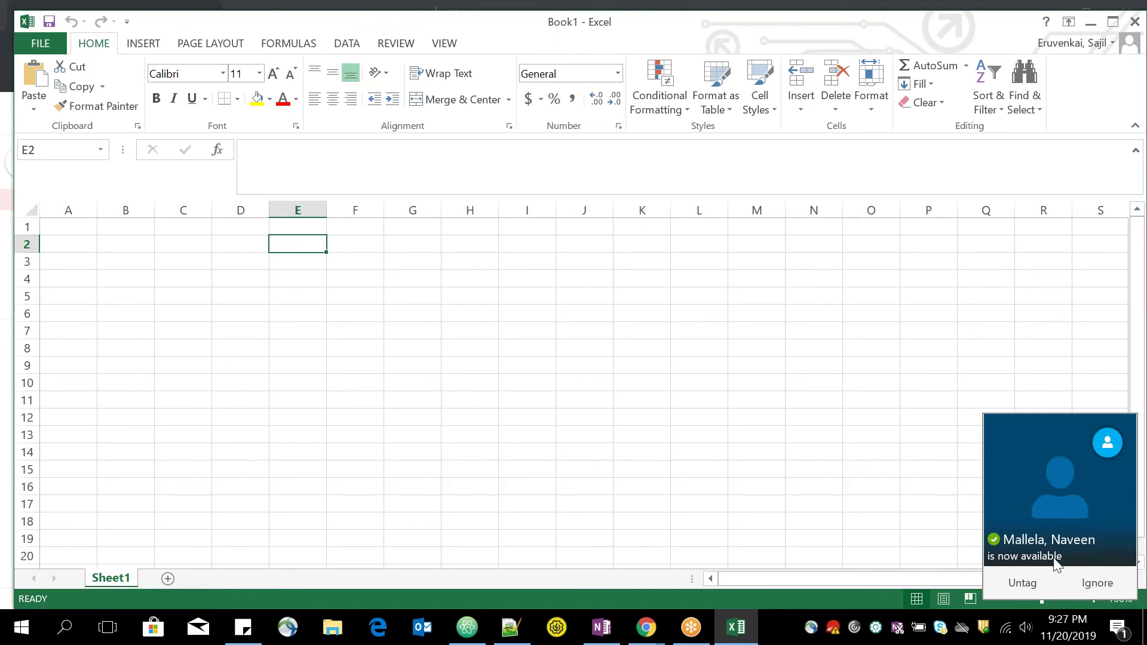
left_click(1095, 583)
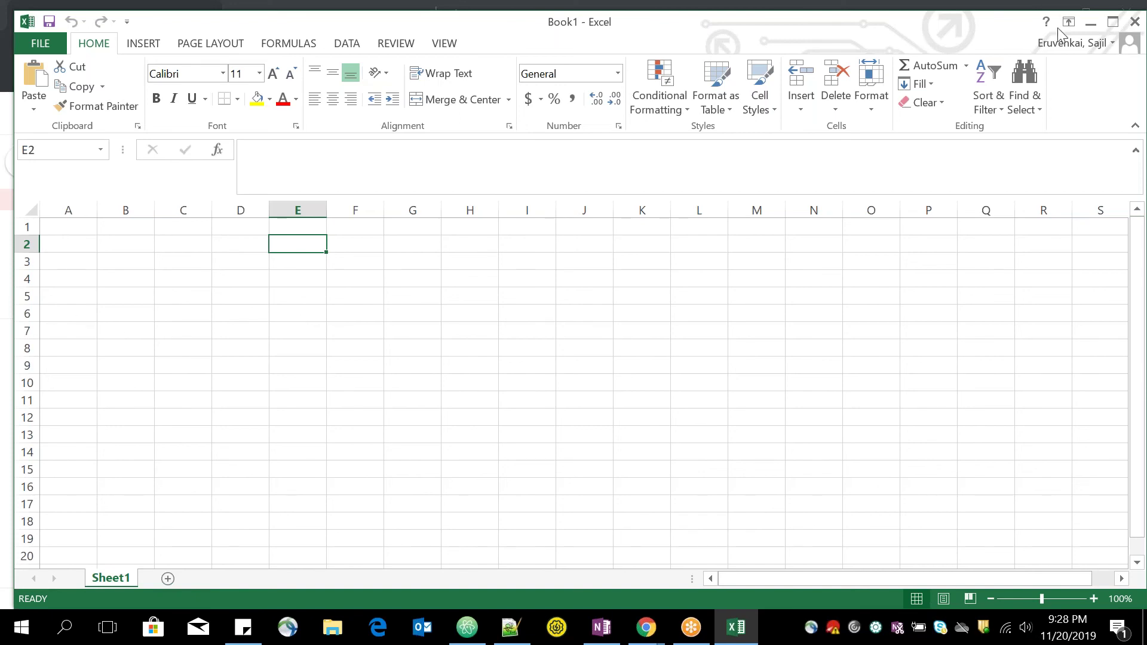
left_click(1116, 21)
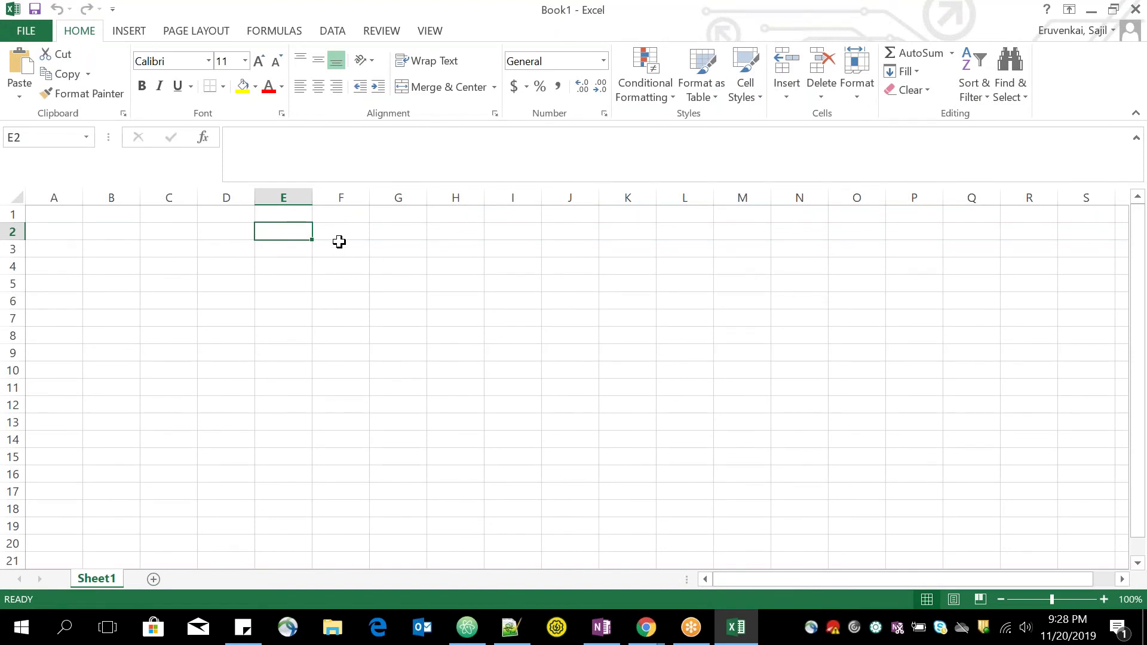
left_click(338, 233)
Enter 'Mercedes' in F2 and 'Maintenace plan 1' in F4
type("Mercedes")
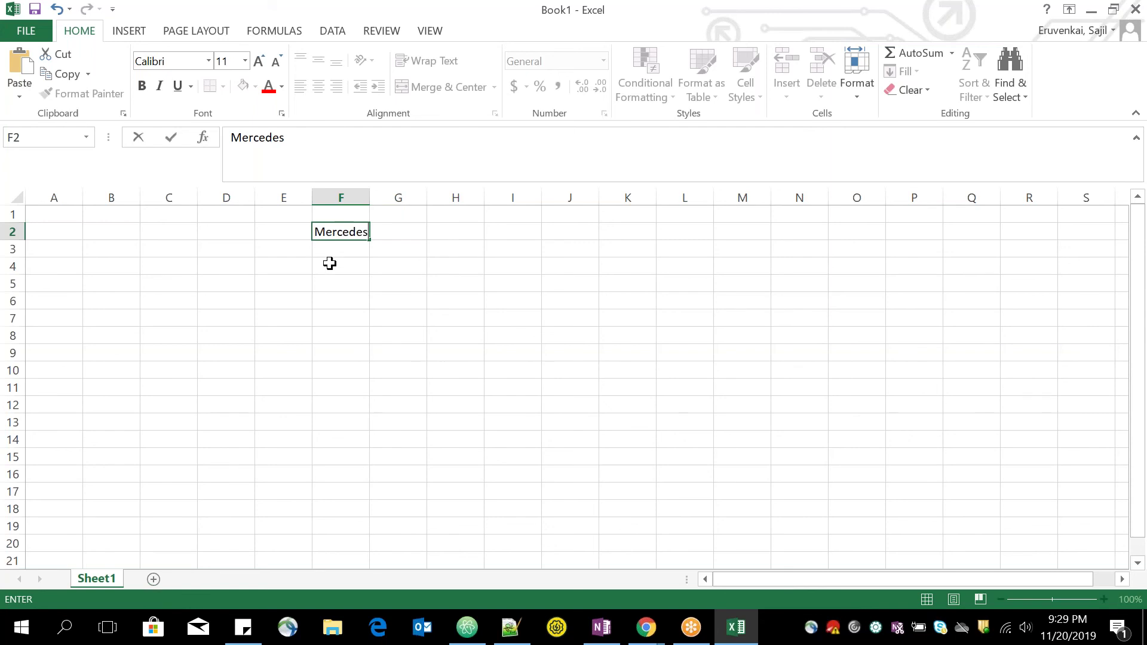
left_click(326, 267)
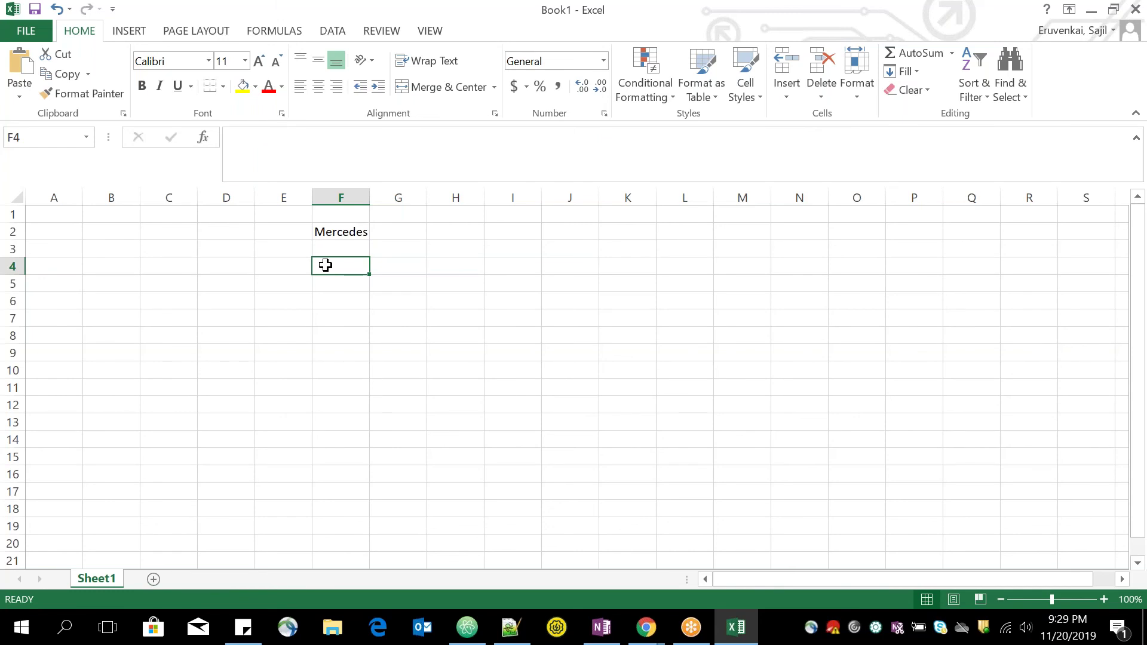
type("Ma")
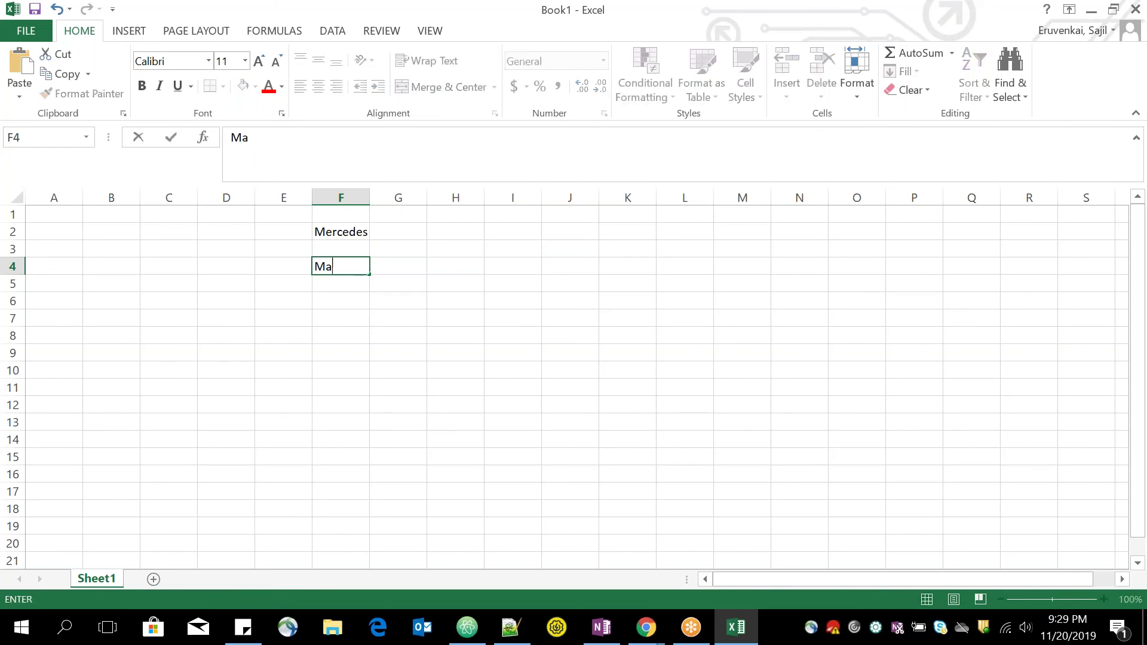
type("intenace pal")
key("BackSpace")
key("BackSpace")
type("lan")
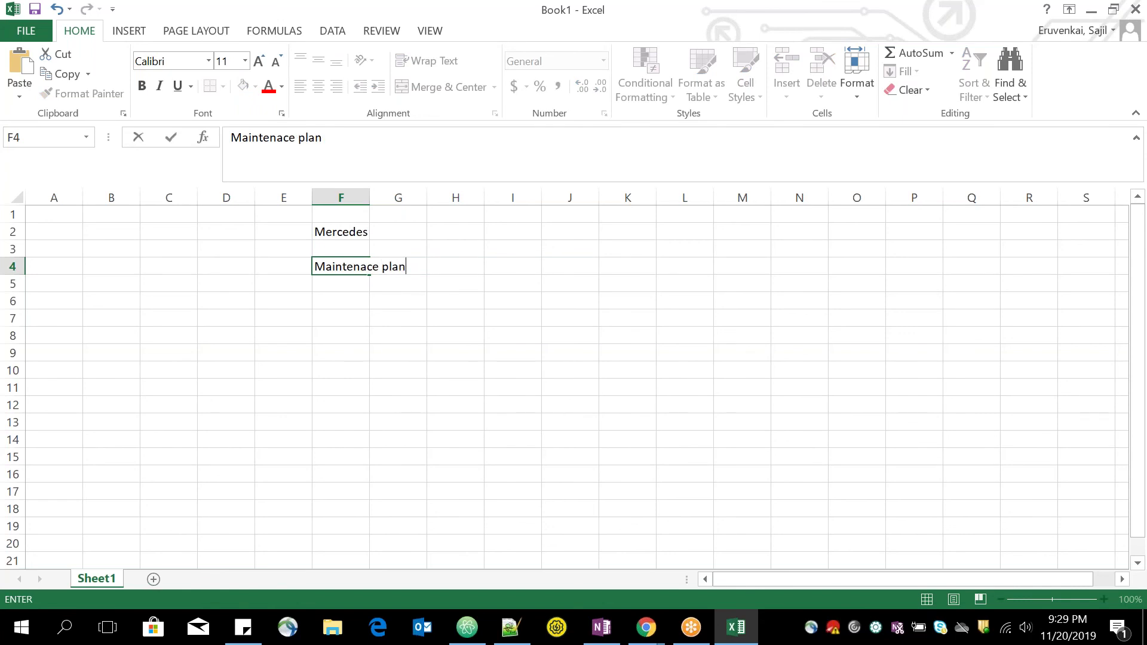
type(" 1")
left_click(384, 313)
Autofit column F and fill the series down to 'Maintenace plan 5' in F8
double_click(370, 197)
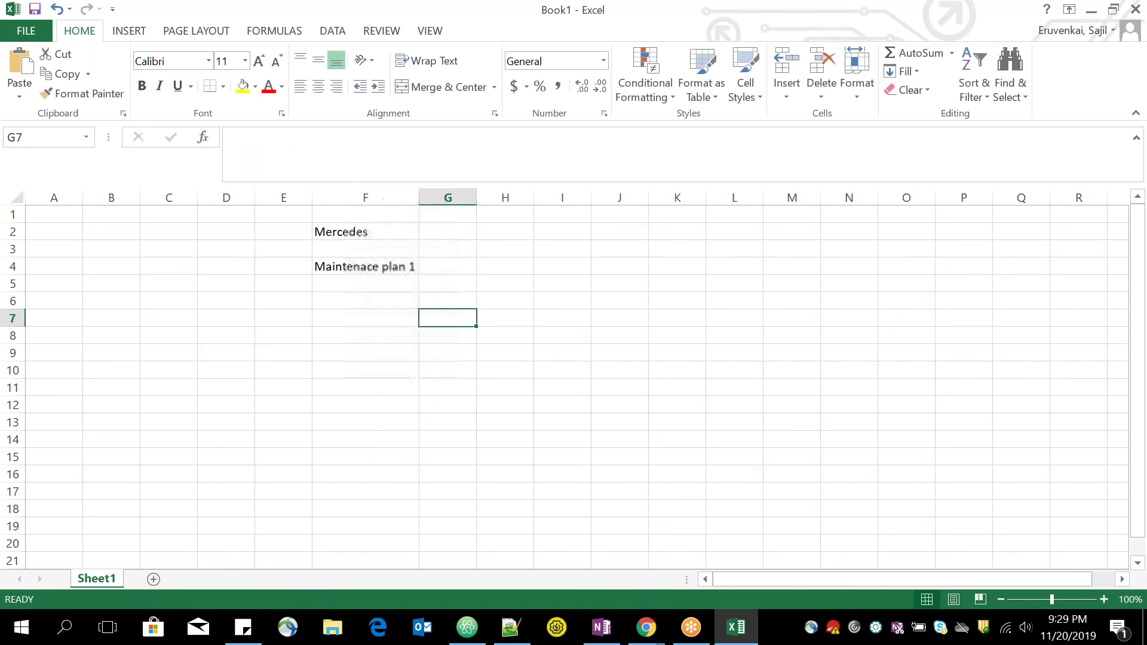
left_click(413, 267)
left_click_drag(418, 274, 413, 336)
left_click(482, 278)
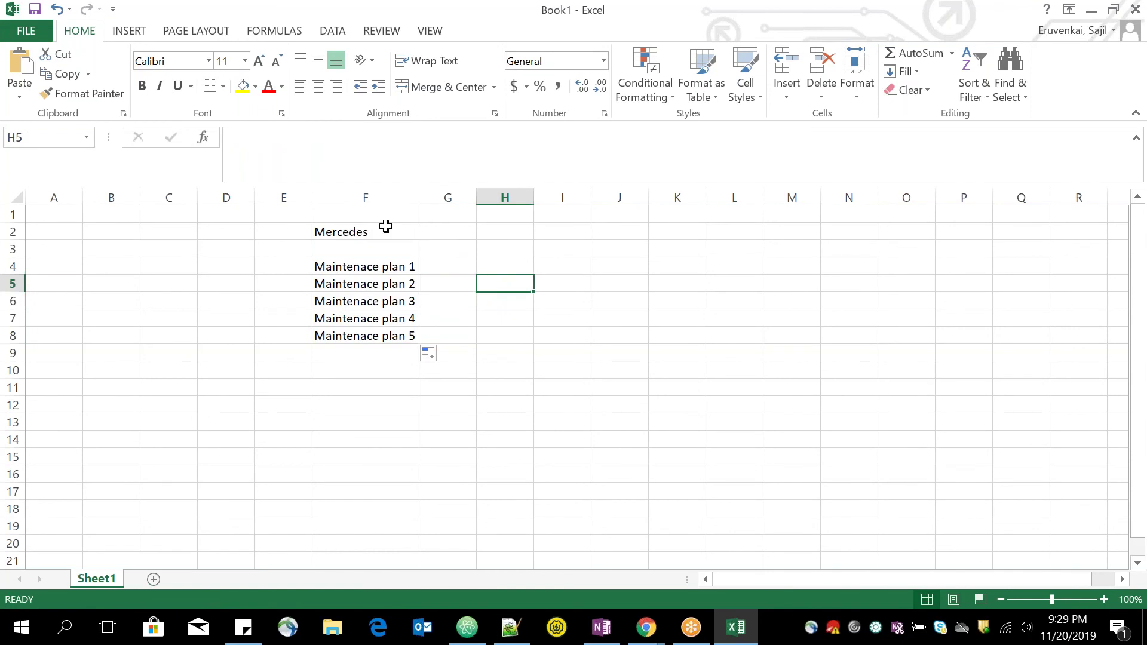
left_click_drag(371, 266, 376, 335)
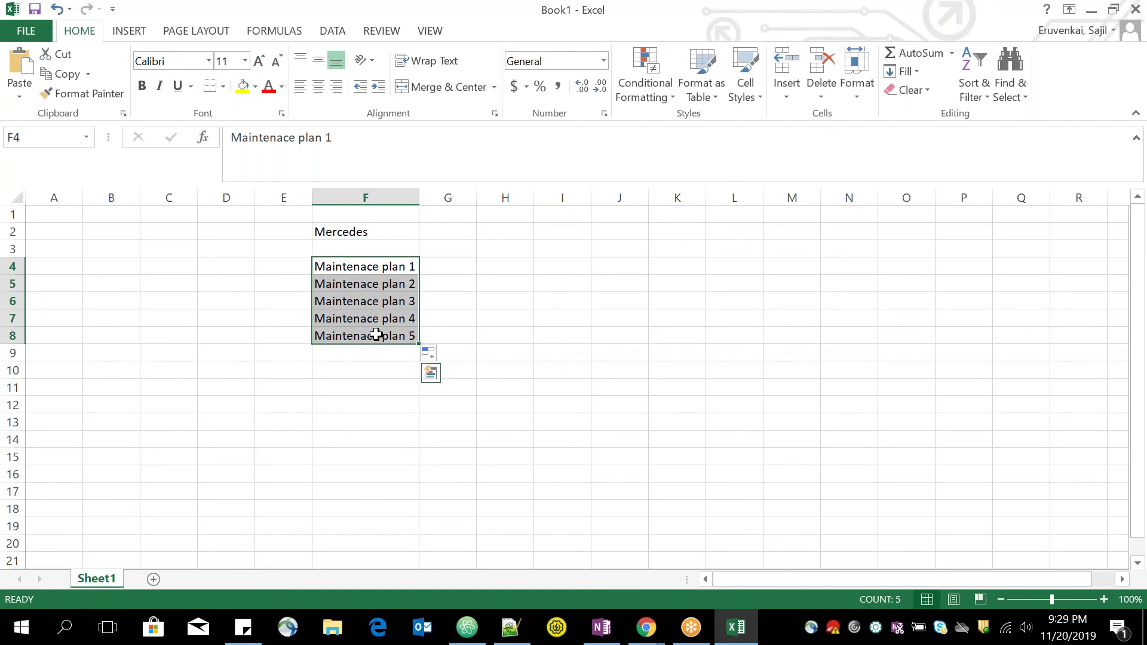
Insert two blank rows at row 3, pushing the plans down to F6:F10
left_click(284, 247)
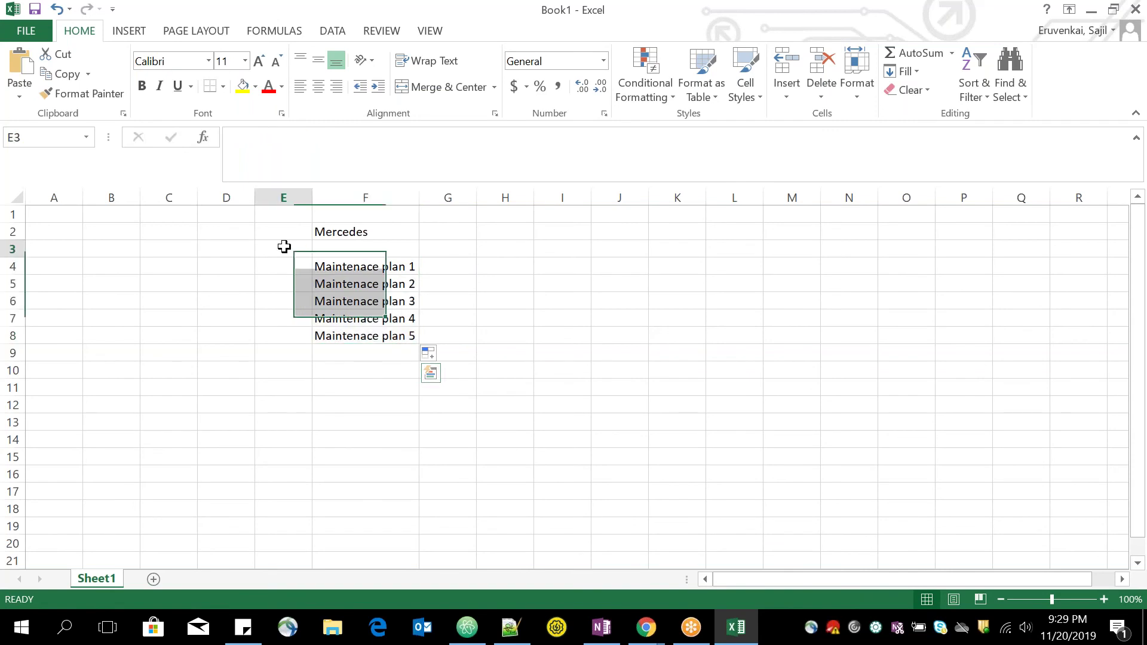
left_click(338, 251)
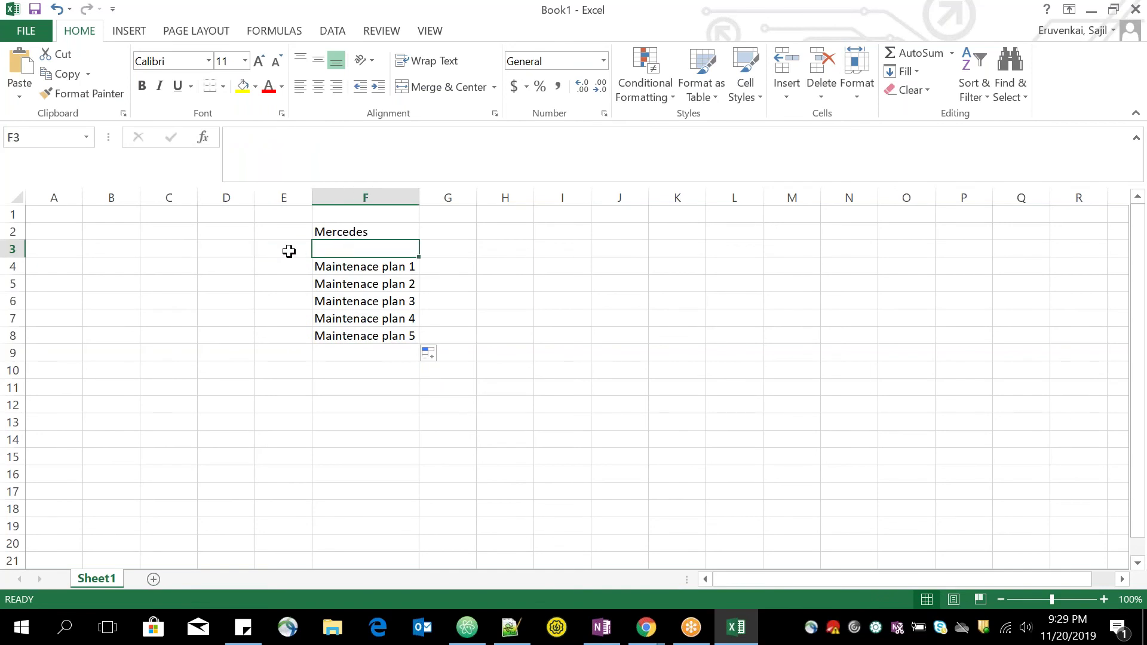
left_click(12, 249)
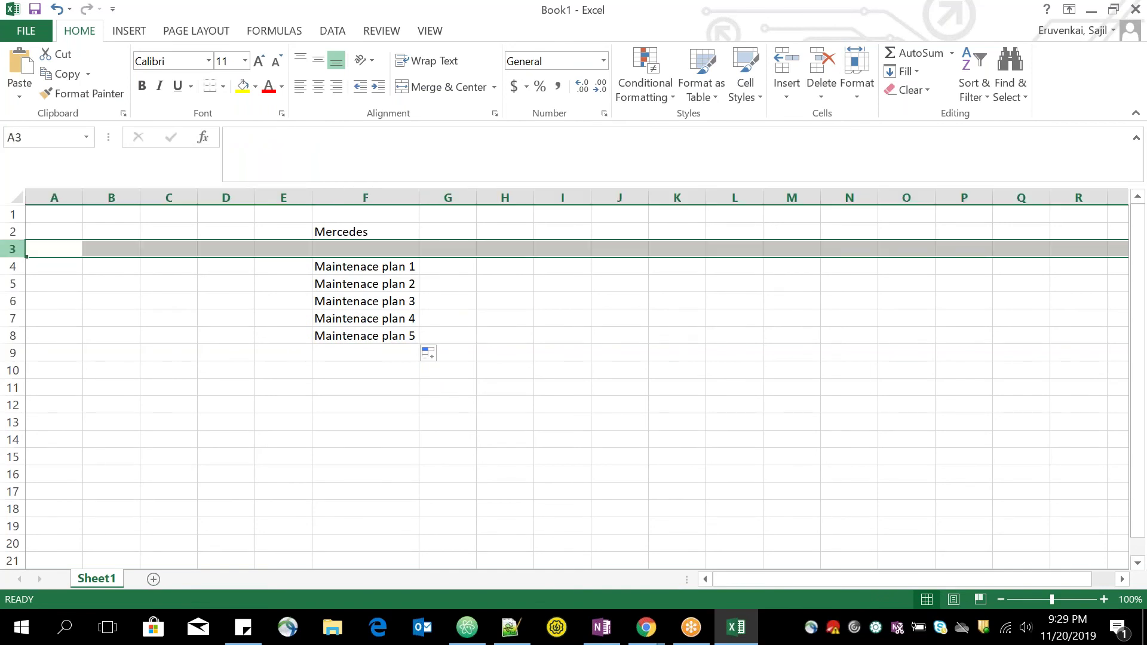
right_click(14, 250)
left_click(81, 381)
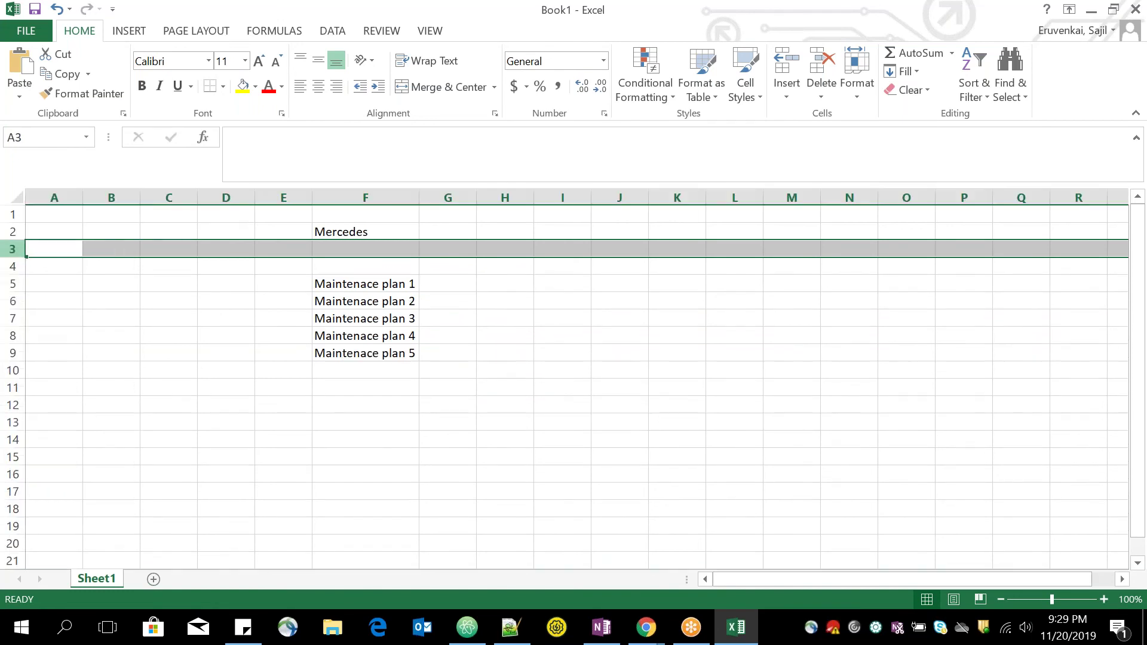
right_click(13, 248)
left_click(68, 376)
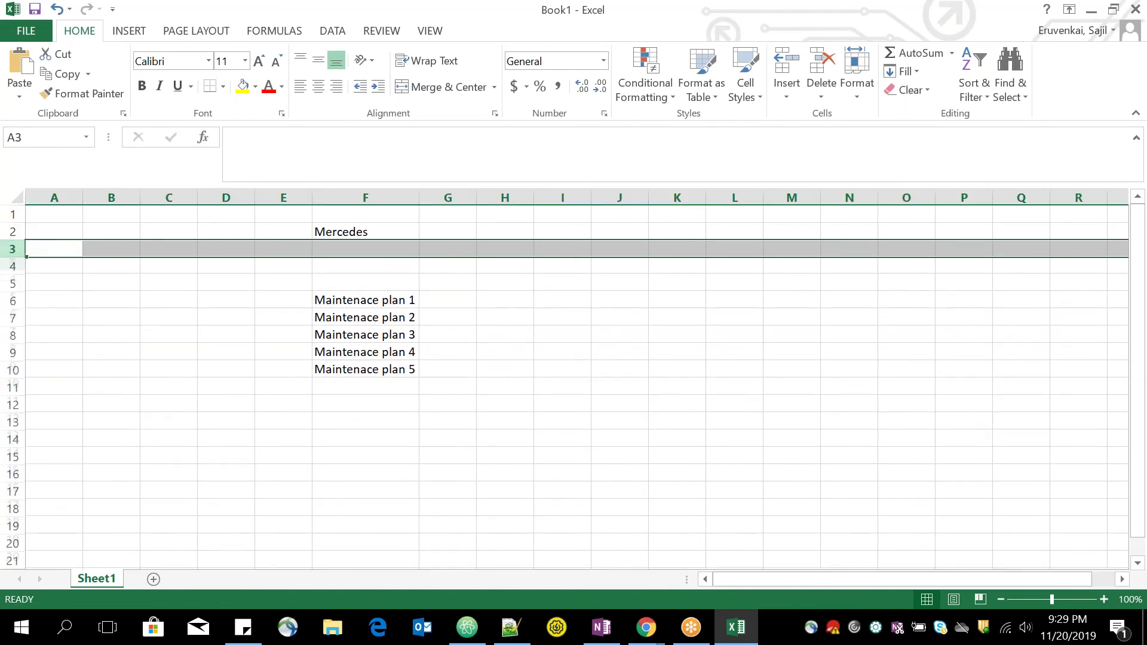
Type 'Maintenance' in F4, then erase it again
left_click(354, 263)
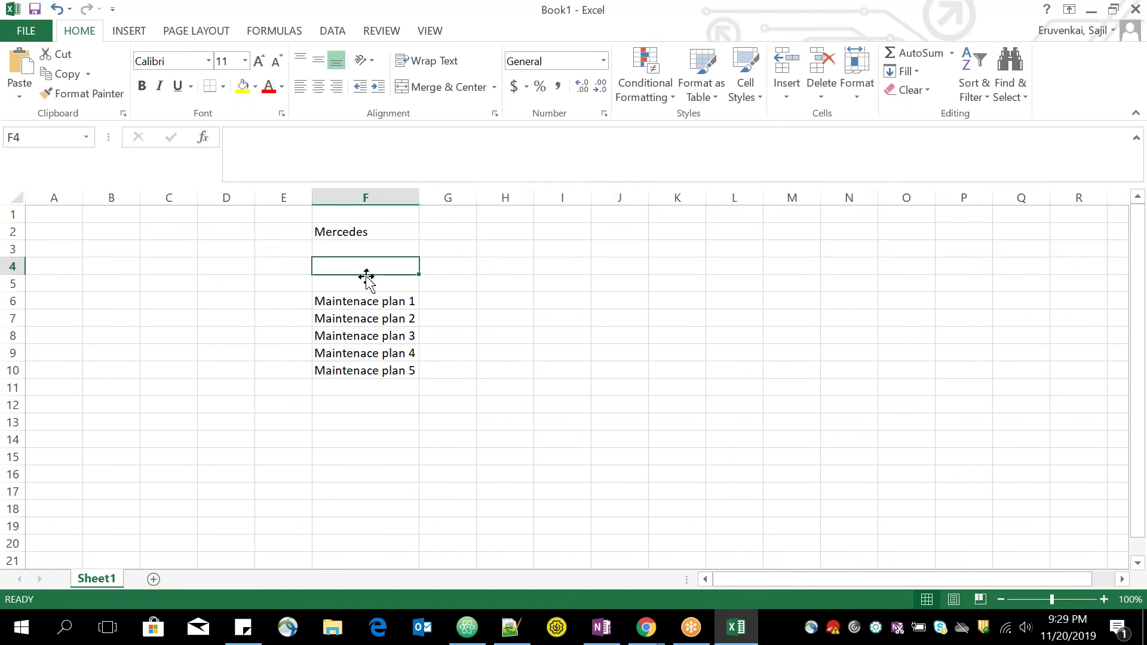
type("Main")
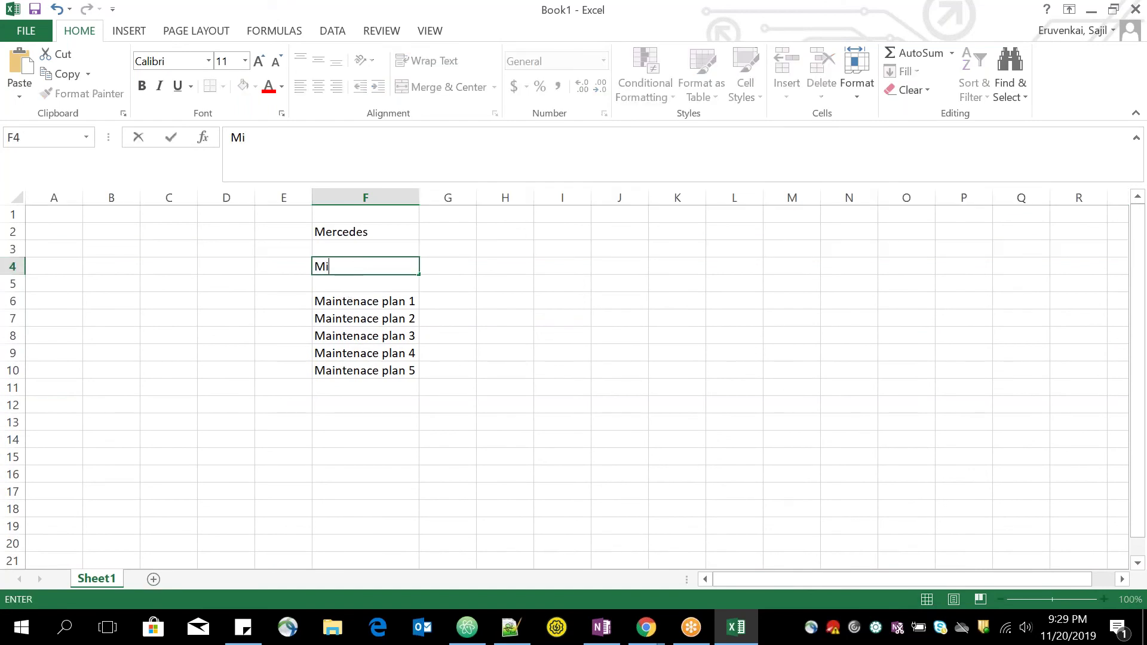
type("tenance")
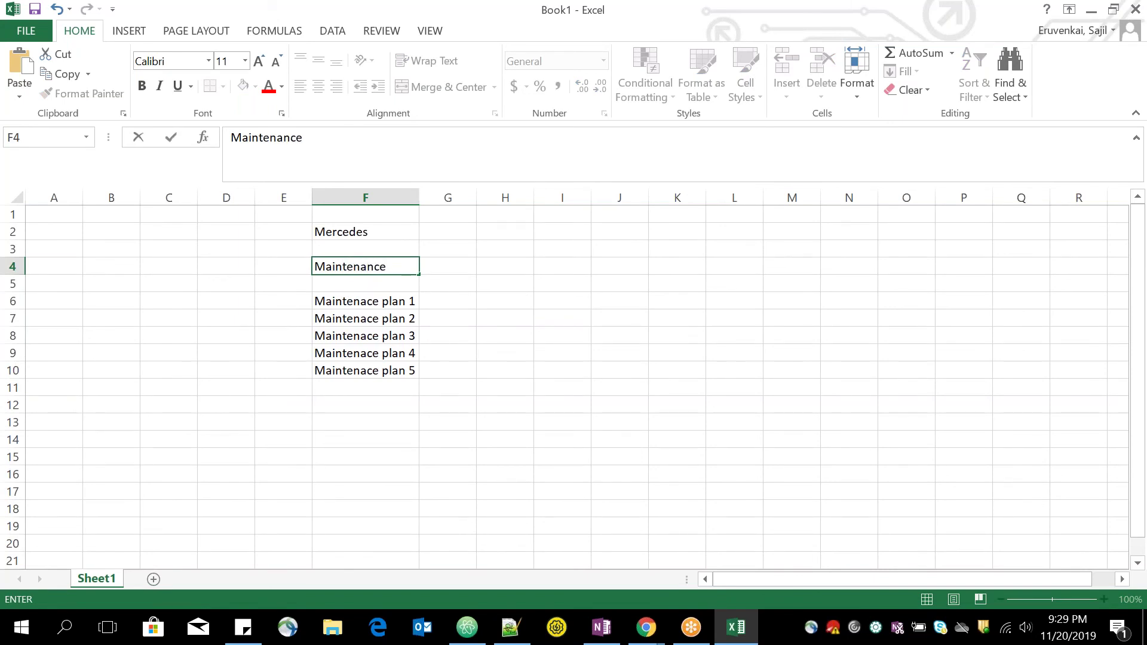
key("BackSpace")
key("BackSpace")
key("BackSpace")
key("BackSpace")
key("BackSpace")
key("BackSpace")
key("BackSpace")
key("BackSpace")
key("BackSpace")
key("BackSpace")
key("BackSpace")
key("BackSpace")
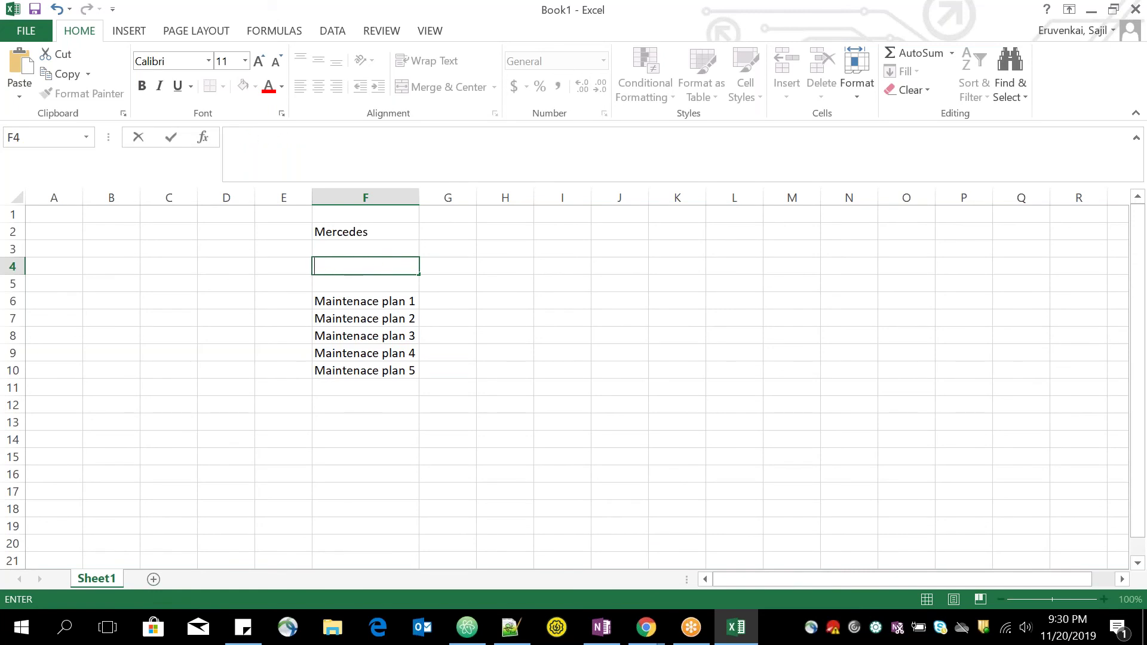
Enter 'Sound System 1' in F14 and fill it down to Sound System 4 in F17
left_click_drag(356, 301, 358, 368)
left_click(357, 401)
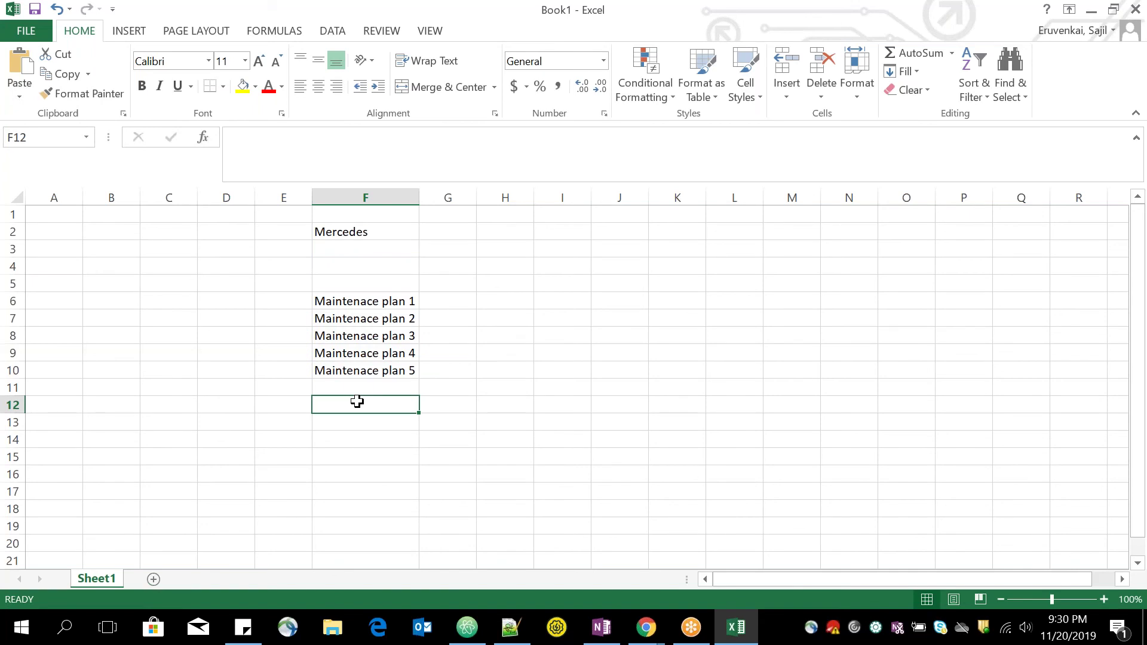
left_click(353, 443)
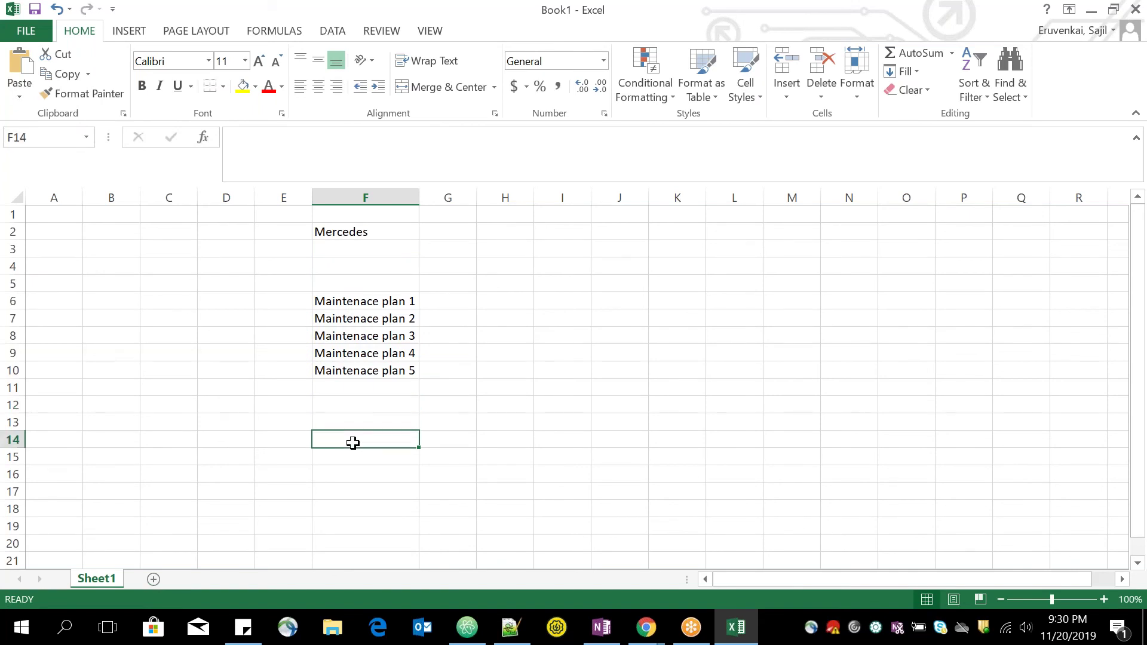
type("Sound System 1")
left_click(421, 469)
left_click(411, 453)
left_click(414, 444)
left_click_drag(418, 447, 418, 499)
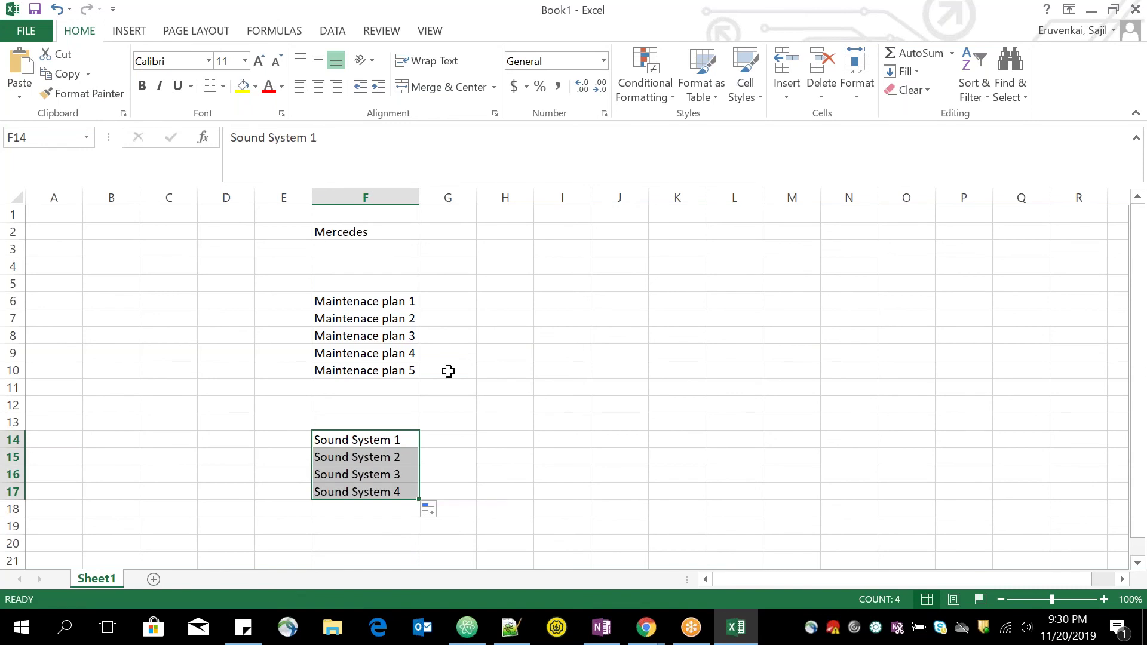
Enter 'Reversing Parking Sensor' in I6 and 'Seat covers' in I7
left_click(559, 300)
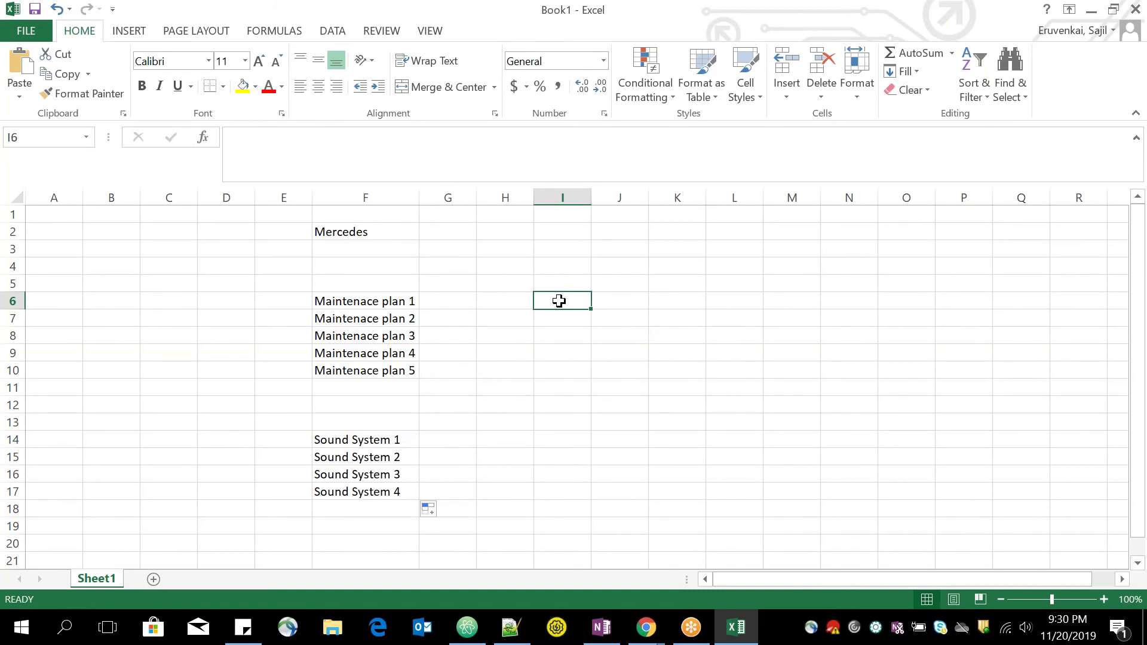
type("Reversing Par")
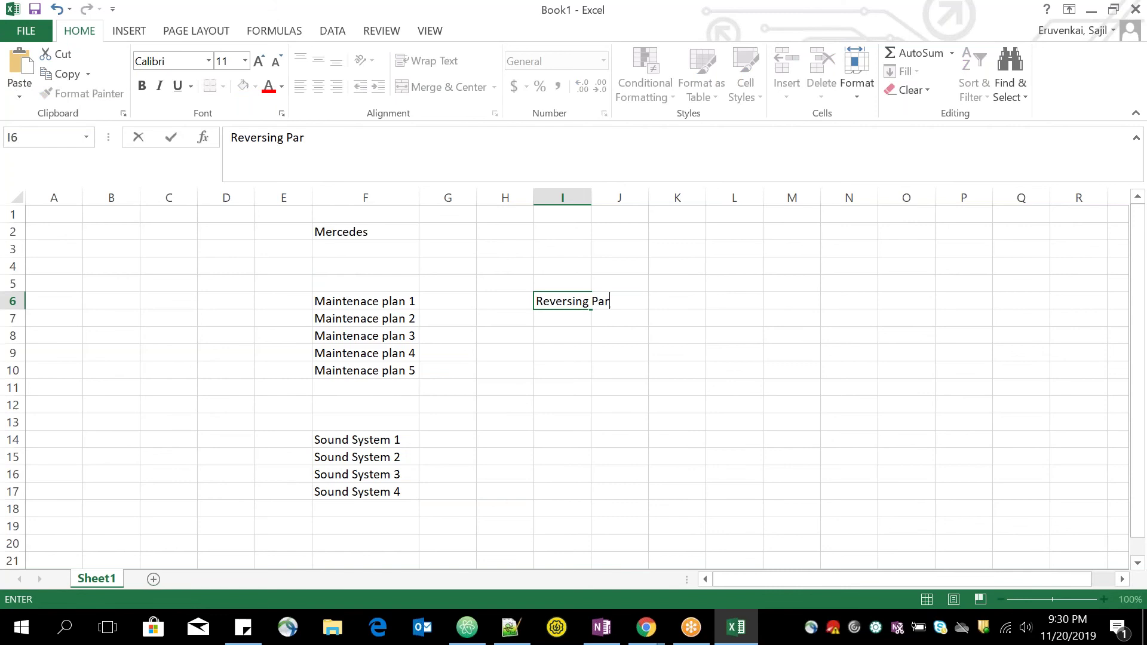
type("king Sensor")
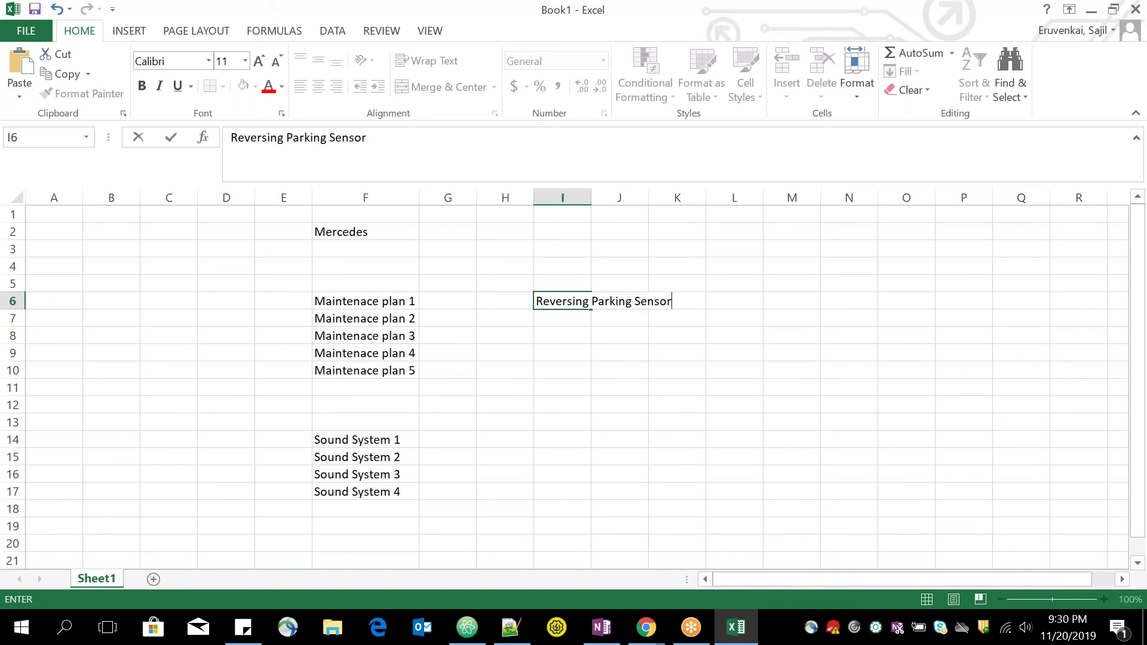
left_click(559, 320)
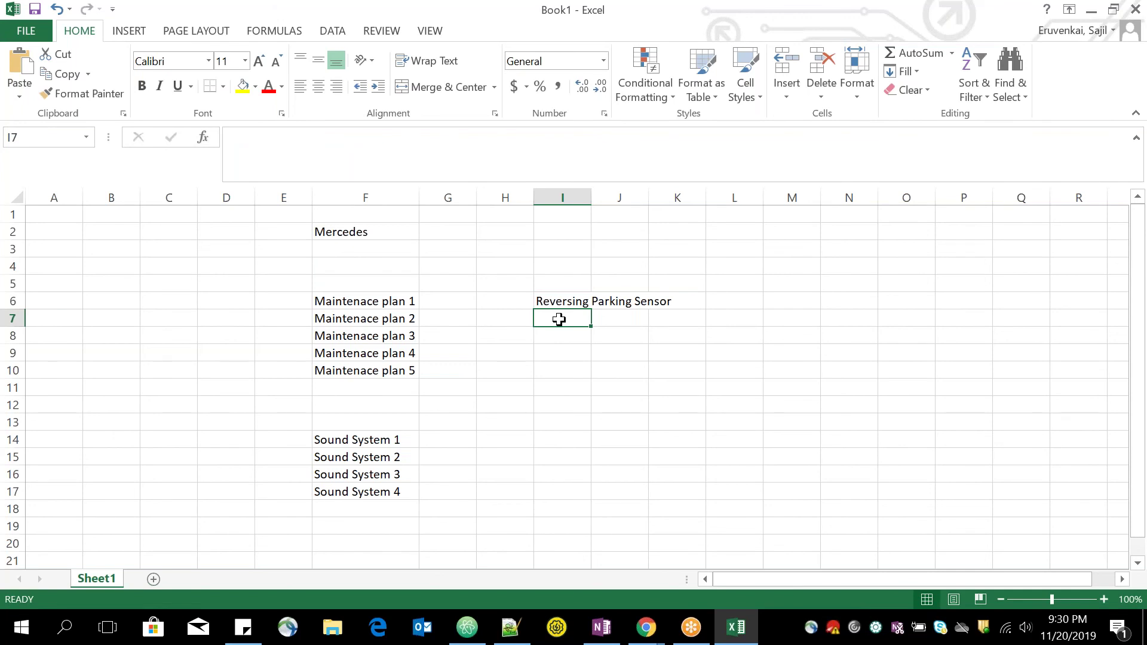
type("Seat covers")
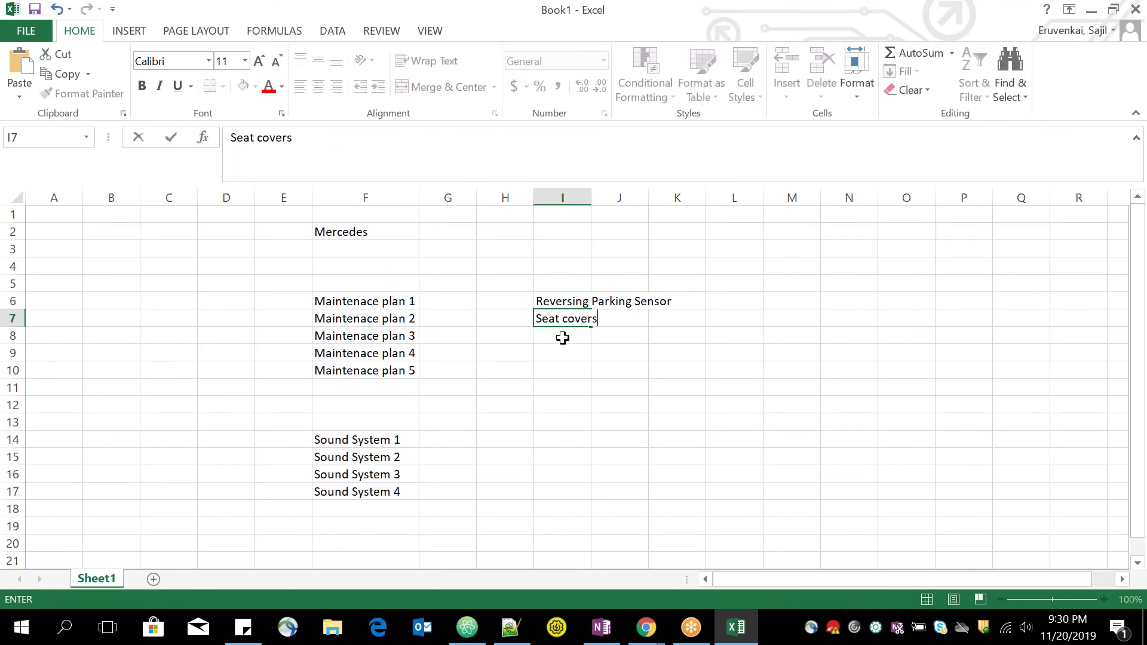
left_click(562, 334)
Enter 1, 2 and 3 in I8:I10, then select the F and I column lists
left_click_drag(566, 344, 568, 367)
left_click(566, 335)
type("1")
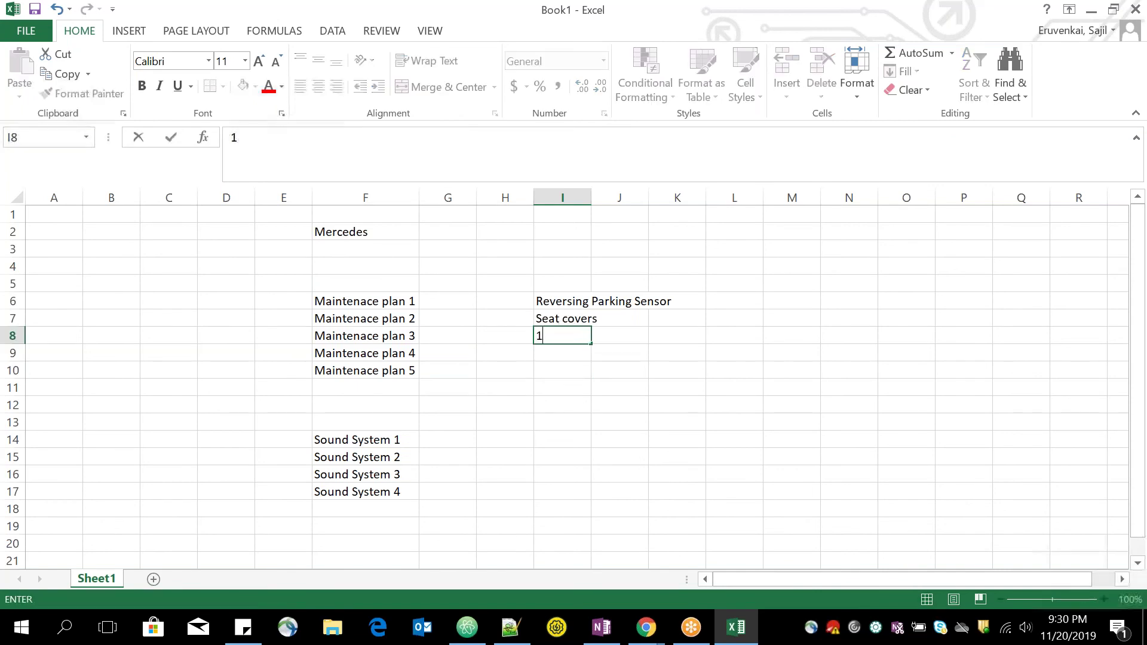
left_click(567, 353)
type("2")
left_click(562, 366)
type("3")
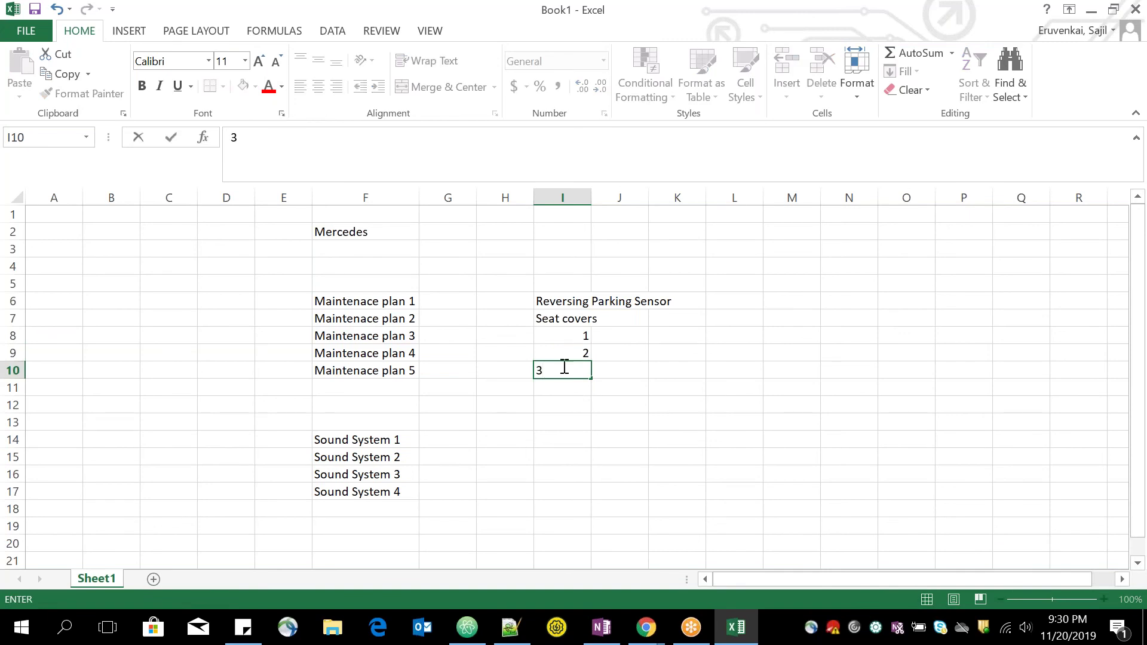
left_click(352, 231)
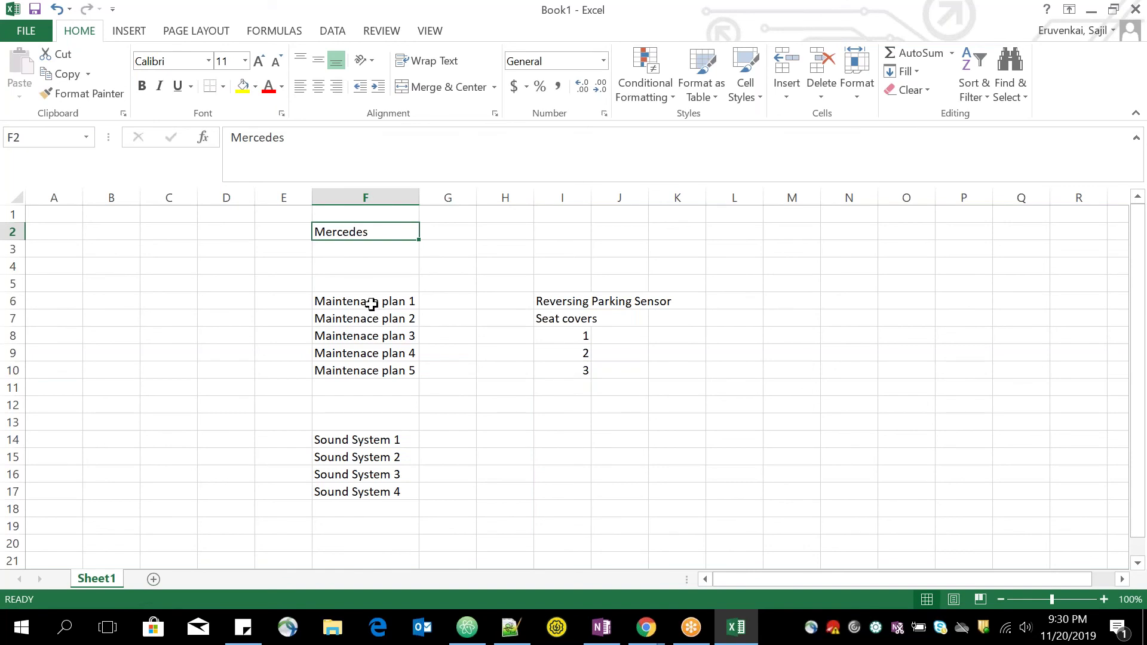
left_click_drag(364, 303, 370, 367)
left_click_drag(358, 440, 359, 485)
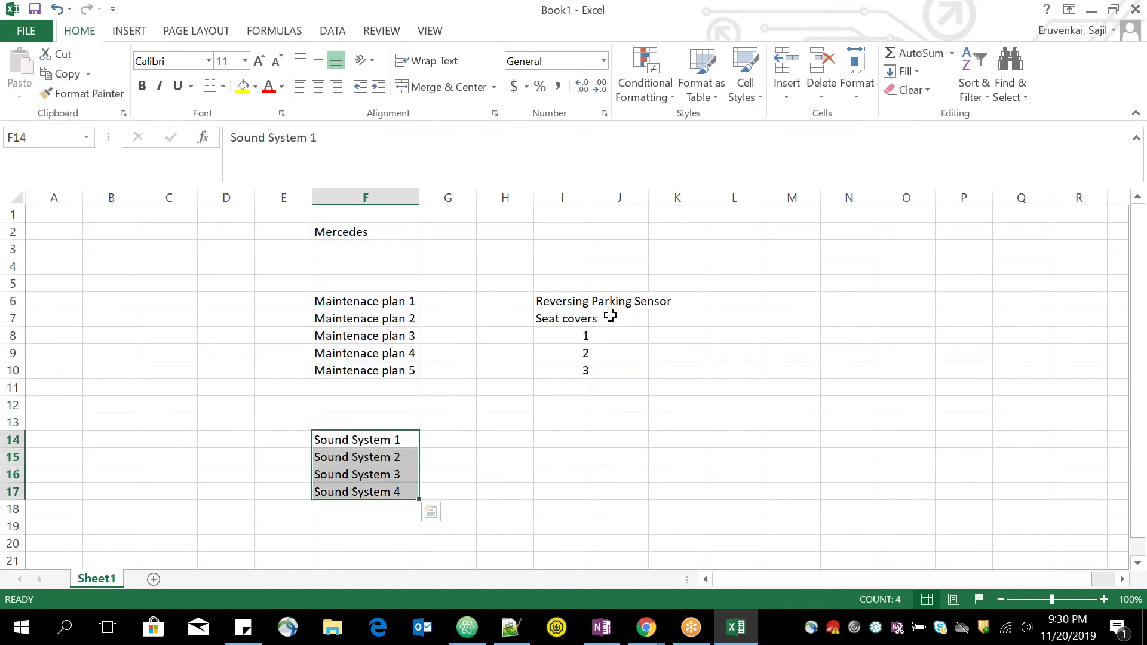
left_click_drag(568, 299, 563, 364)
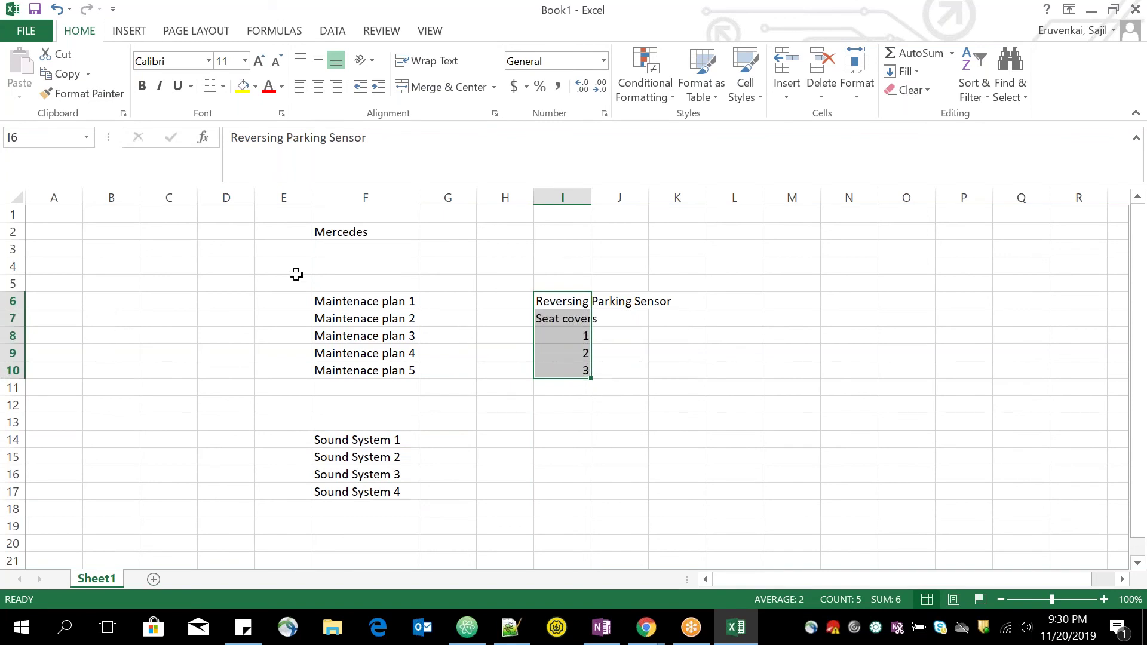
Enter 'Mercedes AMG' in F4 beneath the Mercedes heading
left_click(326, 264)
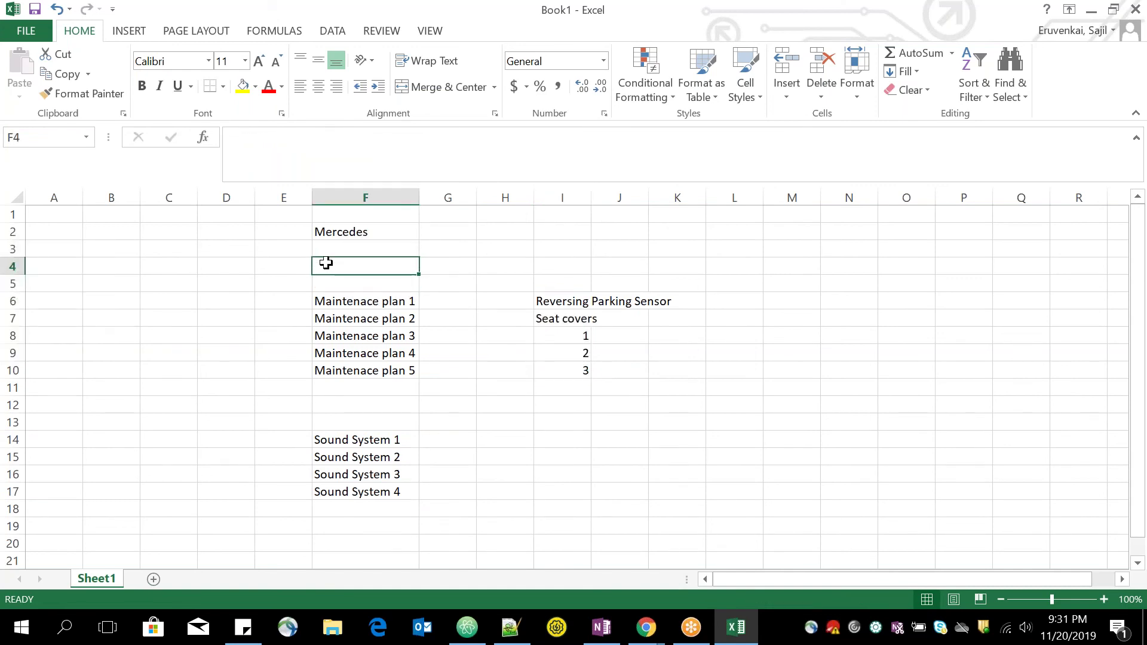
type("Mercedes AMG")
key("Return")
left_click(380, 266)
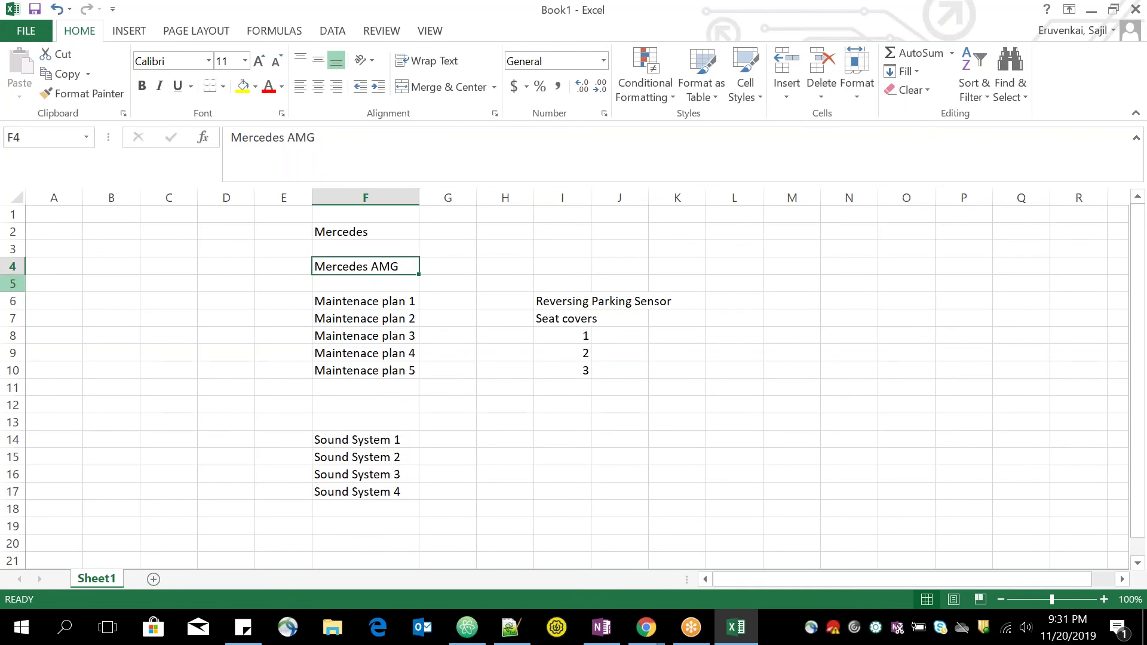
Insert a blank row at row 5
left_click(9, 283)
right_click(12, 281)
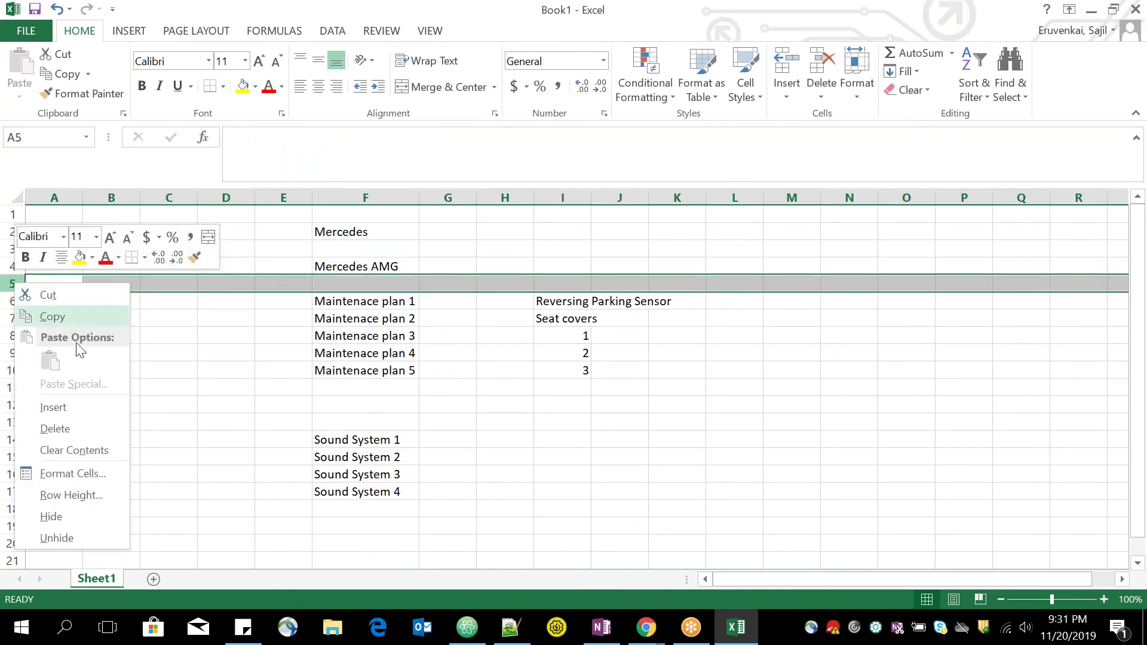
left_click(76, 403)
Label F6 'Maintenance' and D6 'Dynamic Bundle' above the plan list
left_click(370, 298)
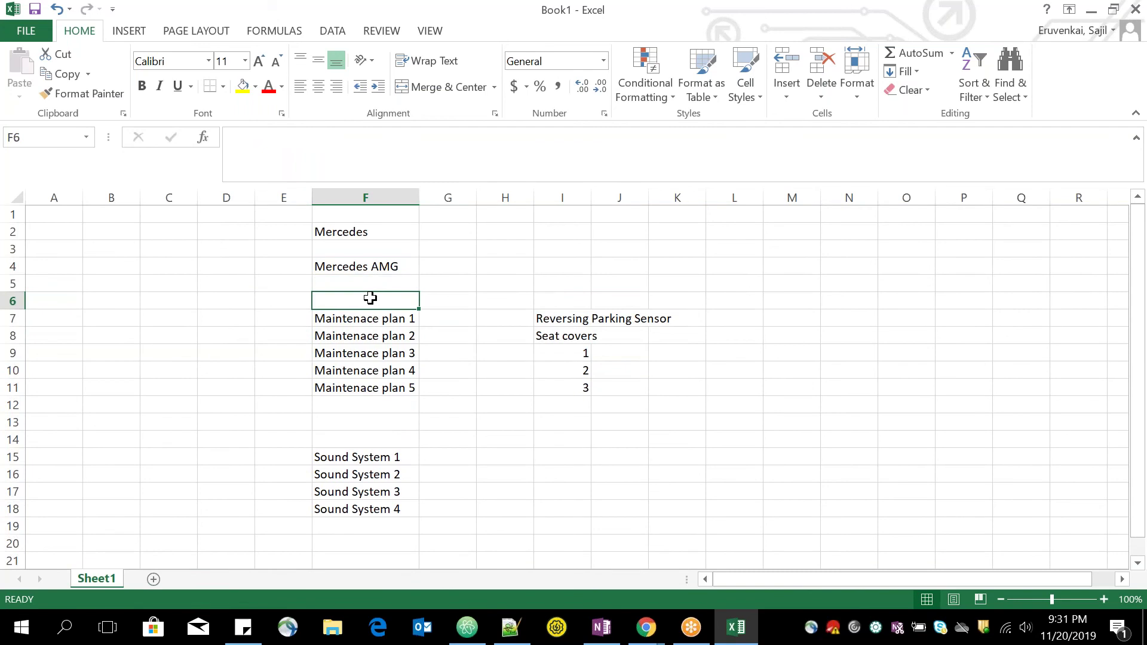
type("Maintenance")
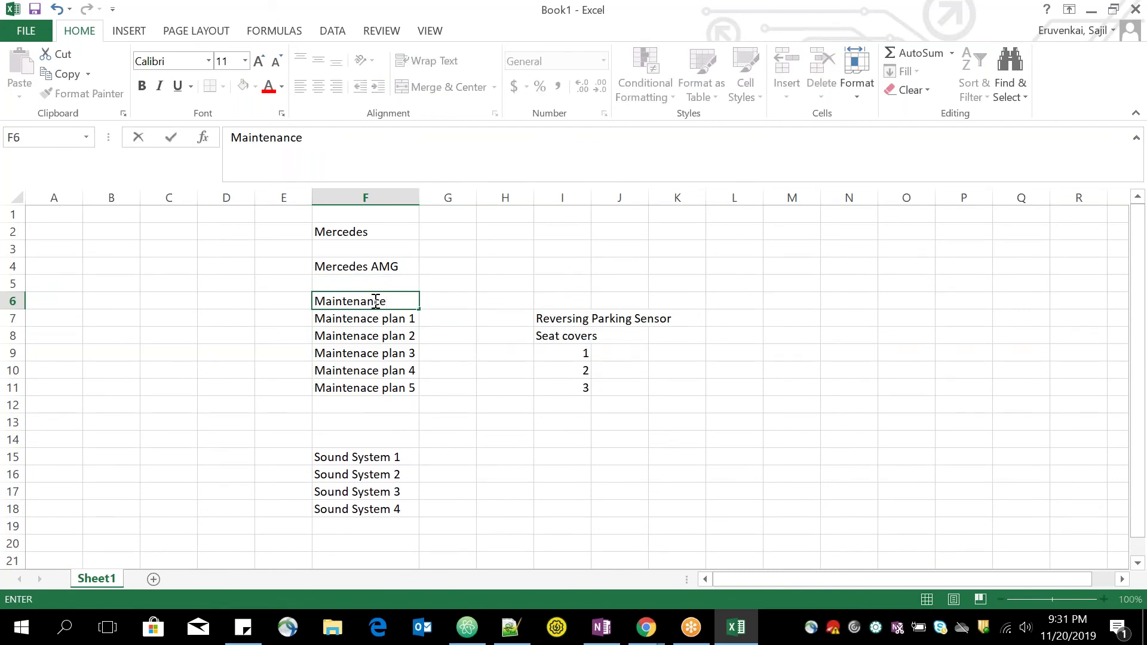
left_click(265, 301)
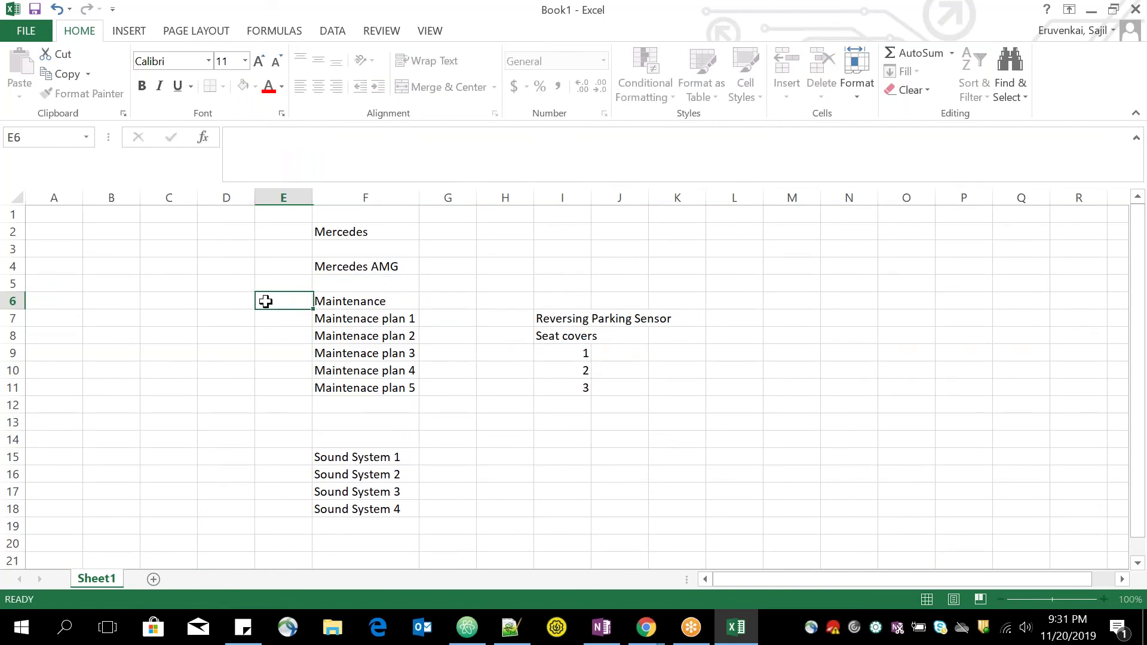
left_click(222, 299)
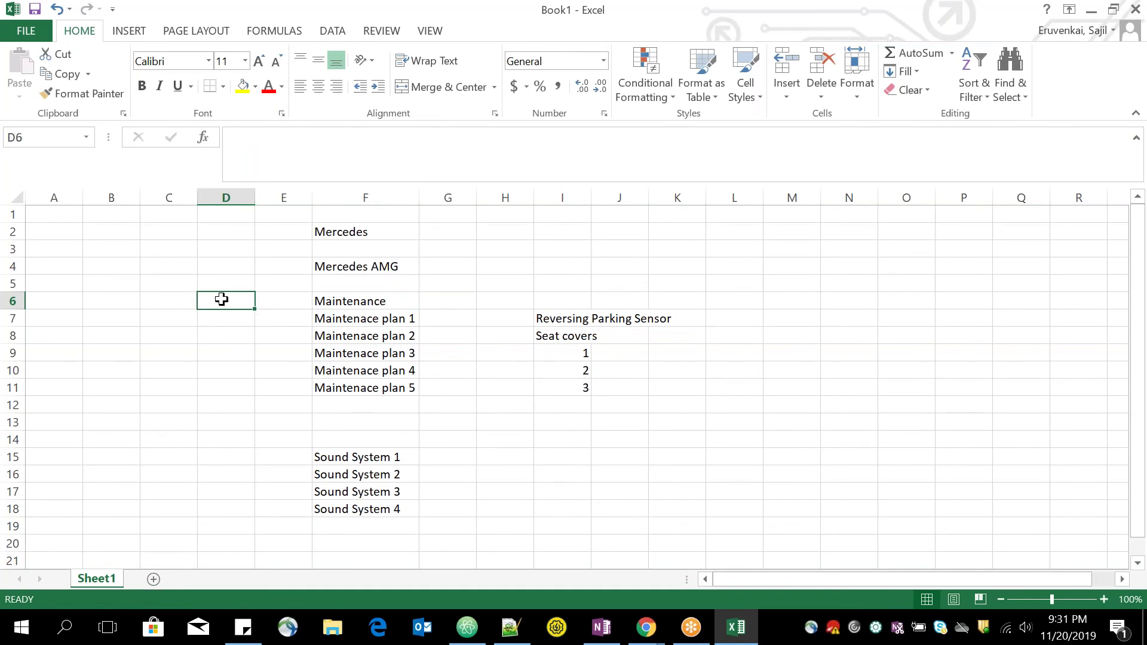
type("Dynamic Bundlee")
key("BackSpace")
left_click(444, 370)
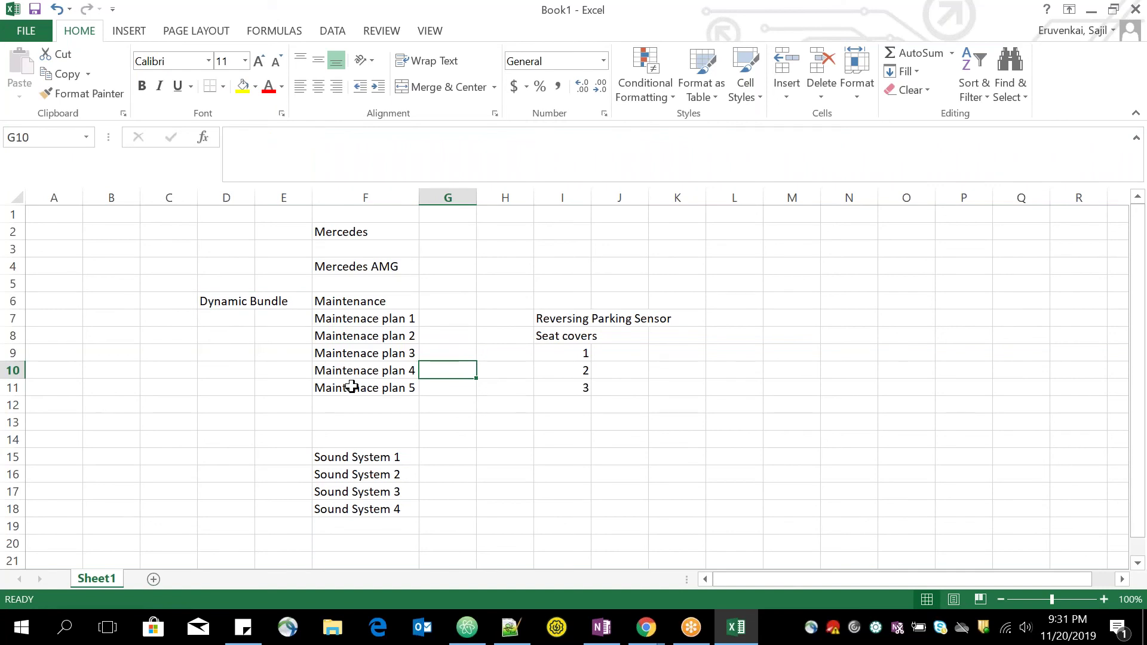
left_click_drag(377, 320, 380, 388)
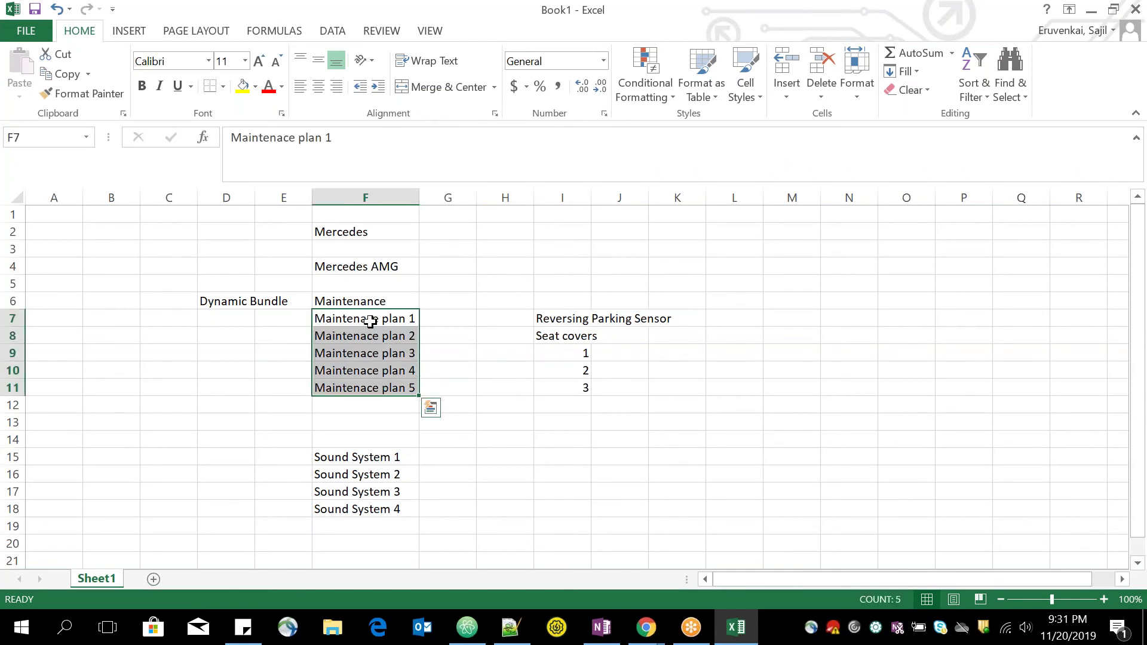
left_click_drag(848, 248, 904, 389)
Enter 'Maintenace Plan 1' in N3
left_click(848, 246)
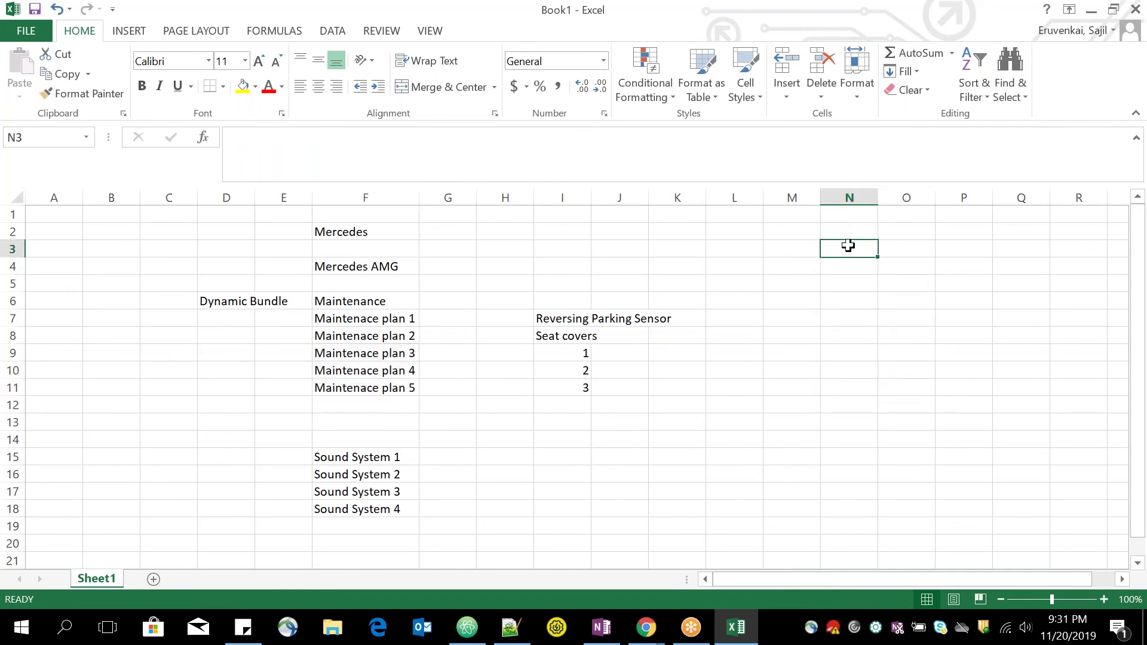
type("Mainte")
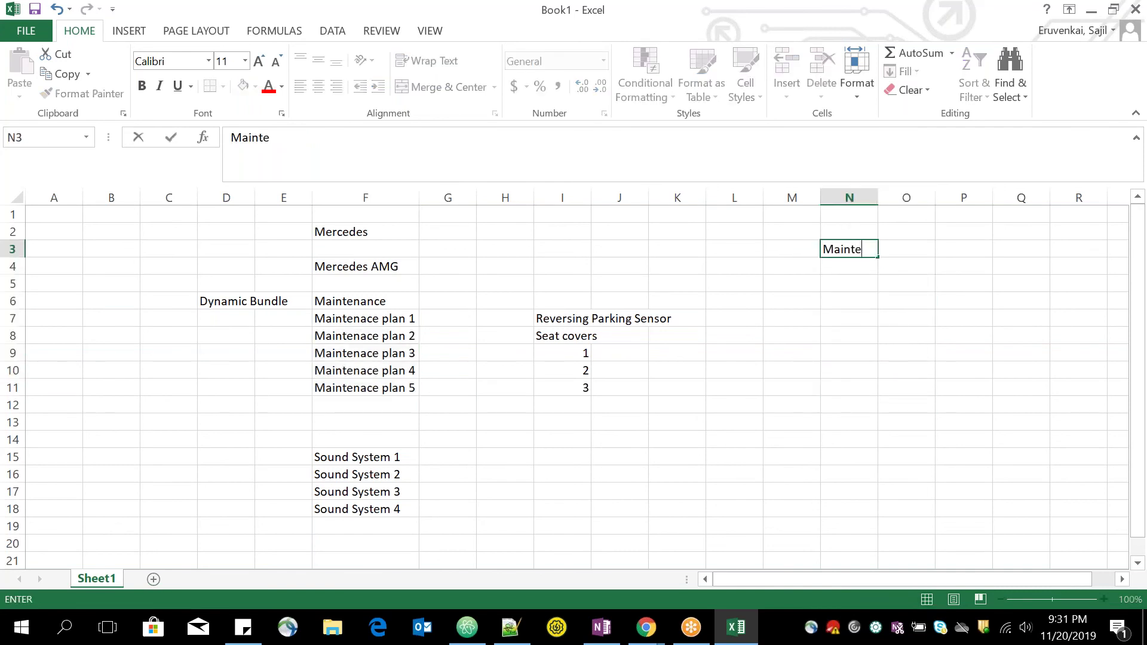
type("nace Plan")
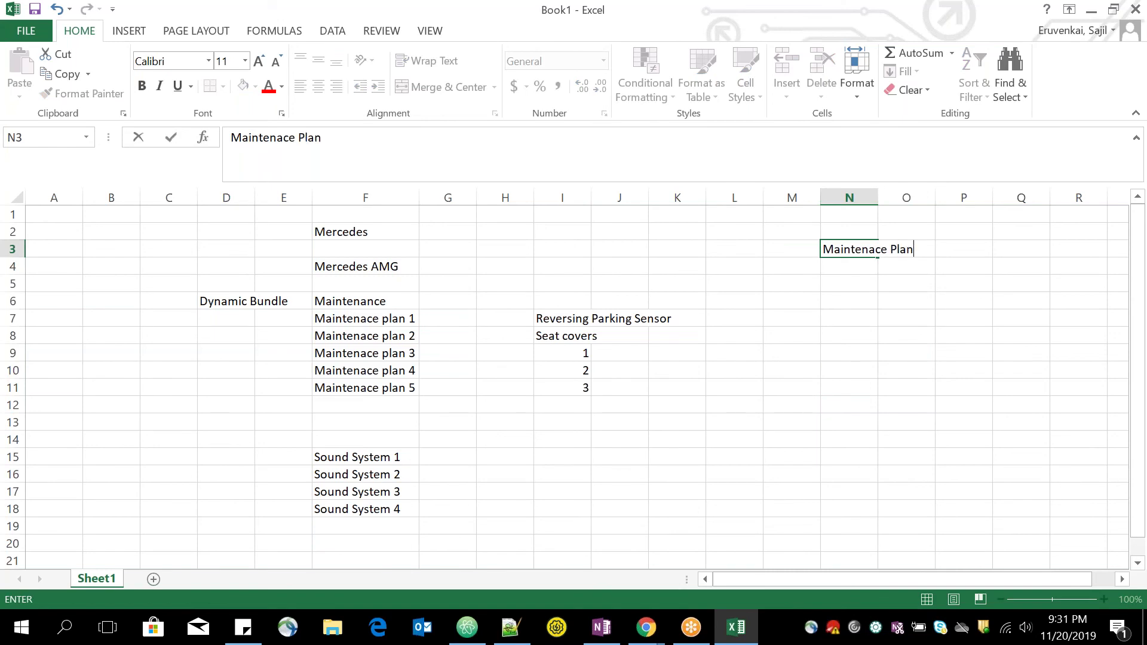
key("BackSpace")
type("n 1")
left_click(843, 270)
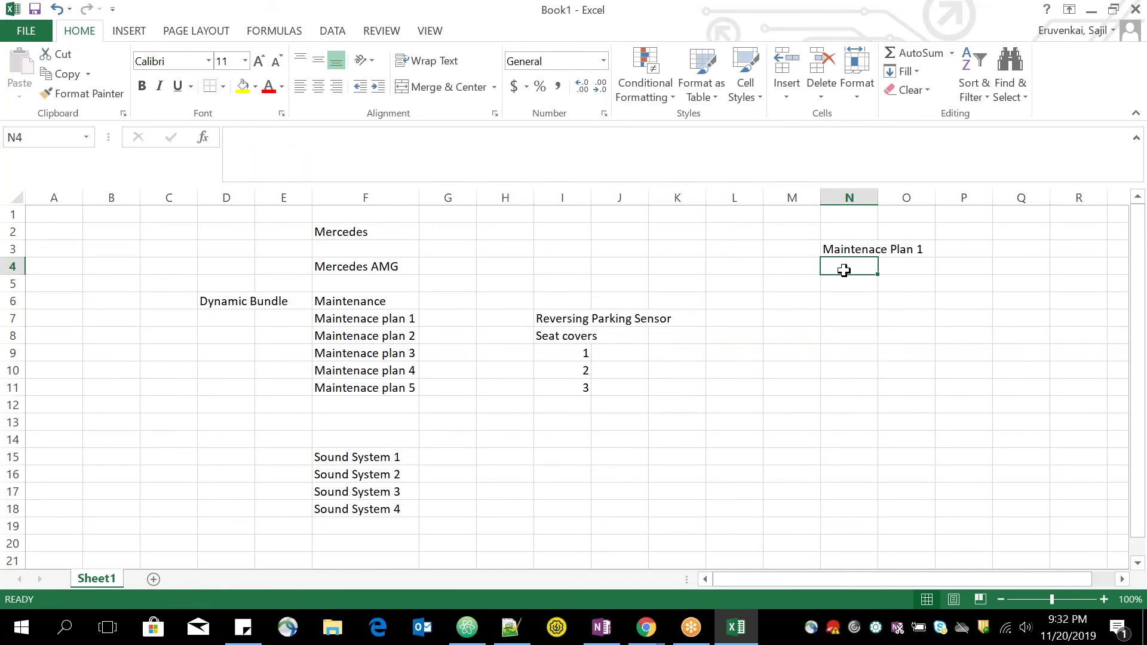
Enter 'Product Type' in N4 and 'Maintenace' in O4, then autofit column N
type("Prod")
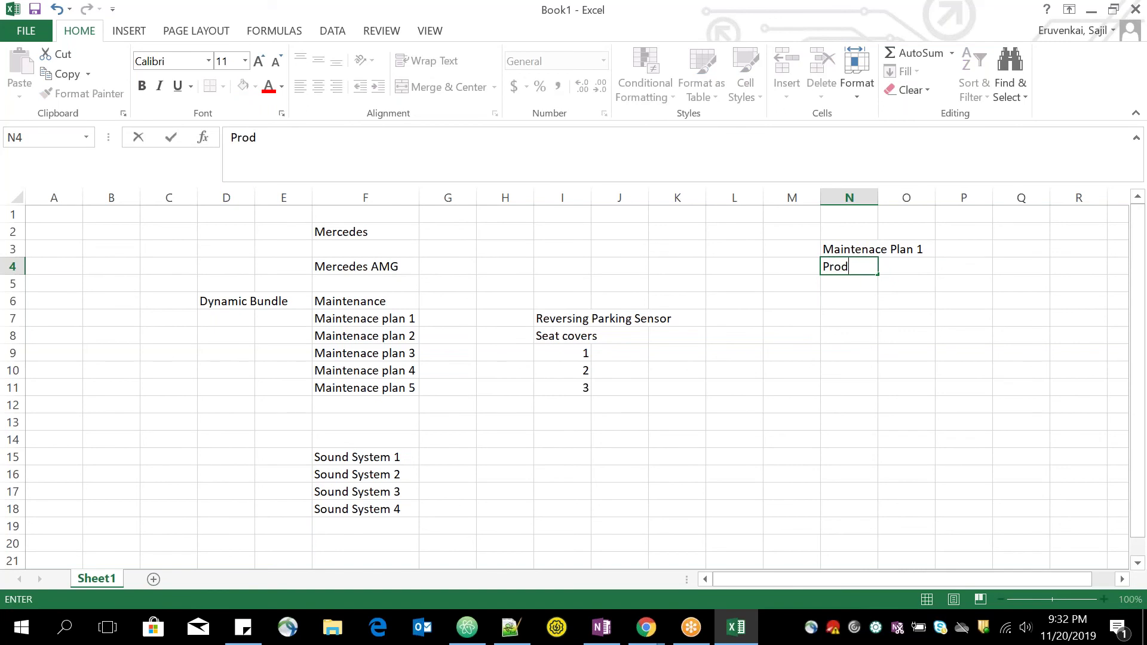
type("uct Type")
left_click(943, 270)
left_click(918, 267)
type("M")
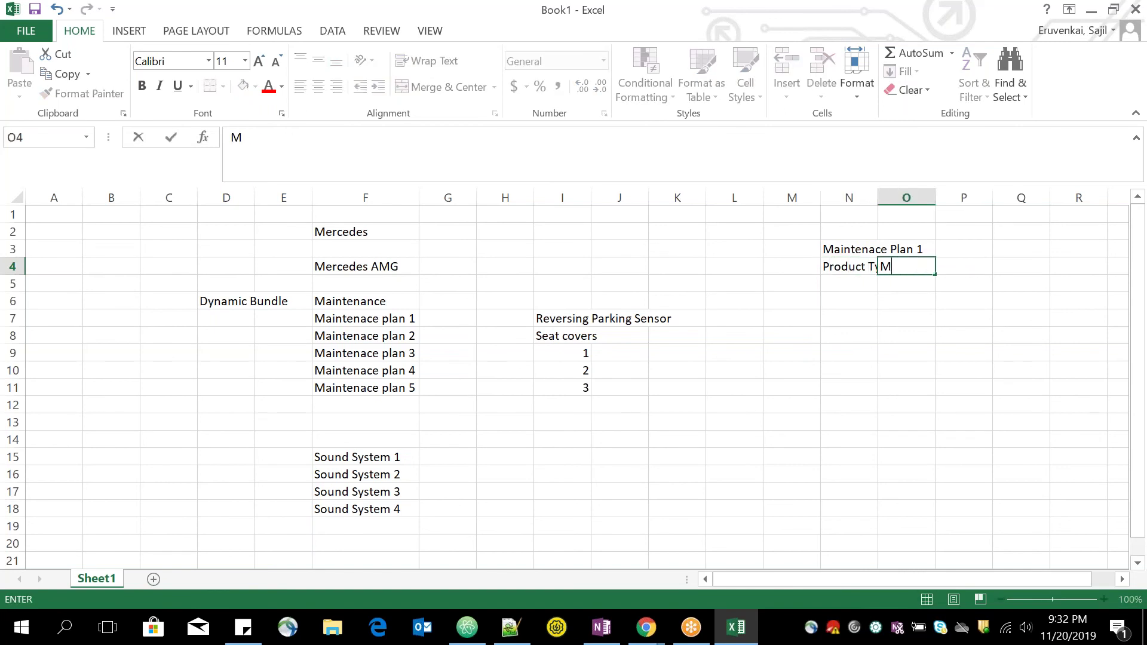
type("aintenace")
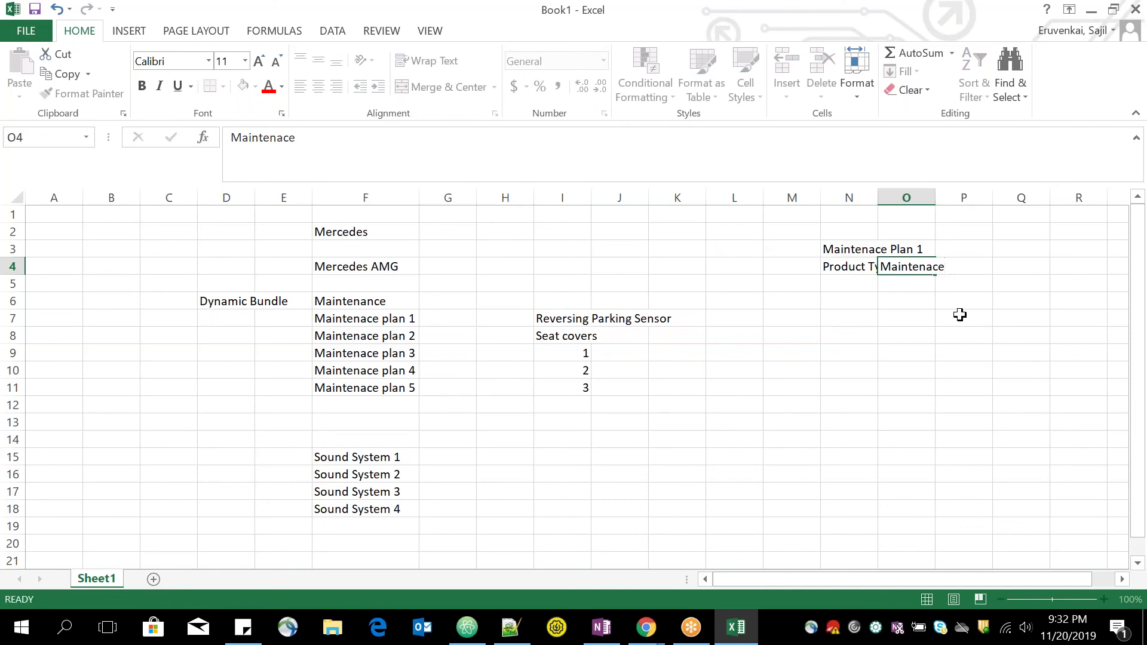
left_click(960, 315)
double_click(877, 197)
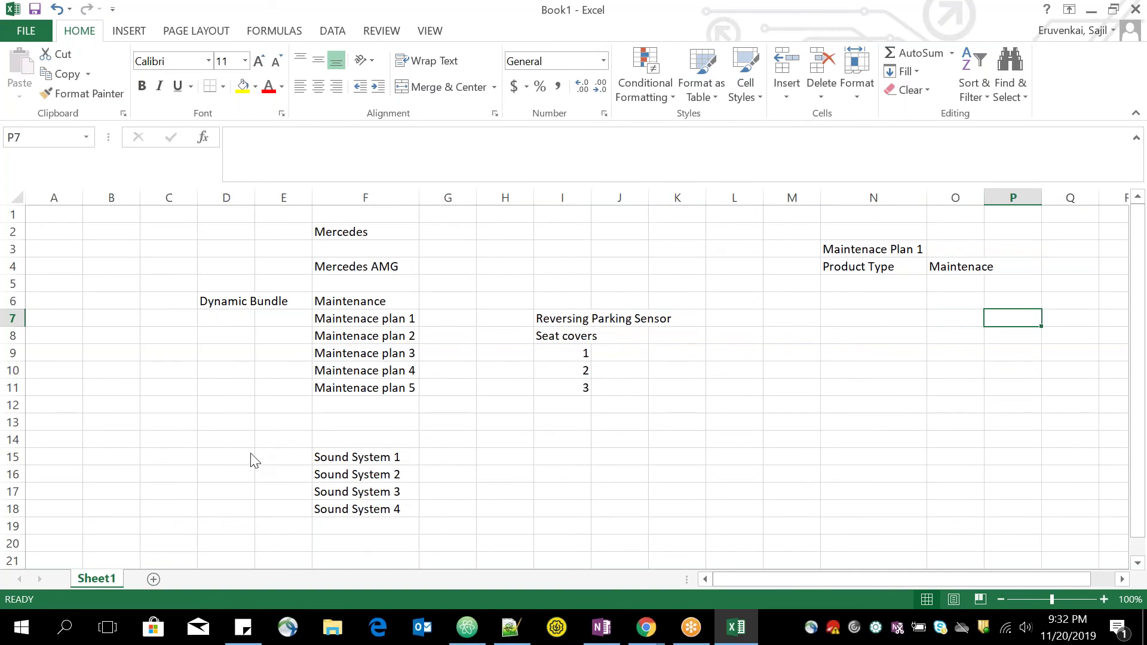
key("alt+Tab")
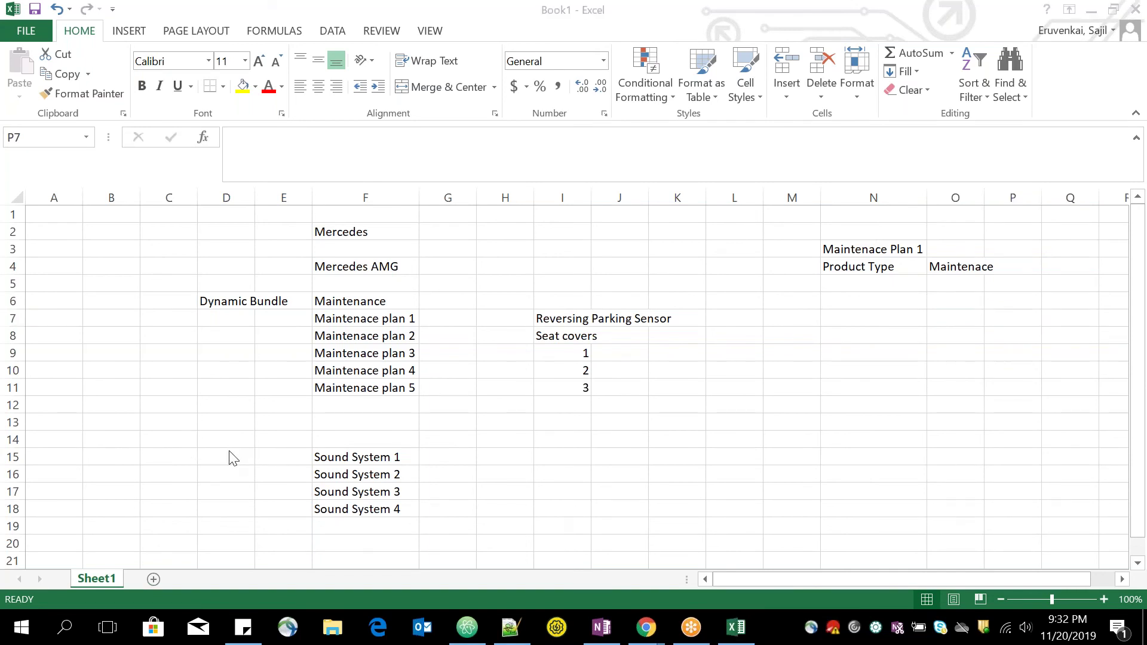
key("alt+Tab")
Enter 'Sound System' in D15, autofit column D, and copy the label to F13
left_click(226, 457)
type("Sound System")
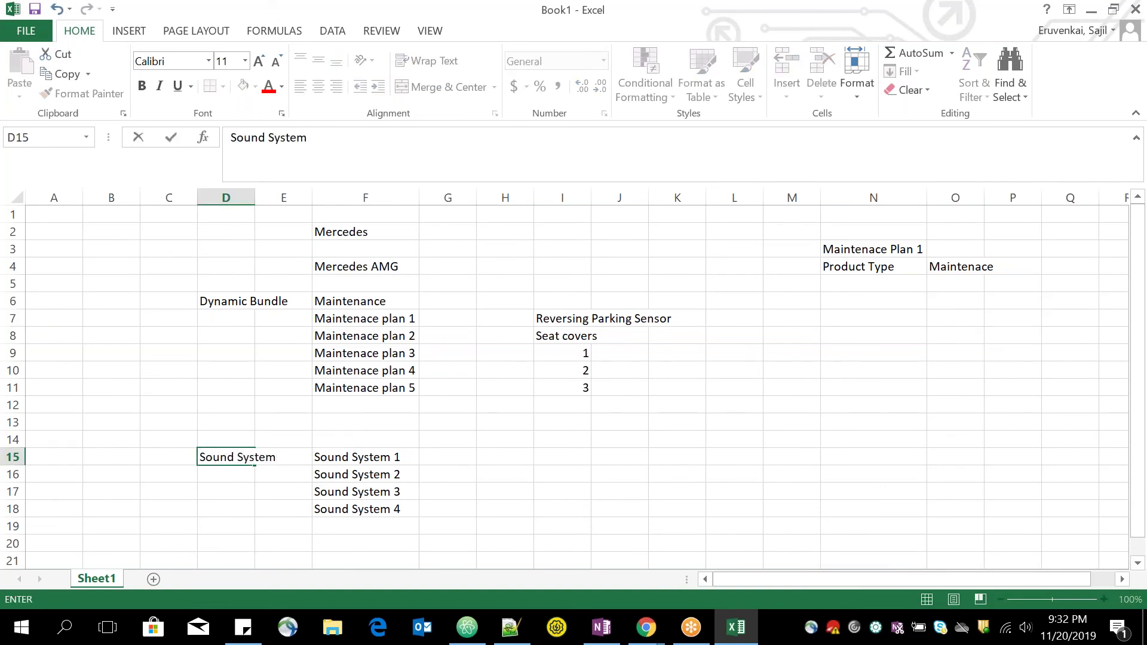
key("Return")
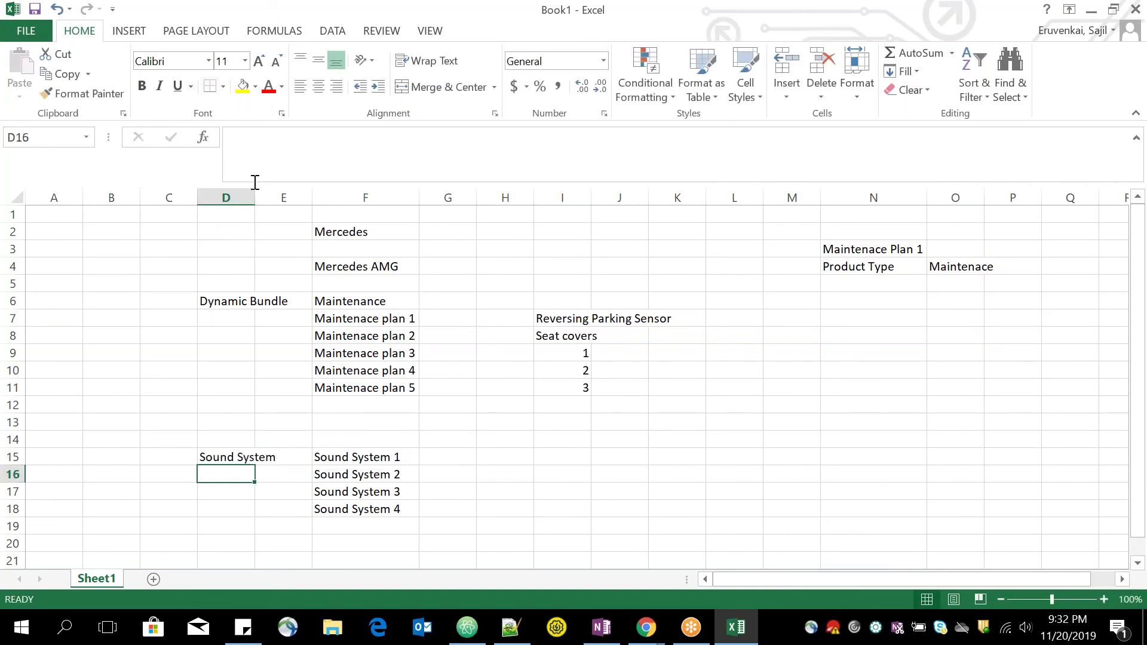
double_click(255, 197)
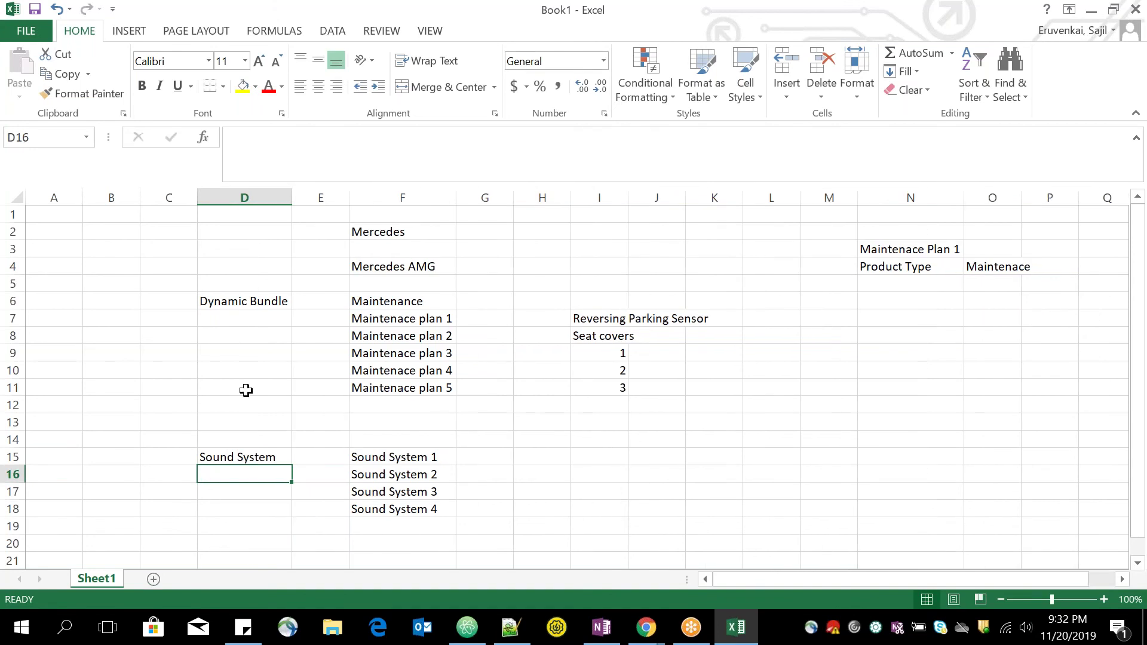
left_click(245, 452)
key("ctrl+c")
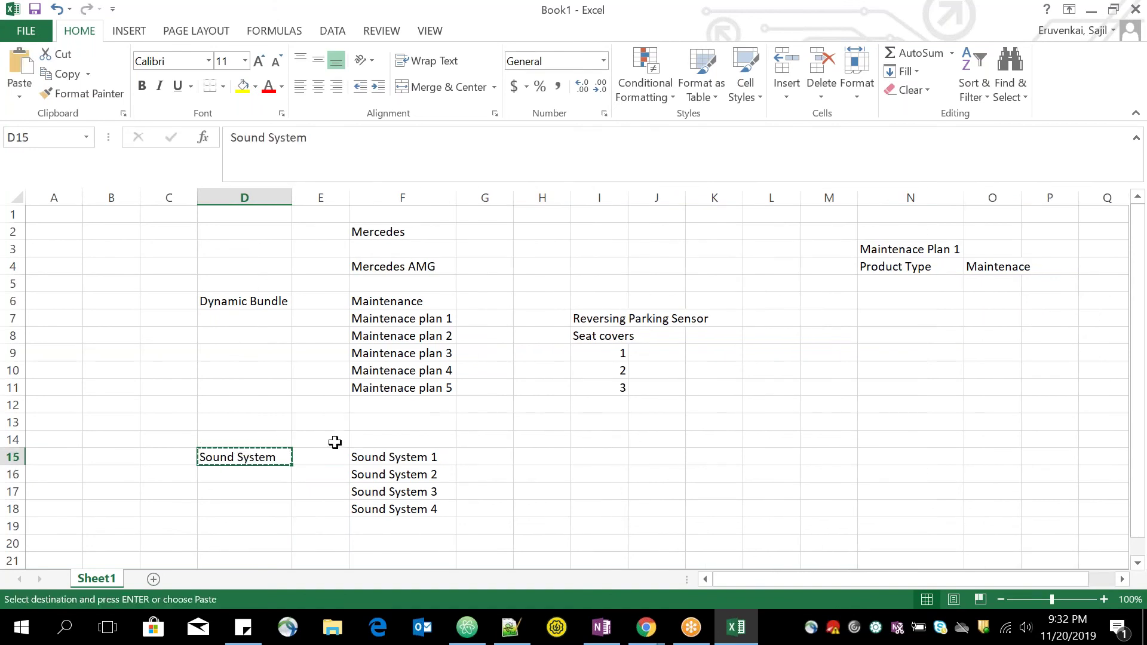
left_click(380, 423)
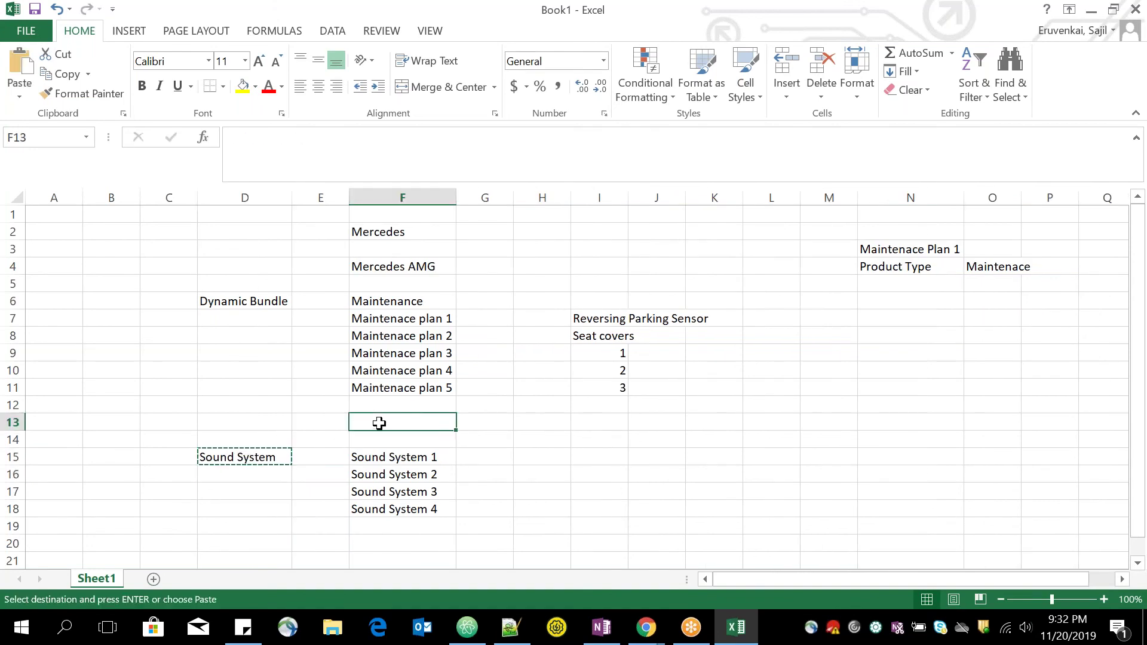
Fill F4, the Sound System heading in F13, and the Maintenance heading in F6 yellow
left_click(379, 267)
left_click(242, 87)
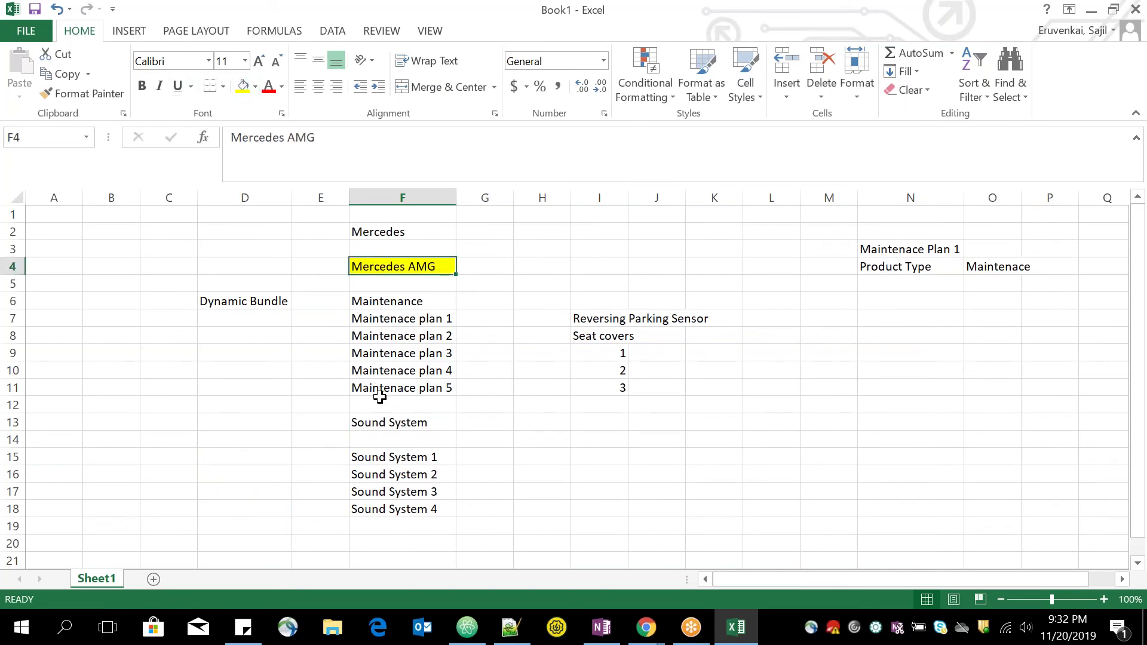
left_click(382, 422)
left_click(242, 88)
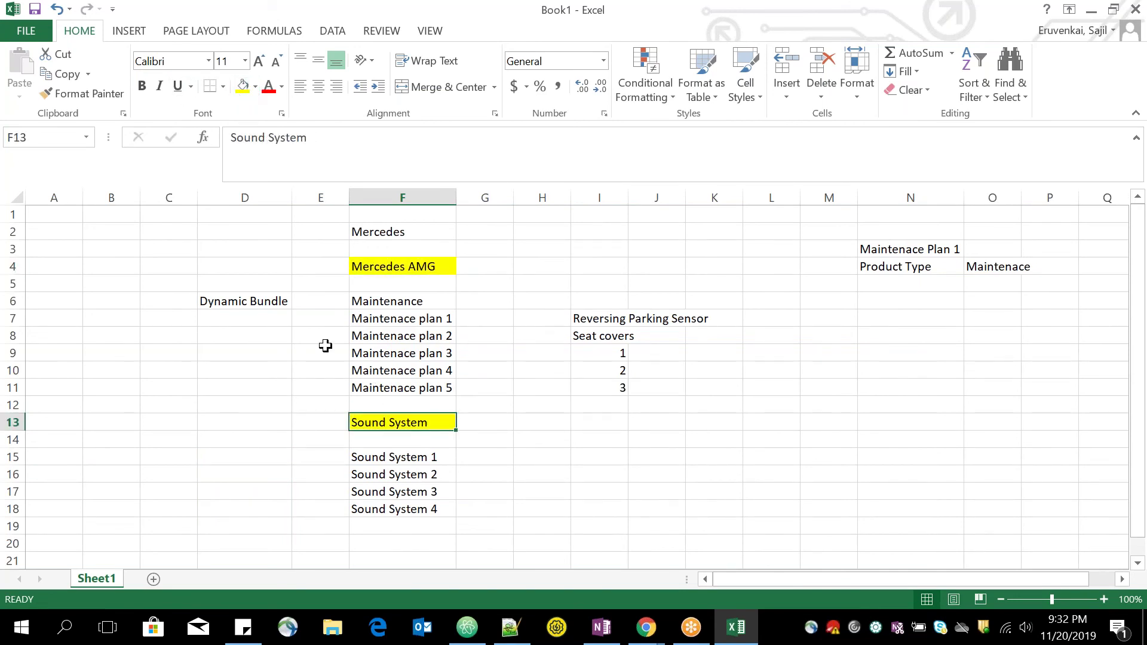
left_click(384, 302)
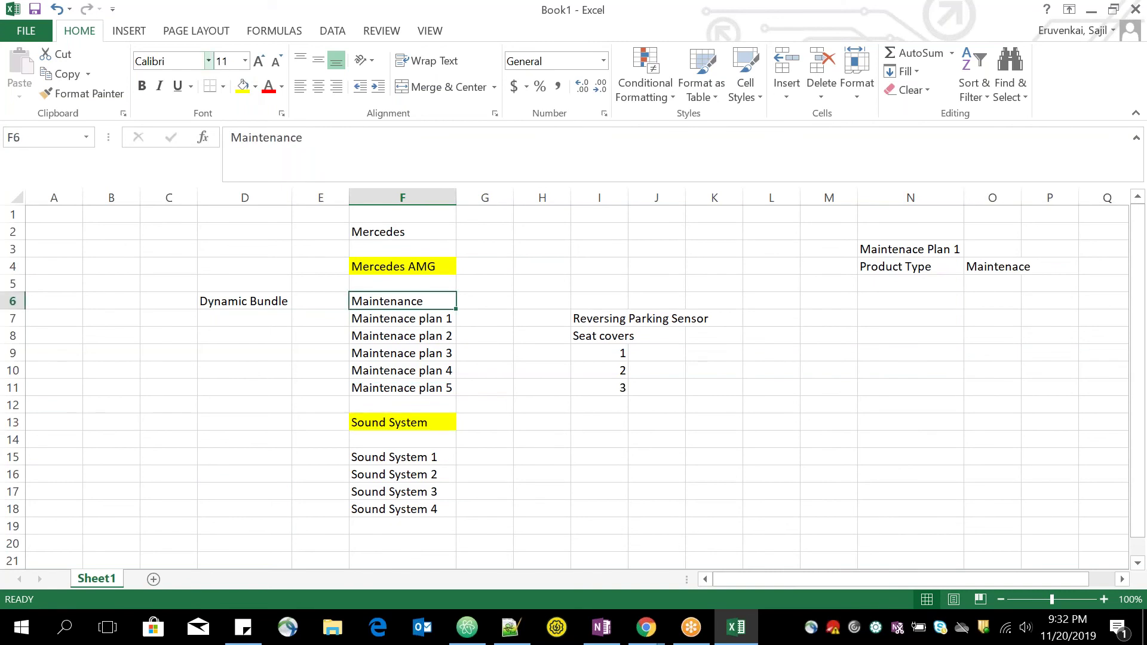
left_click(242, 87)
Fill Mercedes AMG, the maintenance plans, sound system items and column I items grey-blue
left_click(406, 268)
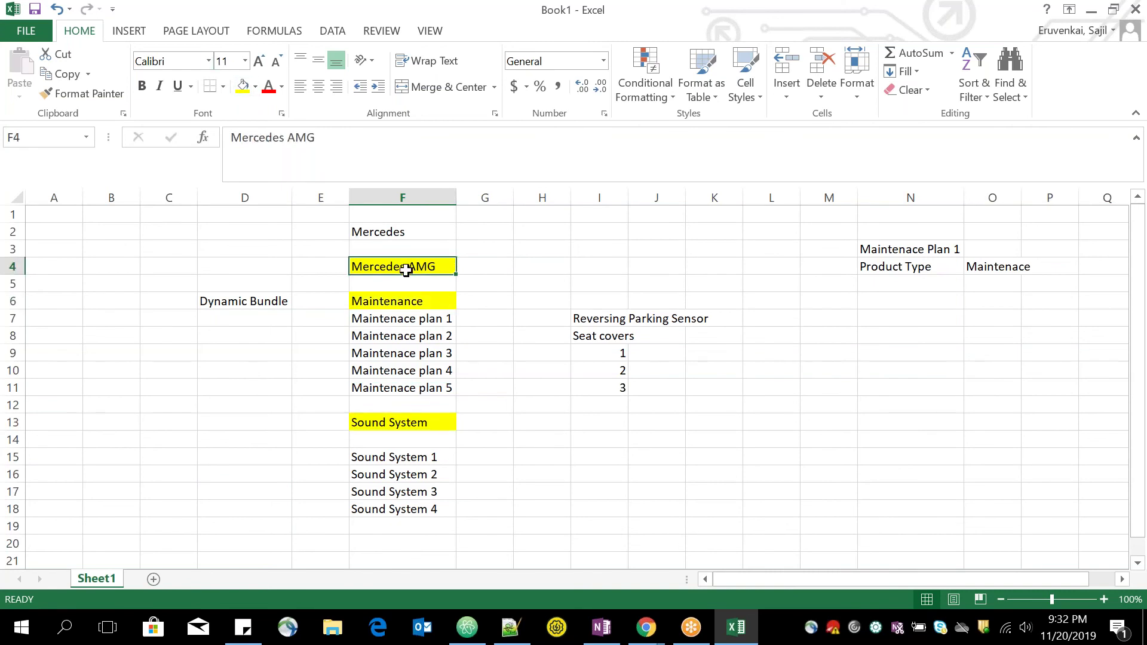
left_click(255, 87)
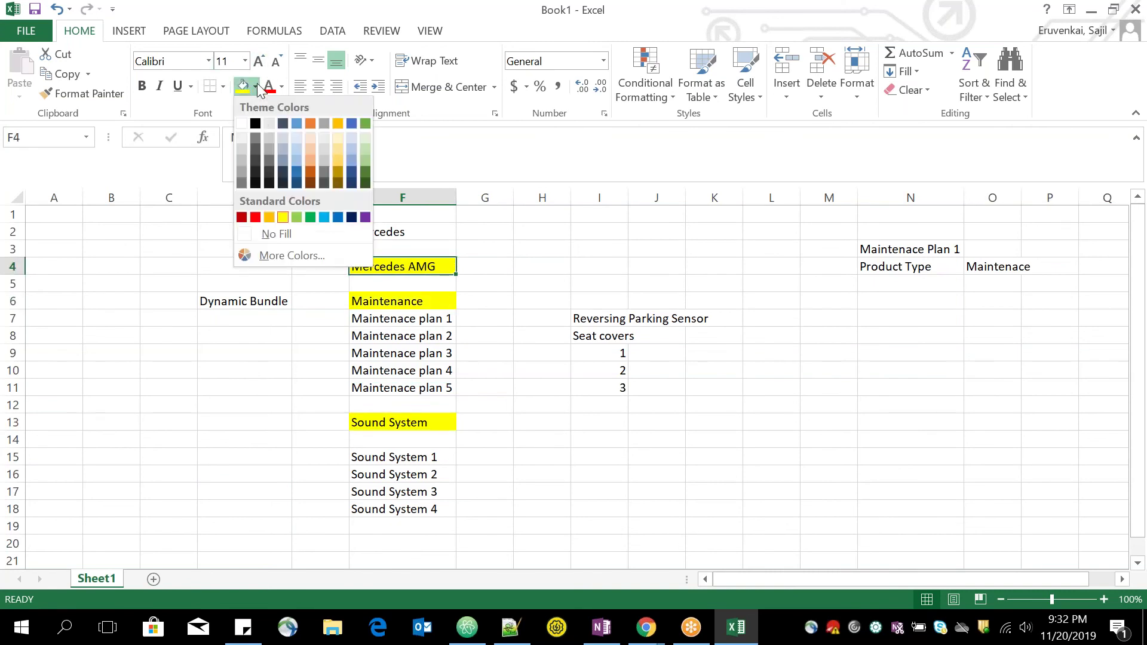
left_click(281, 153)
left_click_drag(405, 320, 418, 388)
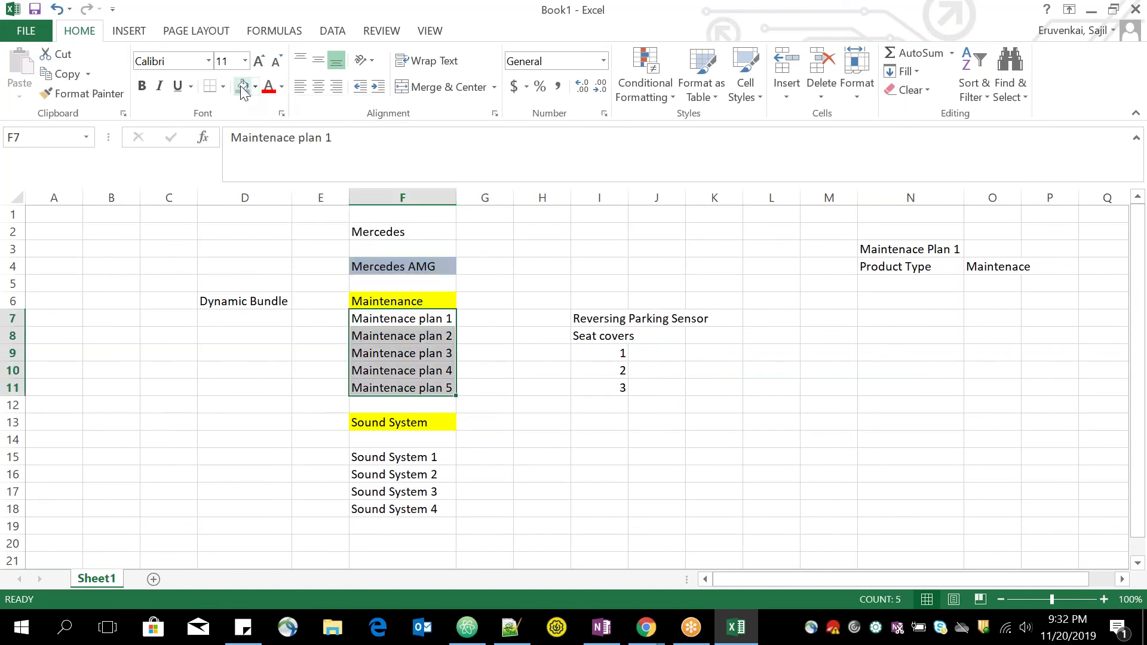
left_click(243, 87)
left_click(394, 460)
left_click_drag(405, 499, 405, 507)
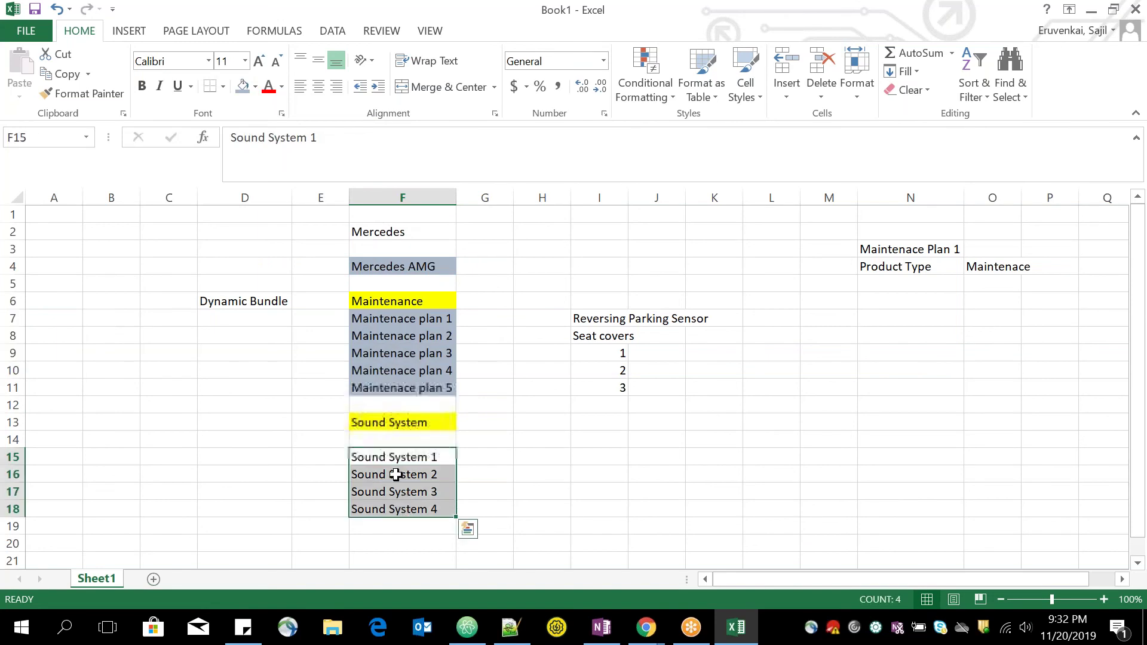
left_click(242, 88)
left_click_drag(605, 316, 620, 386)
left_click(243, 90)
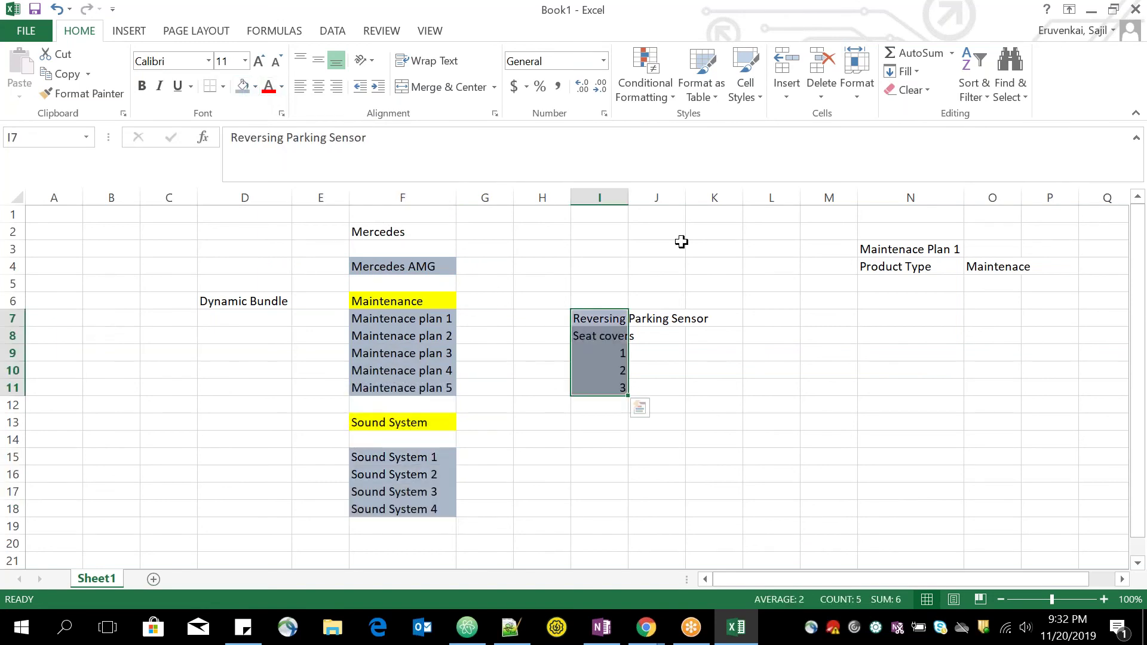
Label I5 'Misc' and start a 'Minimum one pro' note in D13
left_click(595, 287)
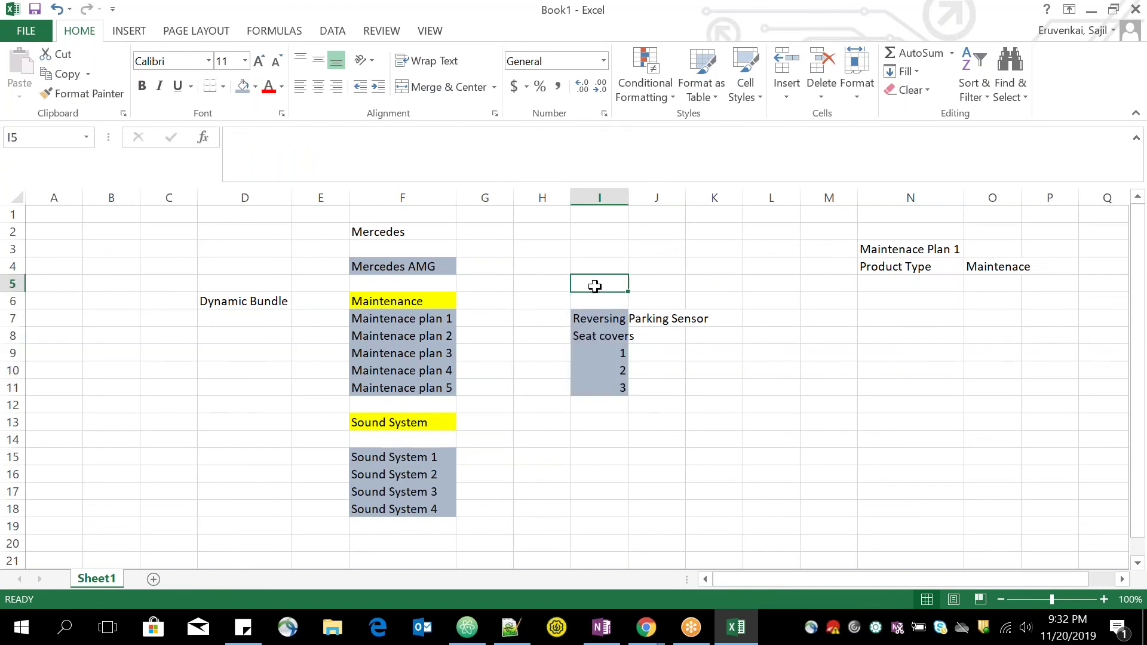
type("Mis")
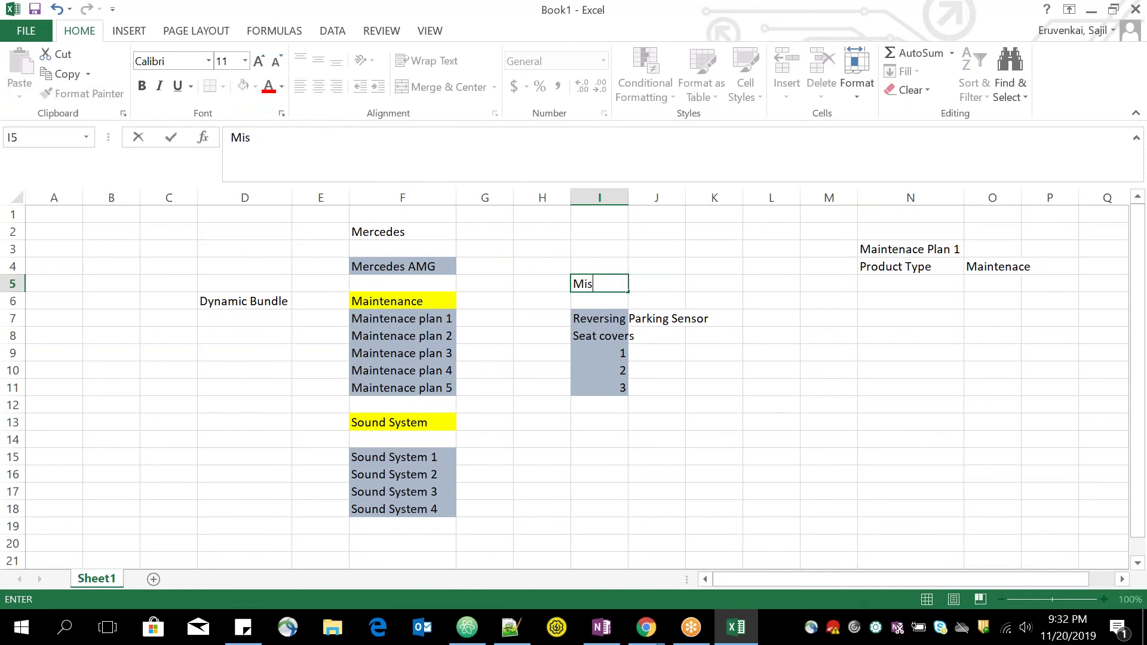
left_click(530, 480)
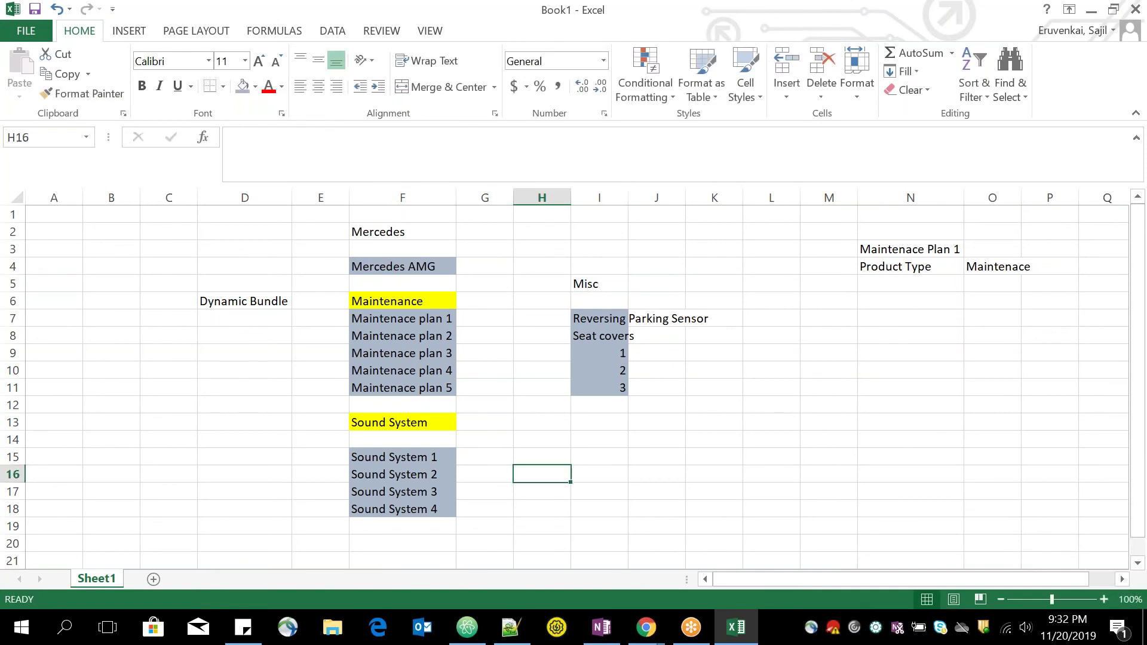
left_click(220, 419)
type("Minimum one pro")
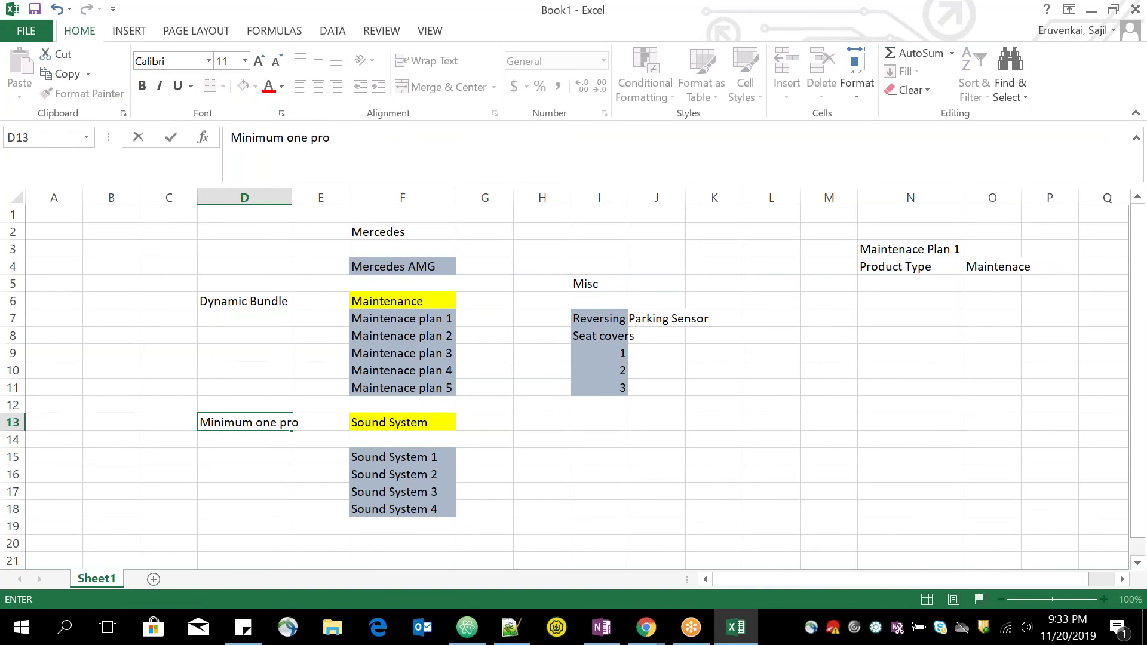
Replace the D13 note with 'Only 1 product'
key("BackSpace")
key("BackSpace")
key("BackSpace")
key("BackSpace")
key("BackSpace")
key("BackSpace")
key("BackSpace")
key("BackSpace")
key("BackSpace")
key("BackSpace")
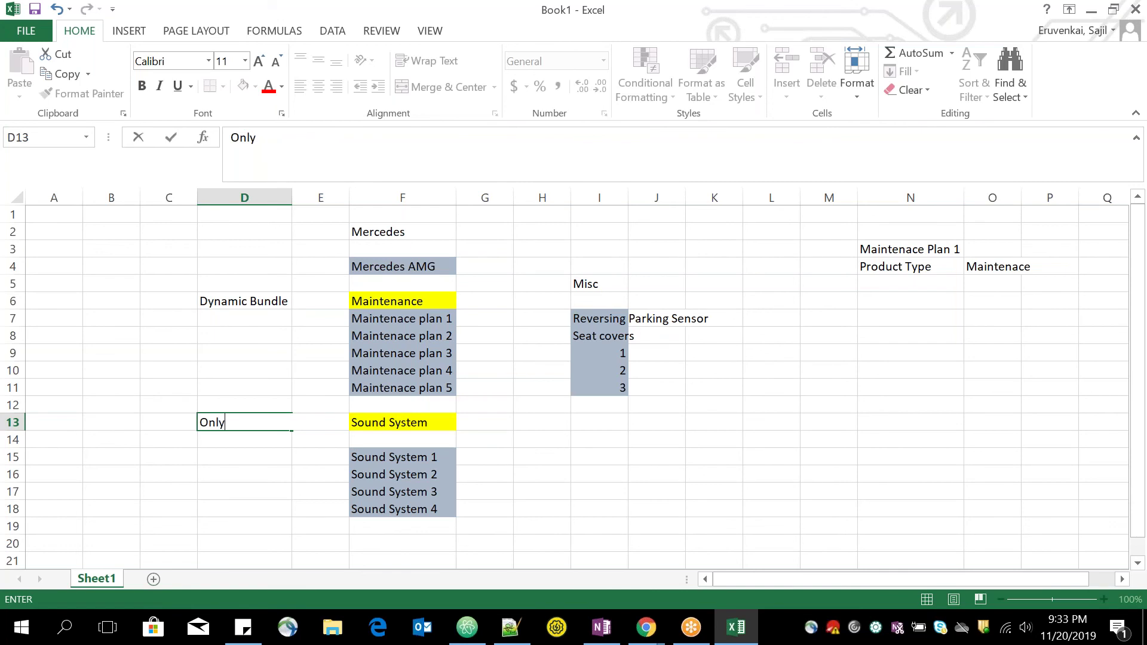
type("Only 1 product")
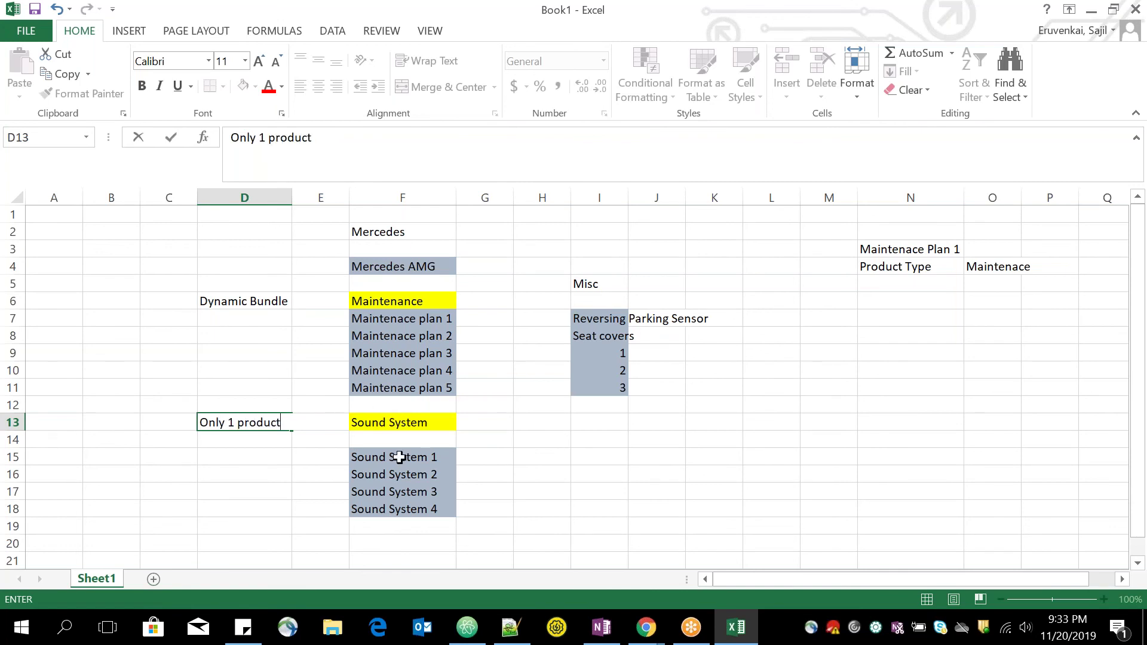
left_click(607, 436)
Put 'Minimum 1' in L5 and 'Allow Multiple Selections' in L6, autofitting column L
left_click(665, 285)
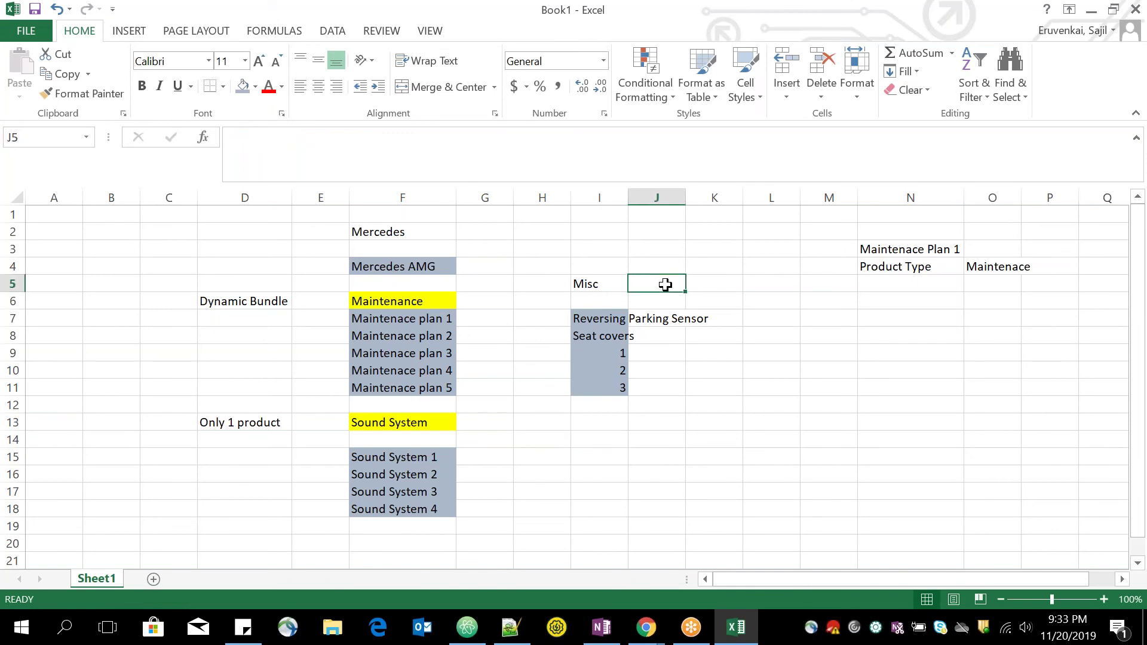
type("Minimum 1")
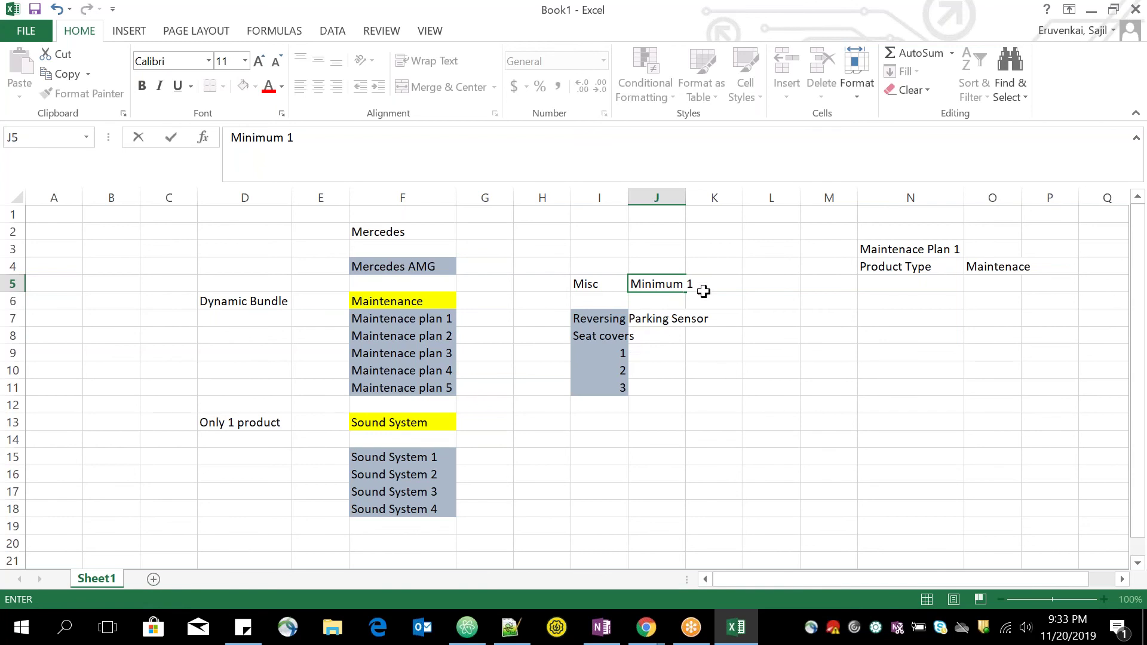
left_click(665, 401)
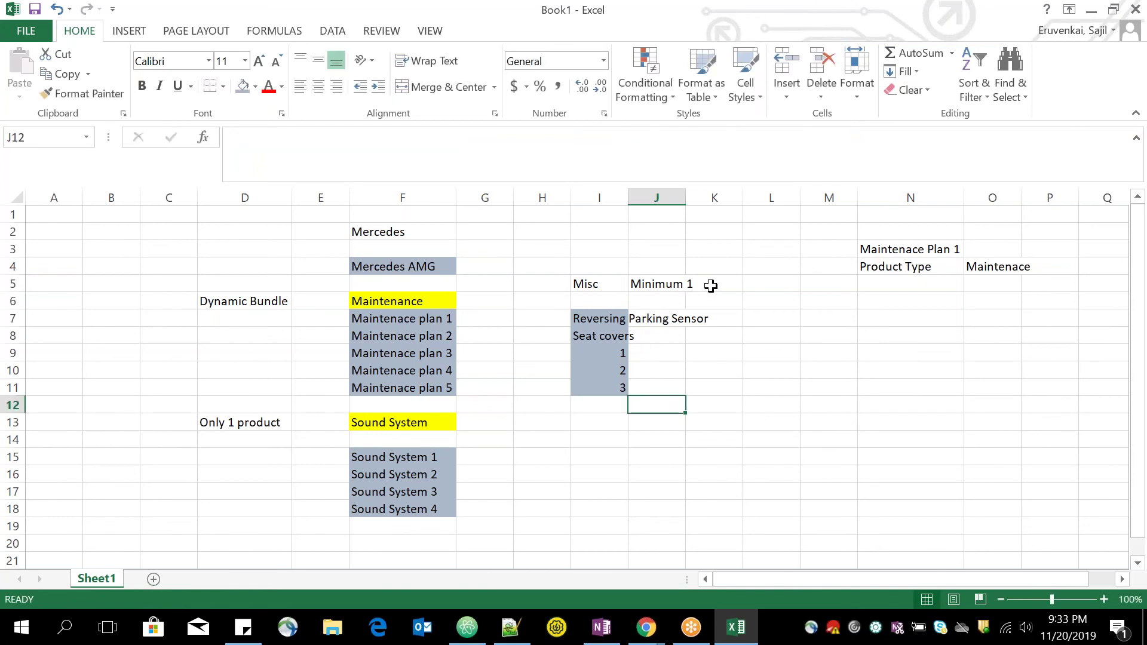
left_click(669, 286)
left_click_drag(669, 286, 769, 284)
left_click(757, 306)
type("All")
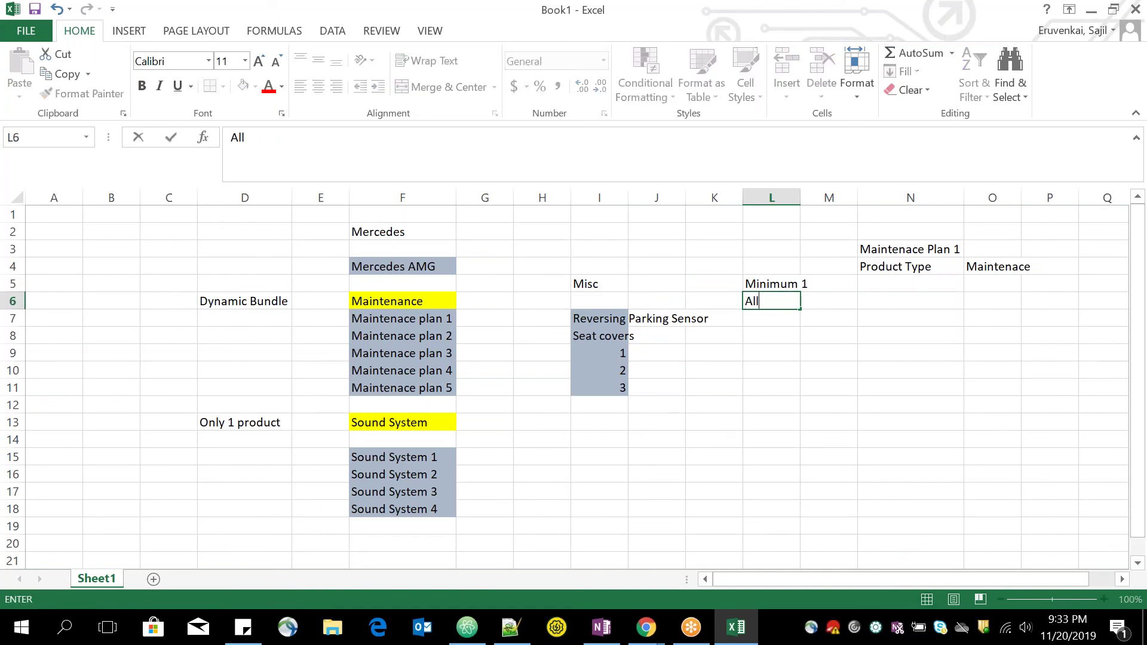
type("ow Multiple ")
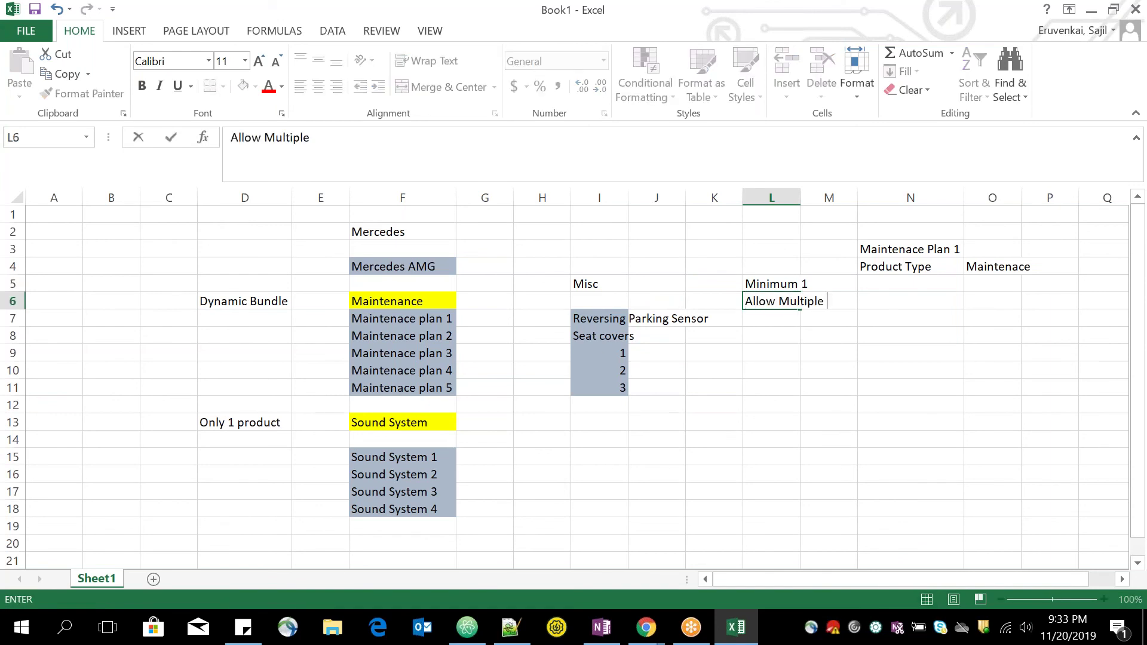
type("Selections")
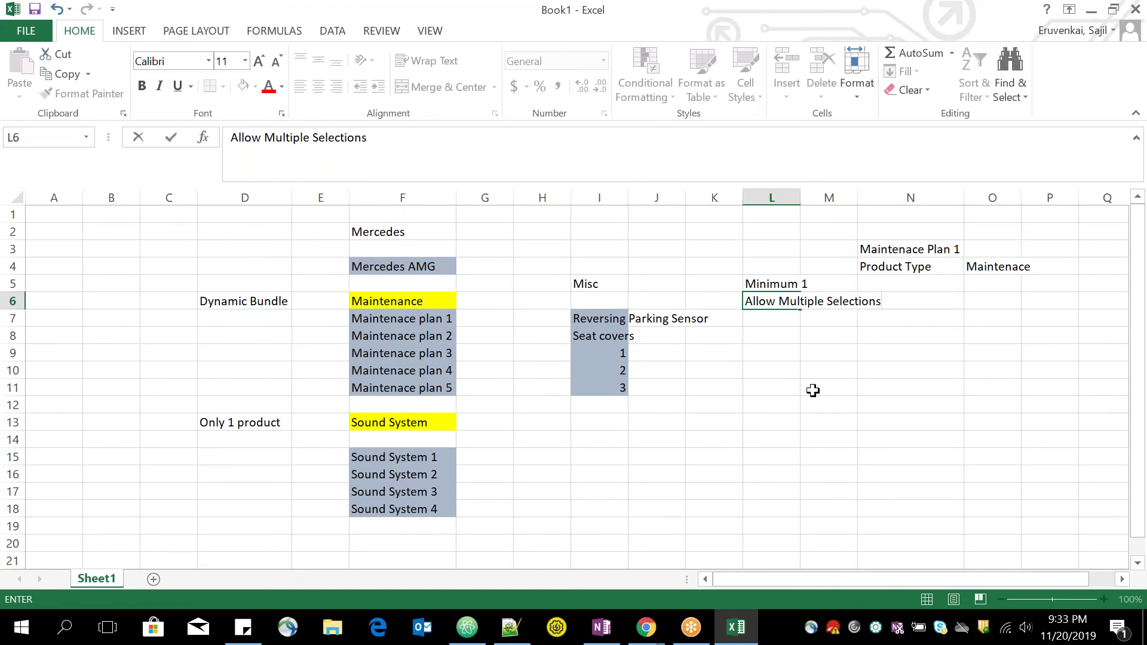
left_click(812, 391)
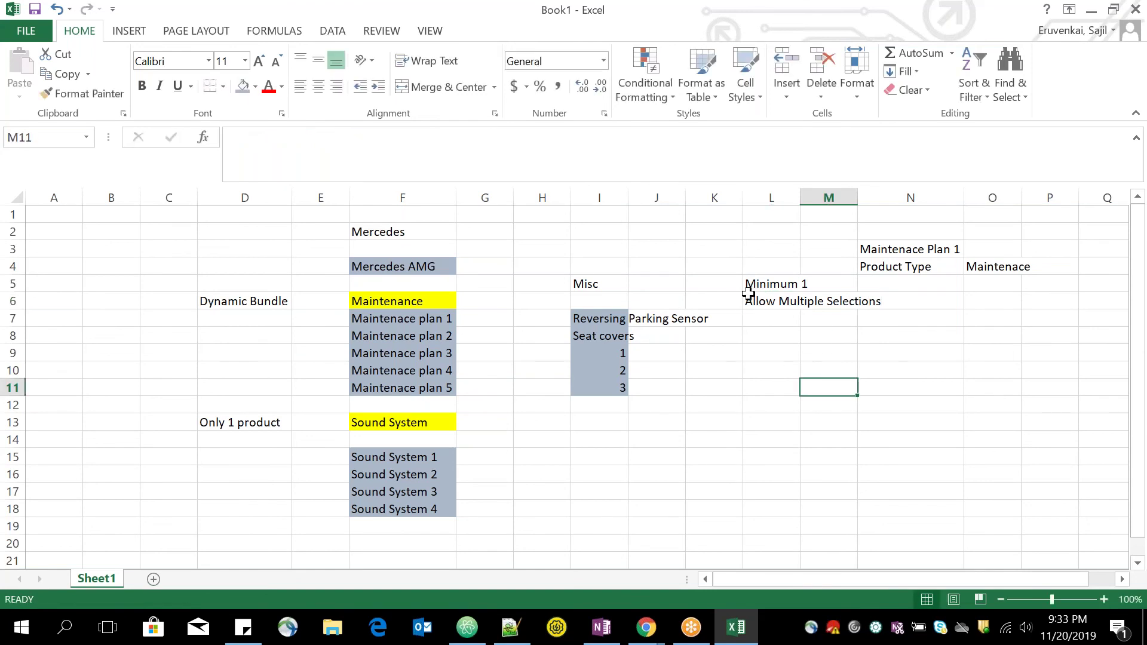
double_click(800, 197)
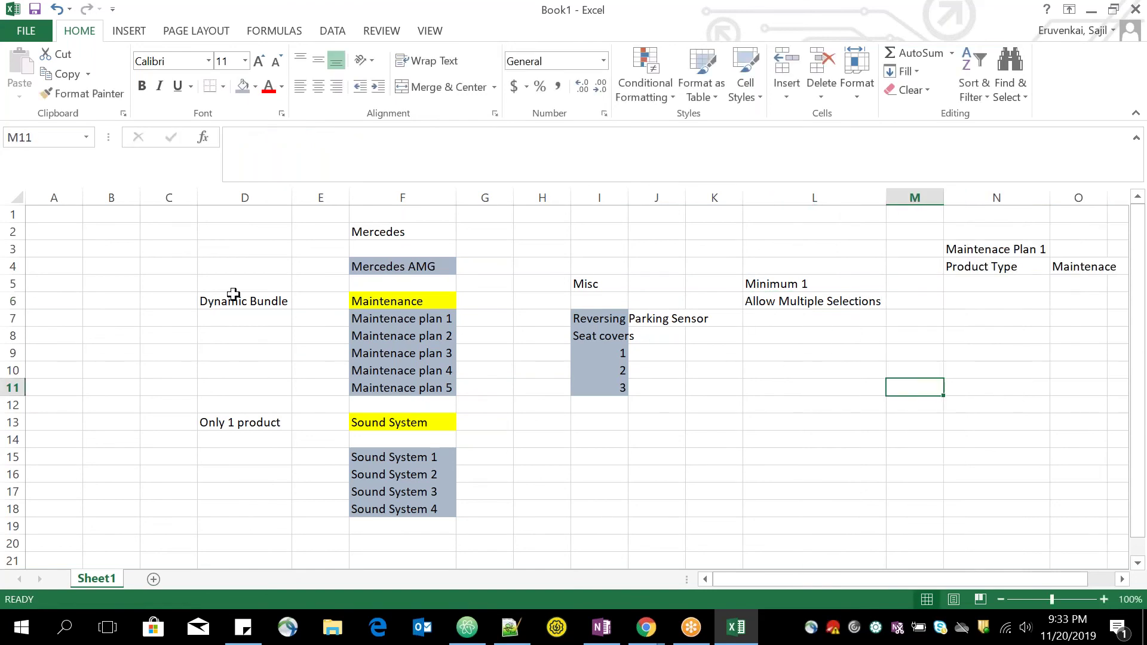
left_click_drag(65, 197, 107, 198)
Delete columns A and B, then fill Misc yellow and Dynamic Bundle light green
right_click(106, 200)
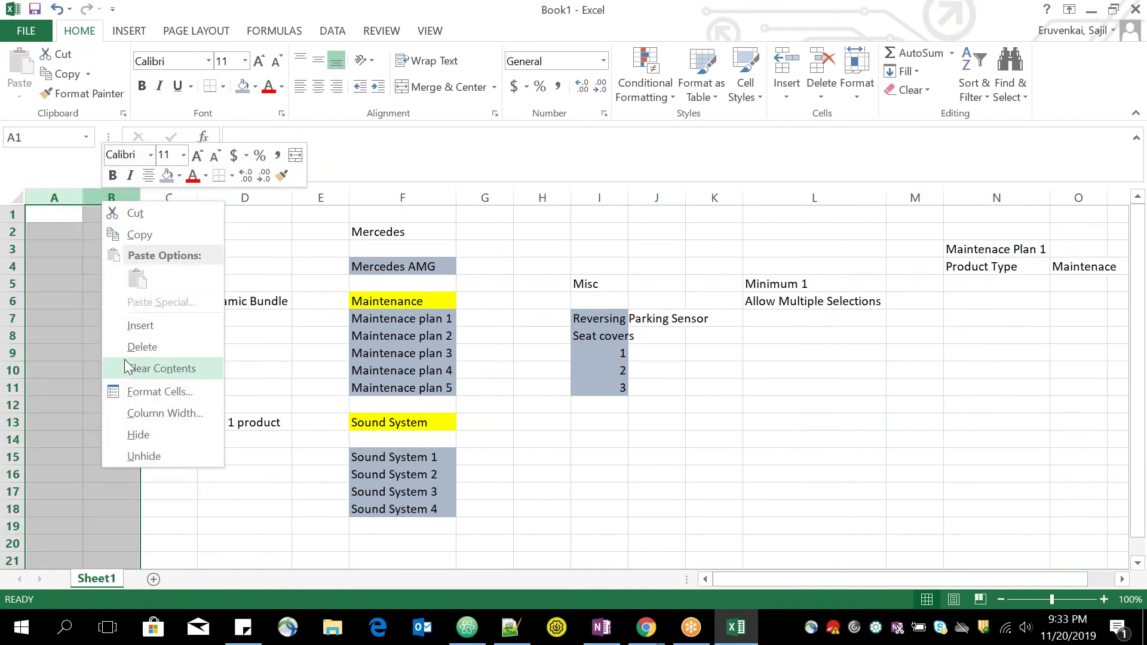
left_click(134, 346)
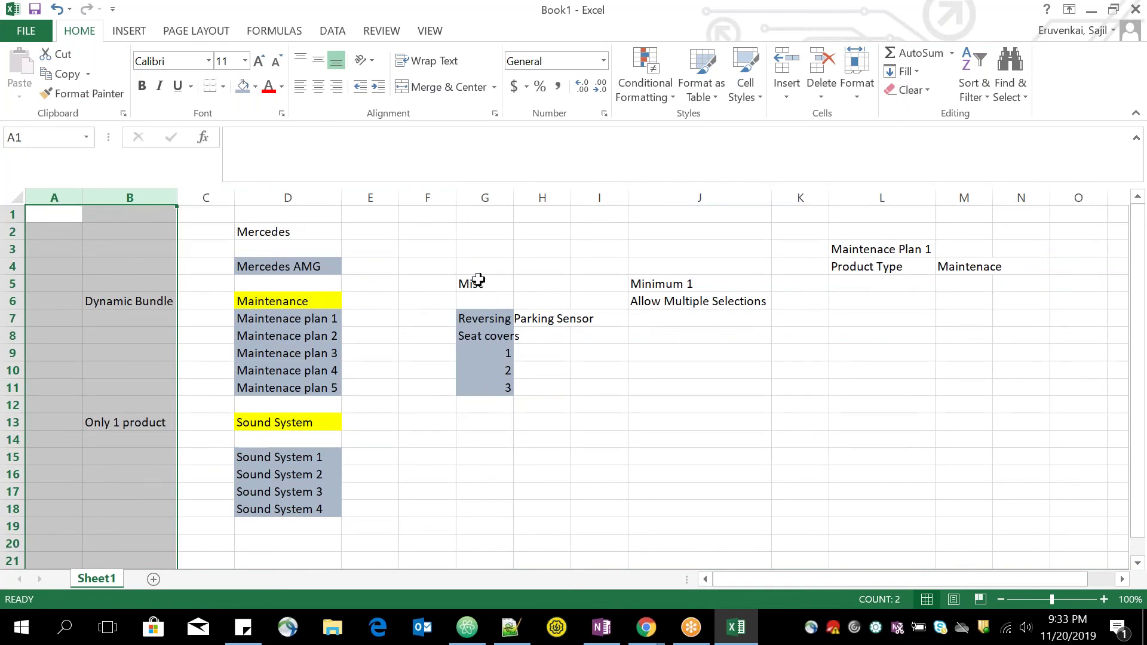
left_click(478, 280)
left_click(255, 87)
left_click(282, 214)
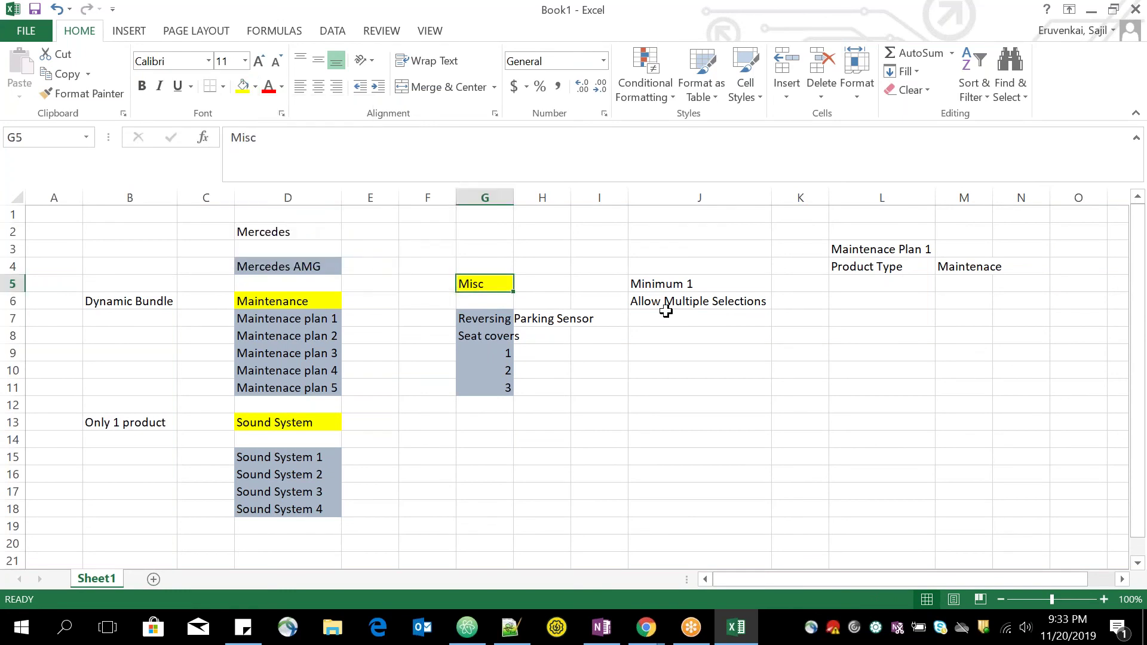
left_click(724, 433)
left_click(115, 300)
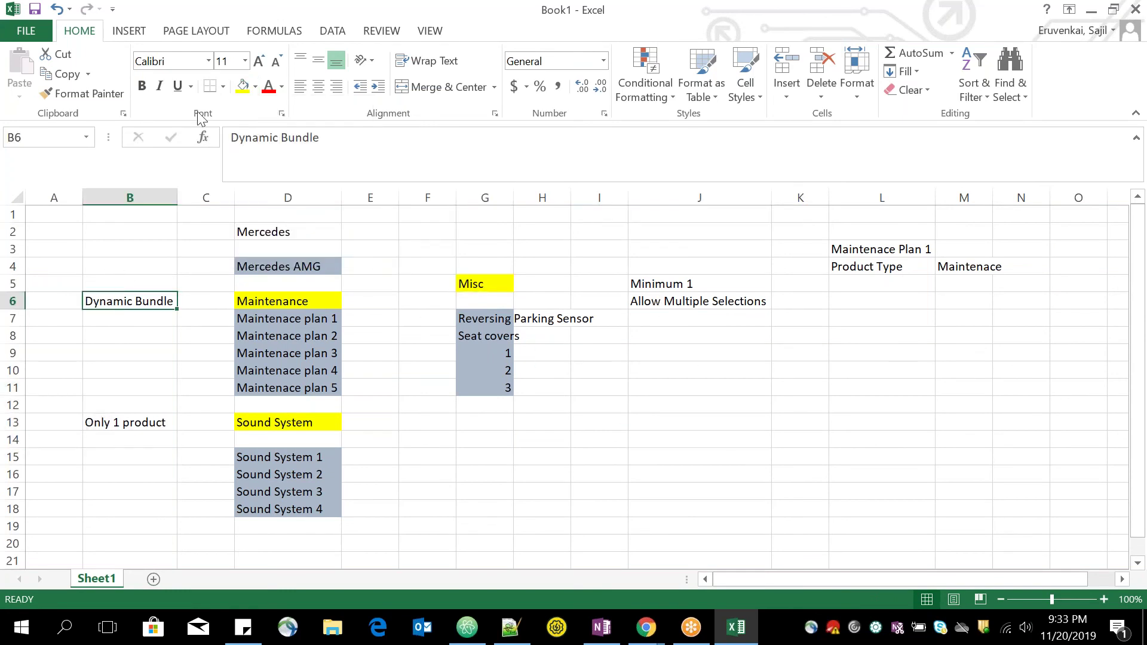
left_click(255, 87)
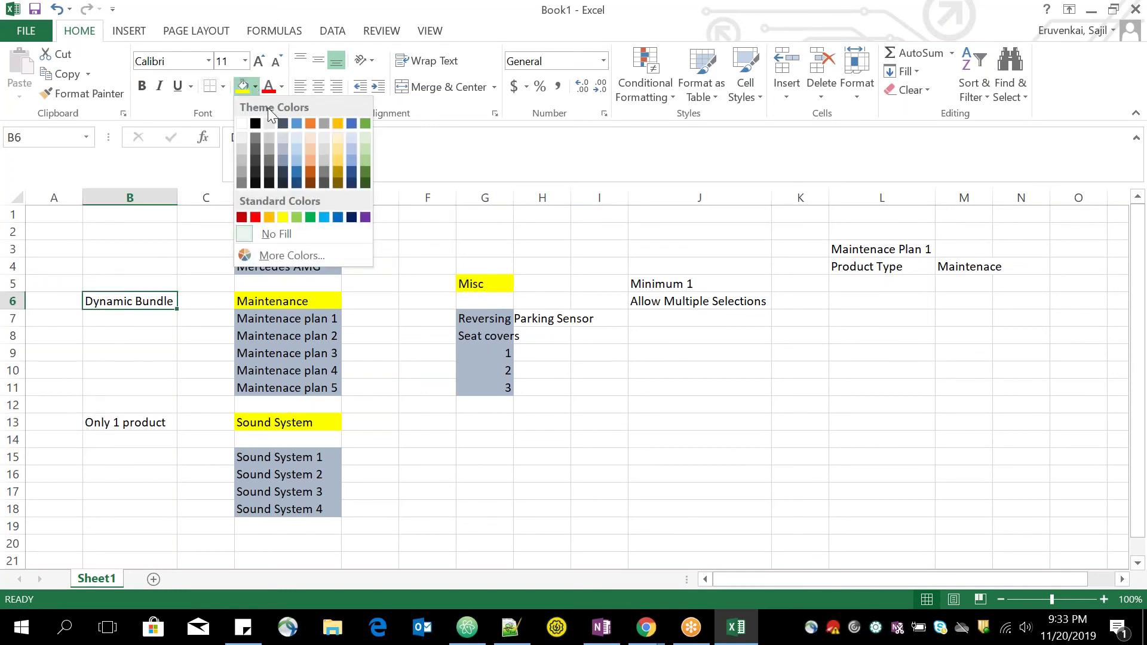
left_click(364, 159)
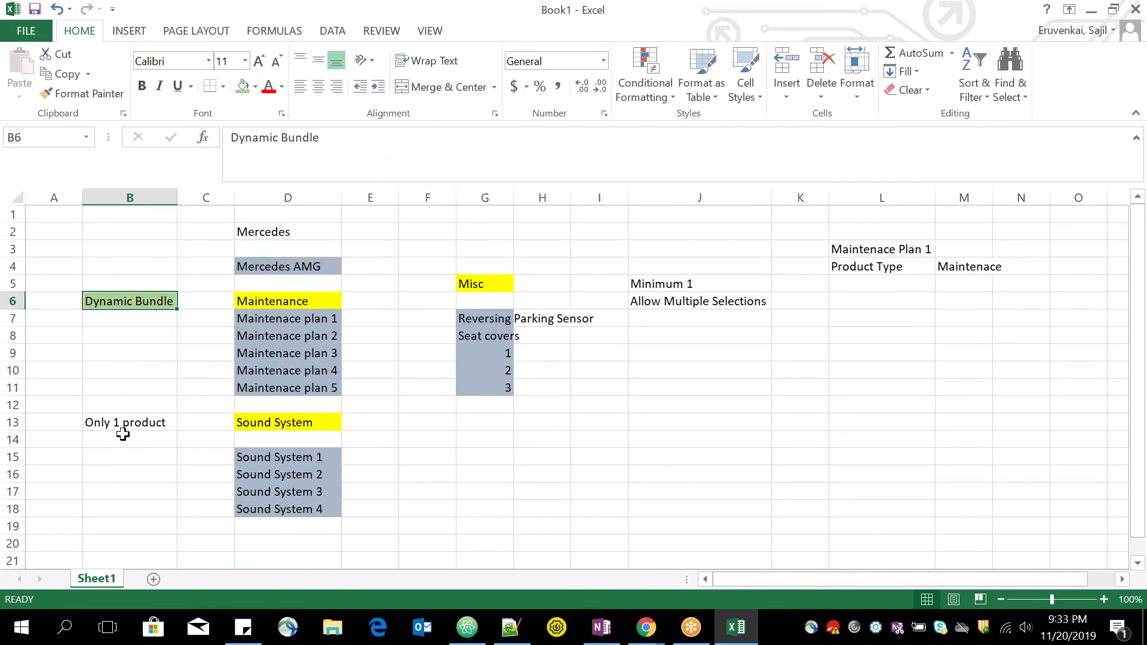
Add 'Rule to pull in all maintenance products' in B7, wrapped with green fill
left_click(117, 324)
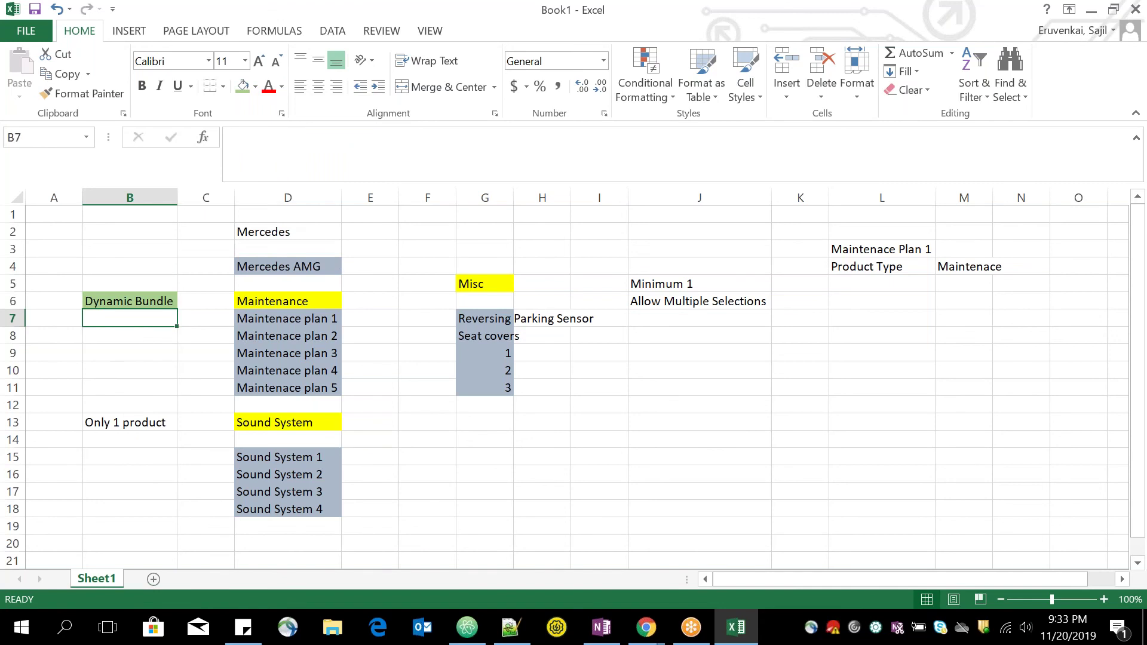
type("Rule to pull in all mai")
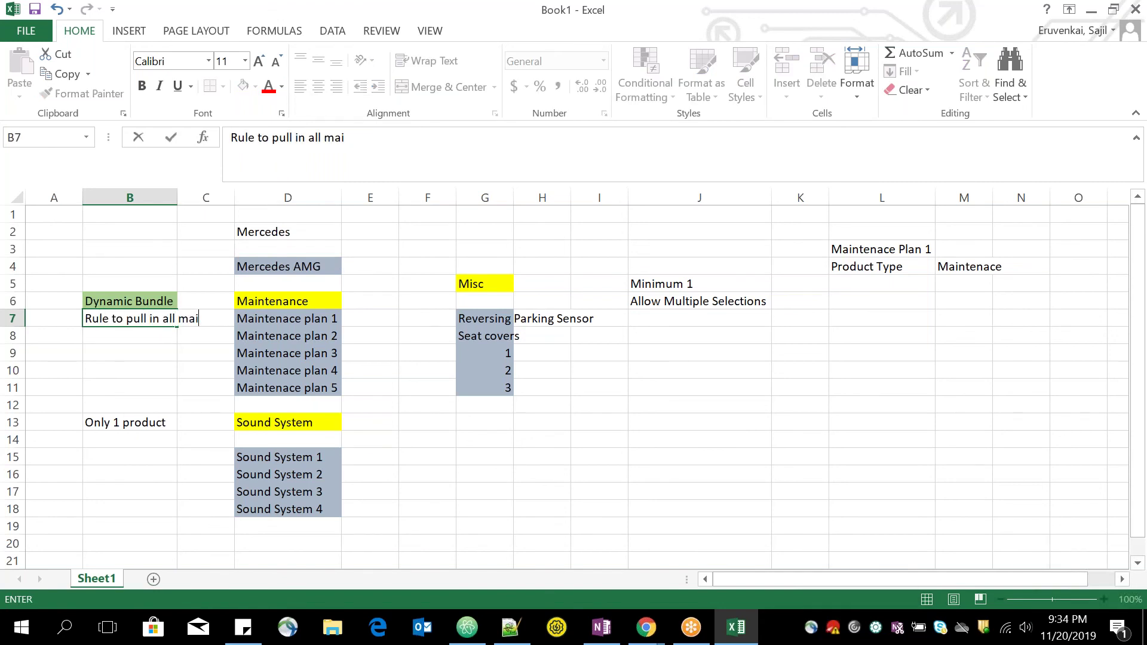
type("ntenance products")
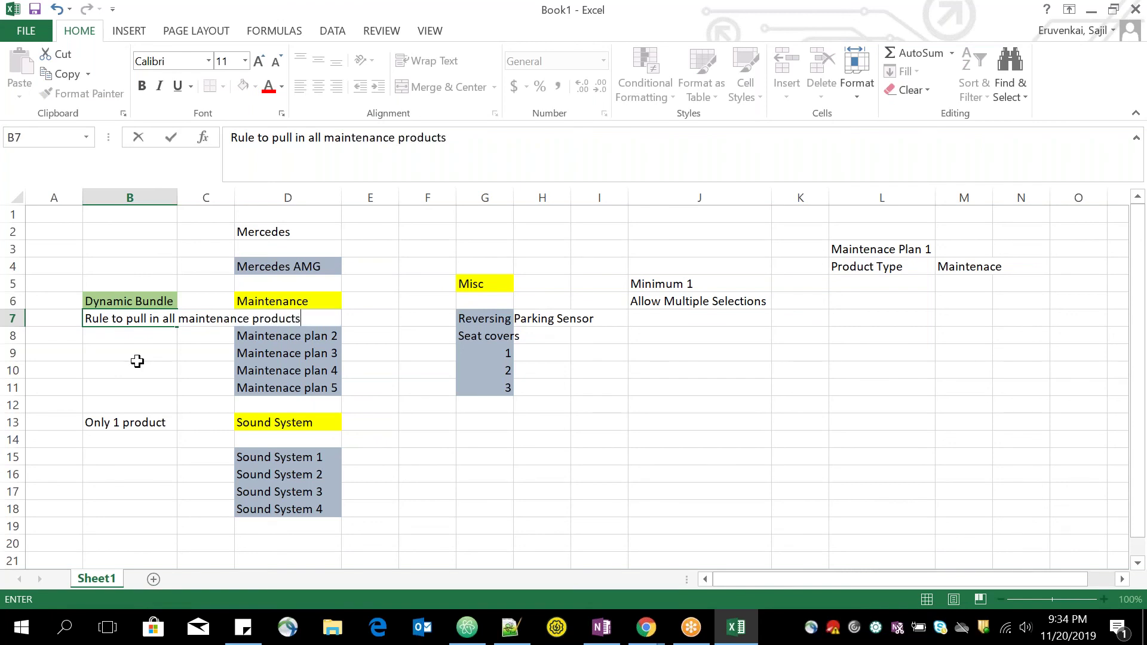
left_click(137, 362)
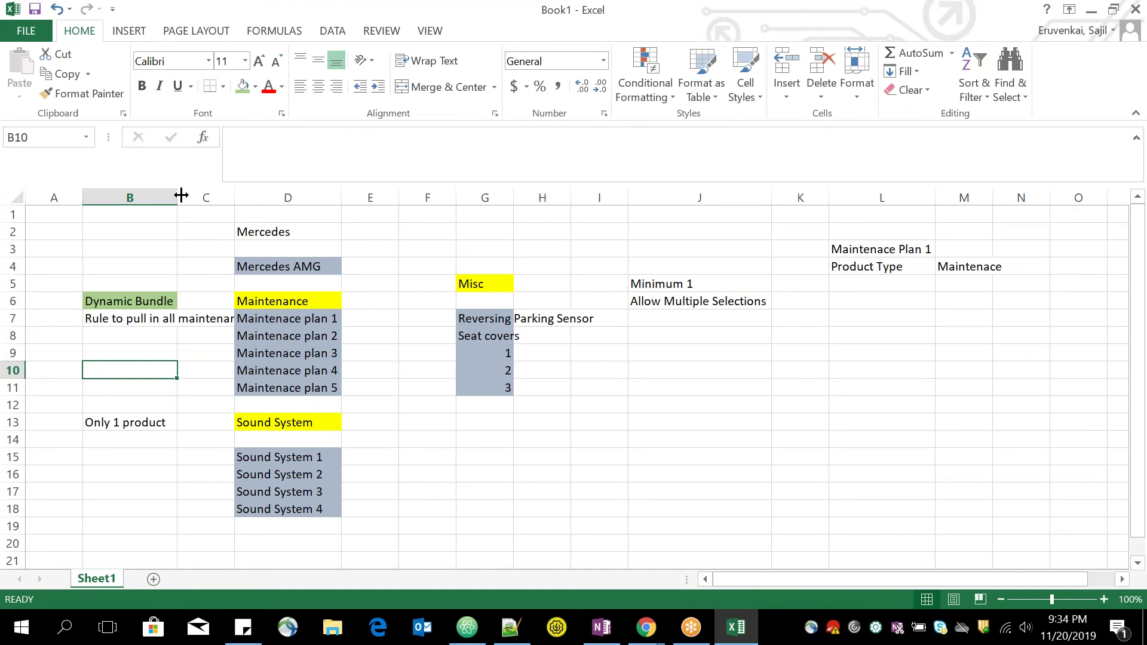
left_click(142, 316)
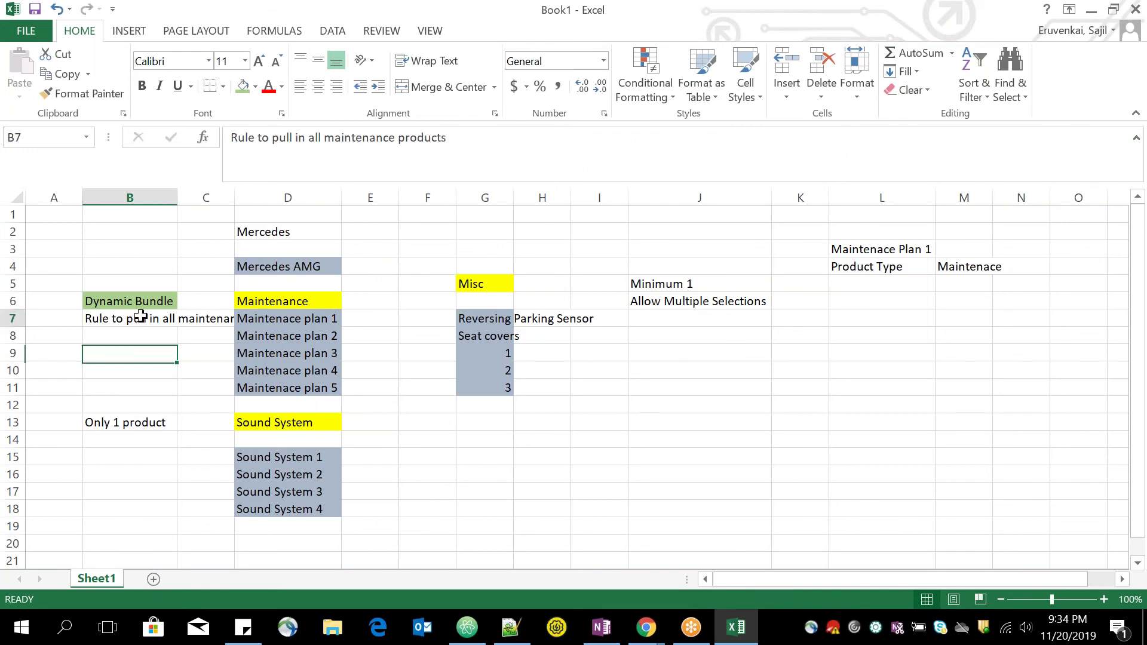
left_click(418, 60)
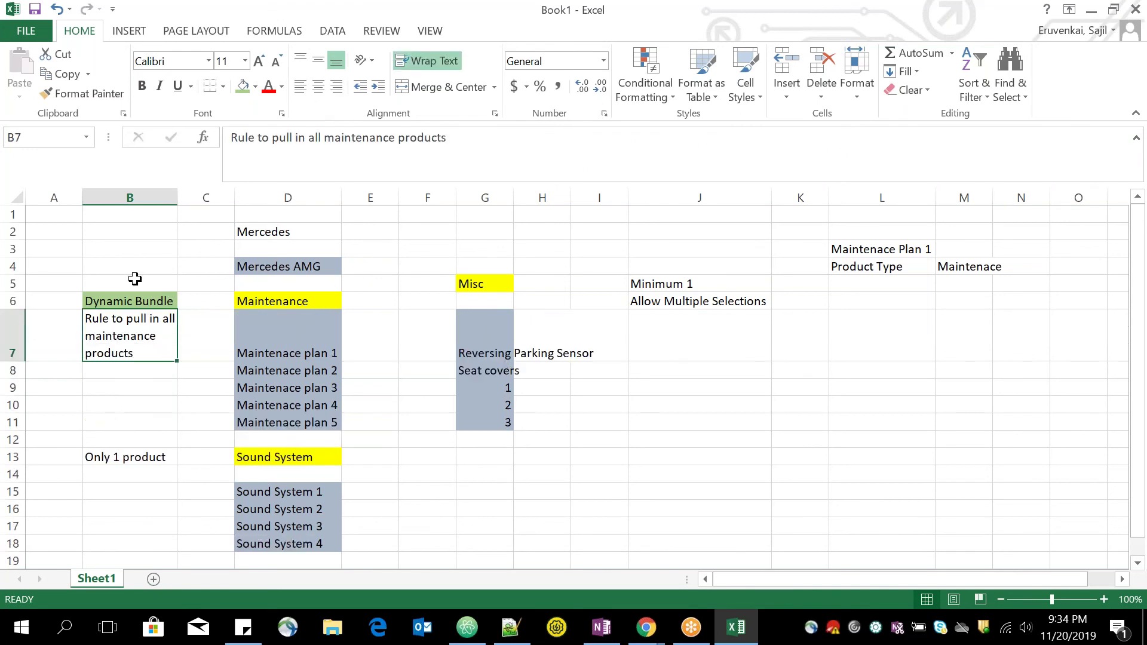
left_click(242, 87)
Change B13 to 'Only 1 product allowed', wrapped and green, and fill J5:J6 green
left_click(129, 455)
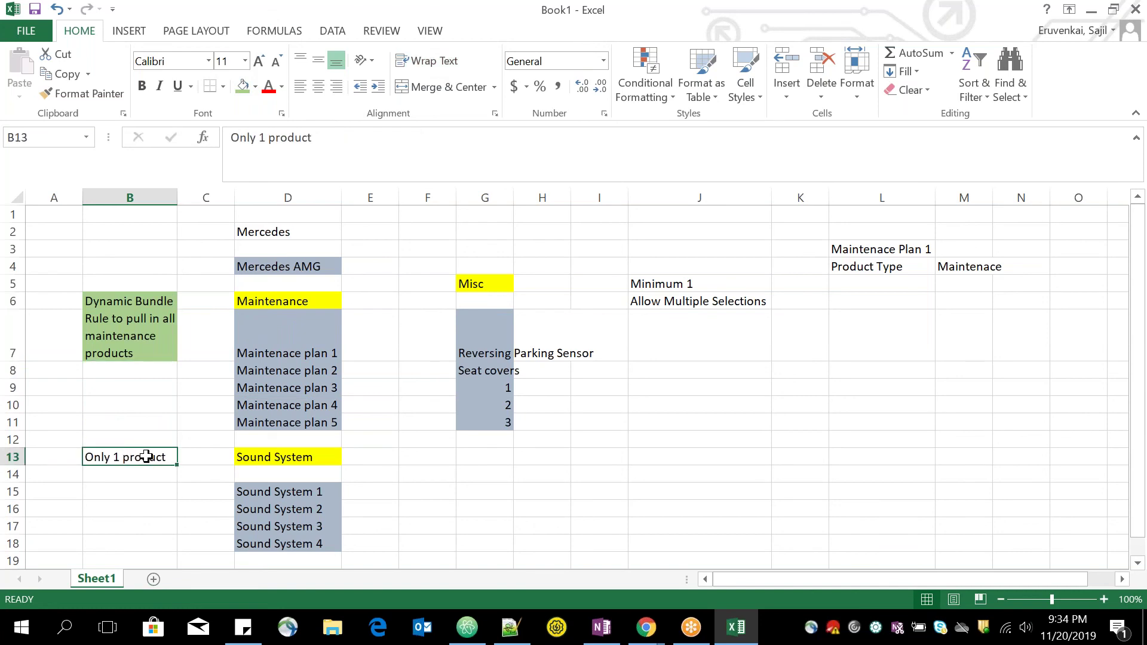
double_click(174, 460)
type("allow")
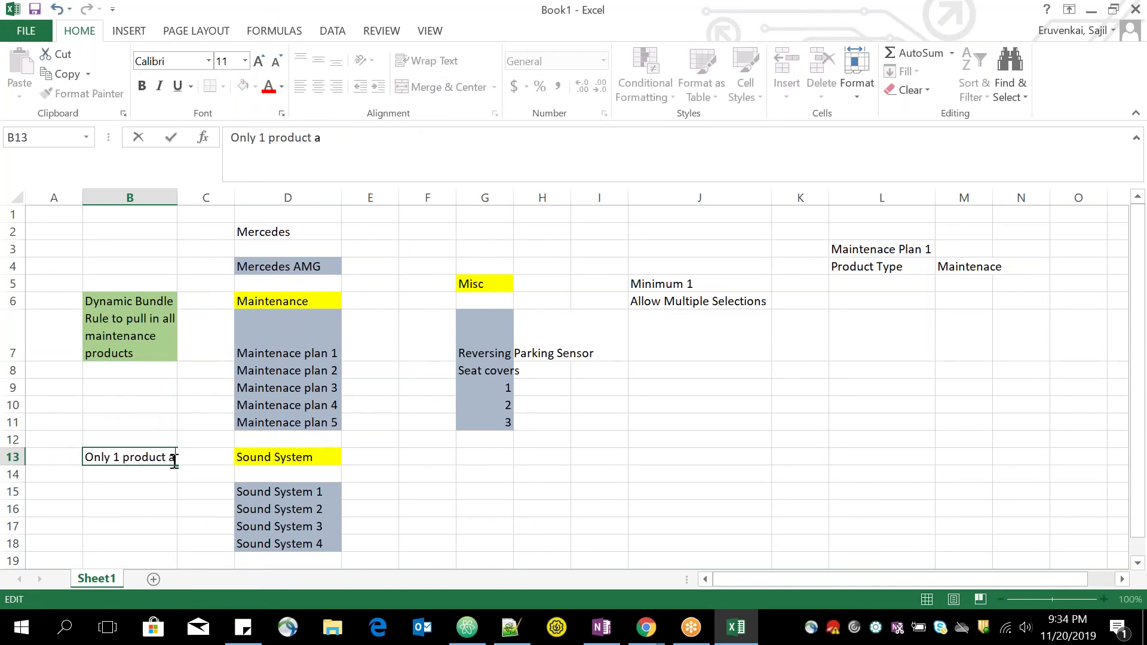
key("Return")
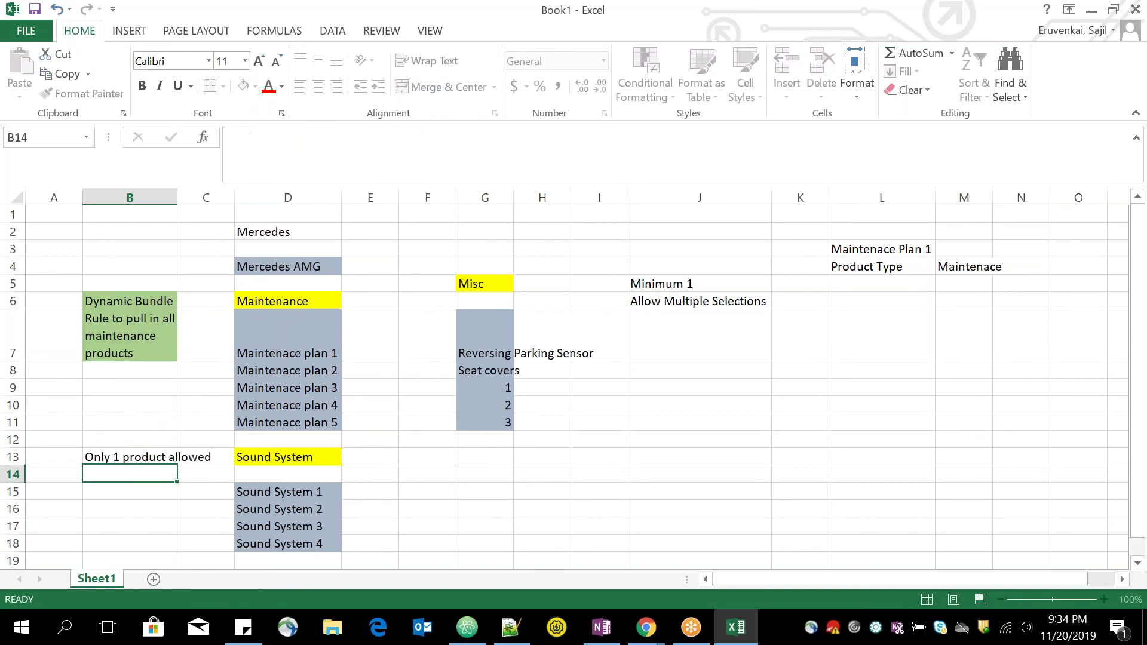
left_click(144, 457)
left_click(243, 90)
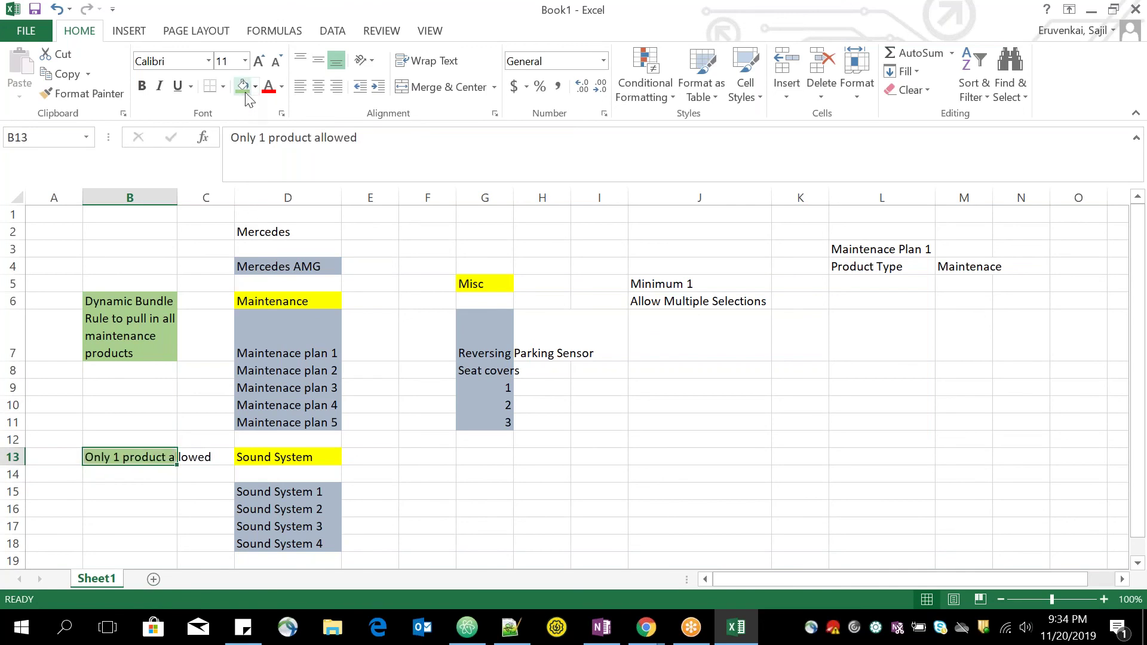
left_click(436, 62)
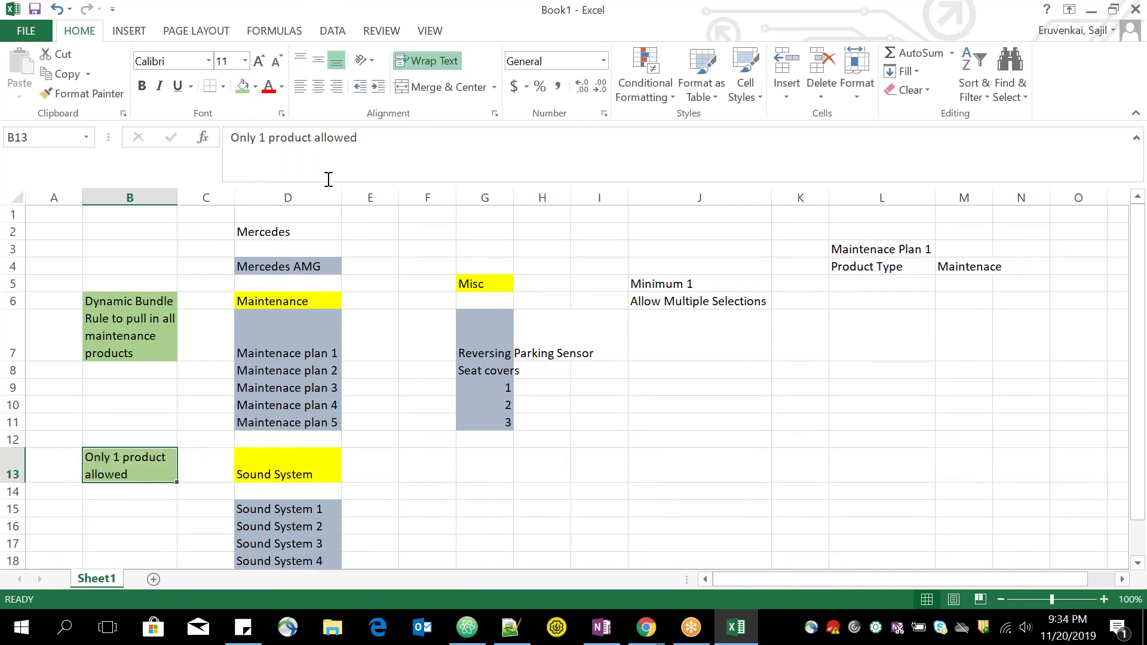
left_click_drag(684, 285, 686, 296)
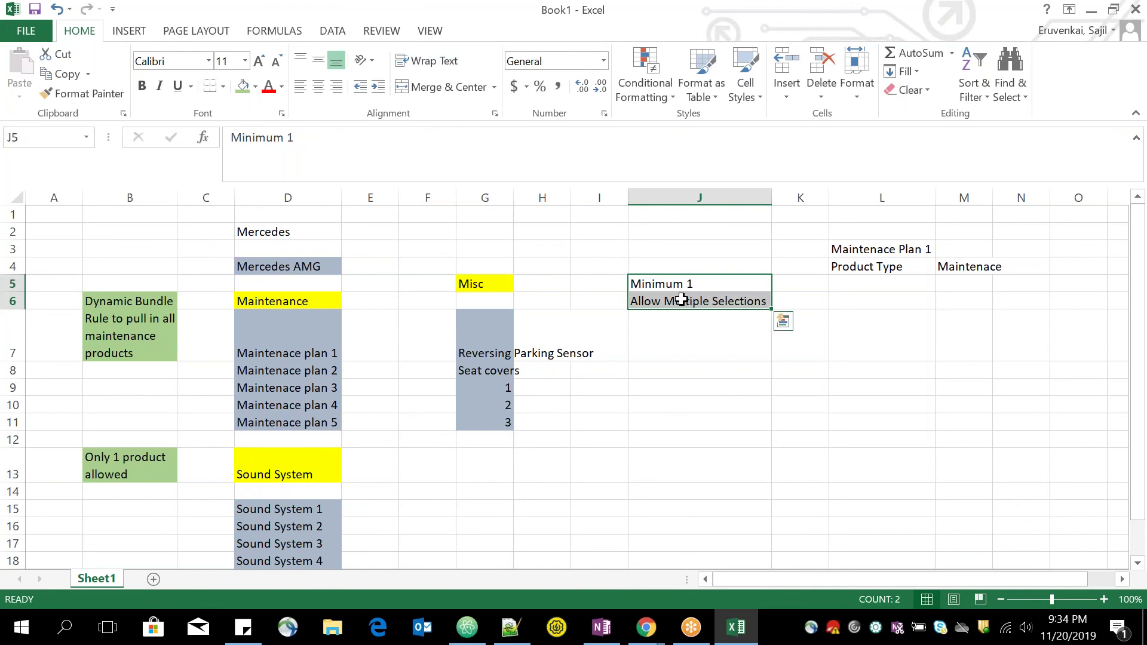
left_click(244, 89)
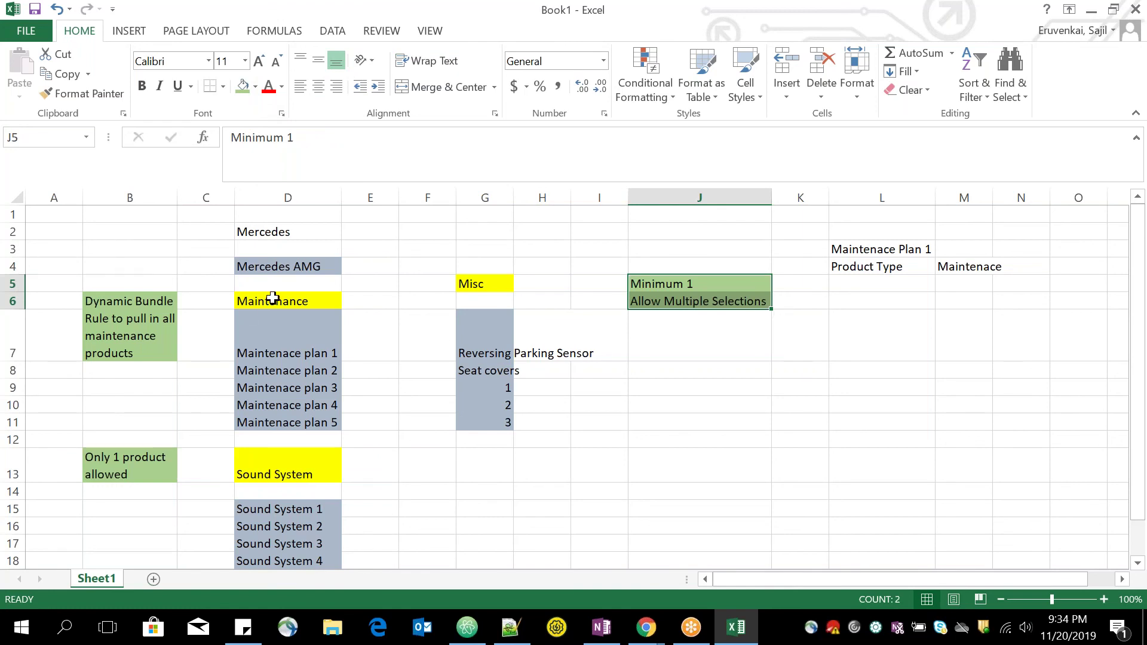
Move the Mercedes title from D2 to F1
left_click(265, 226)
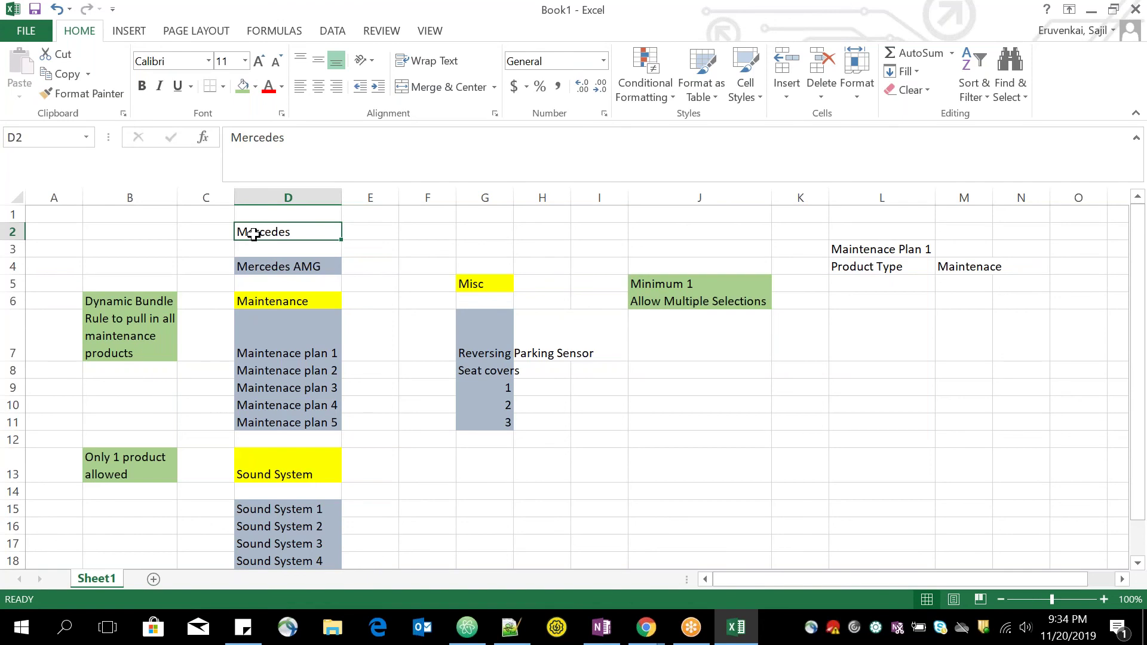
key("ctrl+c")
left_click(437, 213)
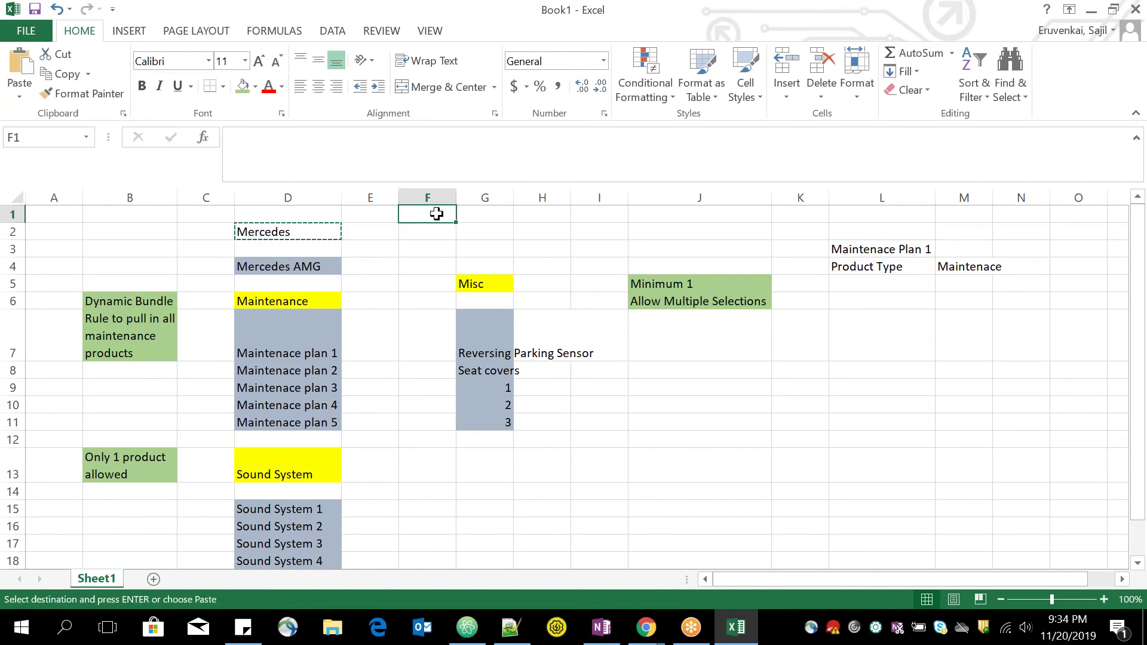
key("Return")
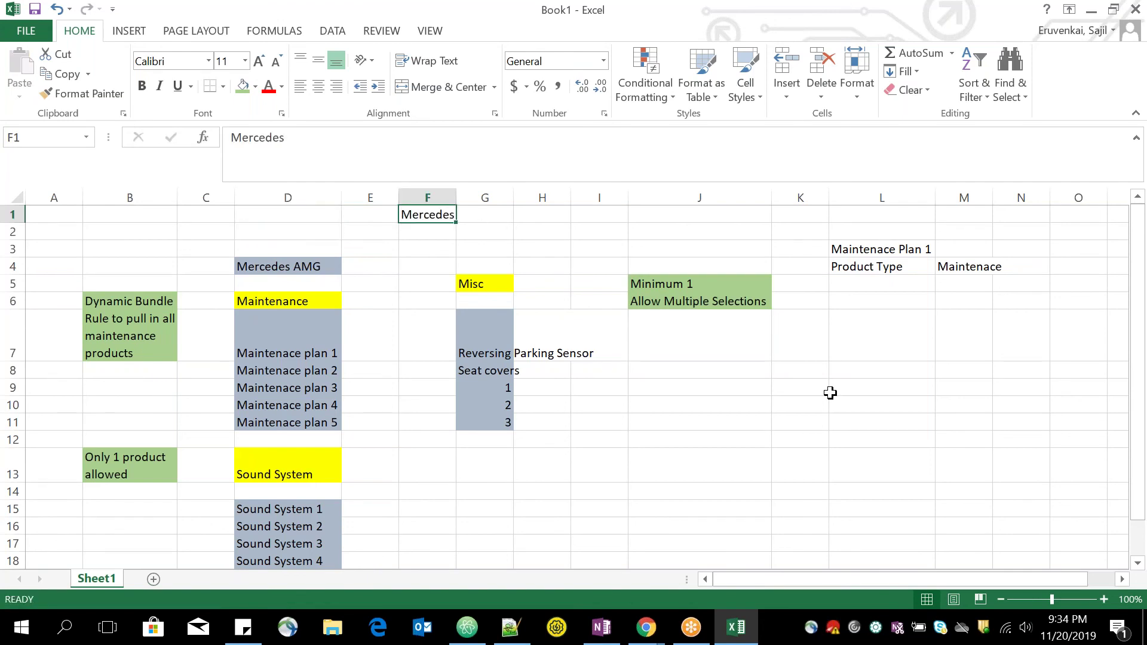
Fill the Maintenace Plan 1 block L3:M5 light orange with All Borders
left_click_drag(840, 248, 978, 281)
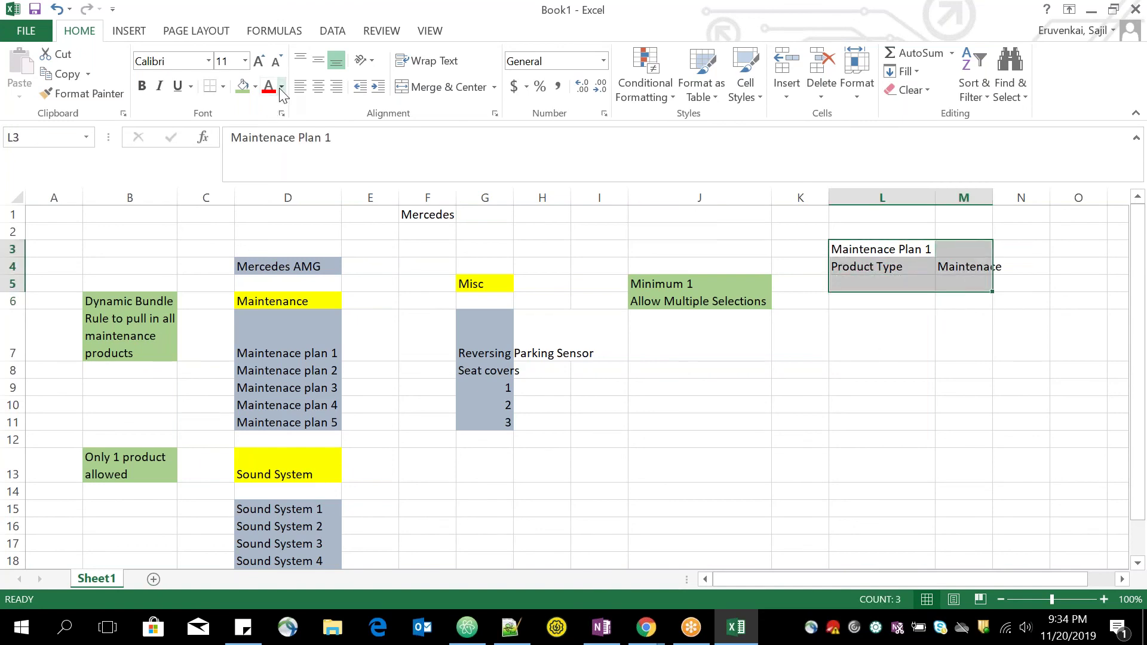
left_click(256, 87)
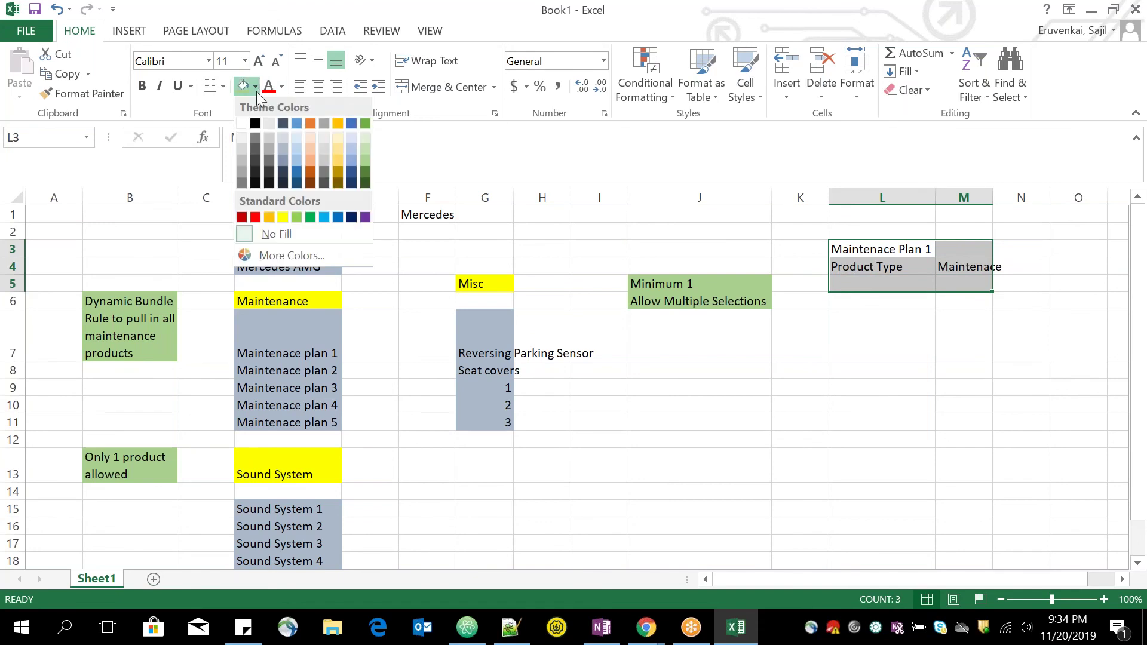
left_click(307, 137)
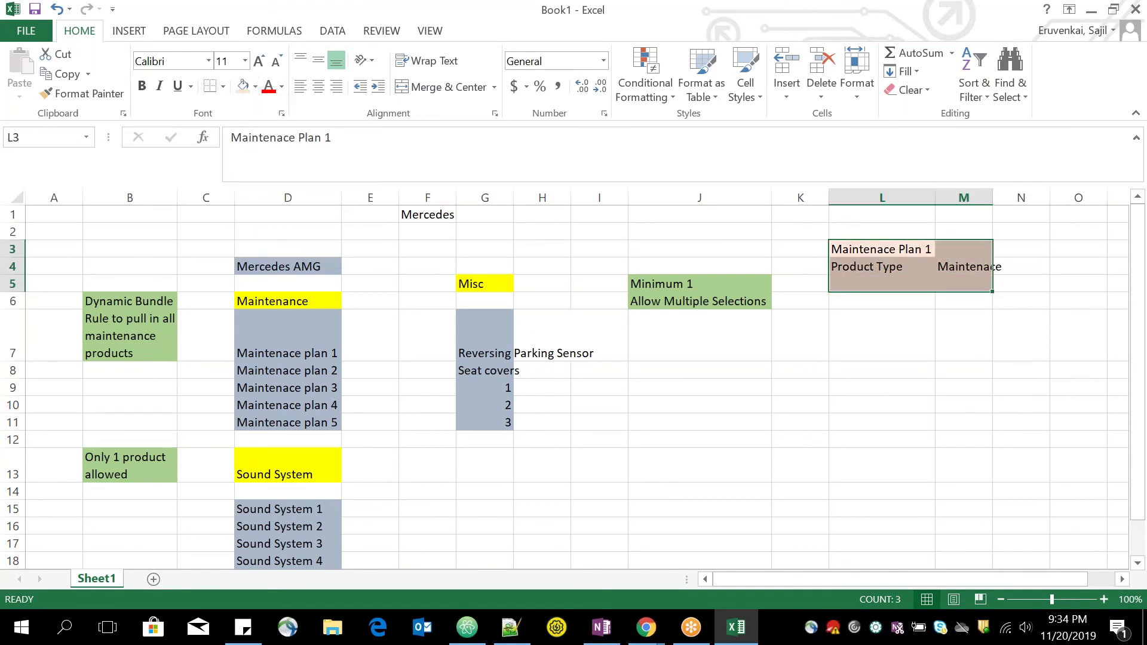
left_click(223, 86)
left_click(253, 238)
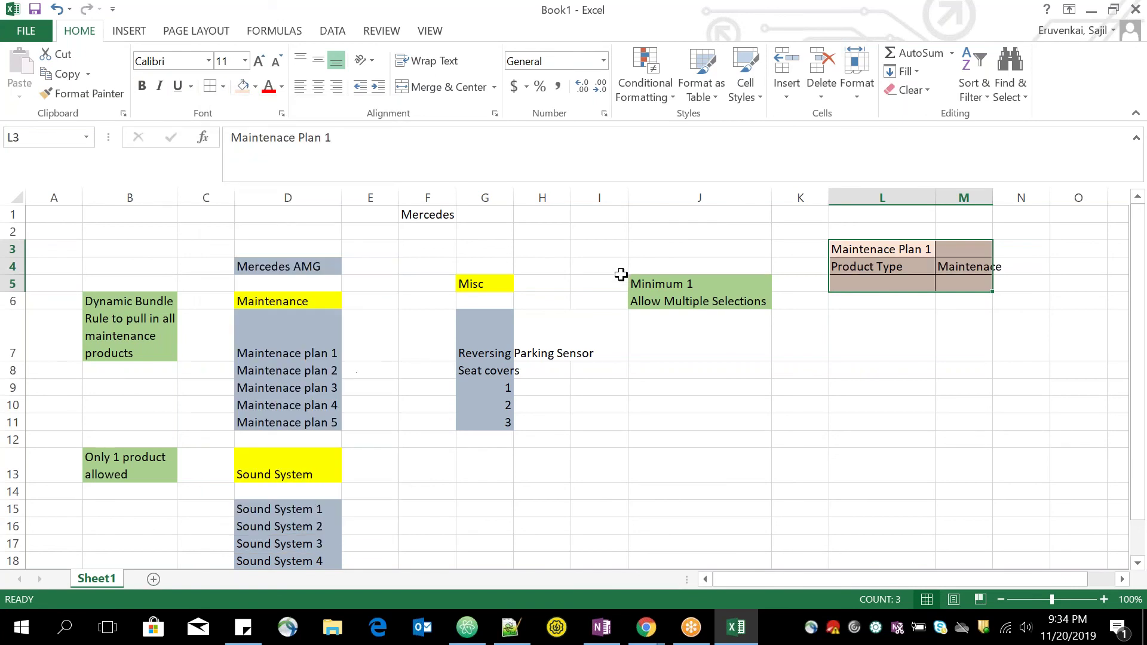
left_click(939, 314)
Merge and centre the Maintenace Plan 1 title across L3:M3 and autofit column M
left_click_drag(897, 249, 955, 250)
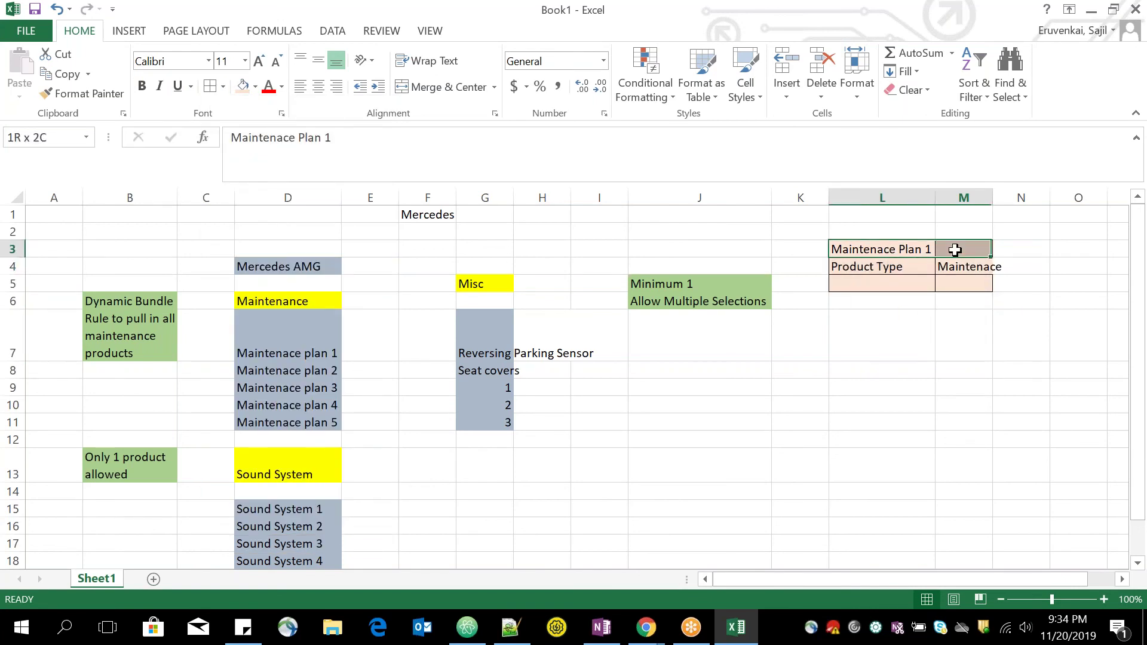
left_click(457, 90)
left_click(965, 330)
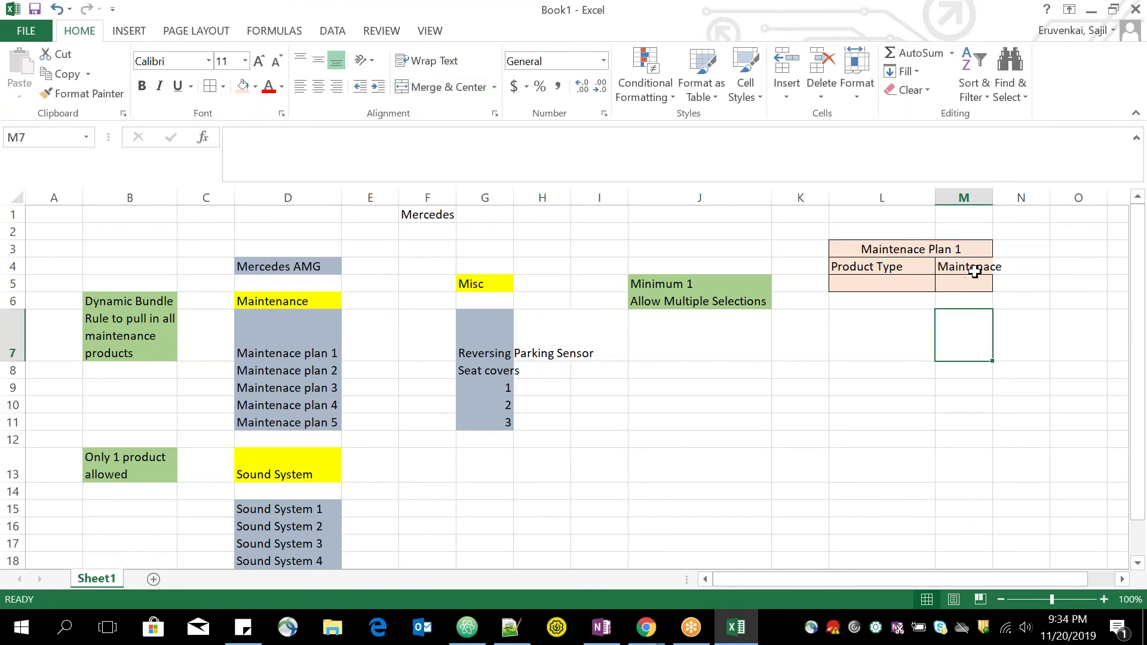
left_click(980, 197)
double_click(992, 198)
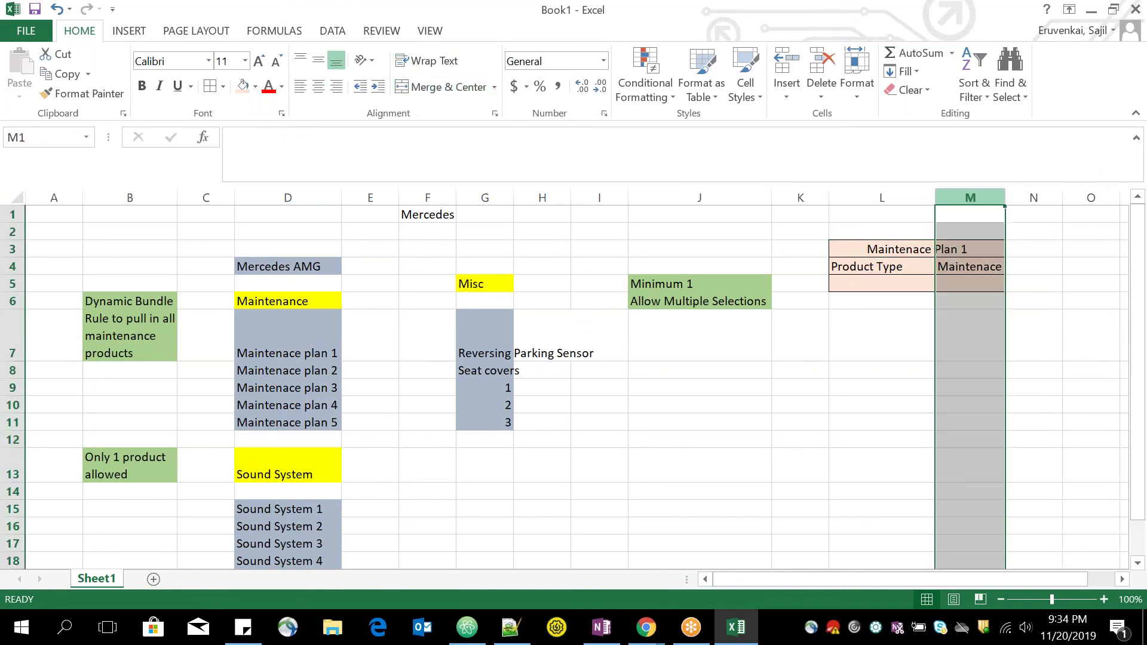
left_click(859, 283)
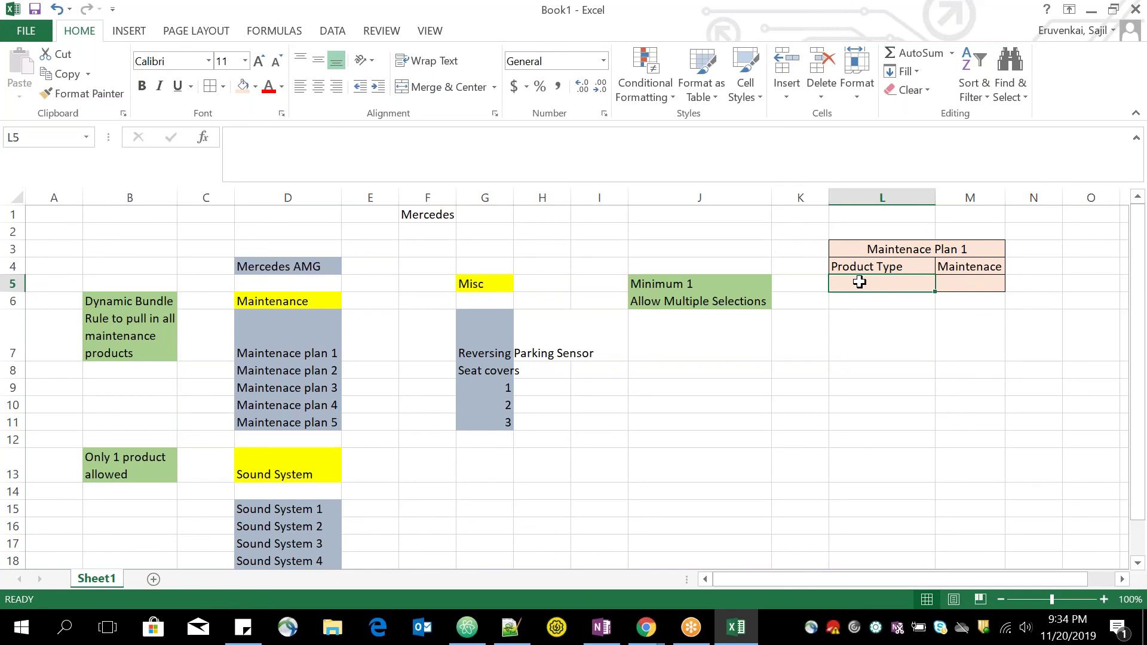
Autofit column G so 'Reversing Parking Sensor' shows in full
left_click(842, 216)
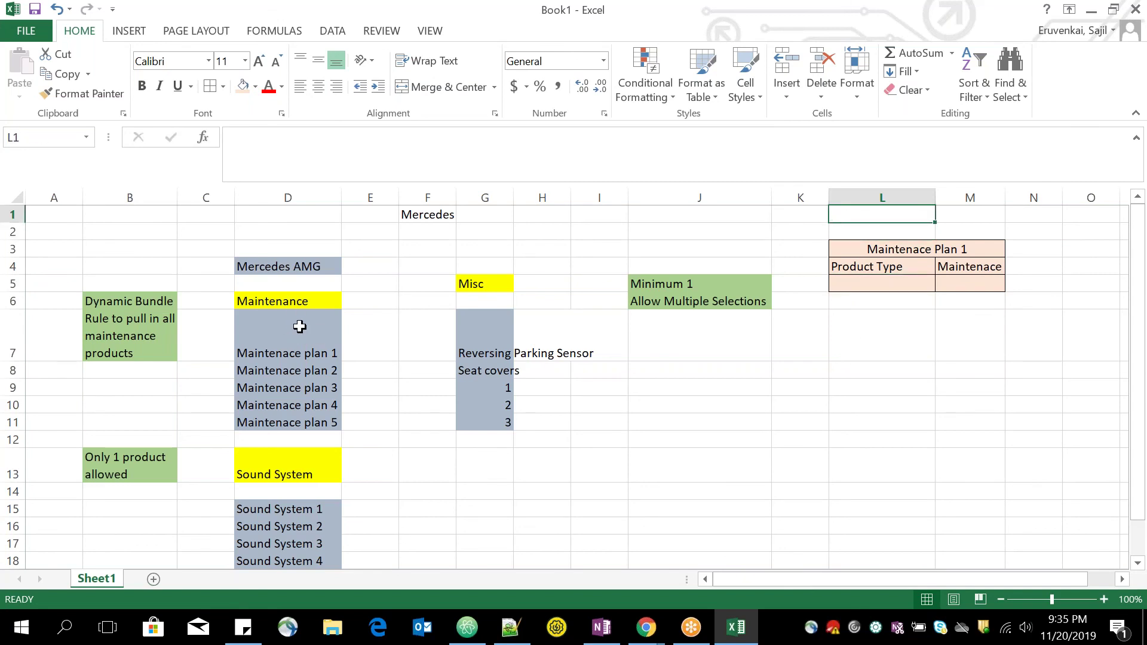
left_click(276, 266)
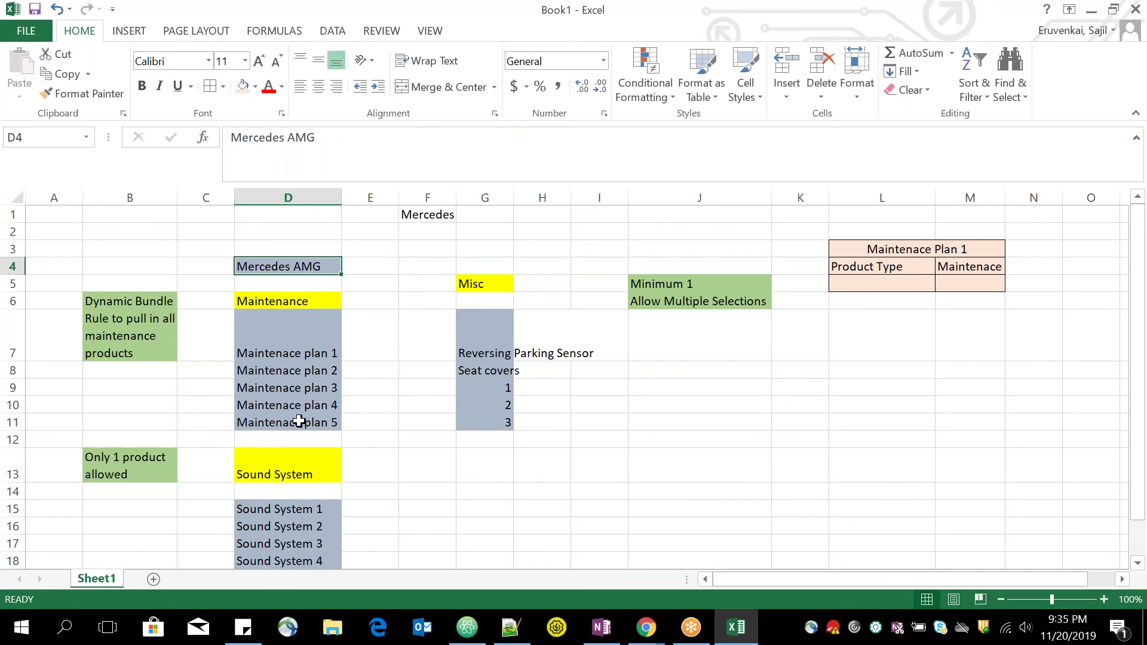
double_click(512, 188)
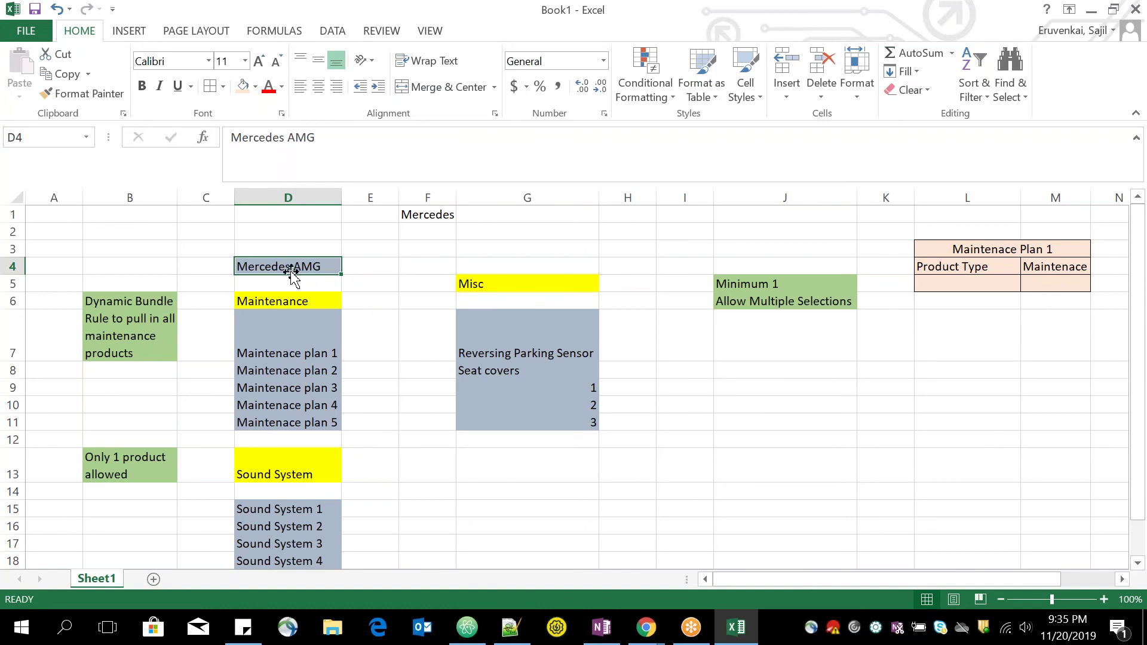
left_click(290, 301)
left_click(302, 474)
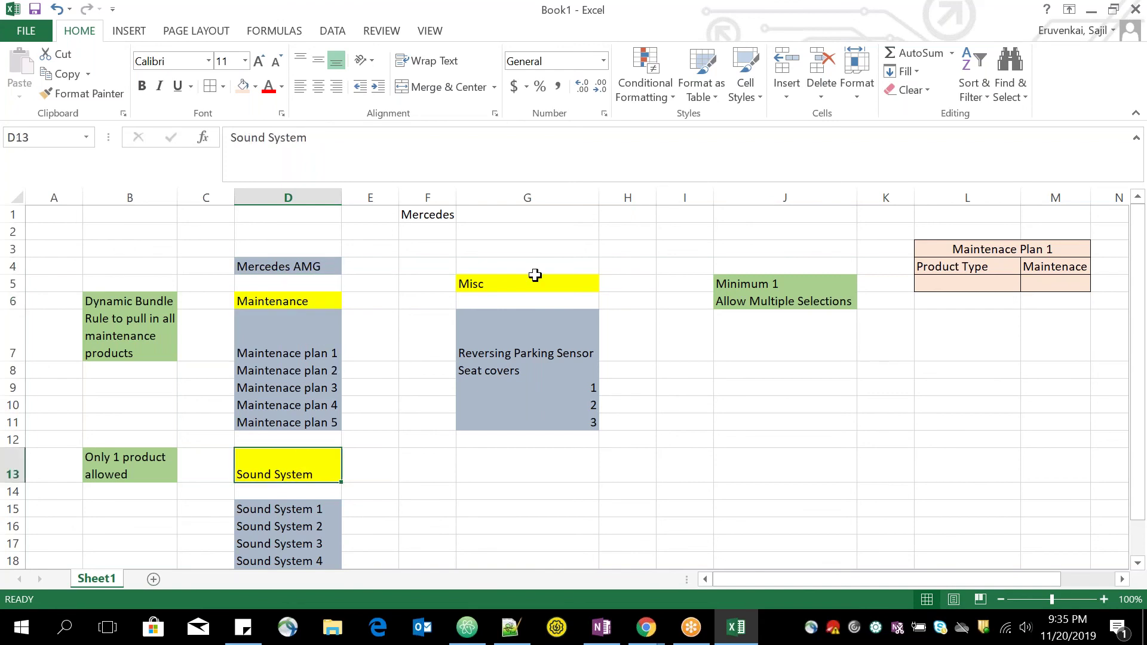
left_click(517, 284)
left_click(263, 301)
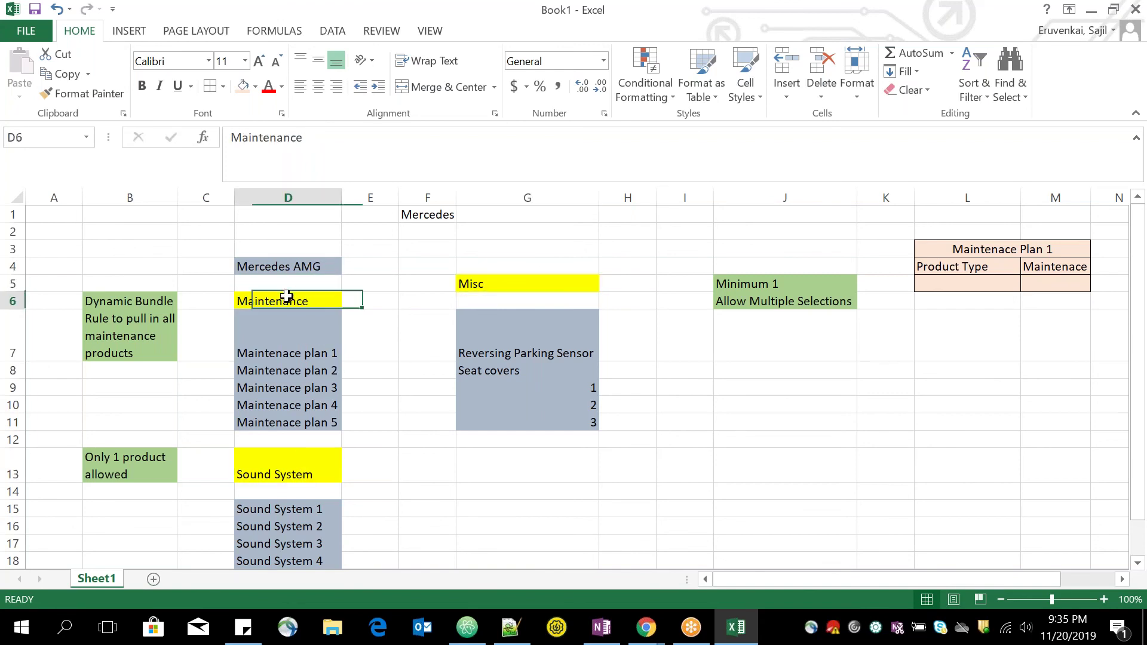
left_click_drag(303, 356, 306, 421)
left_click_drag(304, 510, 314, 558)
left_click_drag(561, 357, 573, 422)
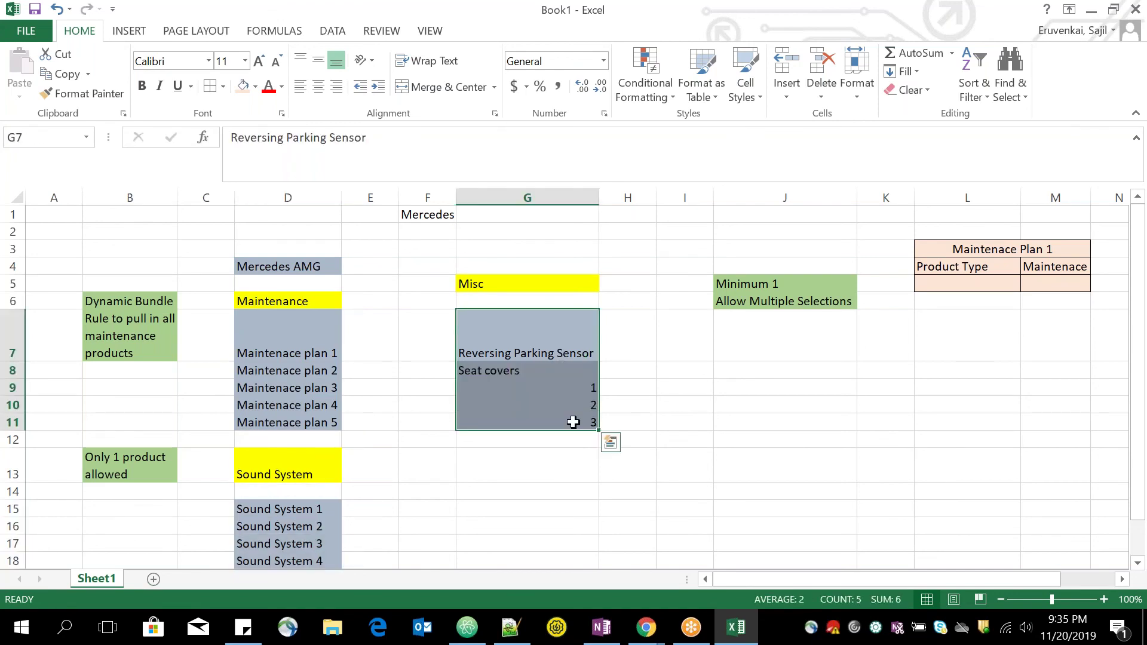
left_click_drag(289, 326, 303, 422)
left_click_drag(303, 519, 303, 559)
left_click_drag(484, 343, 506, 414)
left_click(158, 468)
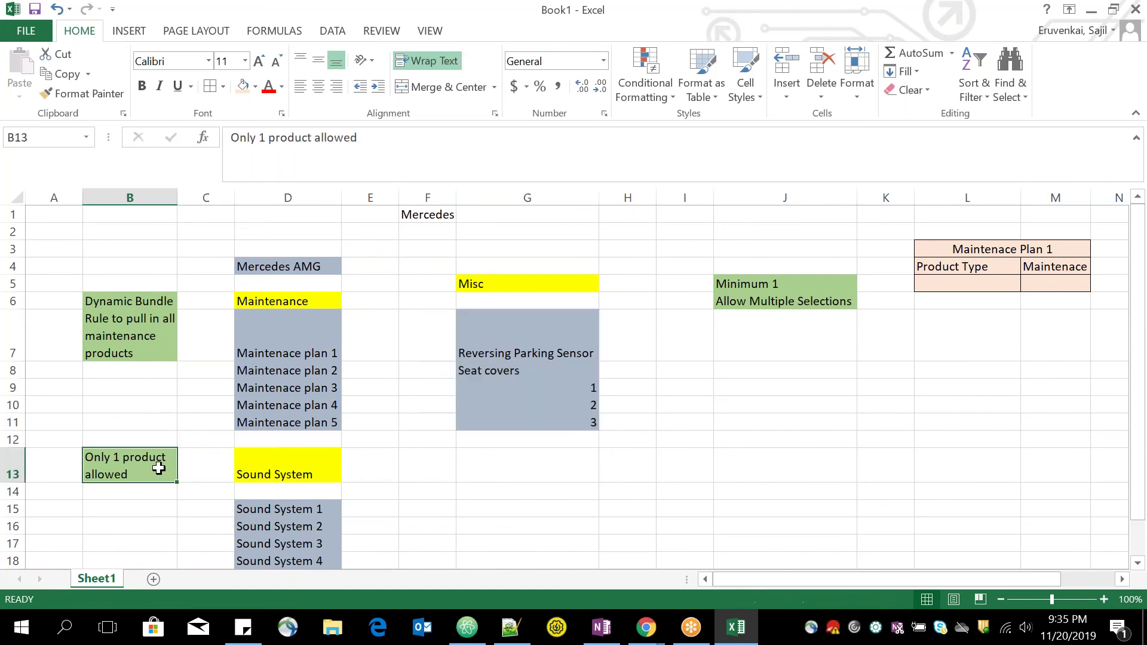
left_click(778, 302)
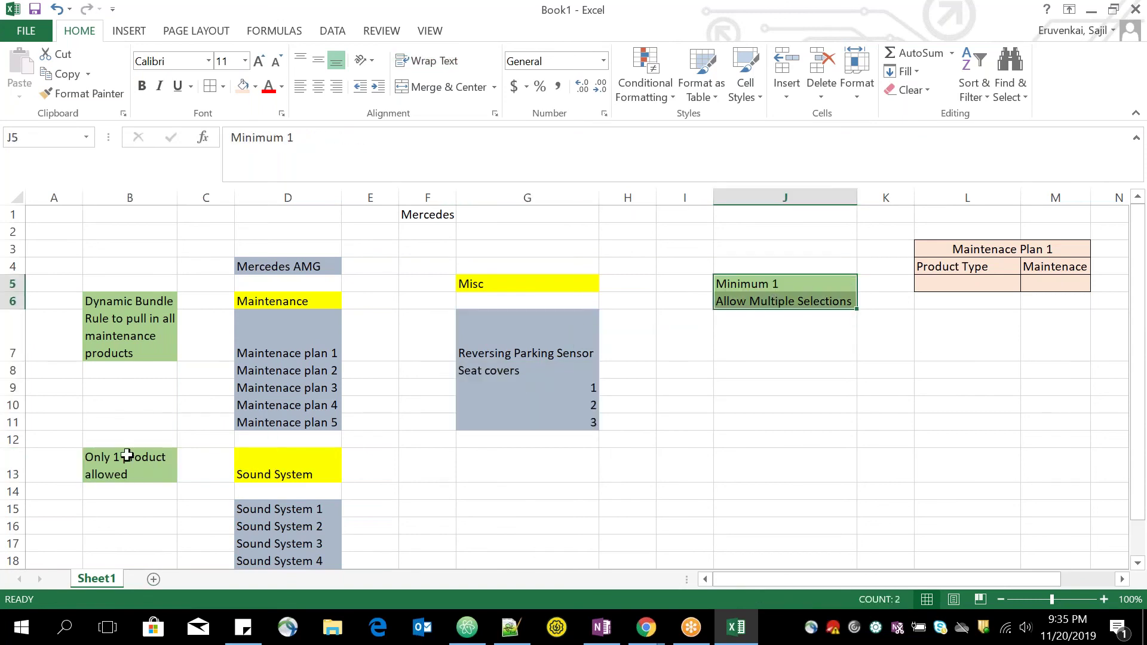
left_click(132, 474)
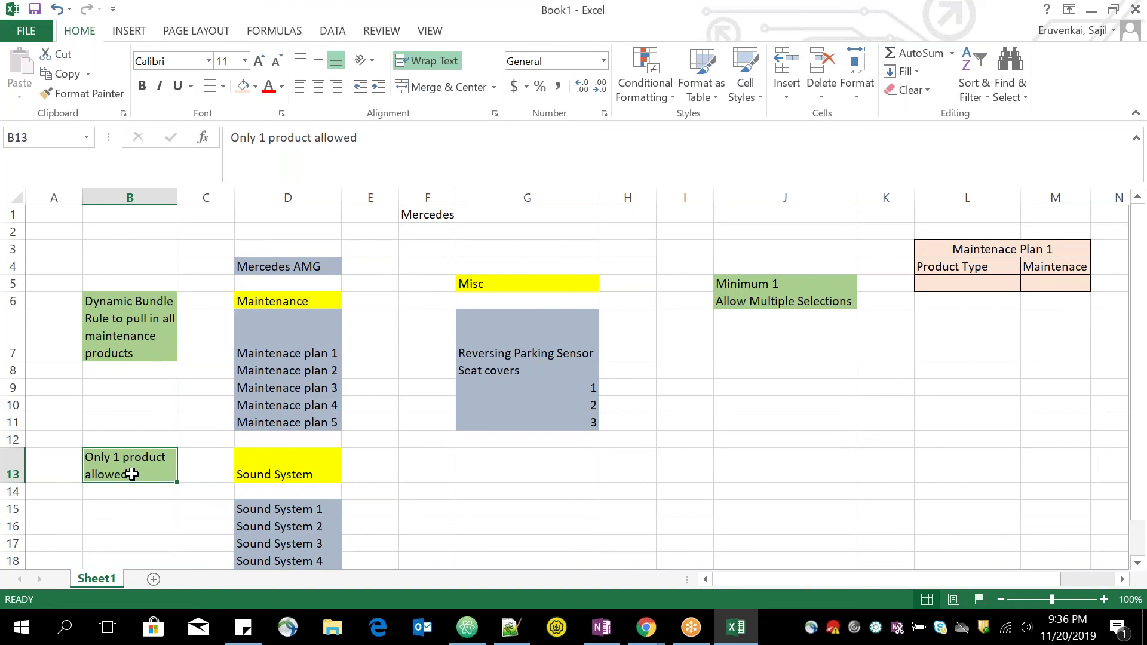
Give the Mercedes heading cell F1 a light orange fill
left_click(422, 221)
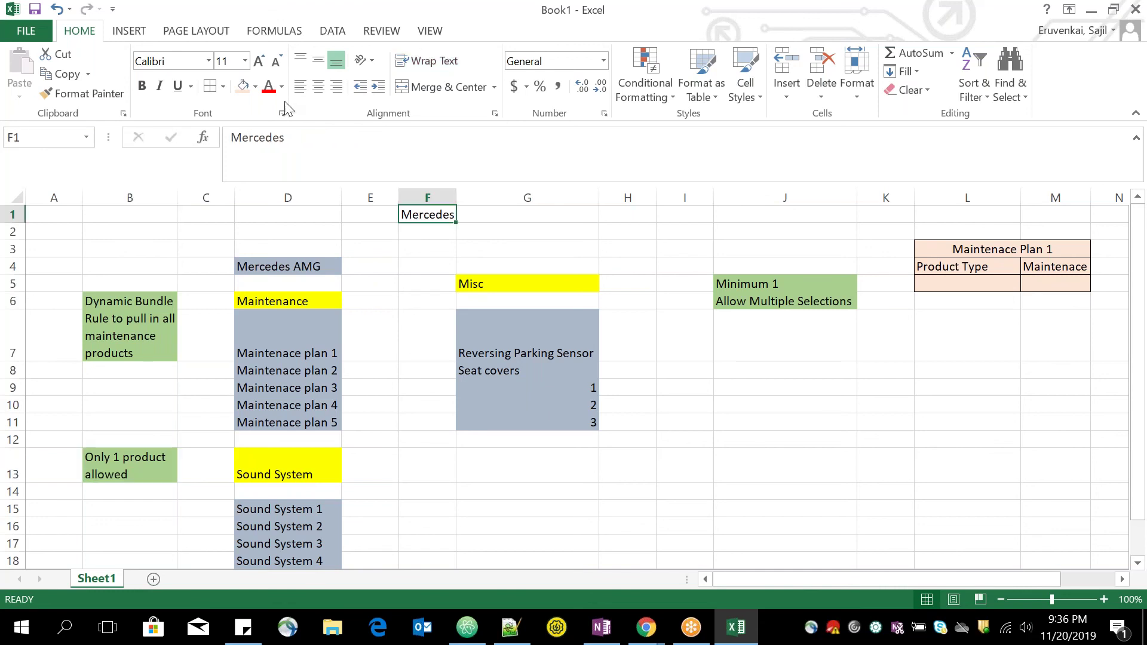
left_click(253, 89)
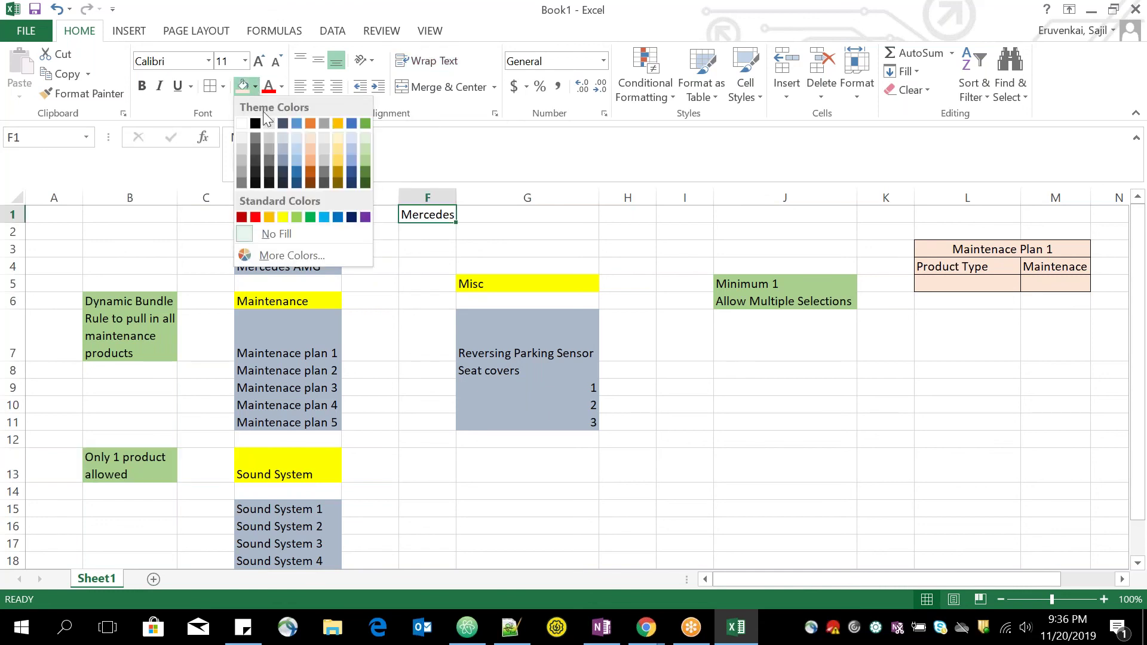
left_click(309, 157)
left_click(446, 251)
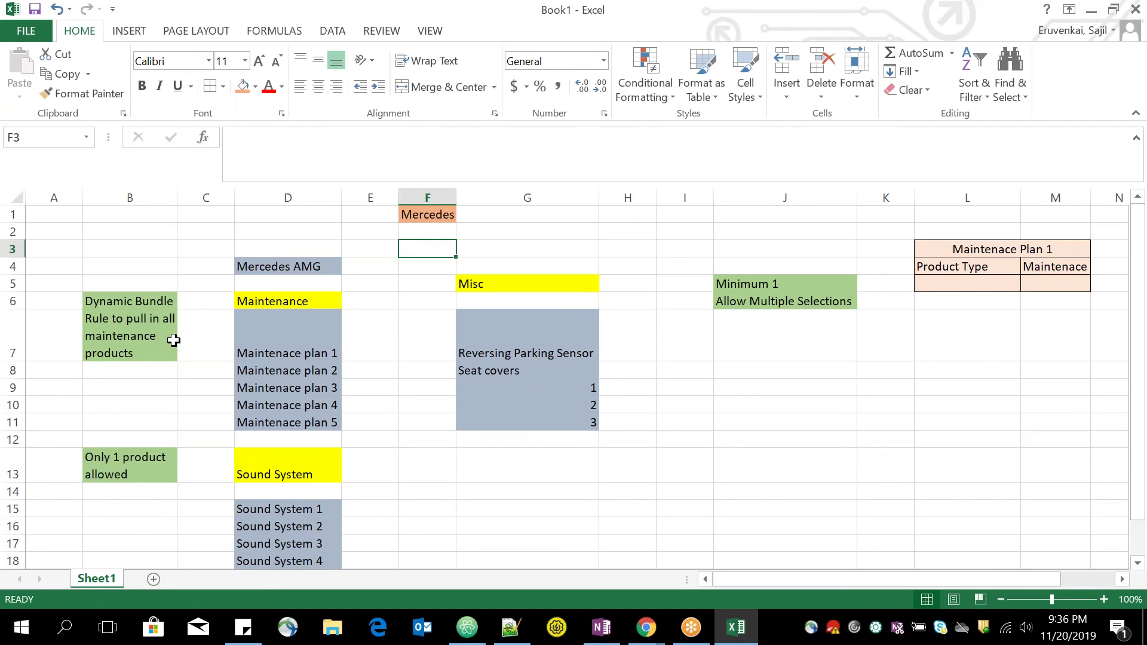
Fill B1 yellow and label it 'Feature'
left_click(102, 212)
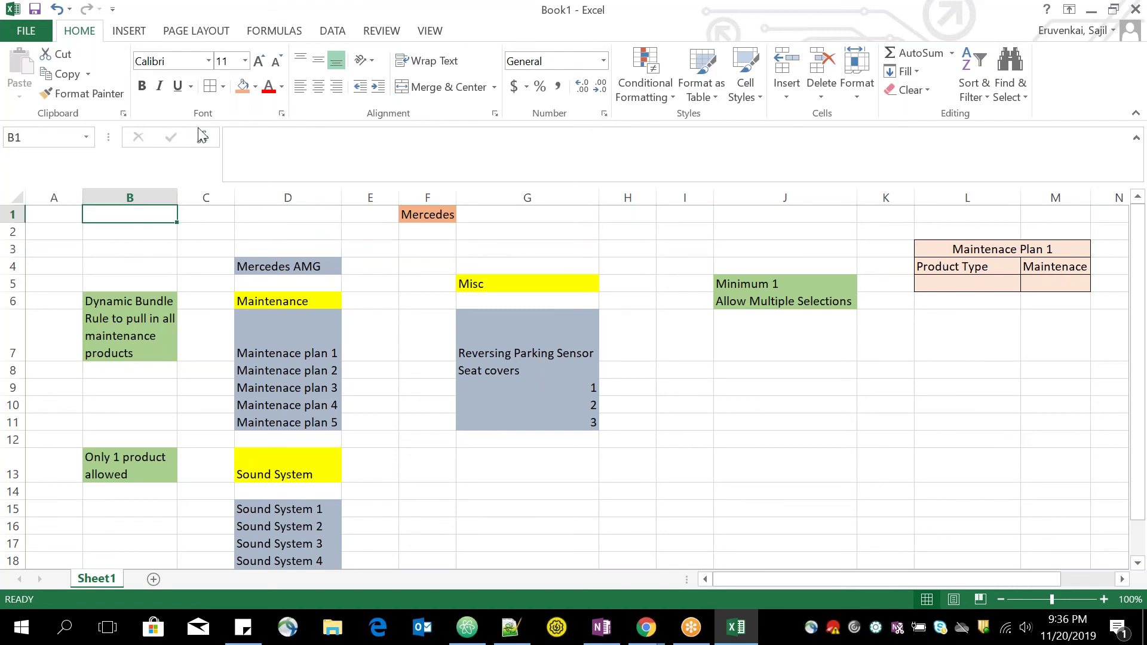
left_click(255, 86)
left_click(280, 215)
type("Feature")
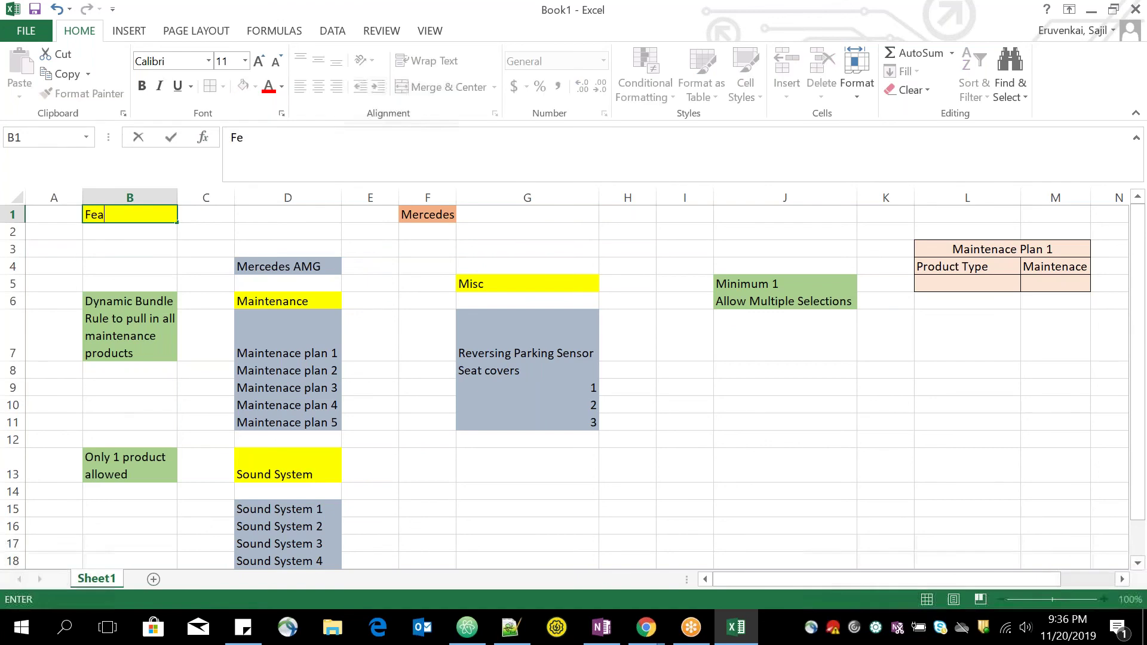
Copy the grey-blue Mercedes AMG cell into B2 and label it 'Product'
left_click(261, 264)
key("ctrl+c")
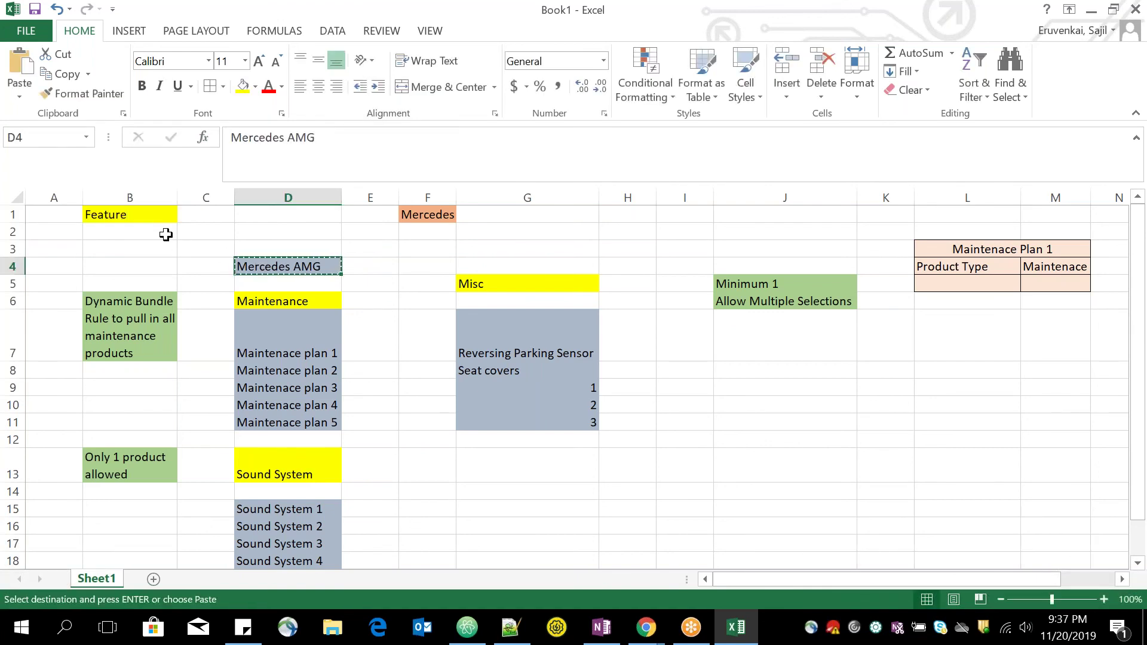
left_click(137, 232)
key("ctrl+v")
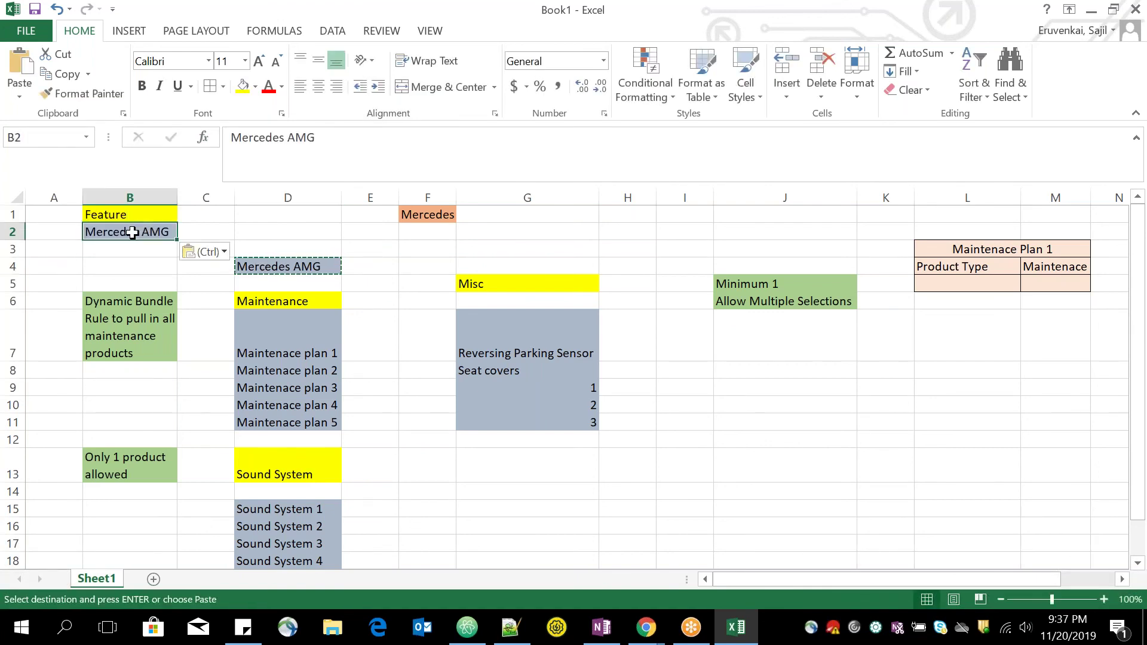
type("Prod")
key("BackSpace")
key("BackSpace")
type("oduct")
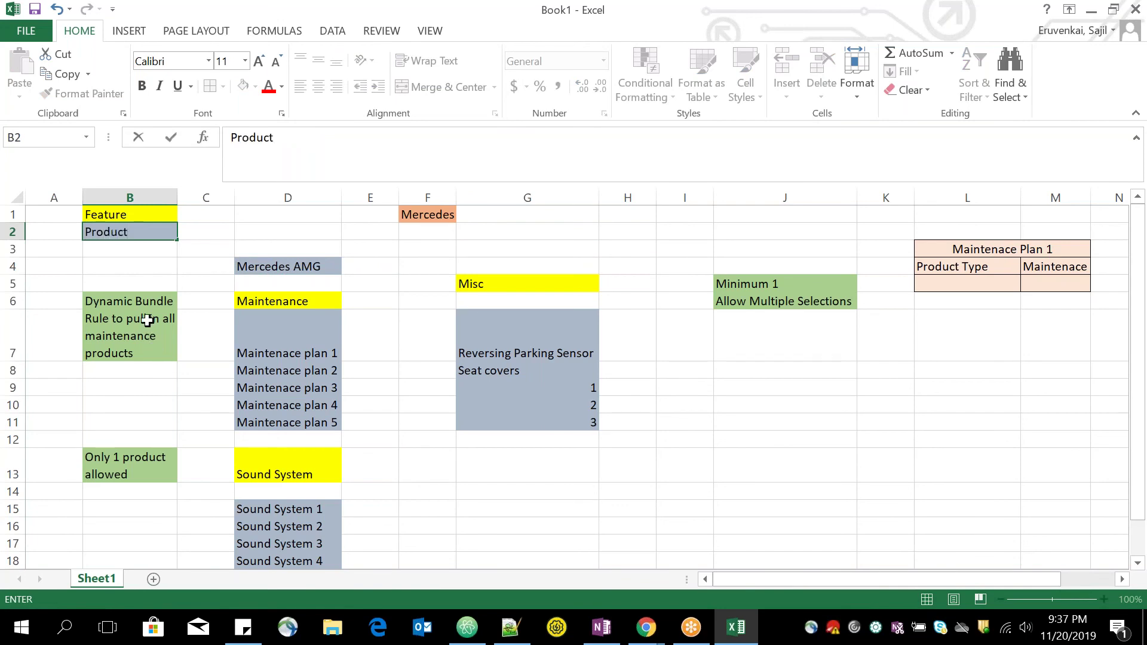
Copy the green Minimum 1 cell into B3 and label it 'rule or validation'
left_click(793, 286)
key("ctrl+c")
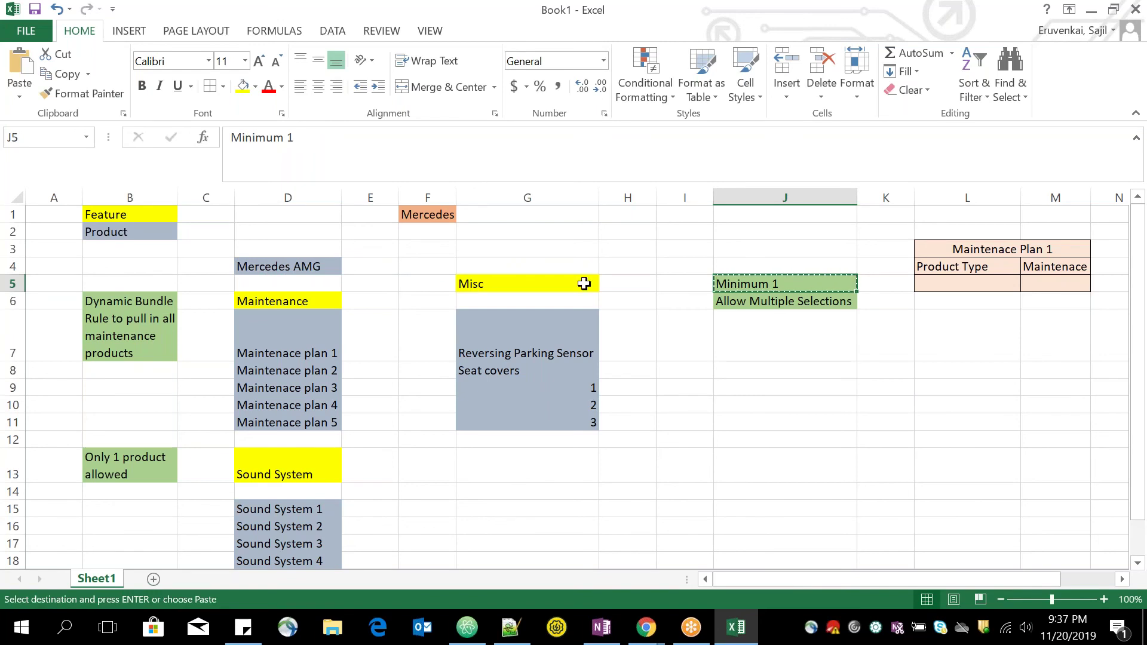
left_click(119, 251)
key("ctrl+v")
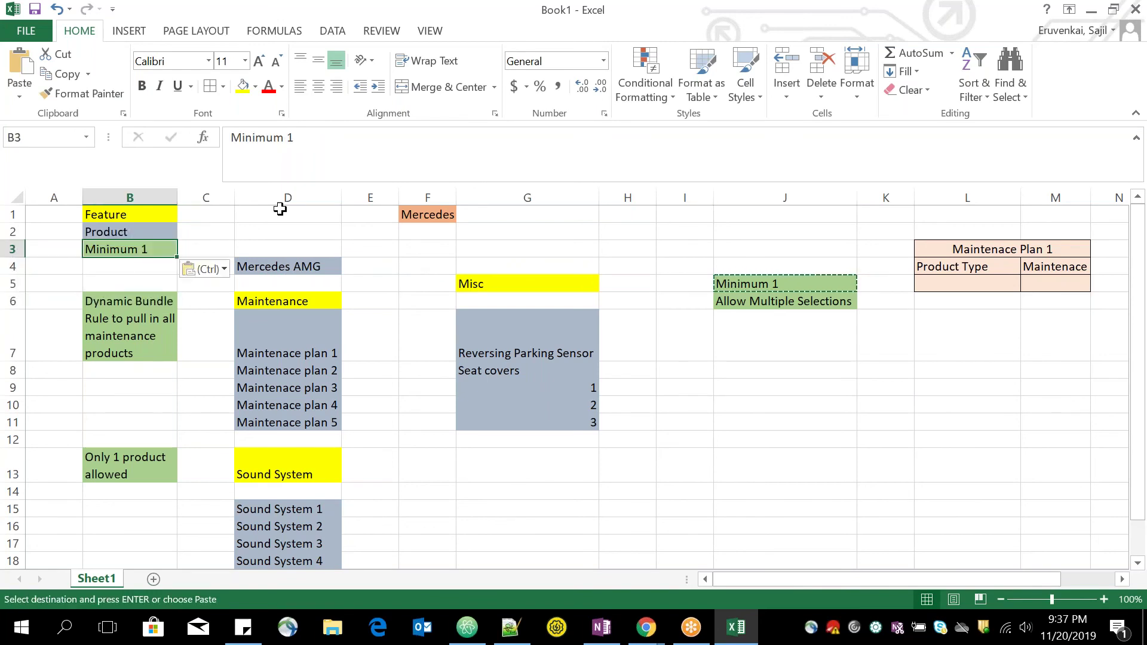
key("Escape")
type("rule or validation")
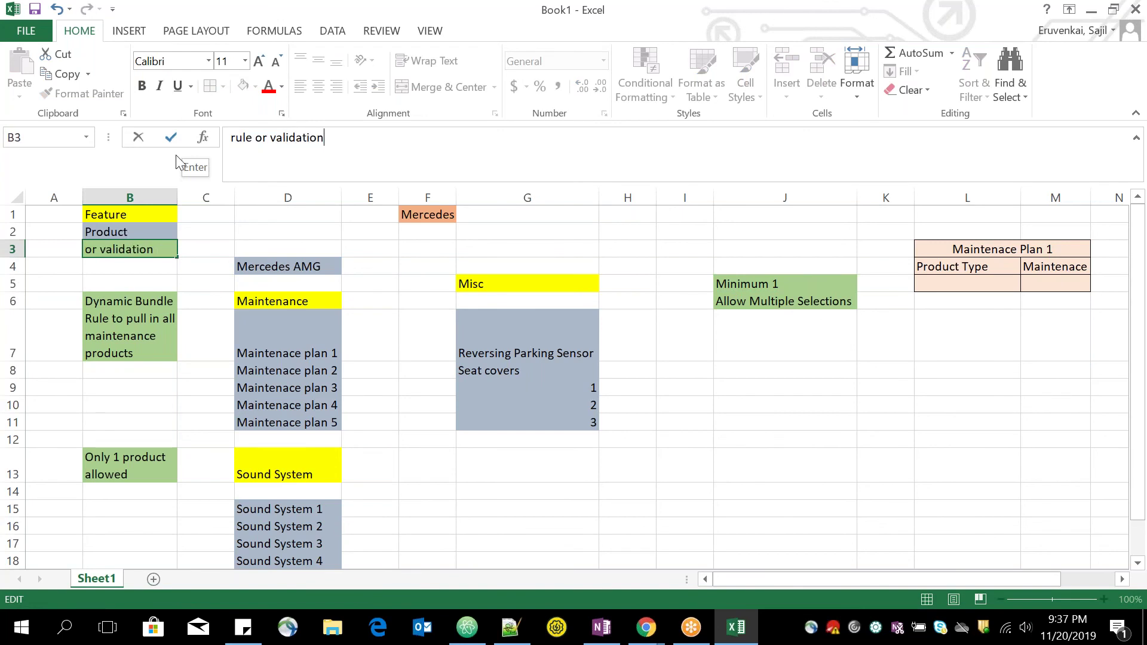
left_click(149, 370)
Review the rule cells and the three legend entries in column B
left_click(128, 297)
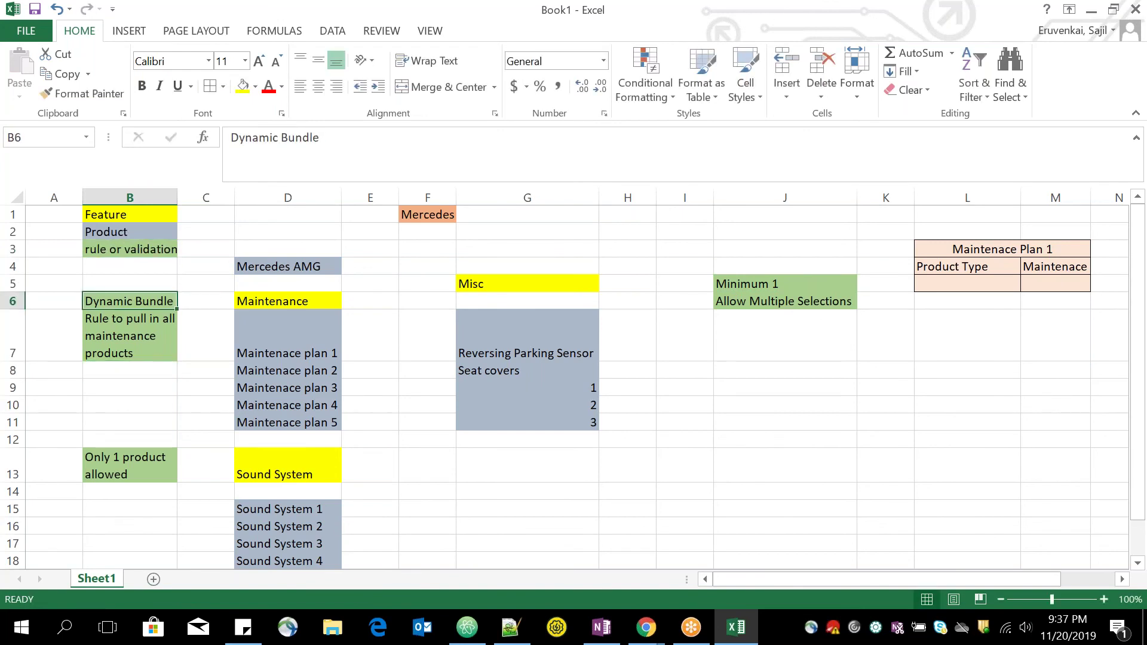
left_click(131, 349)
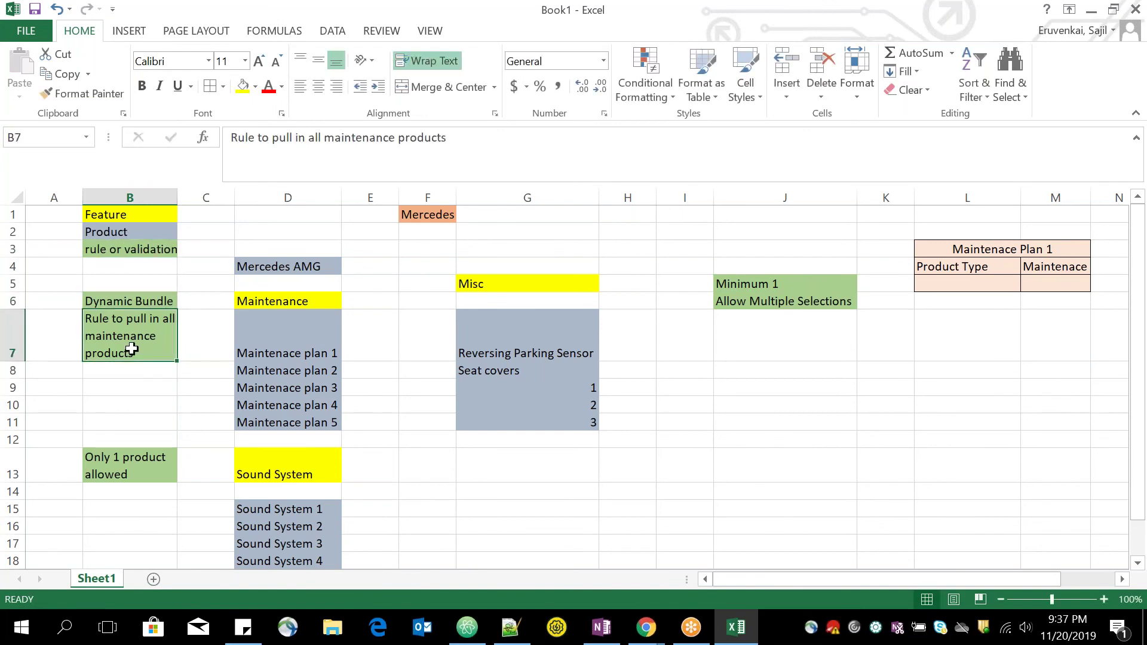
left_click(134, 458)
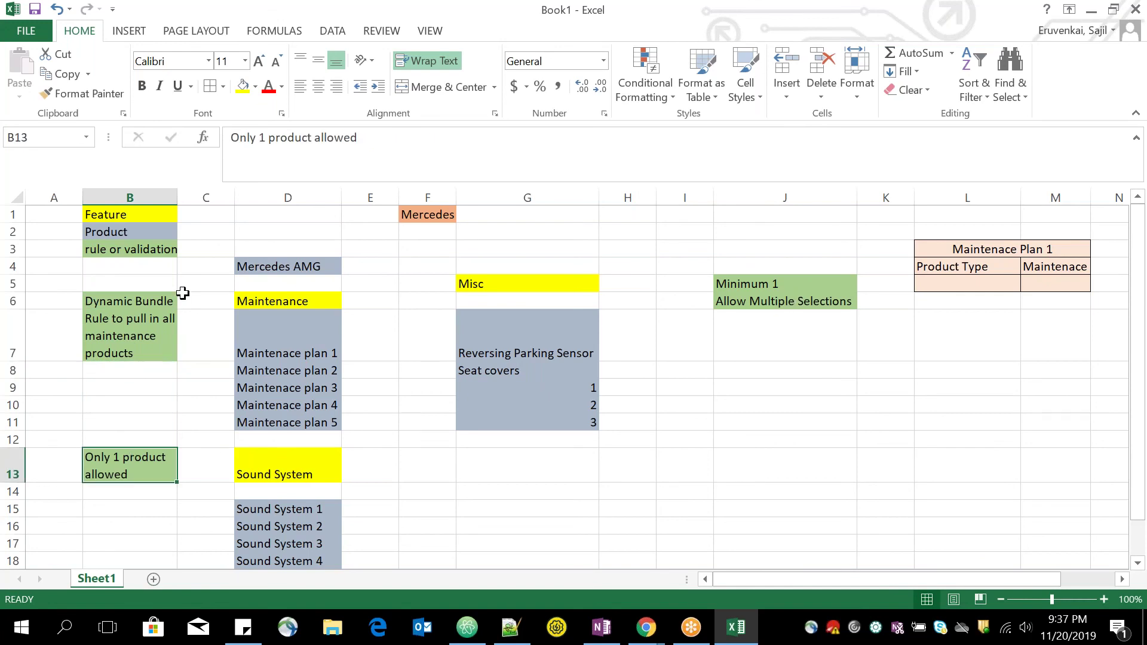
left_click(118, 251)
left_click(113, 219)
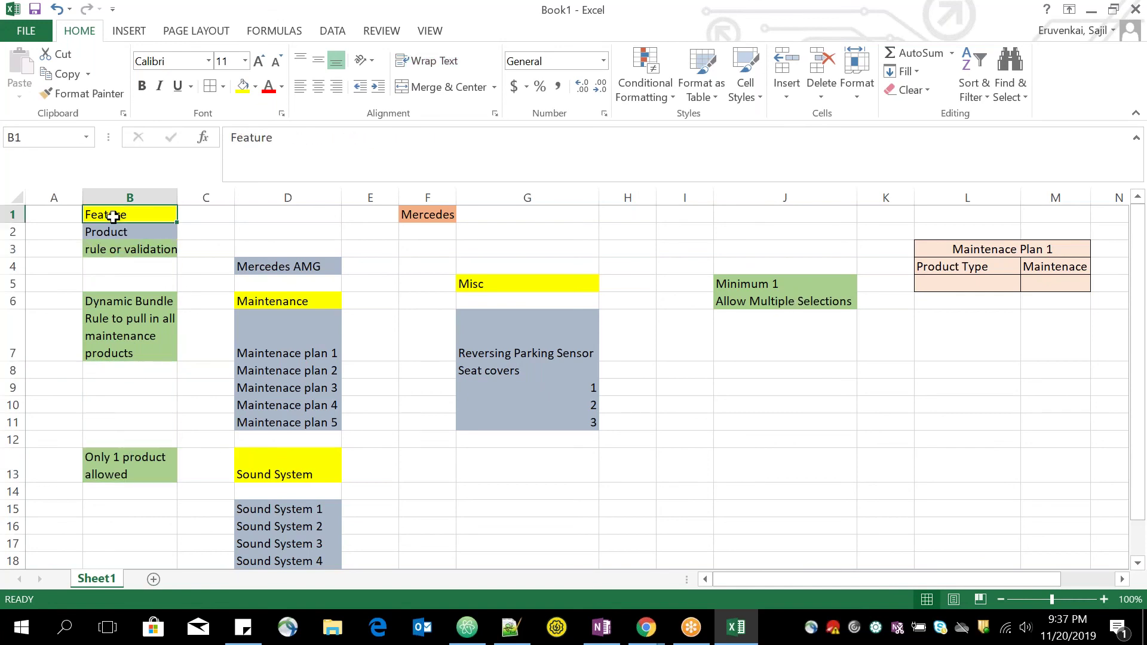
left_click(118, 234)
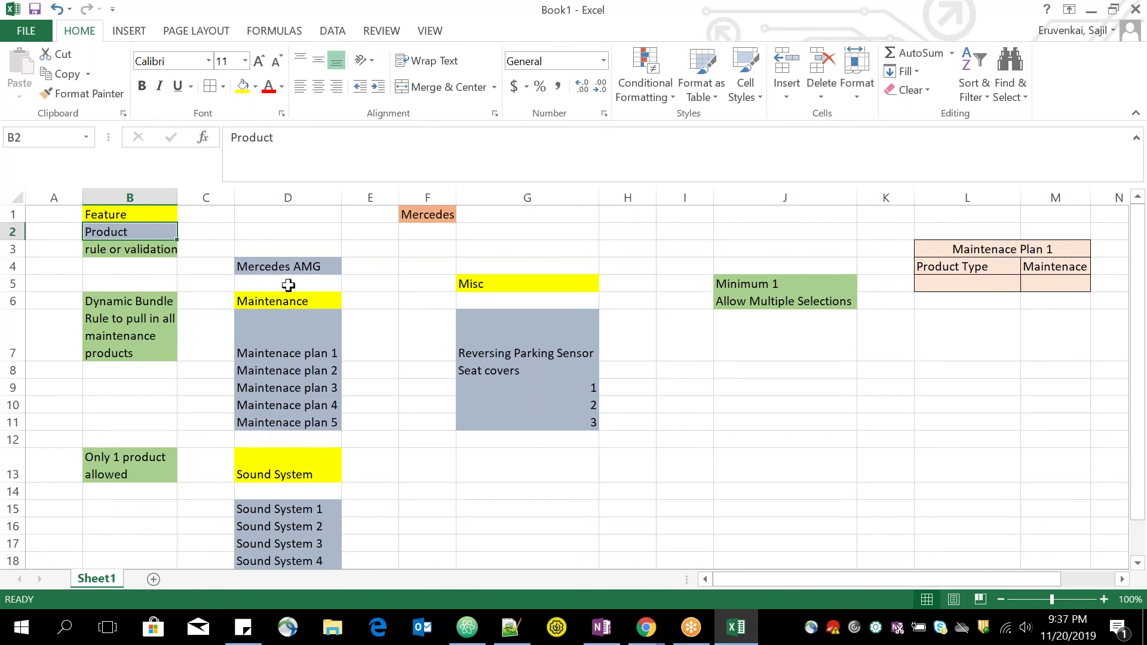
left_click(286, 265)
left_click_drag(289, 301, 286, 525)
left_click_drag(518, 290, 525, 385)
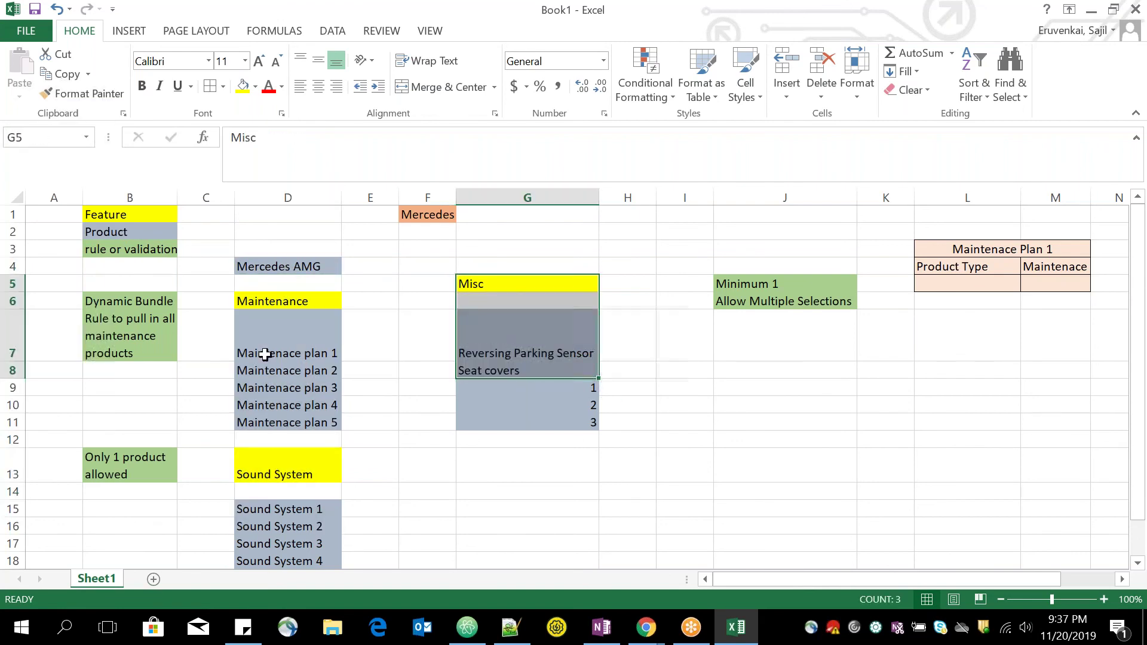
left_click_drag(294, 302, 323, 388)
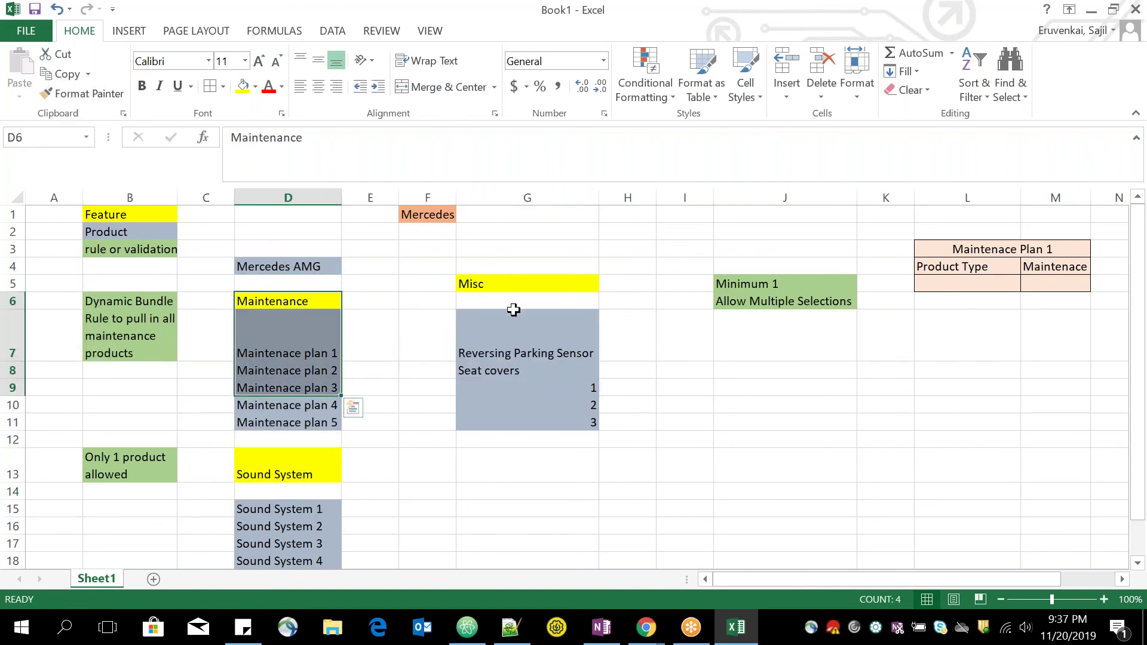
left_click_drag(516, 319, 530, 422)
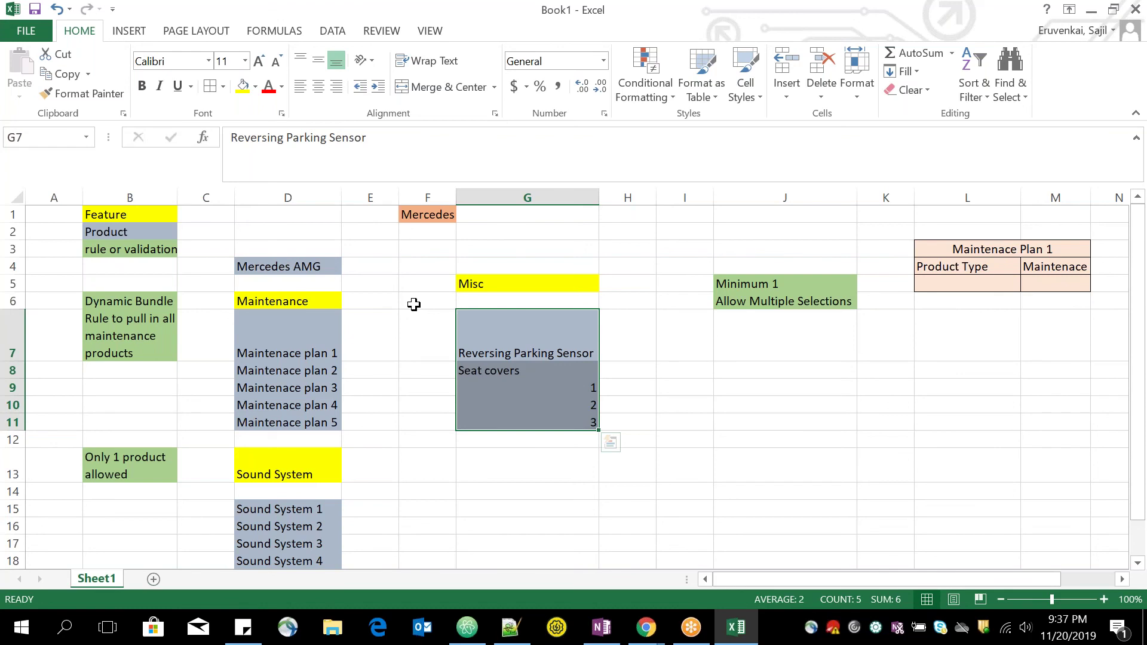
left_click_drag(143, 300, 140, 353)
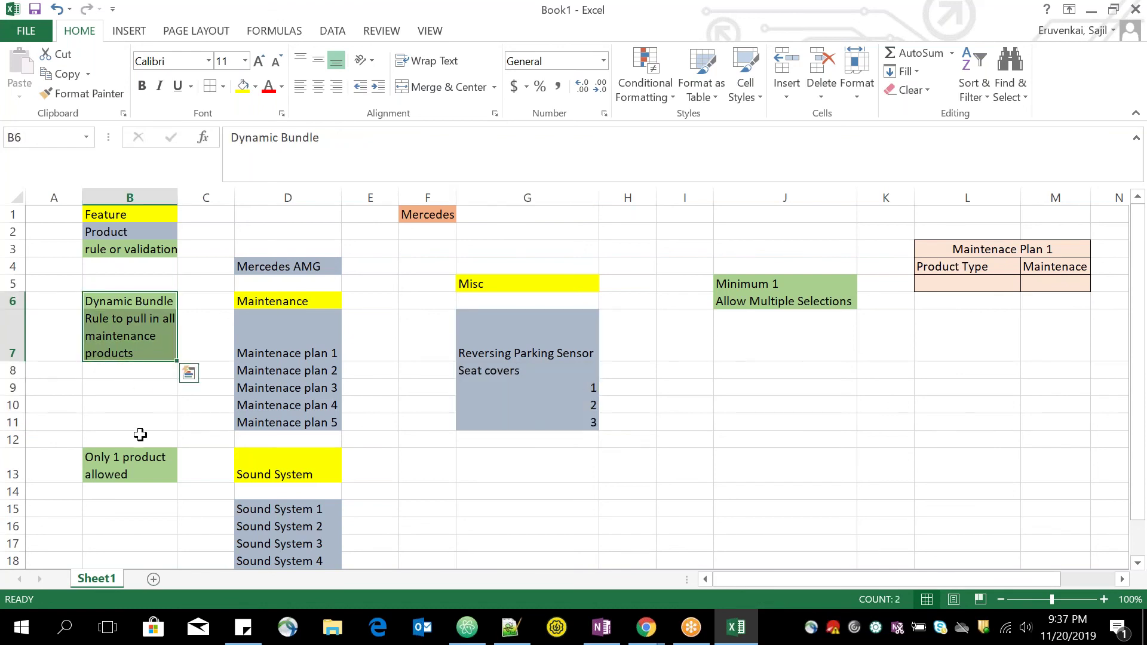
left_click(129, 299)
left_click(128, 324)
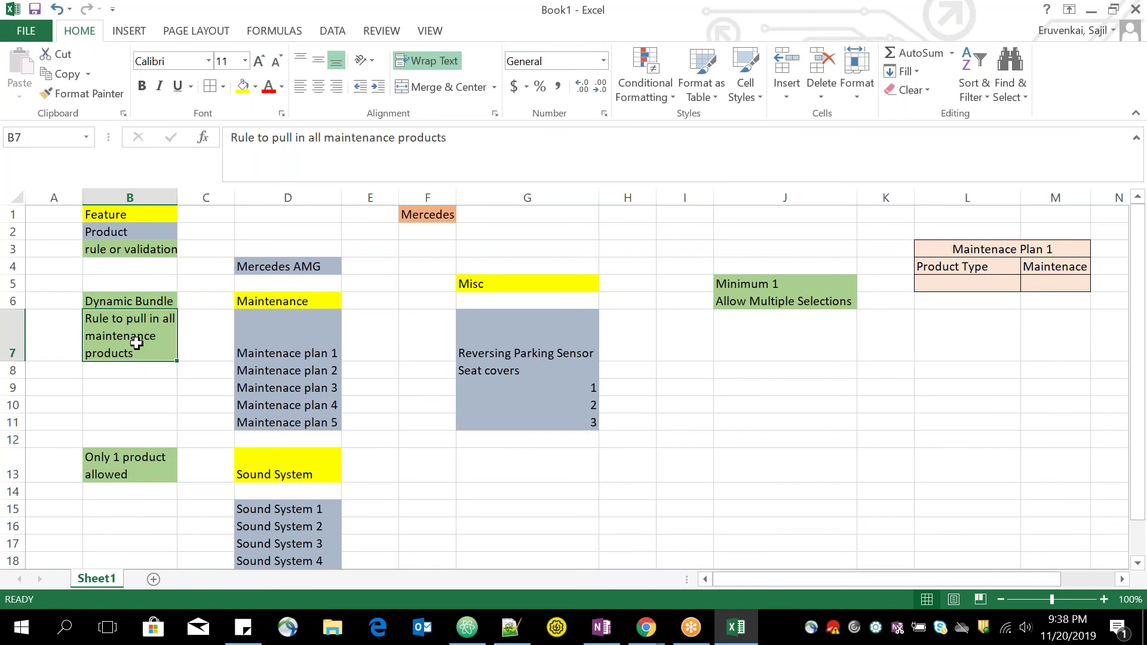
left_click(133, 455)
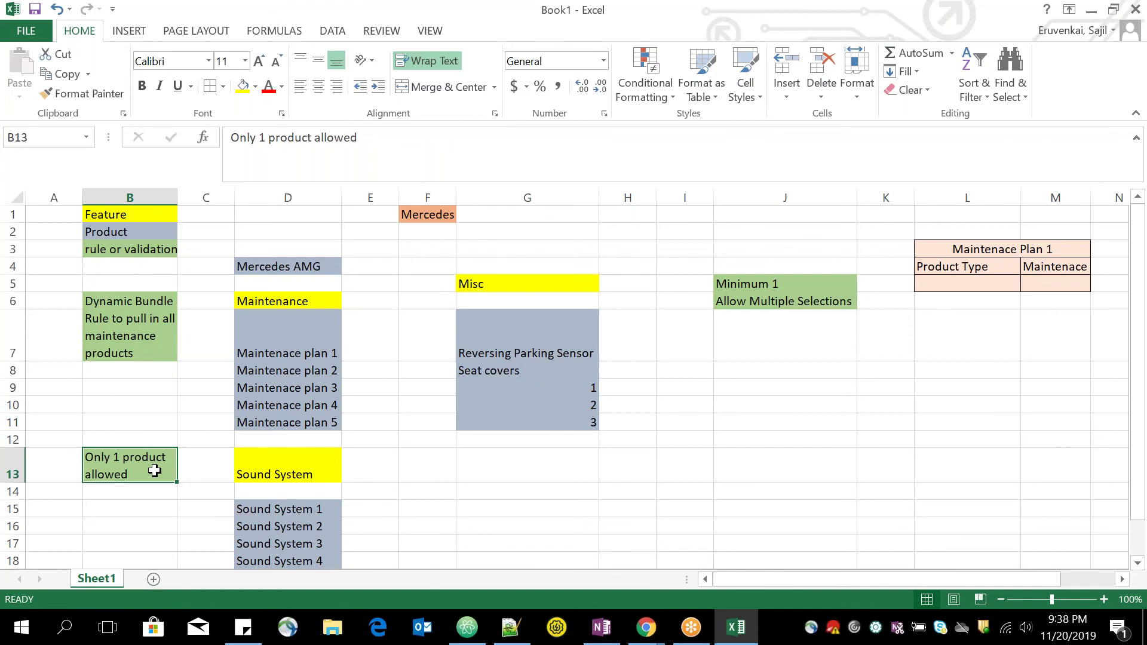
left_click(763, 302)
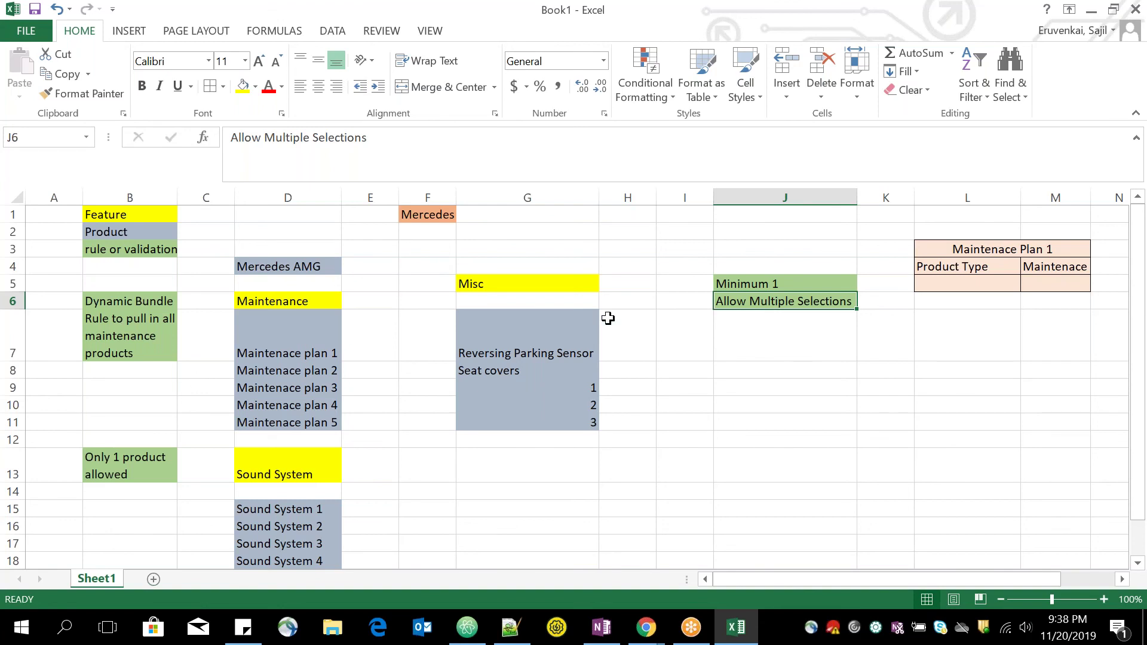
left_click(447, 342)
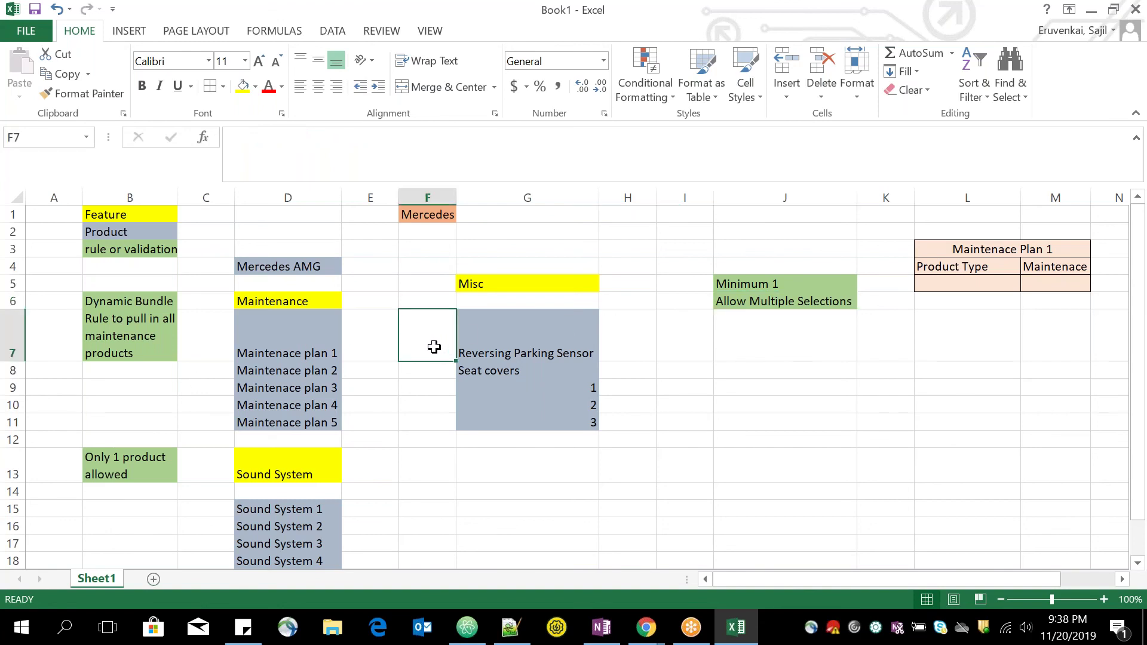
left_click(443, 371)
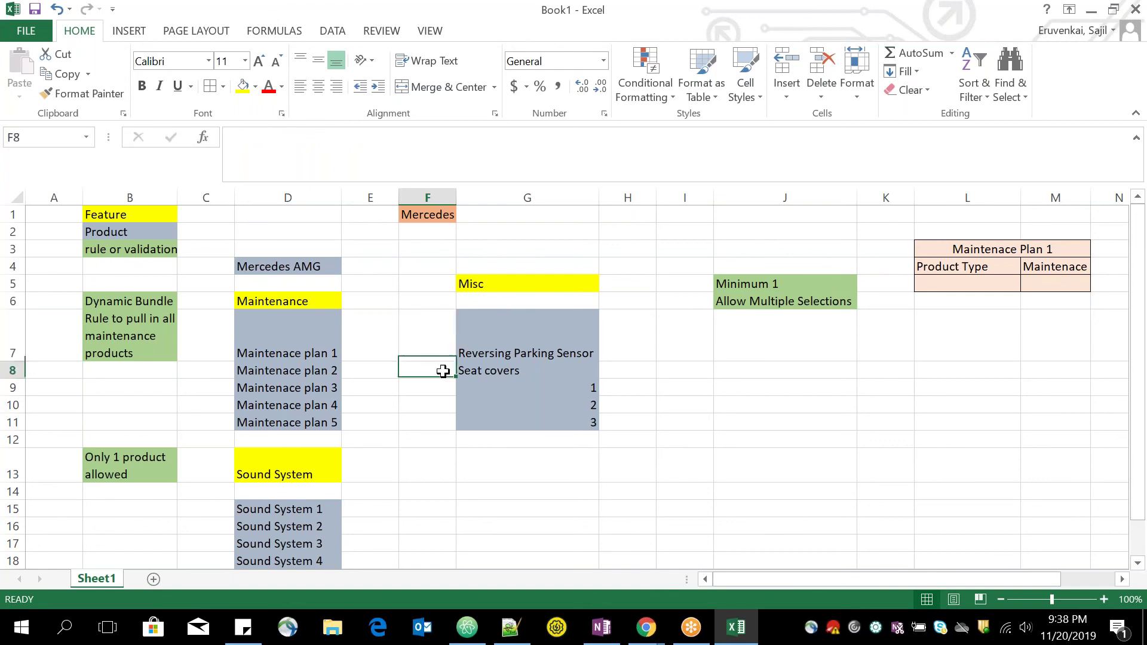
left_click(443, 336)
left_click_drag(445, 350, 445, 389)
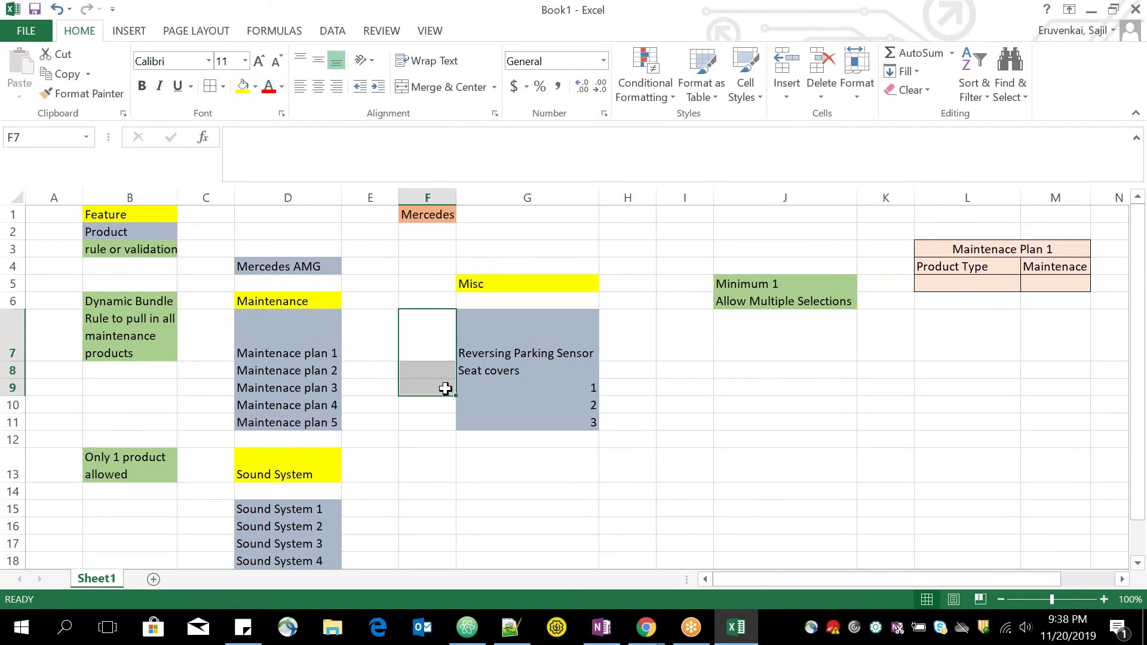
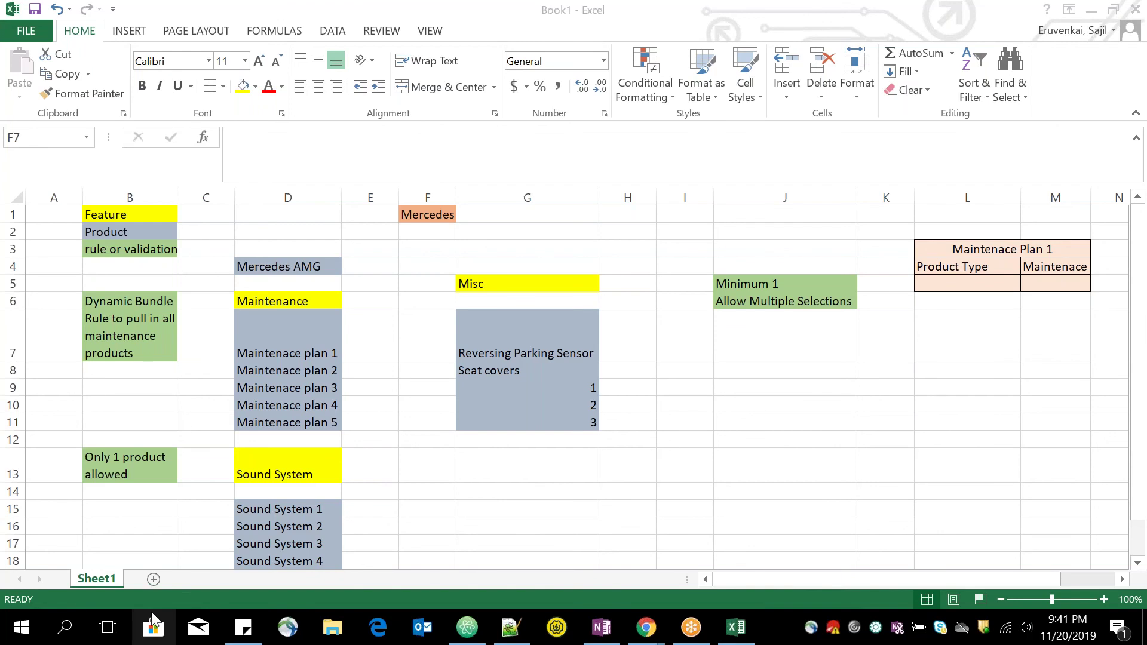
Bring the 'New User ~ Salesforce' Chrome window to the front from the taskbar
mouse_move(664, 638)
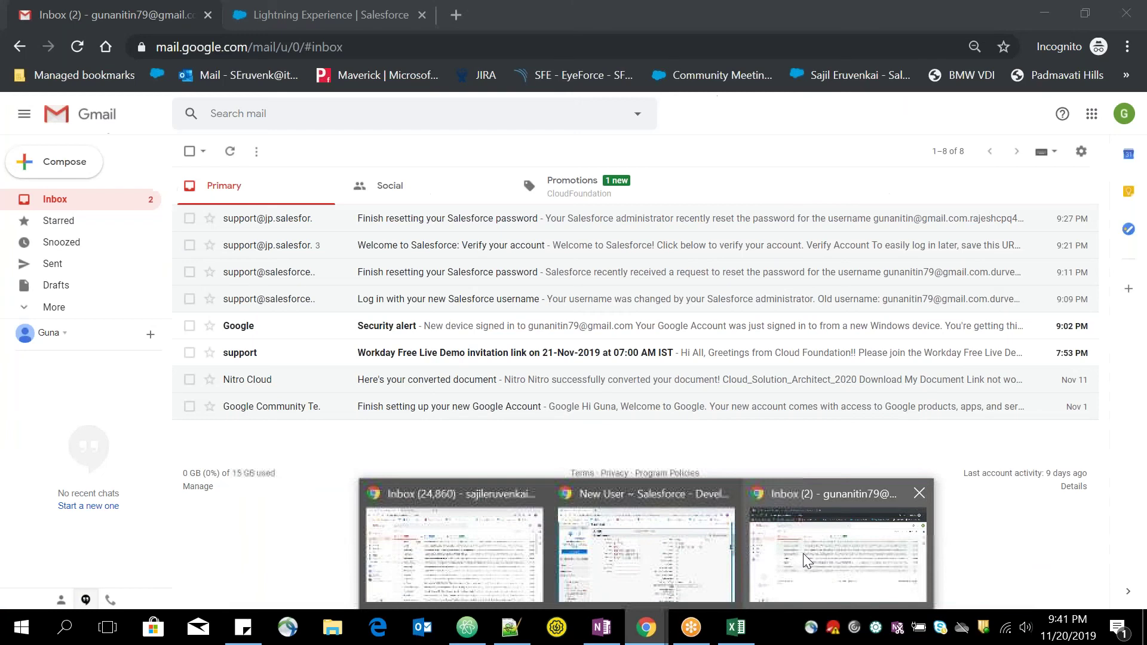
left_click(645, 555)
On the Products tab, show the All Products view and scroll through its 104 products
left_click(397, 169)
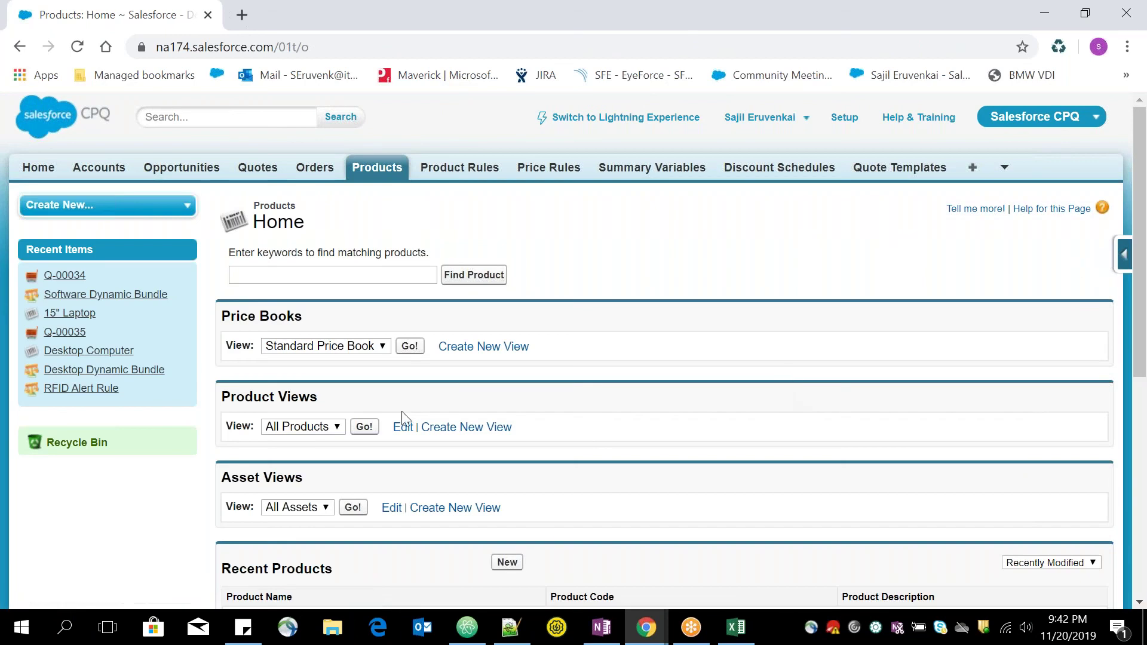
left_click(366, 426)
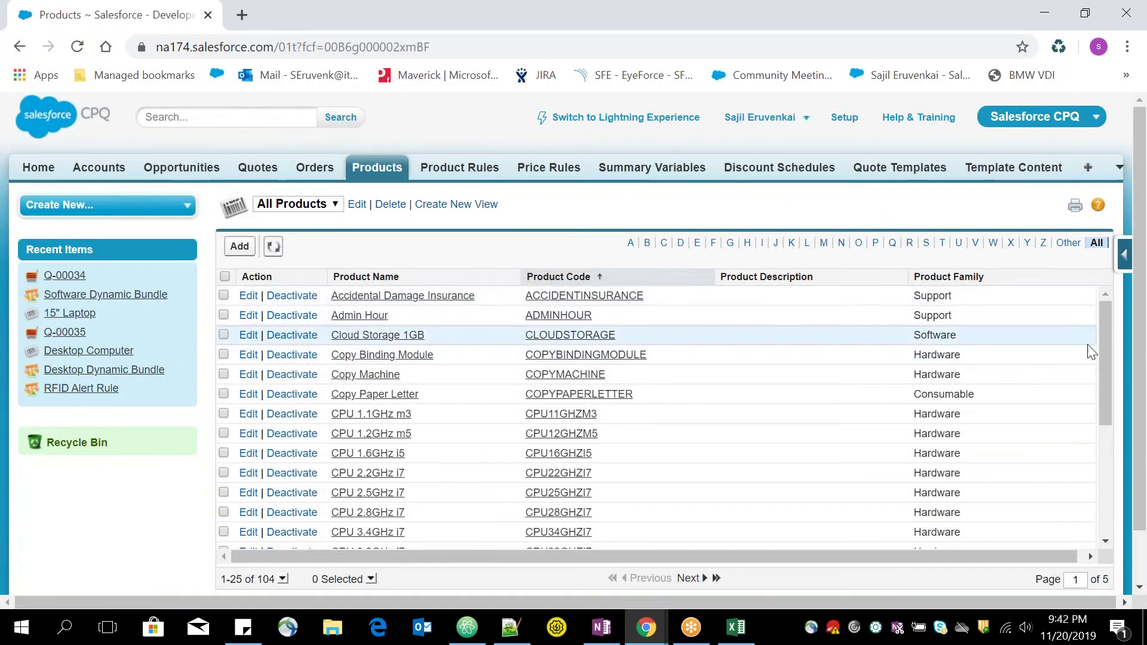
left_click_drag(1106, 338, 1128, 464)
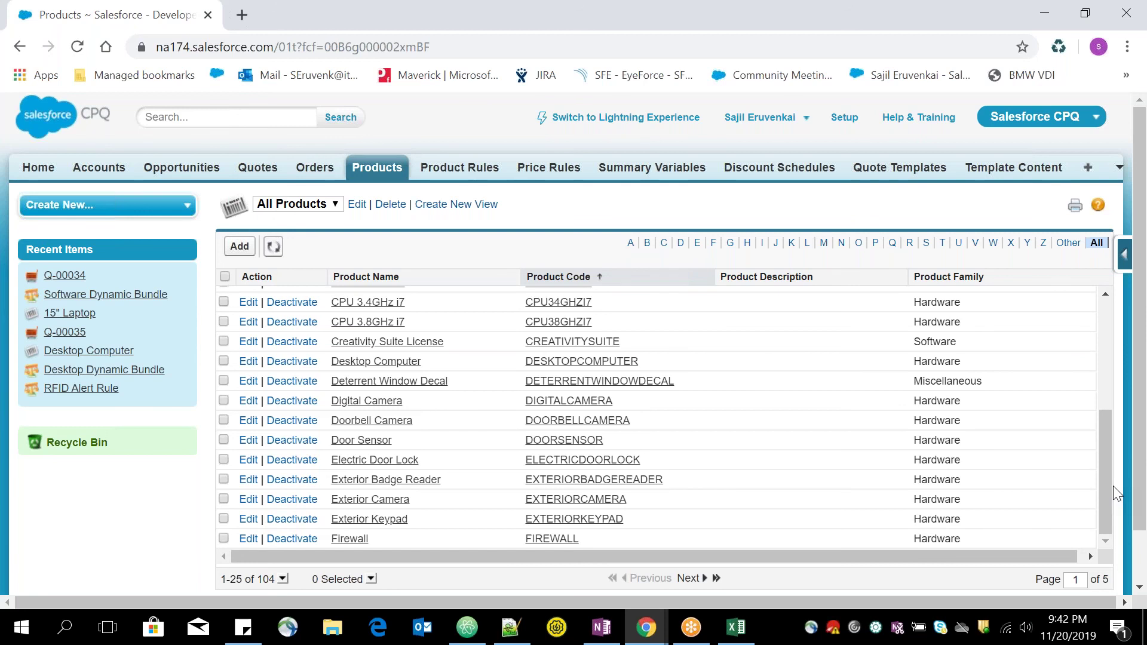
Switch to Lightning Experience and browse the All Products list and its list-view choices
left_click(583, 117)
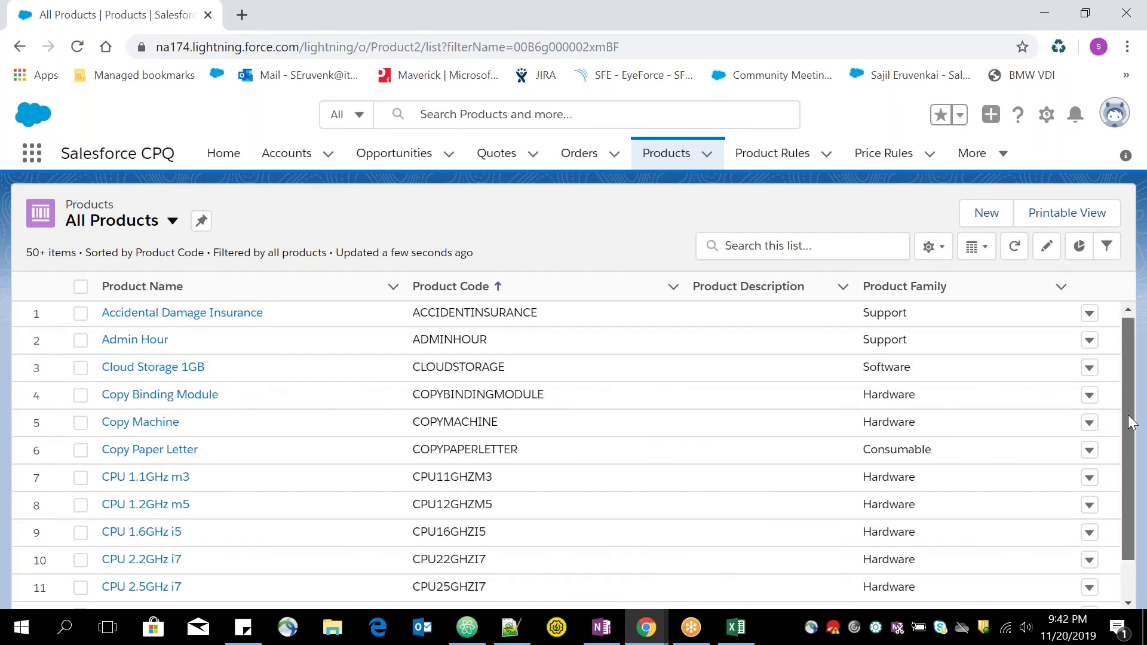
scroll(1131, 425, "down", 3)
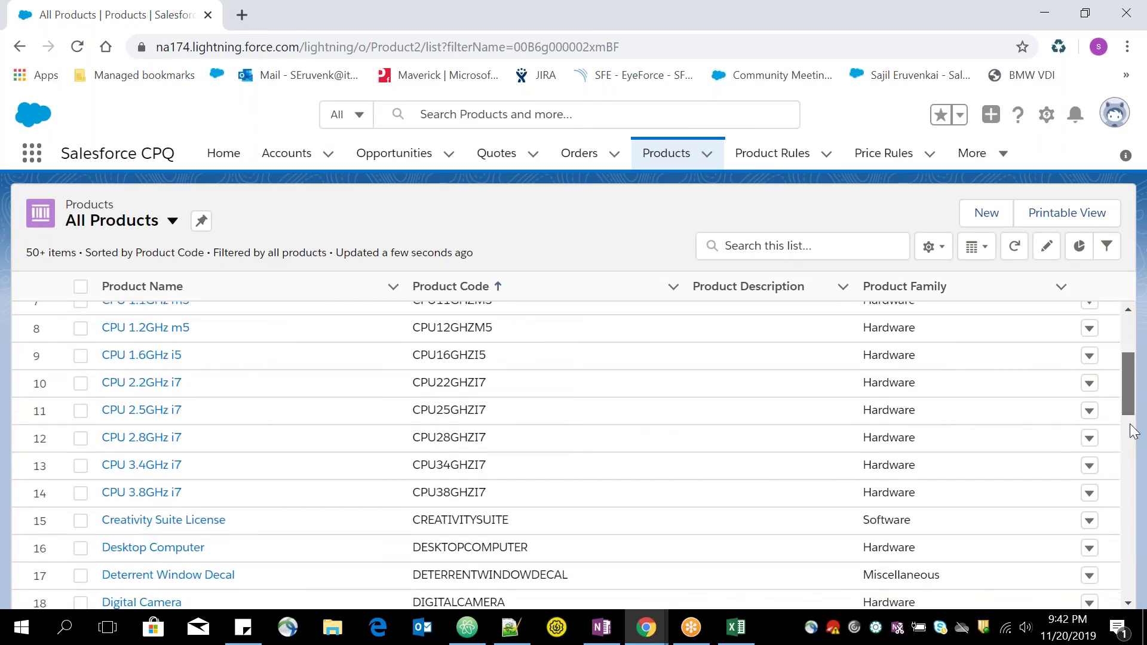
scroll(389, 333, "down", 1)
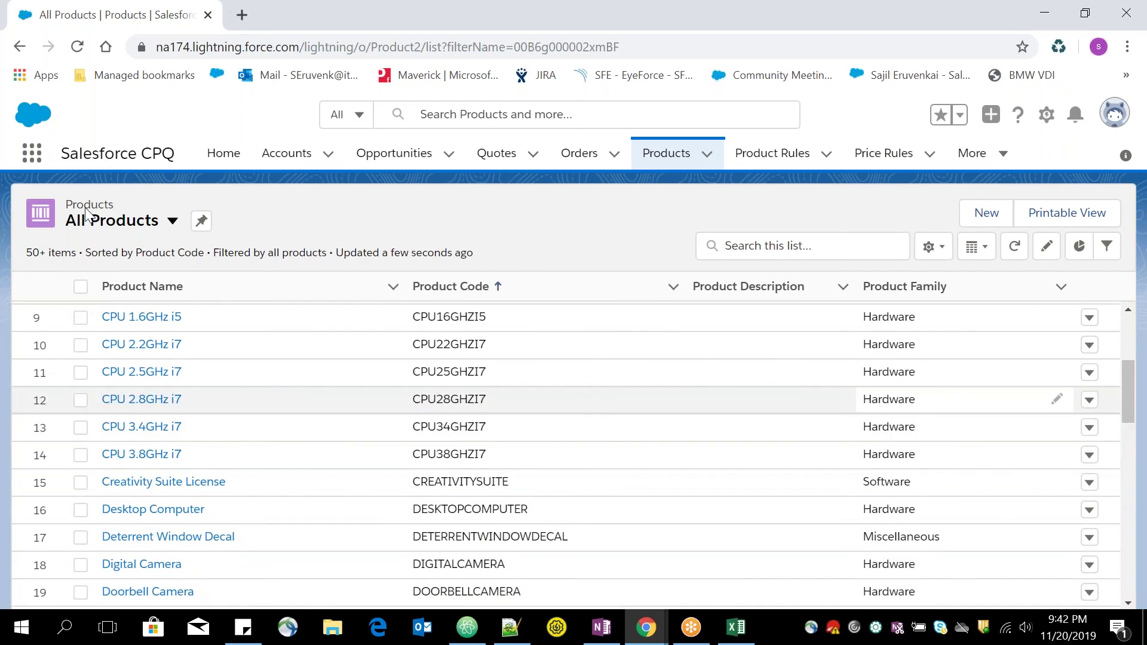
left_click(151, 223)
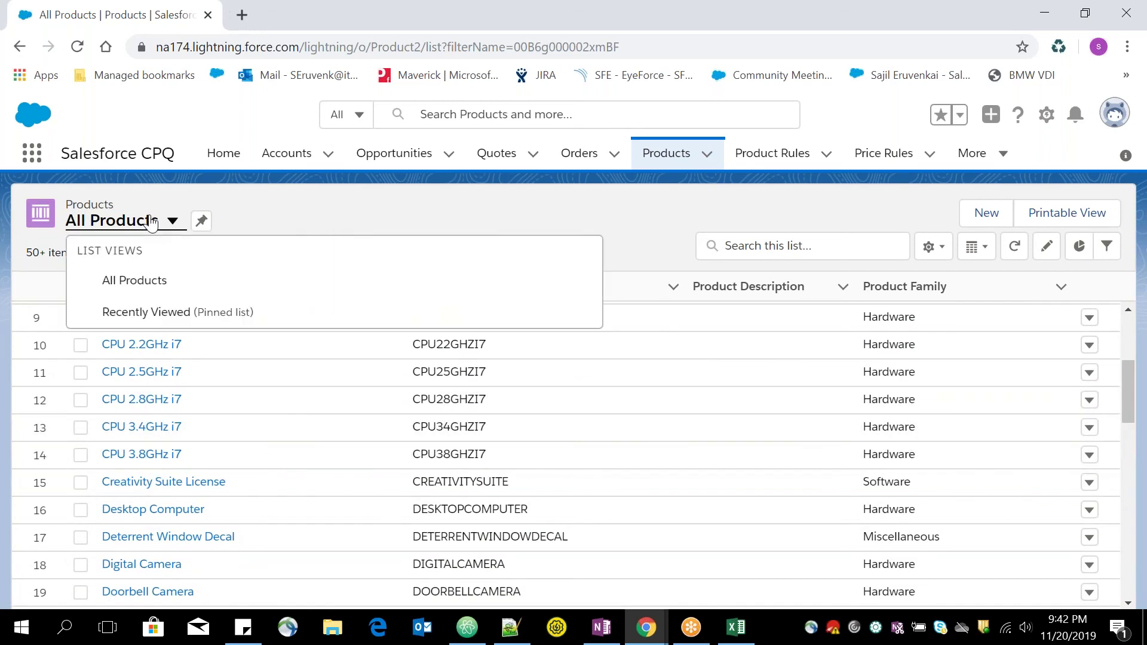
left_click(244, 199)
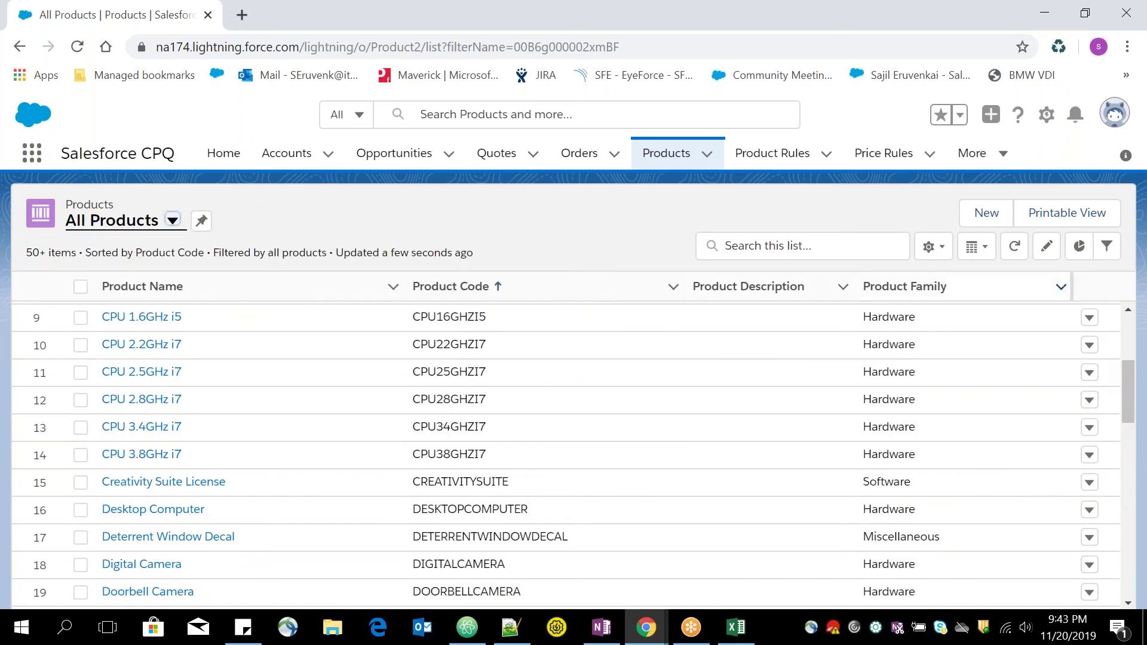
left_click_drag(1142, 430, 1144, 571)
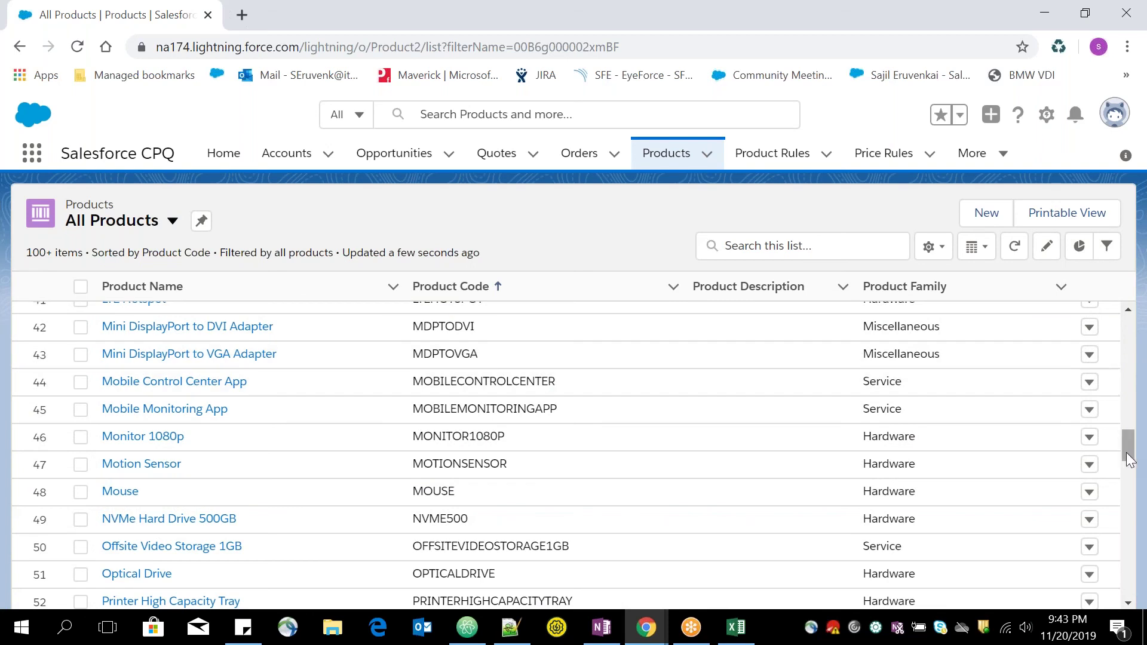
left_click_drag(1127, 454, 1144, 577)
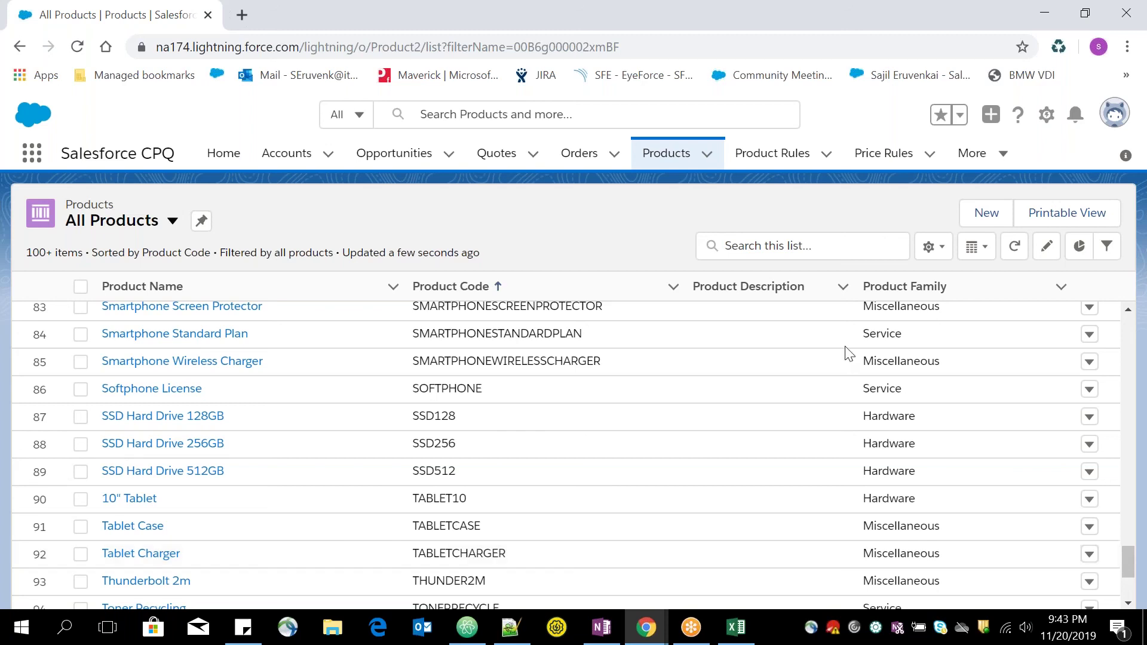
left_click(1081, 27)
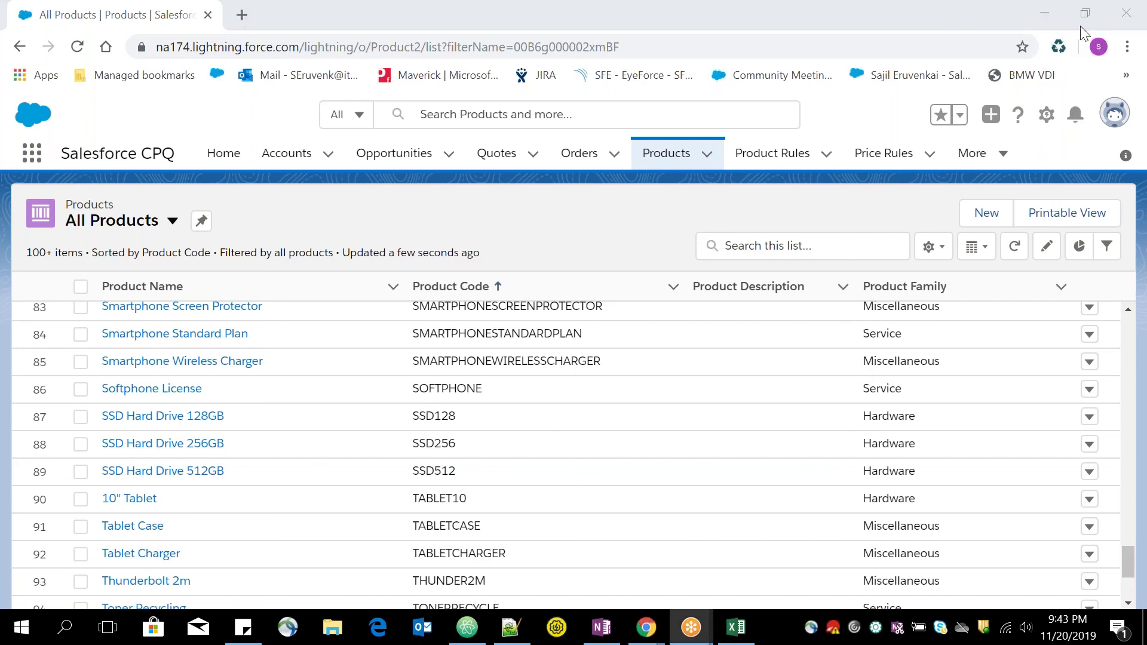